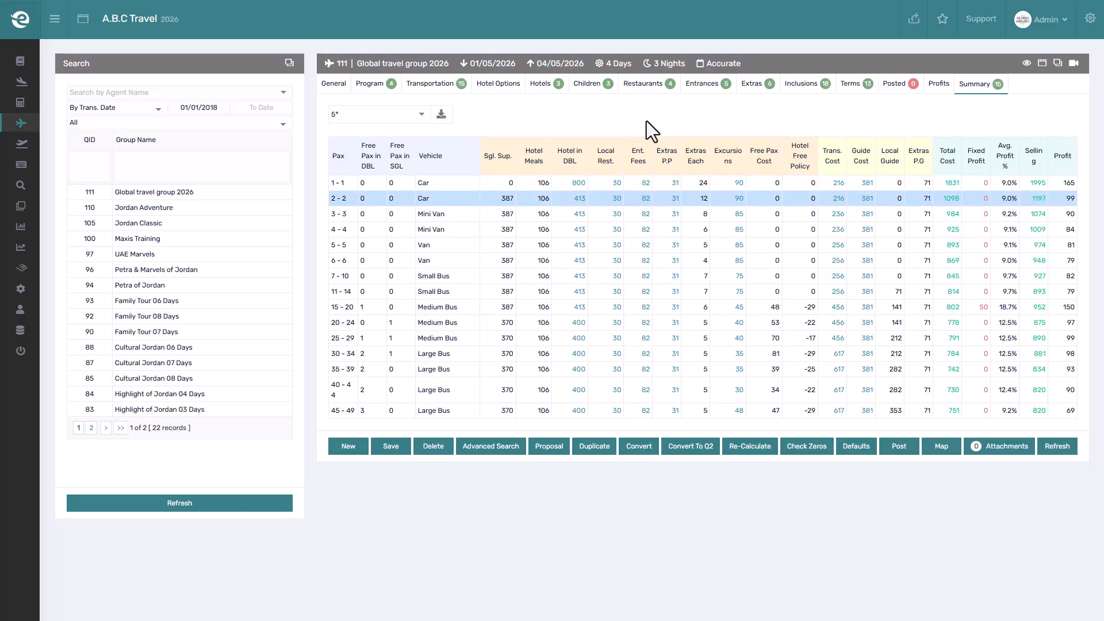
Step: Create and save a new quotation with group name Maxis and from date 23/04/2026
{"action": "left_click", "coordinate": [322, 437]}
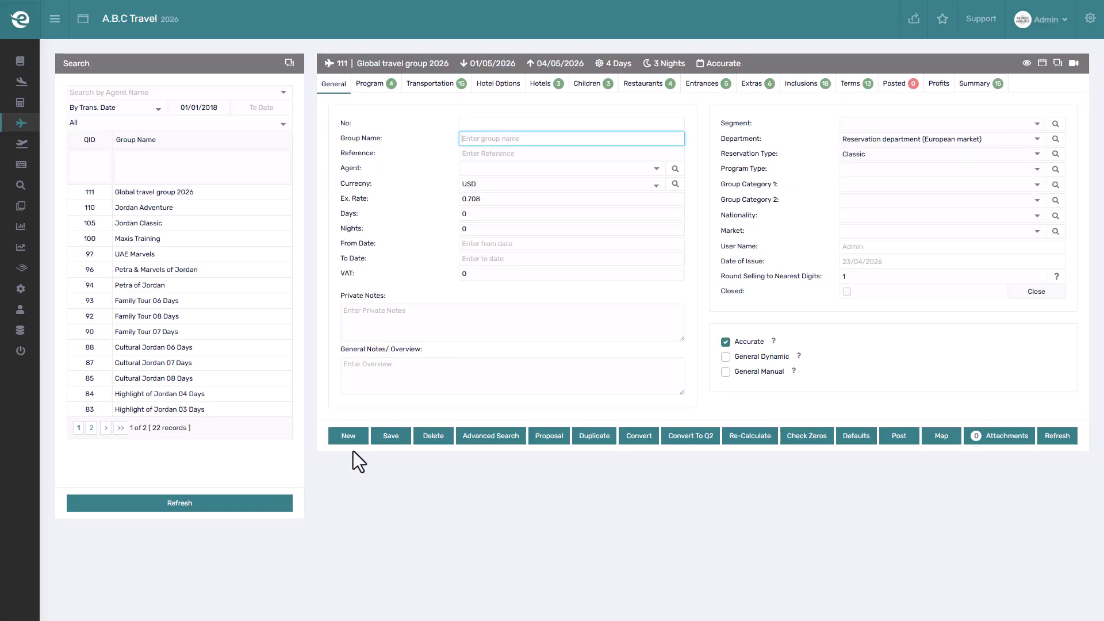
{"action": "type", "text": "Maxis"}
{"action": "left_click", "coordinate": [501, 244]}
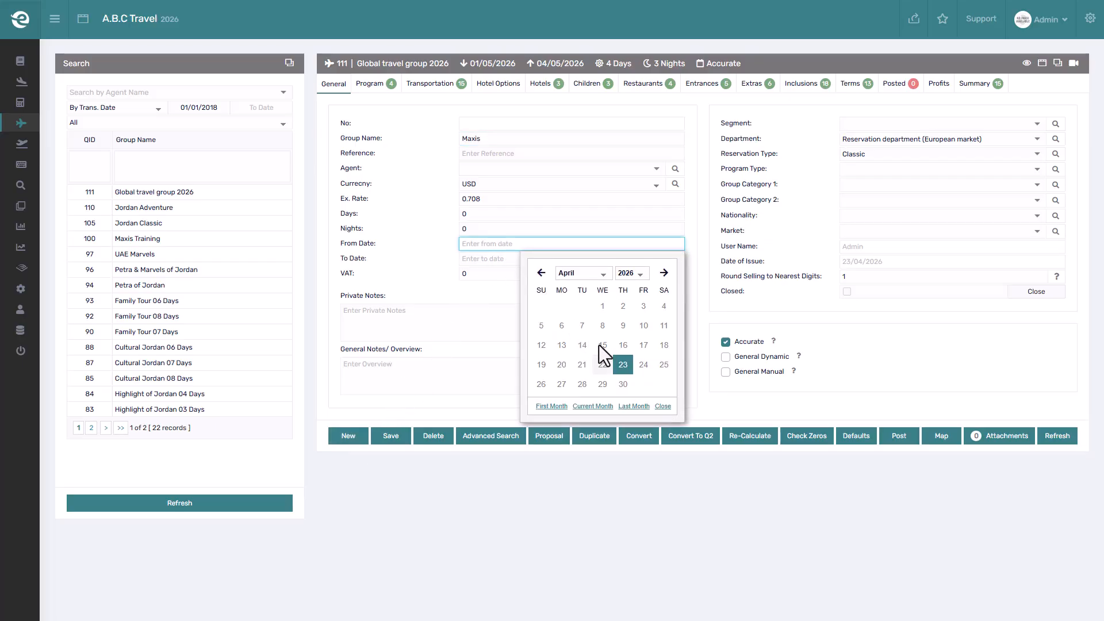
{"action": "left_click", "coordinate": [619, 365]}
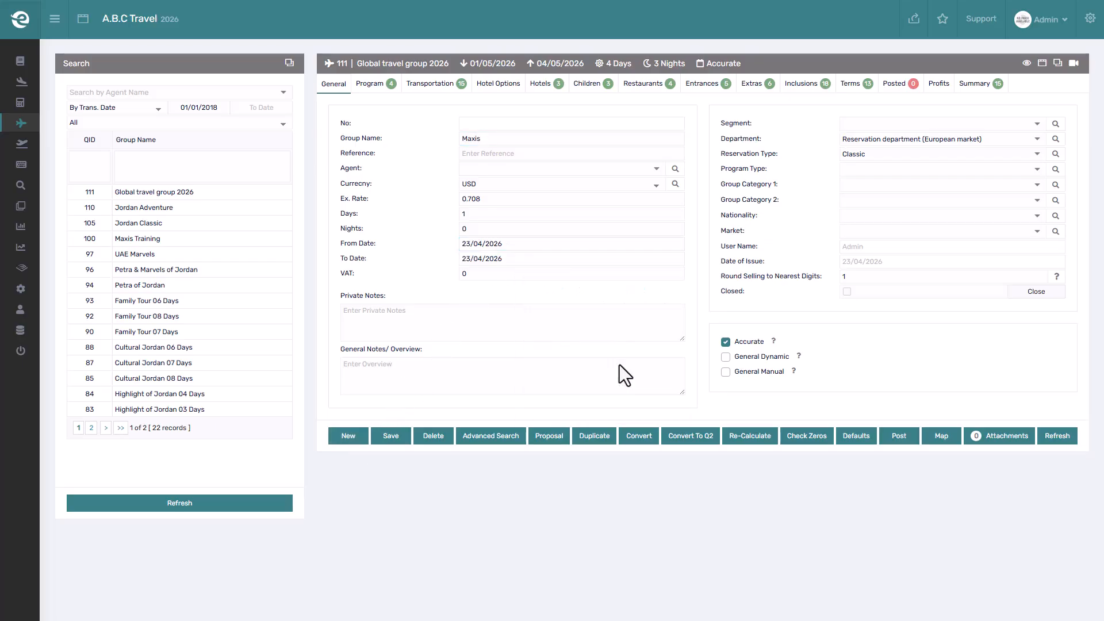
{"action": "left_click", "coordinate": [392, 432]}
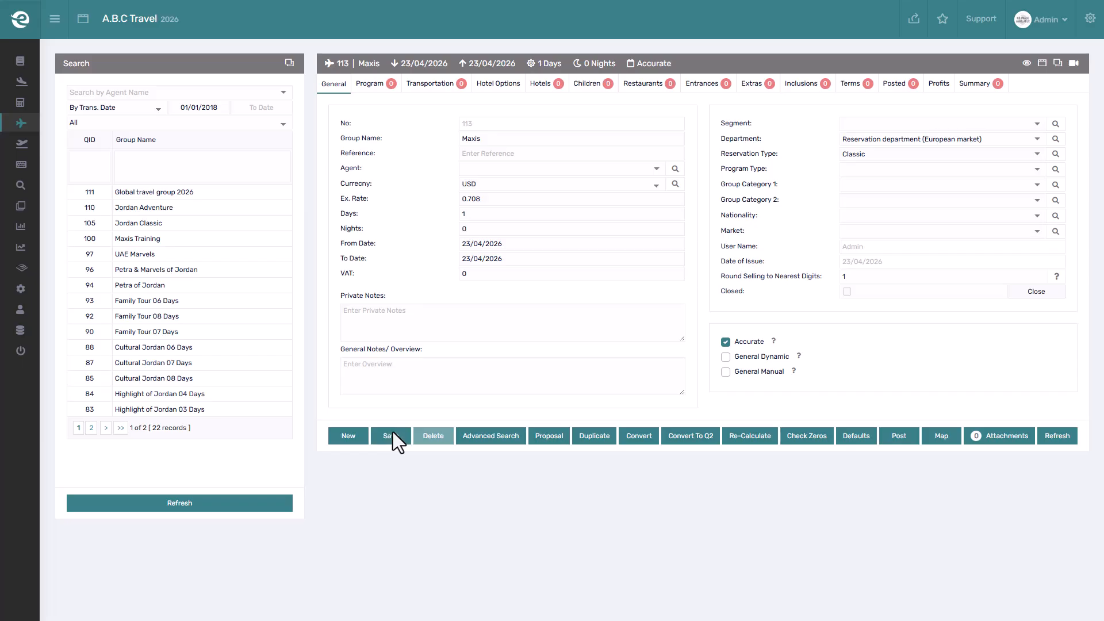
Step: Delete the Maxis quotation and open the Global travel group 2026 quotation
{"action": "left_click", "coordinate": [426, 435]}
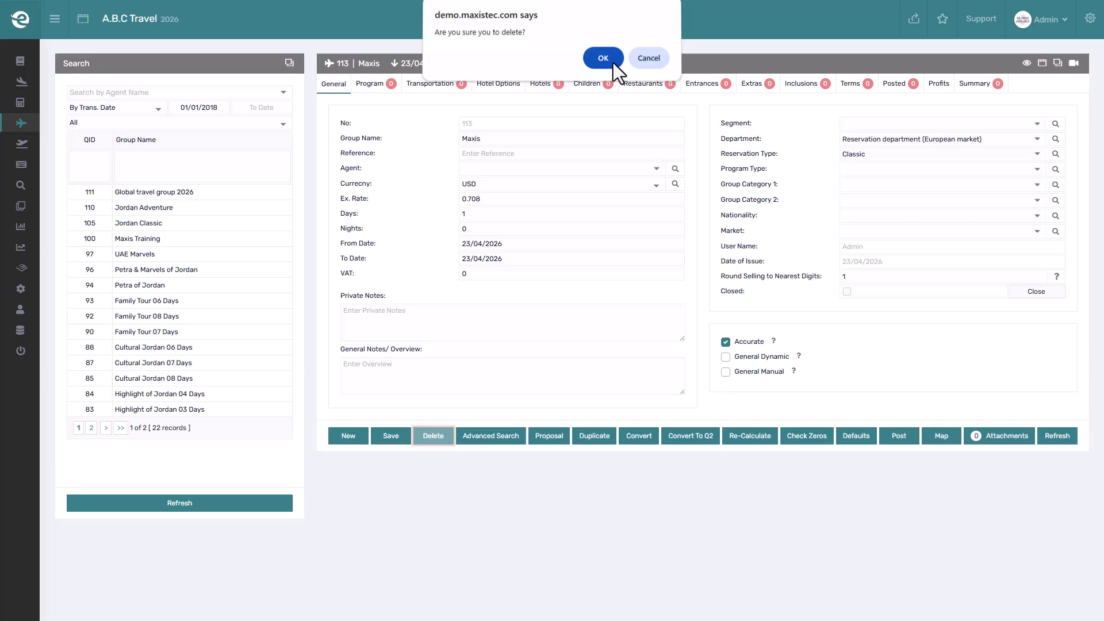
{"action": "left_click", "coordinate": [613, 64]}
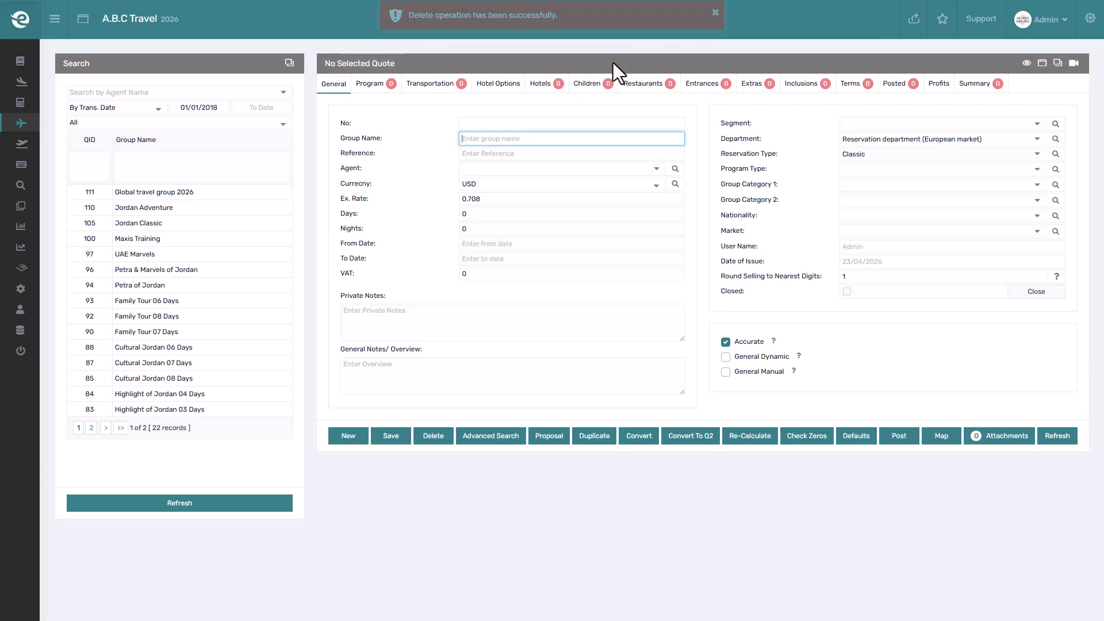
{"action": "left_click", "coordinate": [251, 191]}
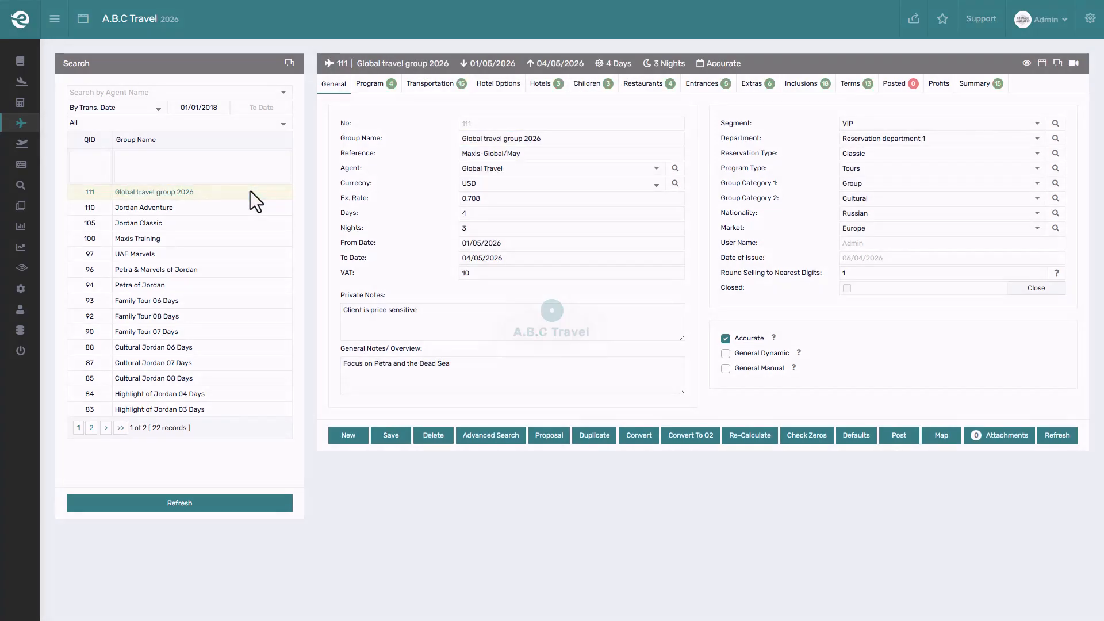
Step: Look over the quotations advanced search and its group, agent, days, date and user filters, and close it
{"action": "left_click", "coordinate": [503, 433]}
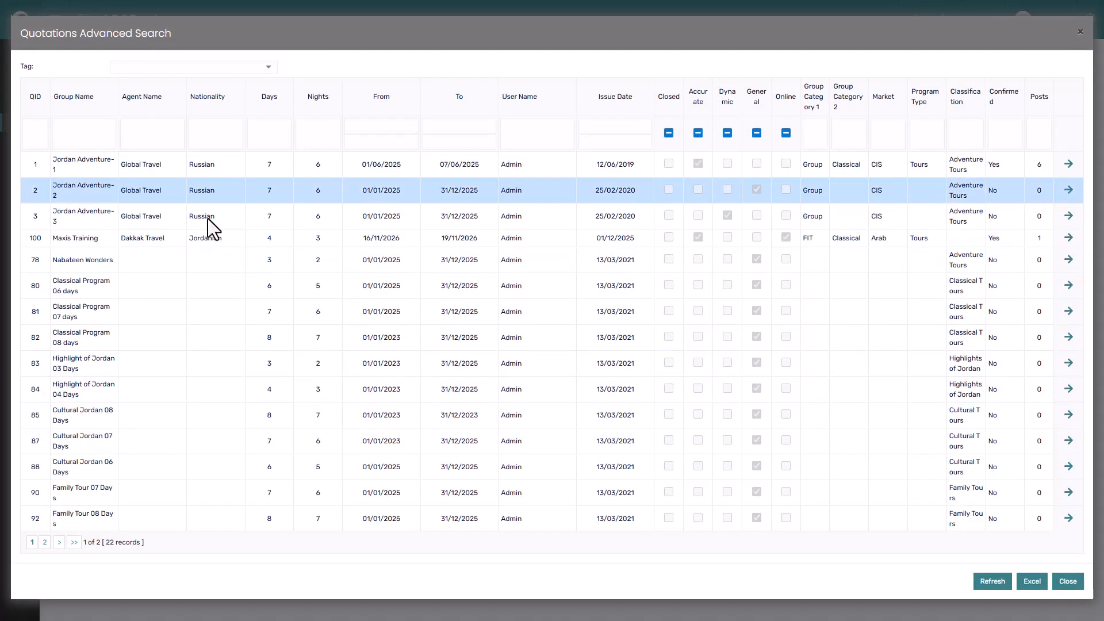
{"action": "left_click", "coordinate": [92, 134]}
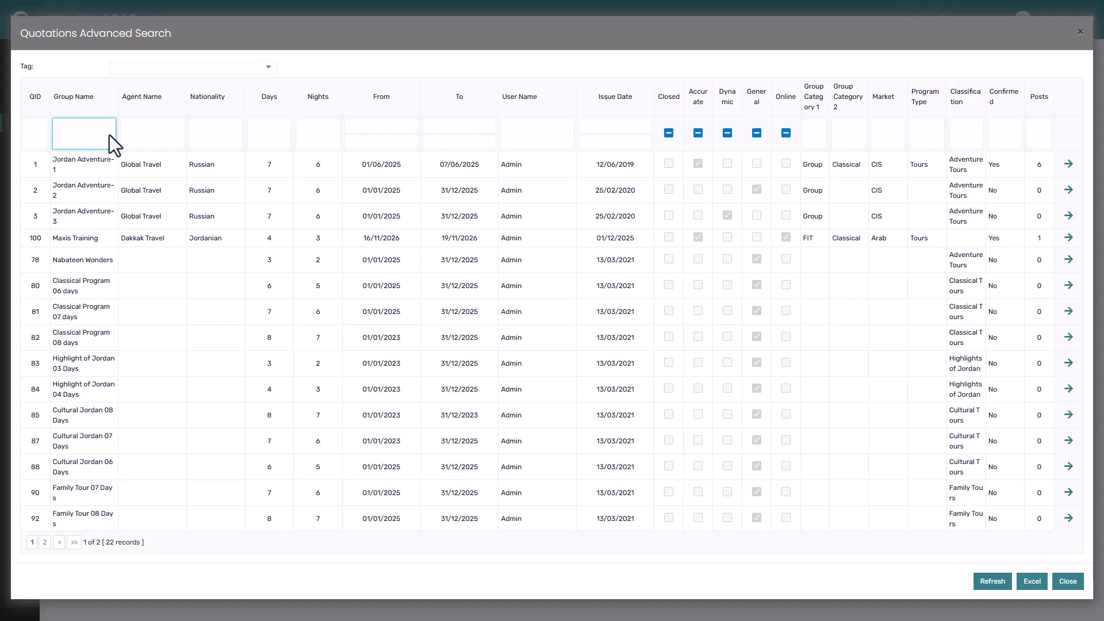
{"action": "left_click", "coordinate": [142, 137]}
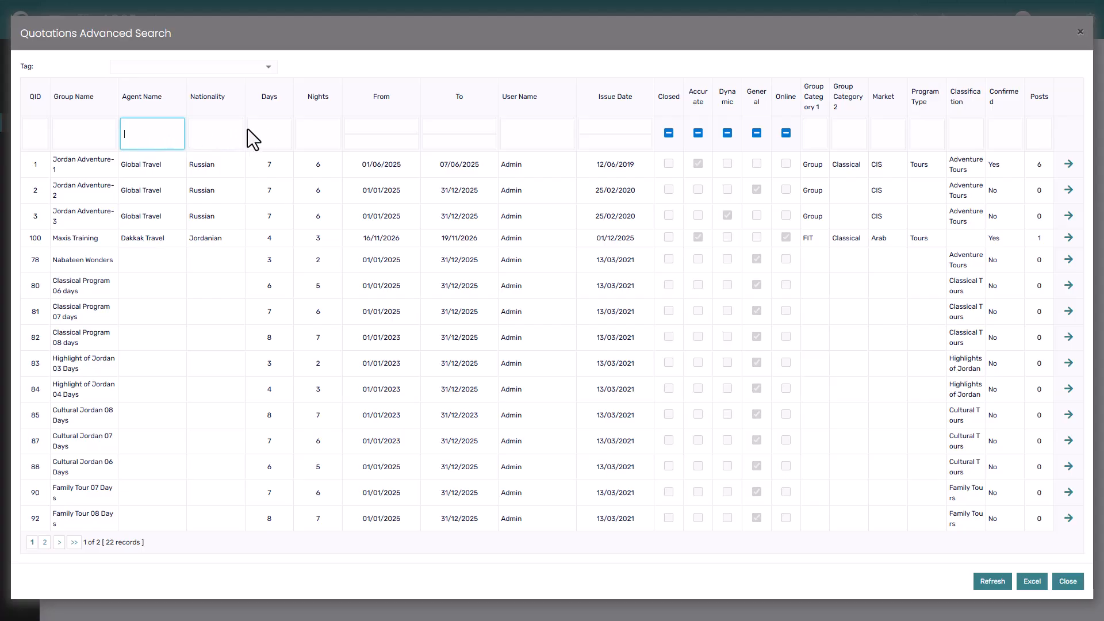
{"action": "left_click", "coordinate": [275, 131]}
{"action": "left_click", "coordinate": [414, 126]}
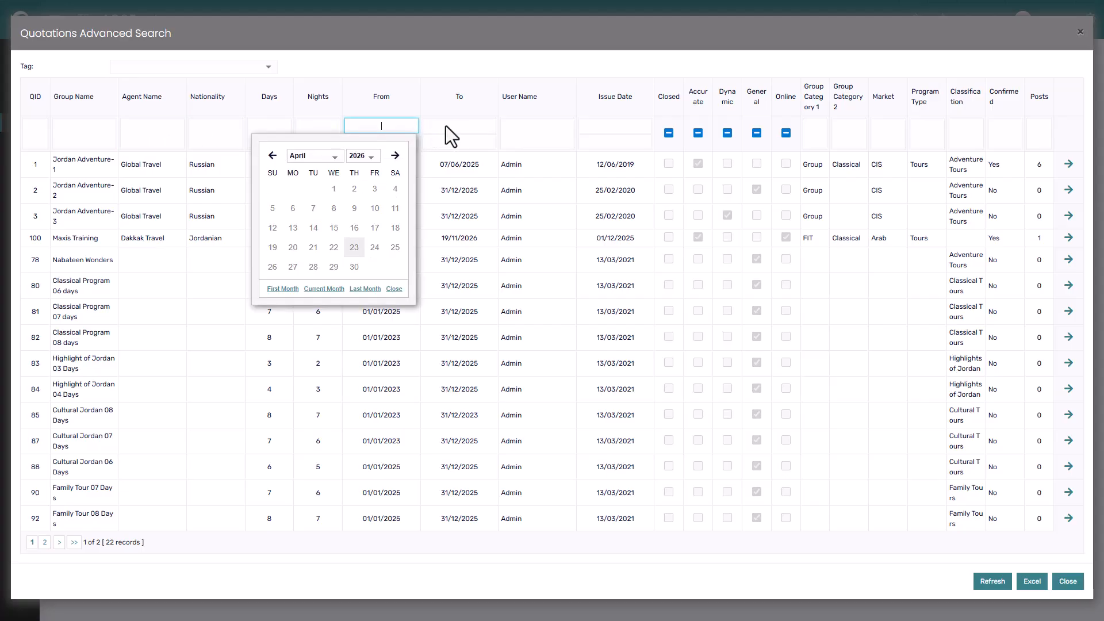
{"action": "left_click", "coordinate": [534, 127]}
{"action": "left_click", "coordinate": [621, 123]}
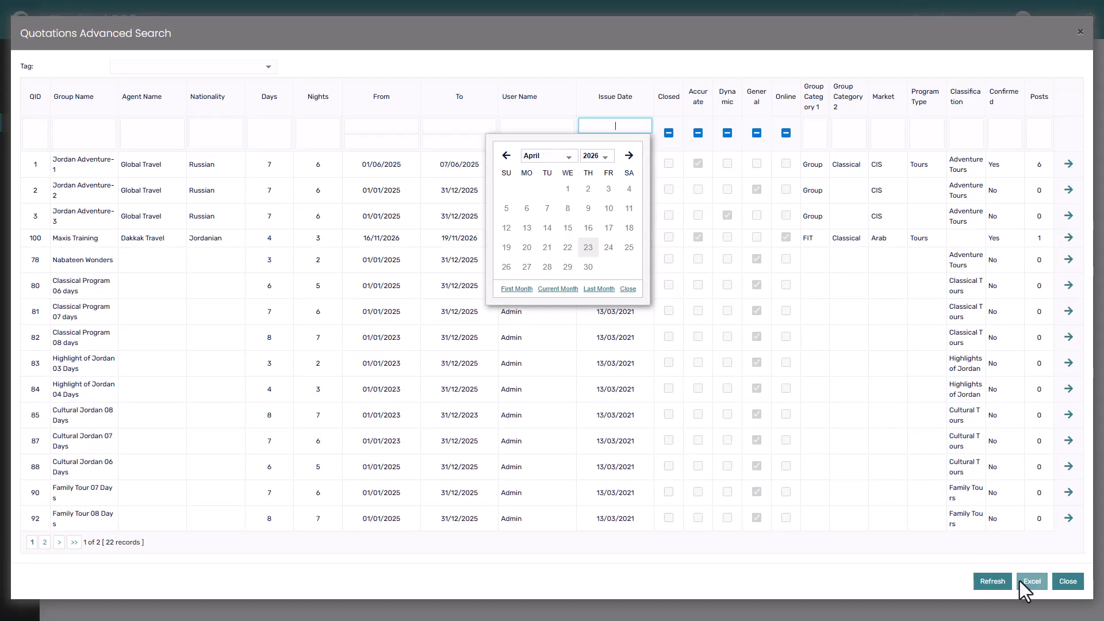
{"action": "left_click", "coordinate": [1068, 582]}
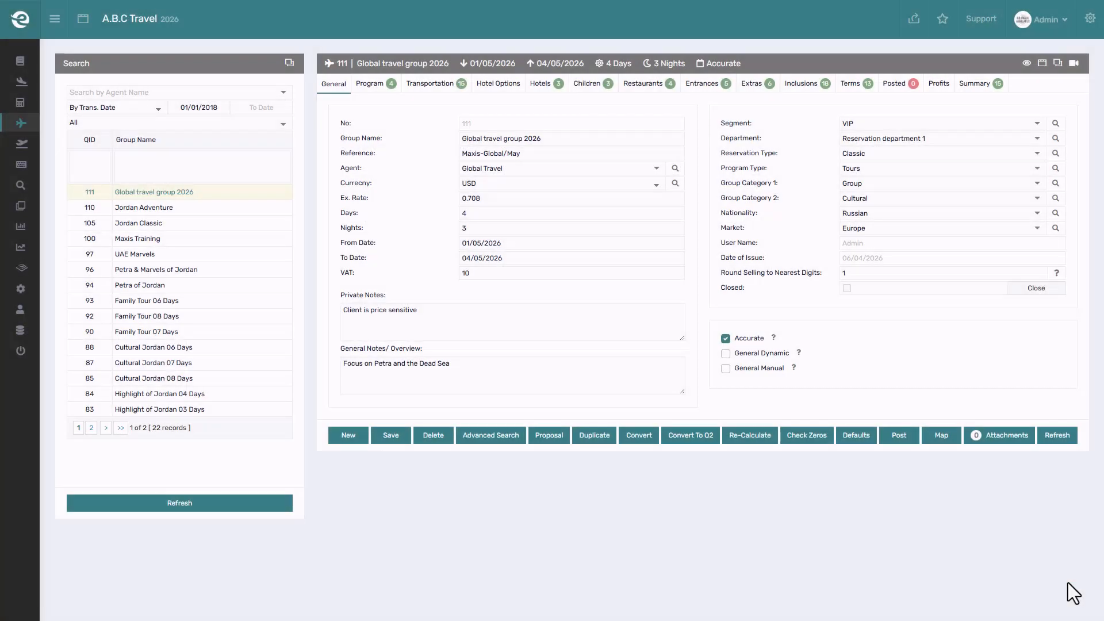
Step: Include the Cover Page in the Global travel group 2026 proposal, save the settings and preview the document
{"action": "left_click", "coordinate": [557, 442]}
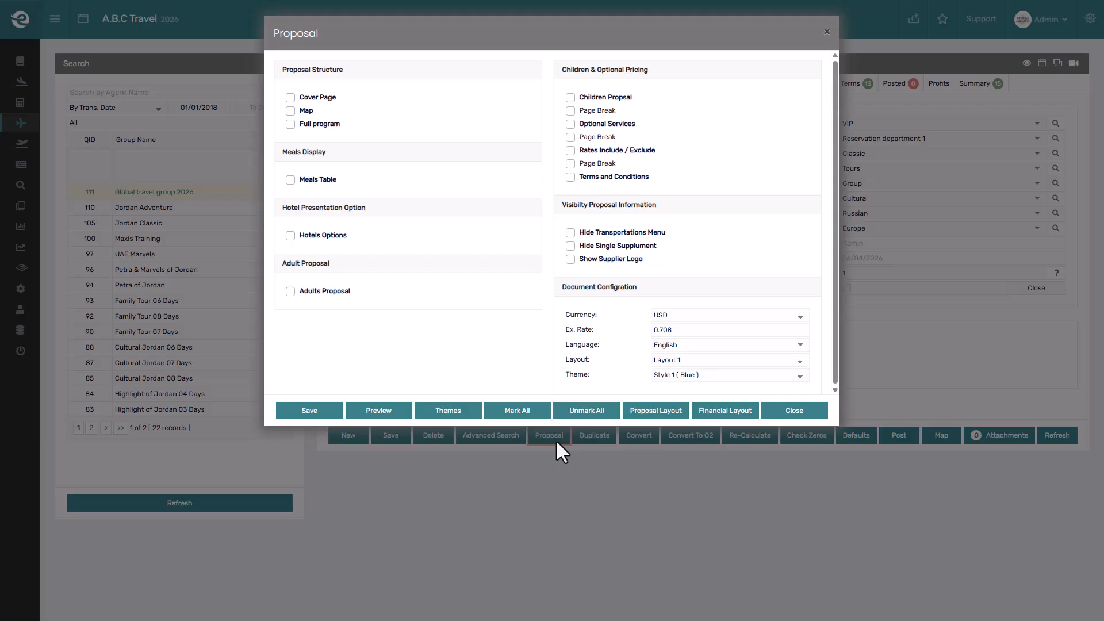
{"action": "left_click", "coordinate": [322, 97]}
{"action": "triple_click", "coordinate": [597, 345]}
{"action": "left_click", "coordinate": [325, 409]}
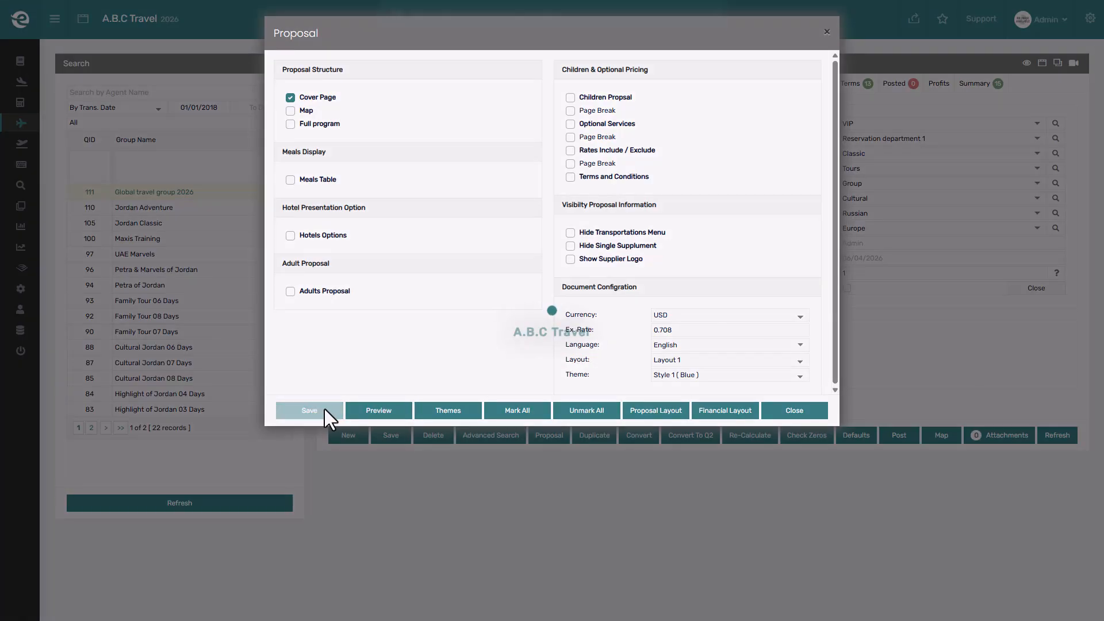
{"action": "left_click", "coordinate": [391, 413]}
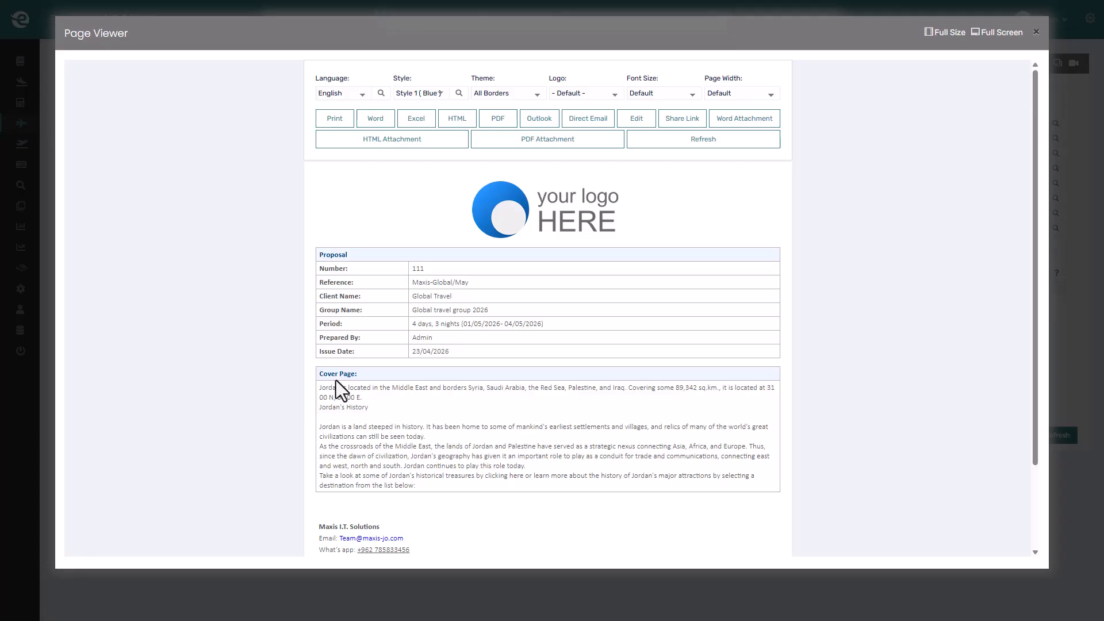
{"action": "left_click", "coordinate": [38, 299]}
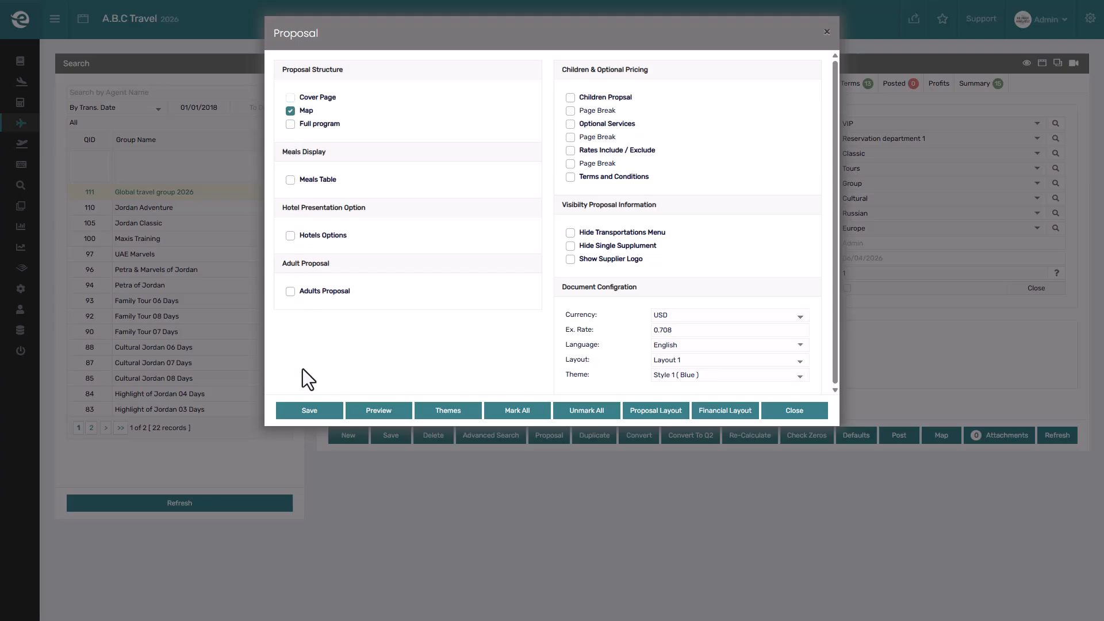
Step: Save the proposal settings with Map in place of Cover Page and preview the route map and distance table
{"action": "left_click", "coordinate": [327, 410]}
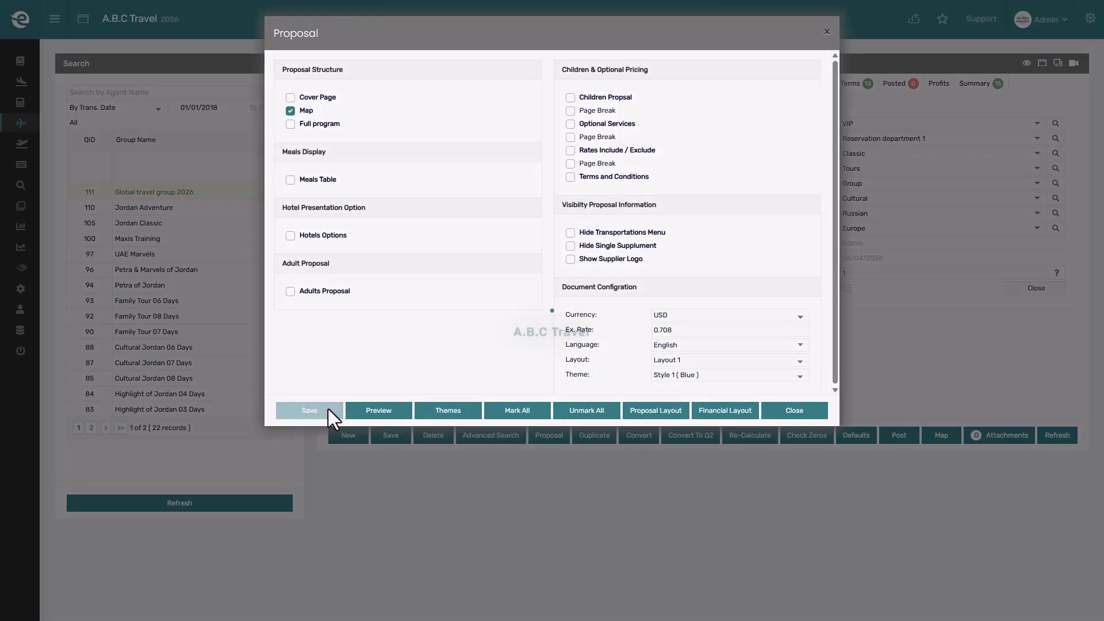
{"action": "left_click", "coordinate": [378, 410]}
{"action": "scroll", "coordinate": [389, 412], "scroll_direction": "down", "scroll_amount": 5}
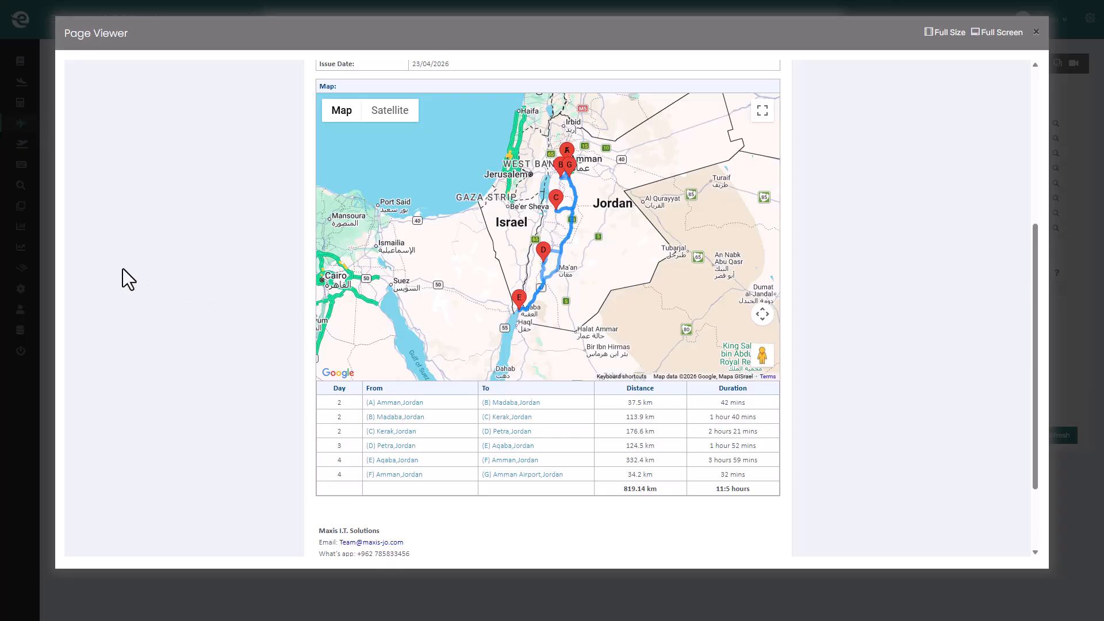
{"action": "left_click", "coordinate": [36, 247]}
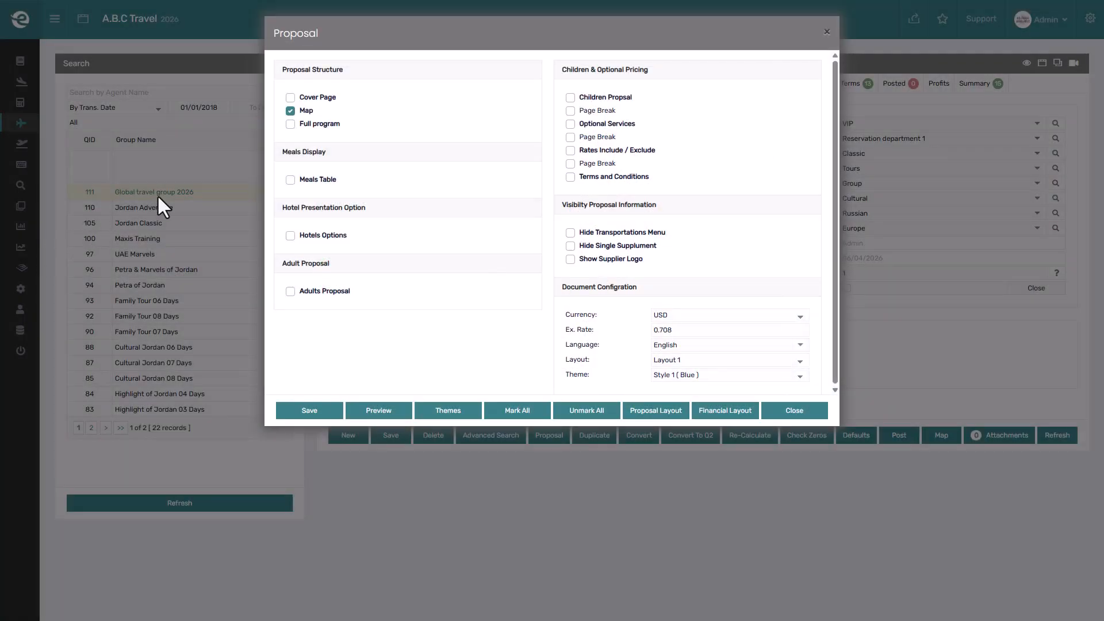
Step: Replace Map with Full program in the proposal, include Route Description with Pictures, and save the settings
{"action": "left_click", "coordinate": [317, 124]}
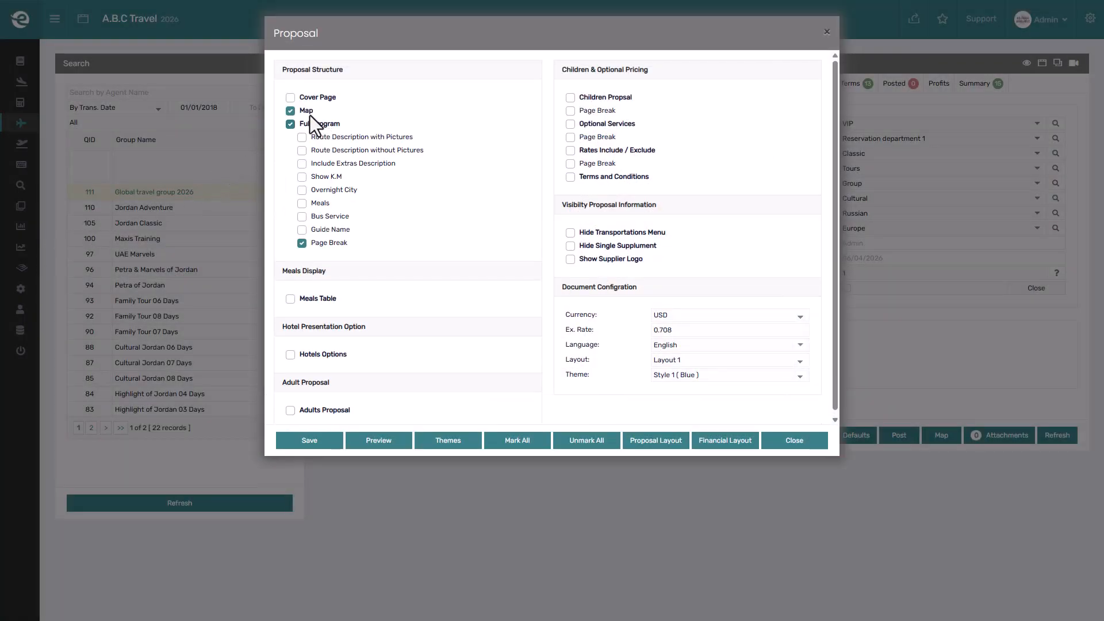
{"action": "left_click", "coordinate": [309, 440]}
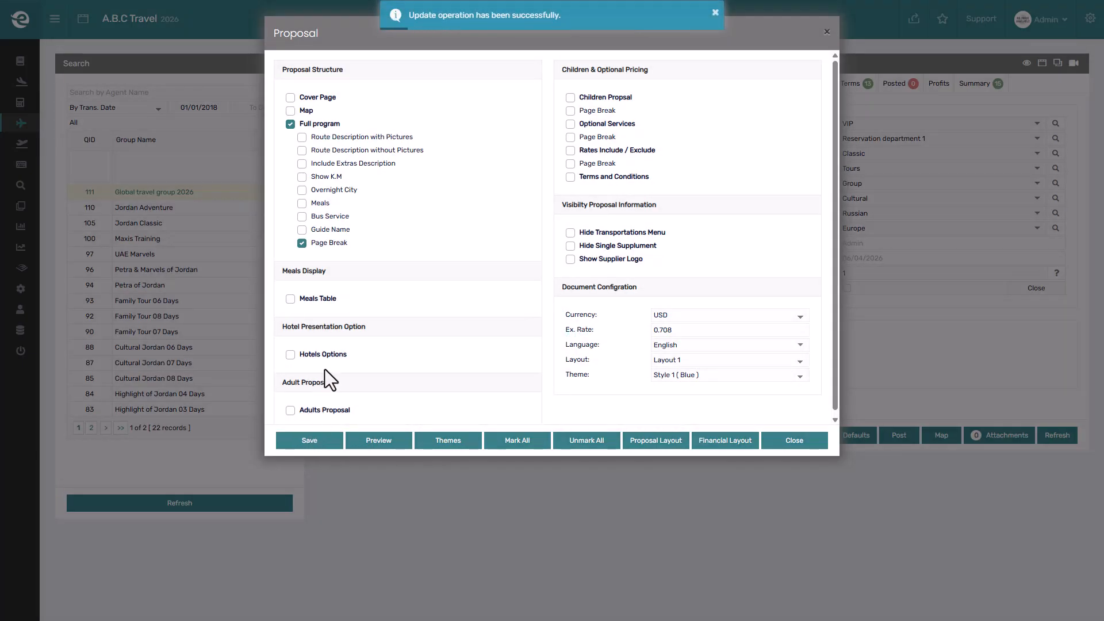
{"action": "left_click", "coordinate": [377, 140]}
{"action": "left_click", "coordinate": [380, 149]}
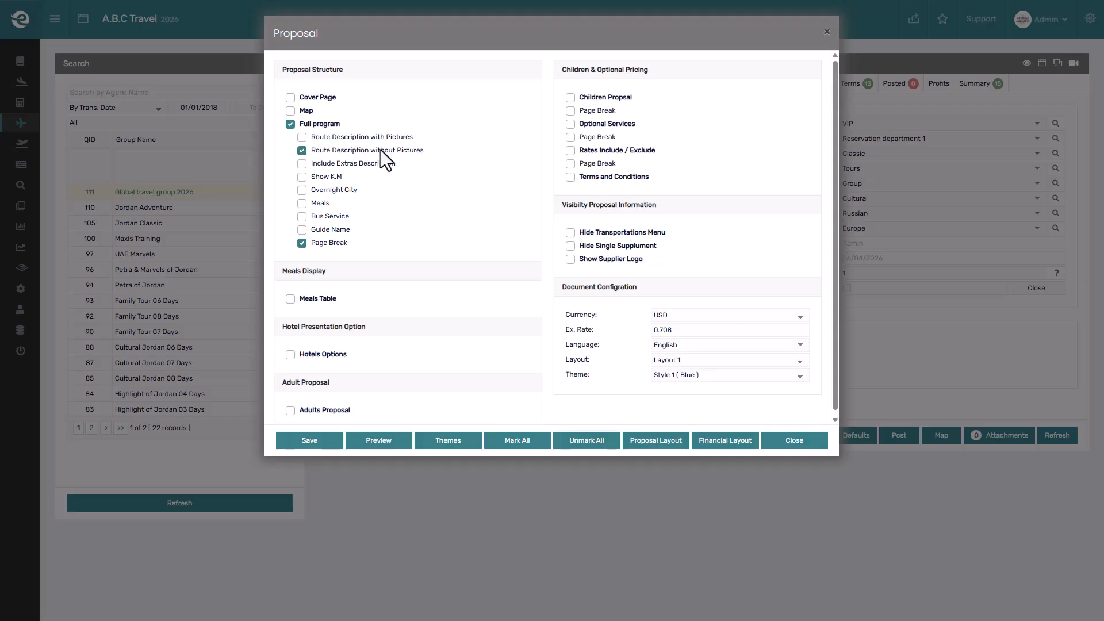
{"action": "left_click", "coordinate": [375, 138]}
{"action": "left_click", "coordinate": [325, 440]}
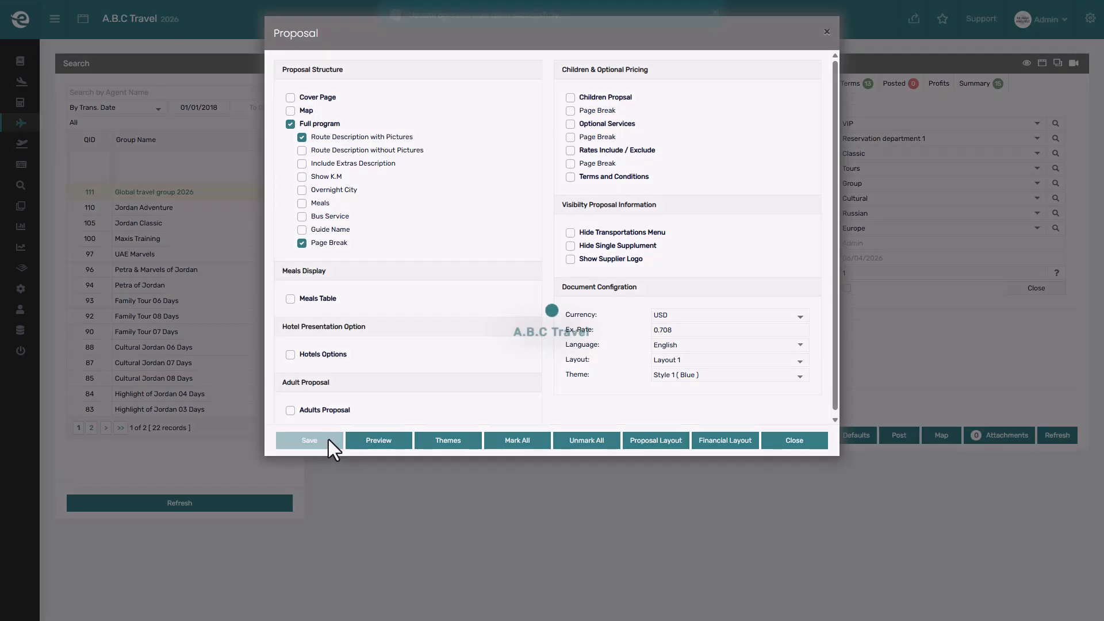
Step: Preview the proposal and review the illustrated day-by-day program
{"action": "left_click", "coordinate": [378, 441]}
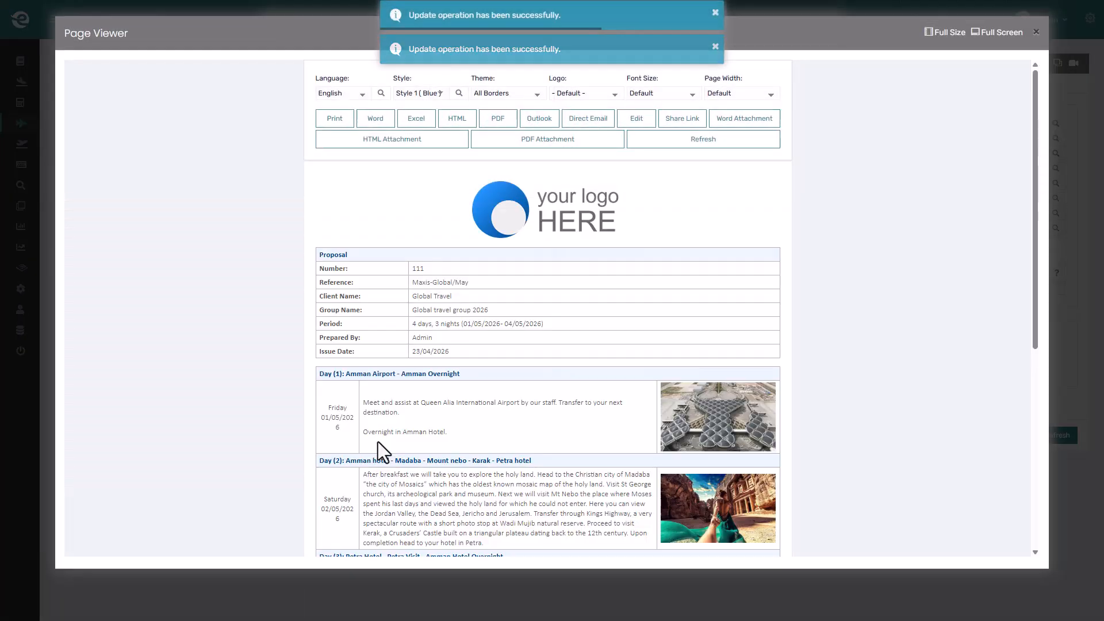
{"action": "scroll", "coordinate": [378, 441], "scroll_direction": "down", "scroll_amount": 4}
{"action": "scroll", "coordinate": [378, 442], "scroll_direction": "down", "scroll_amount": 3}
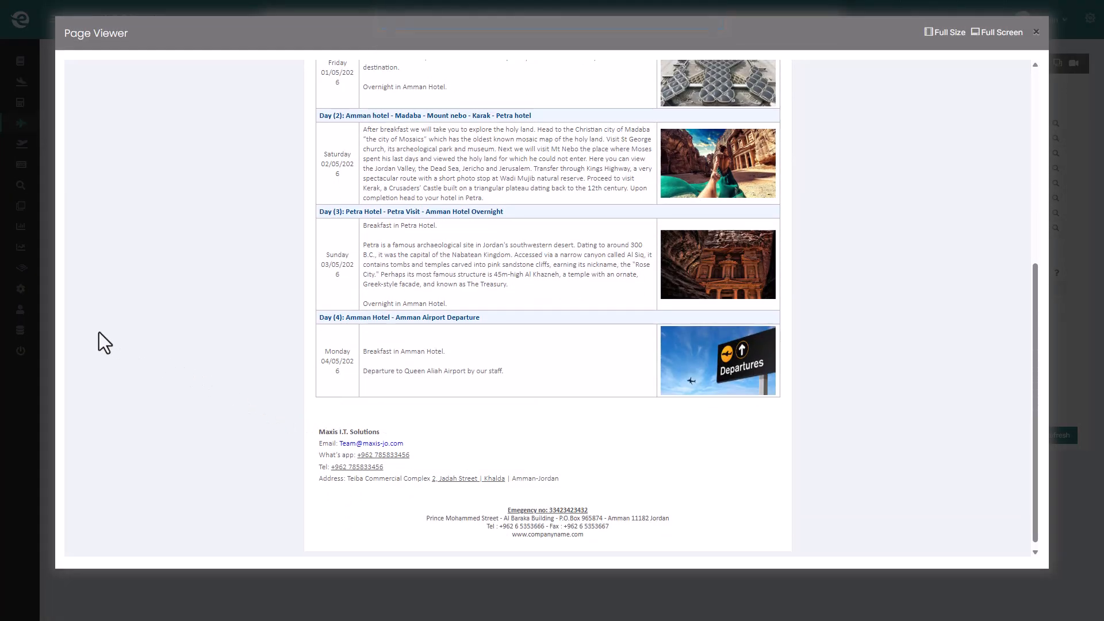
{"action": "left_click", "coordinate": [46, 310]}
Step: Switch the full program to Route Description without Pictures, save the settings and preview the proposal
{"action": "left_click", "coordinate": [402, 150]}
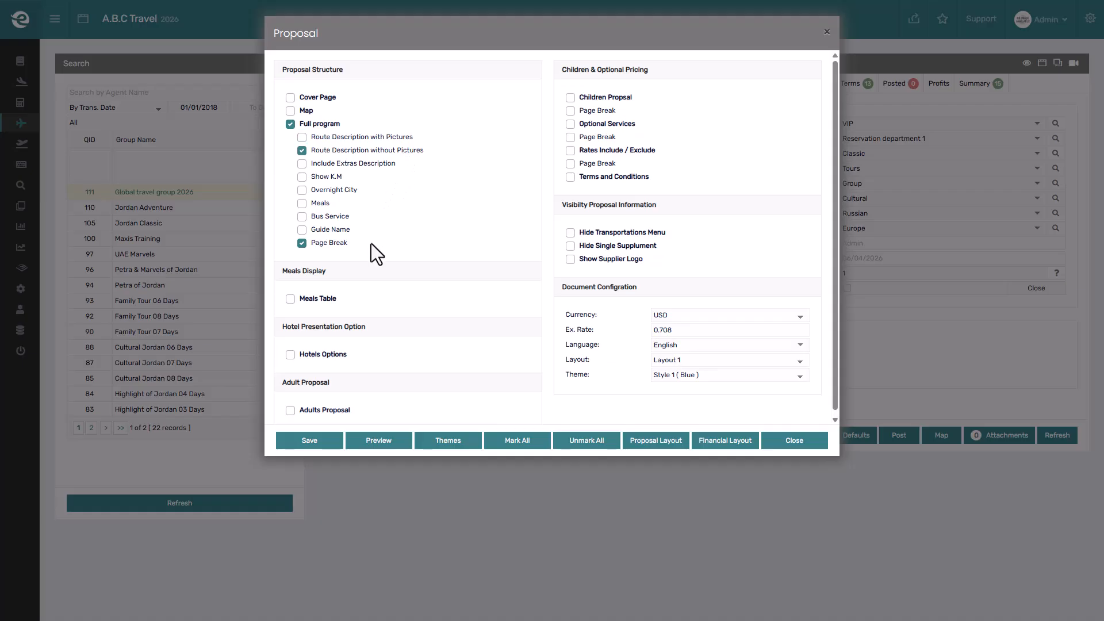
{"action": "left_click", "coordinate": [305, 442]}
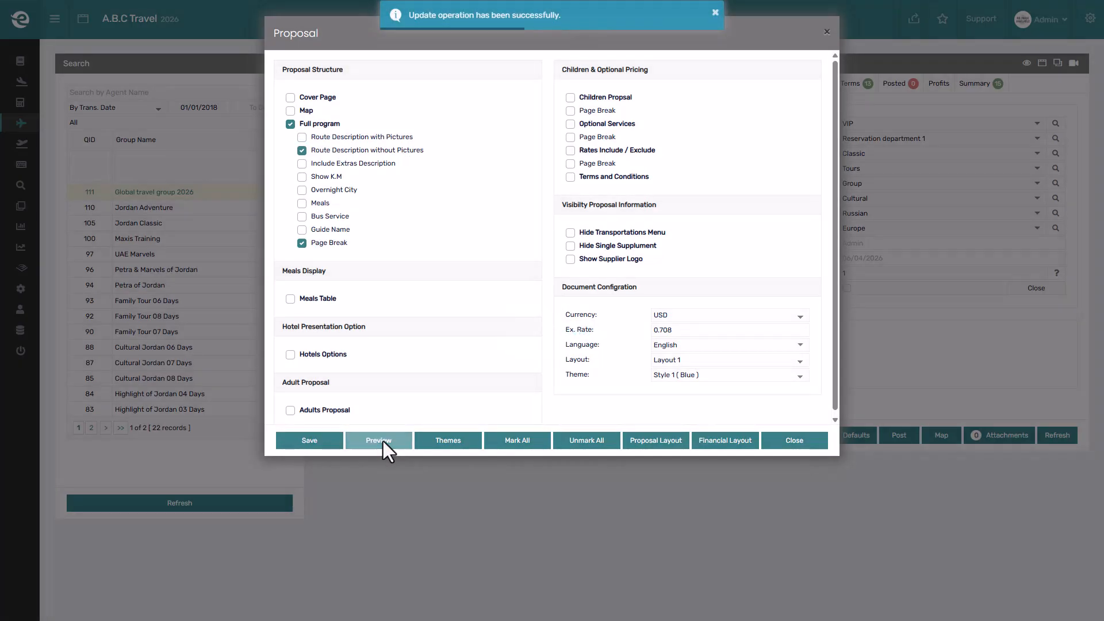
{"action": "left_click", "coordinate": [382, 441]}
{"action": "scroll", "coordinate": [383, 441], "scroll_direction": "down", "scroll_amount": 4}
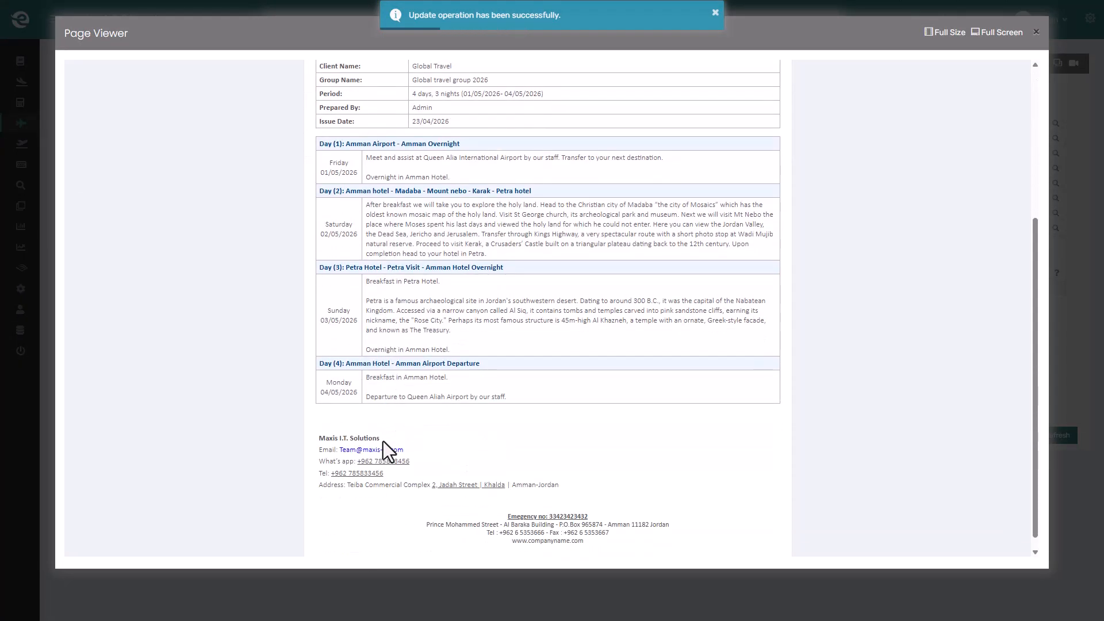
{"action": "left_click", "coordinate": [39, 304]}
Step: Add Include Extras Description to the full program, save the settings and close the proposal options
{"action": "left_click", "coordinate": [357, 164]}
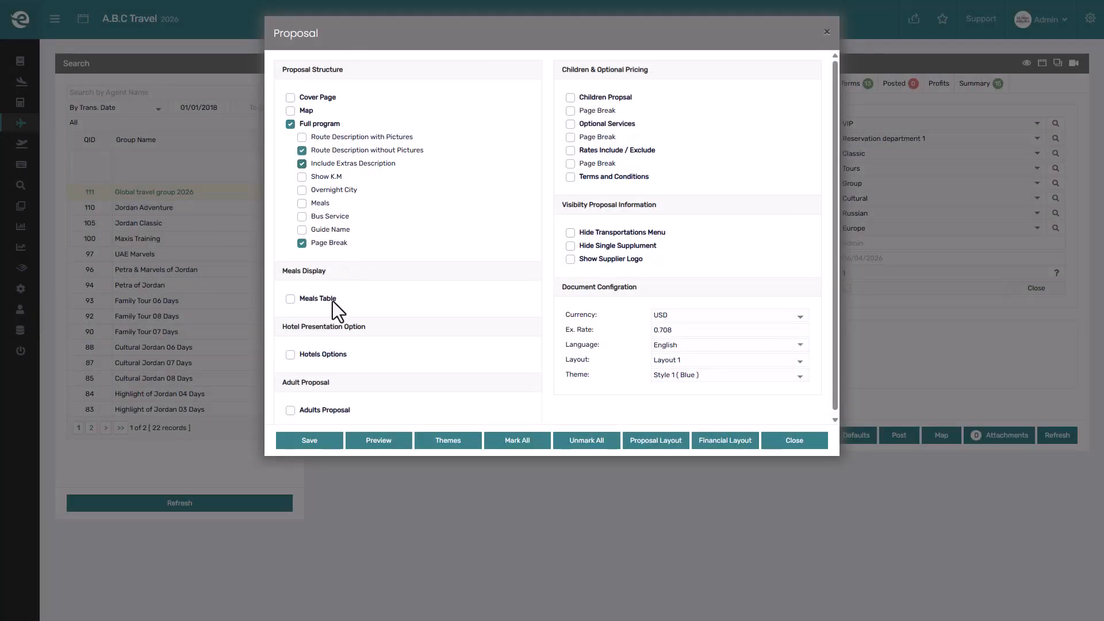
{"action": "left_click", "coordinate": [312, 441]}
{"action": "left_click", "coordinate": [549, 523]}
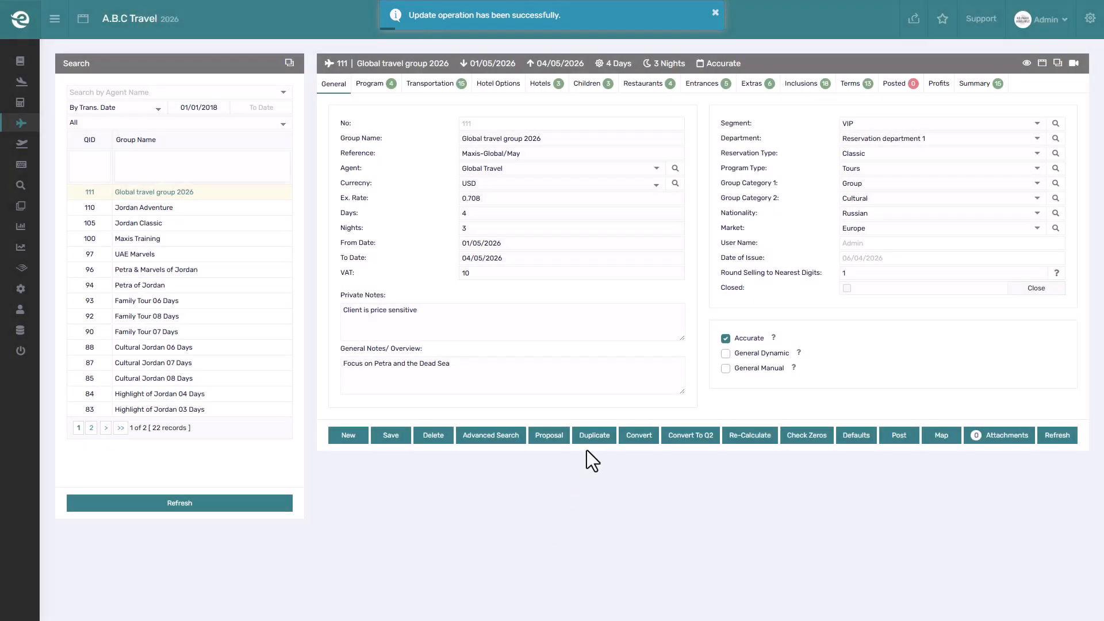
Step: Check the quotation's extras, then preview the proposal and examine the Petra by Night and other extras descriptions
{"action": "left_click", "coordinate": [754, 86]}
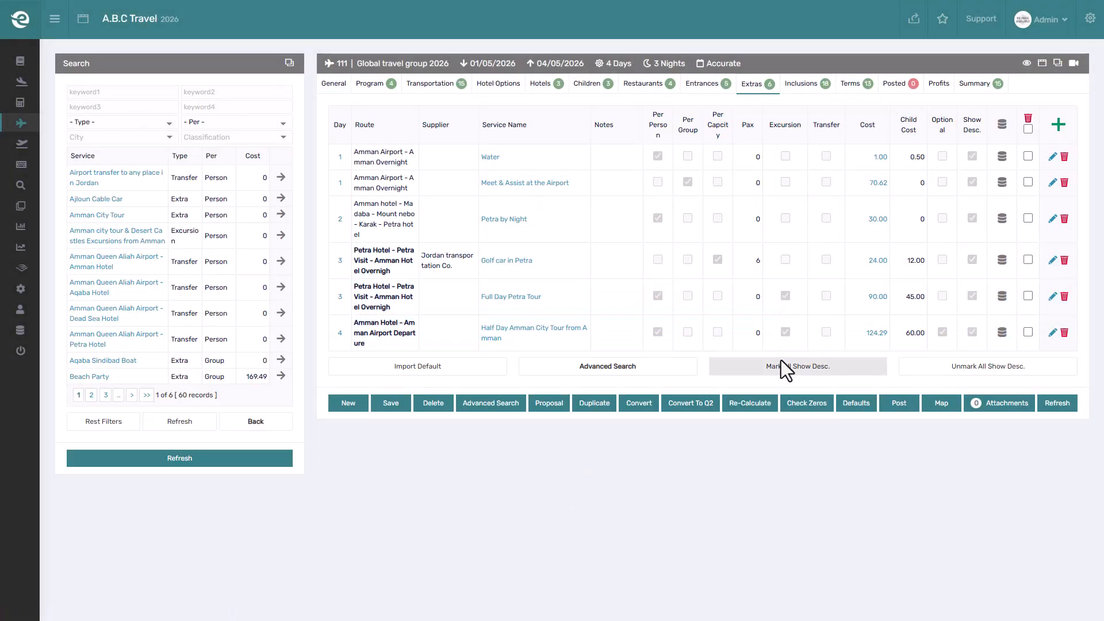
{"action": "left_click", "coordinate": [545, 403]}
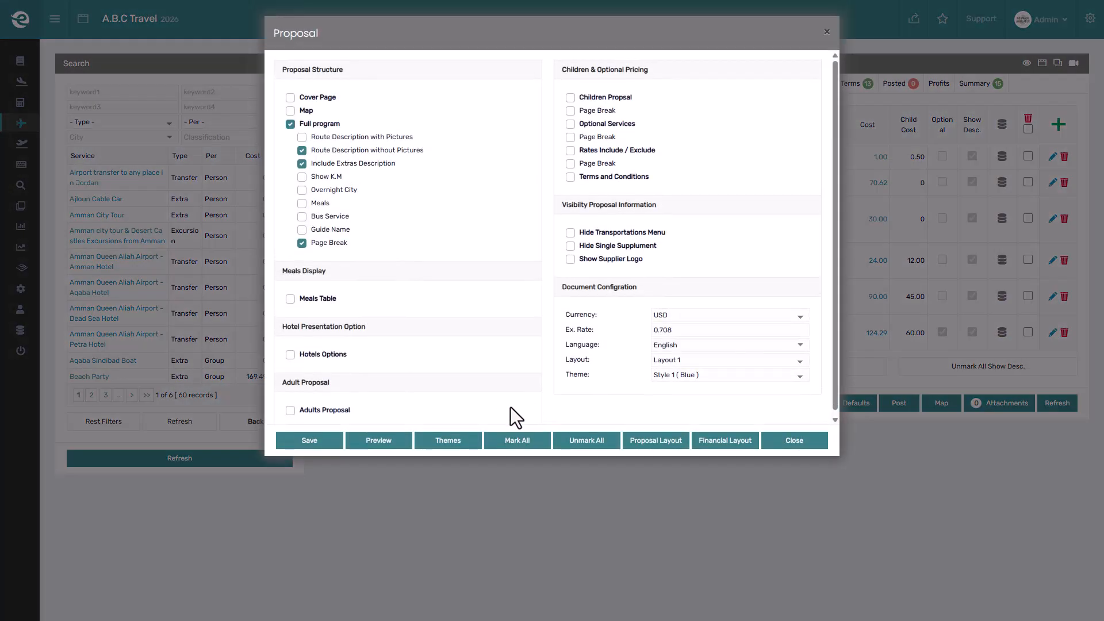
{"action": "left_click", "coordinate": [371, 438]}
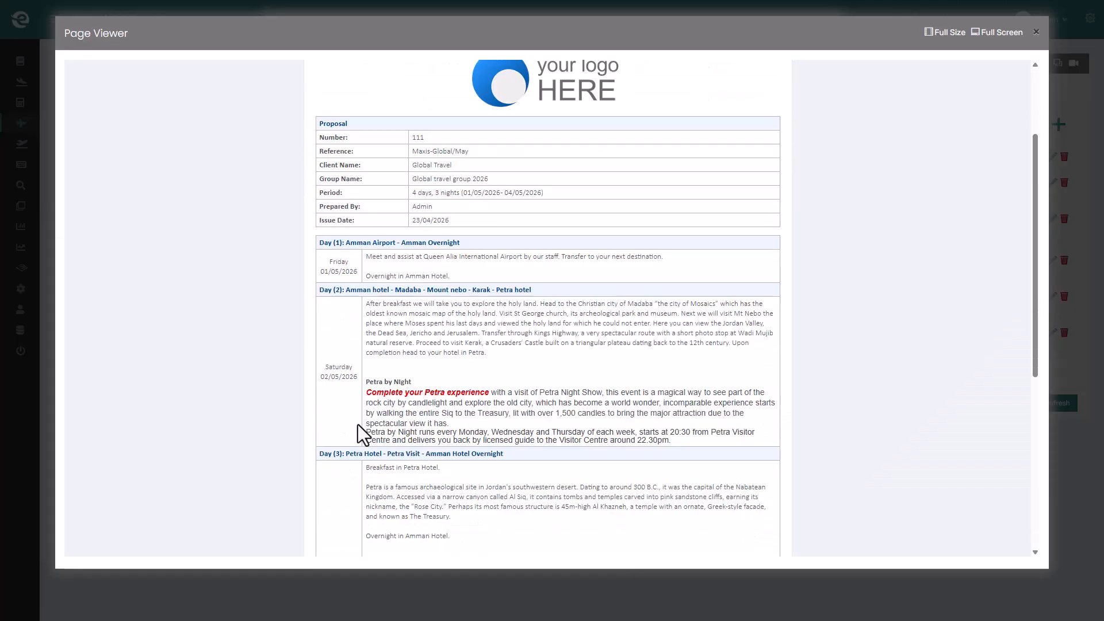
{"action": "scroll", "coordinate": [364, 309], "scroll_direction": "down", "scroll_amount": 3}
{"action": "left_click_drag", "start_coordinate": [363, 308], "coordinate": [490, 336]}
{"action": "scroll", "coordinate": [490, 336], "scroll_direction": "down", "scroll_amount": 2}
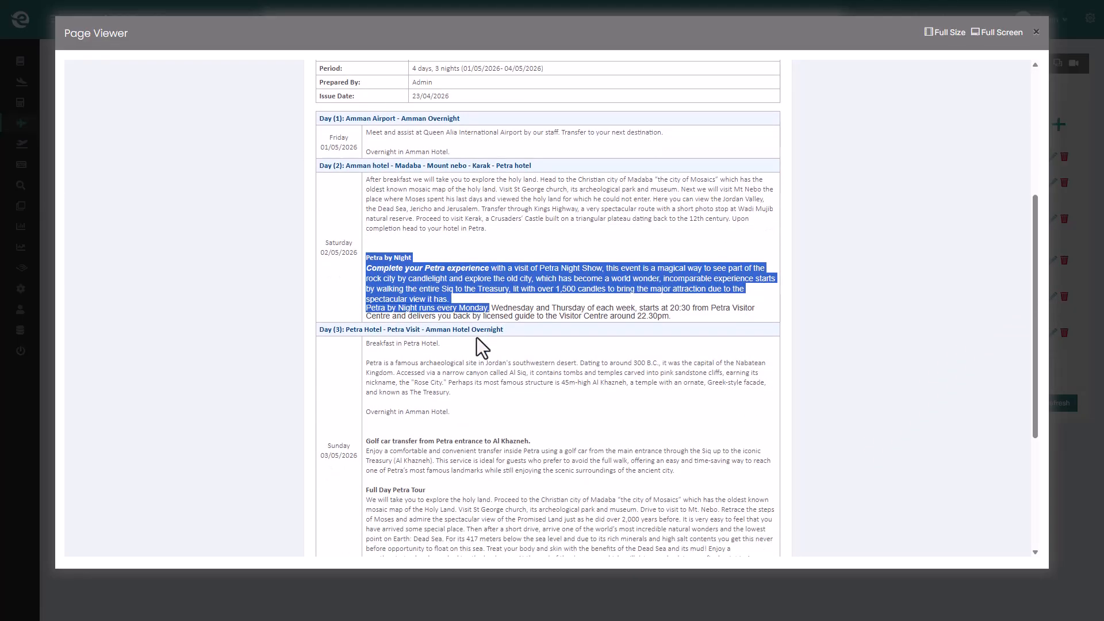
Step: Examine the golf car transfer and Full Day Petra Tour descriptions under Day 3, and close the proposal preview
{"action": "left_click_drag", "start_coordinate": [388, 348], "coordinate": [392, 400]}
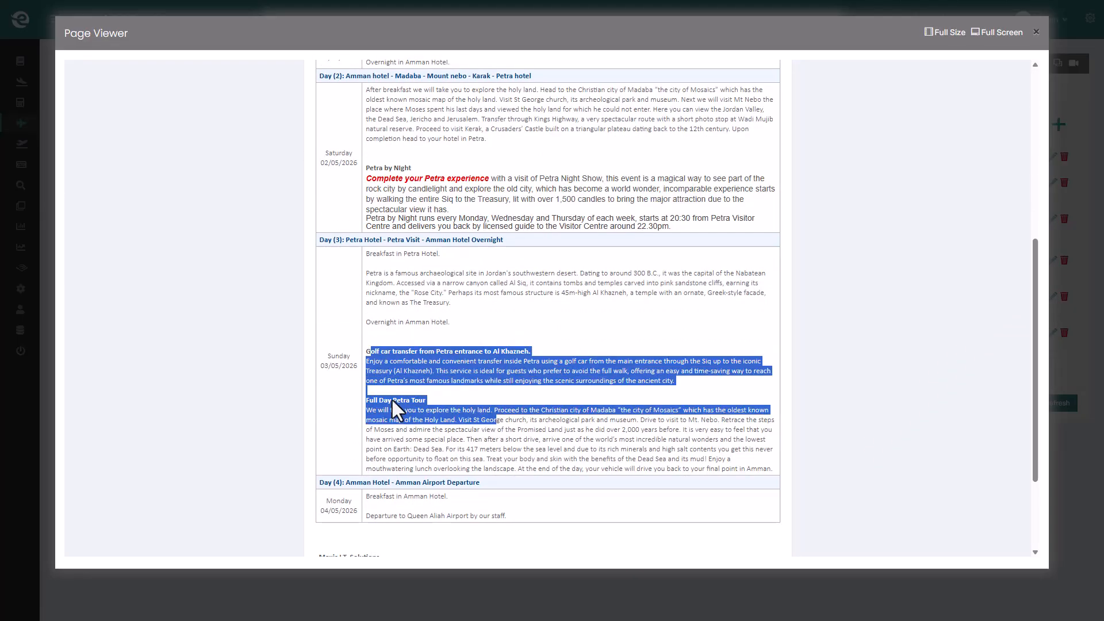
{"action": "left_click", "coordinate": [33, 311]}
Step: Add Show K.M to the full program, switch it to Route Description with Pictures, save the settings and preview the proposal
{"action": "left_click", "coordinate": [323, 180]}
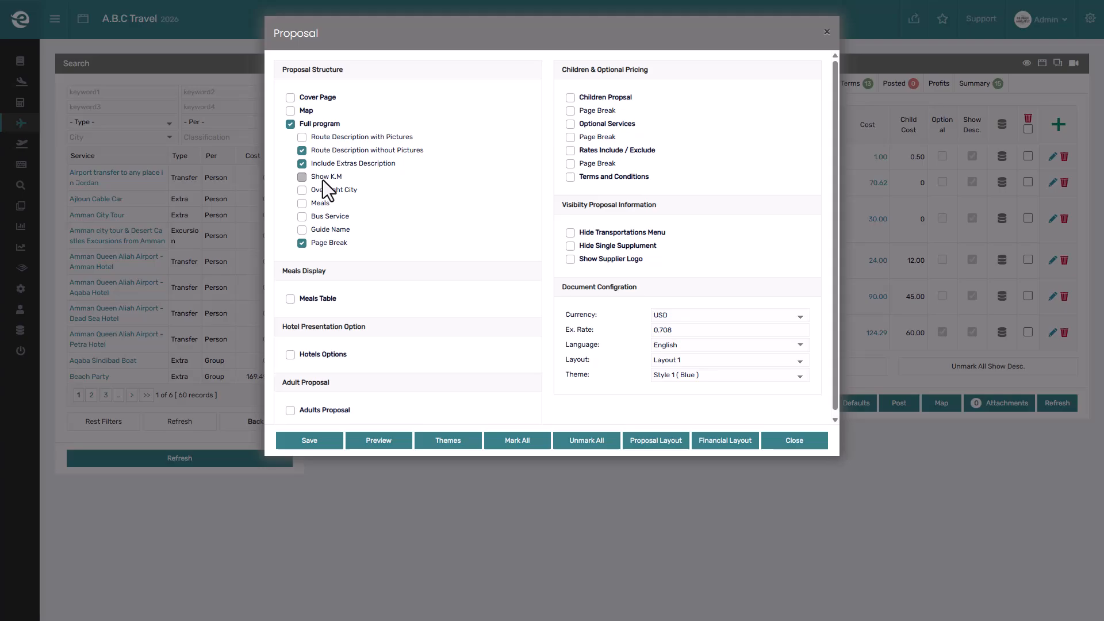
{"action": "left_click", "coordinate": [341, 140]}
{"action": "left_click", "coordinate": [312, 440]}
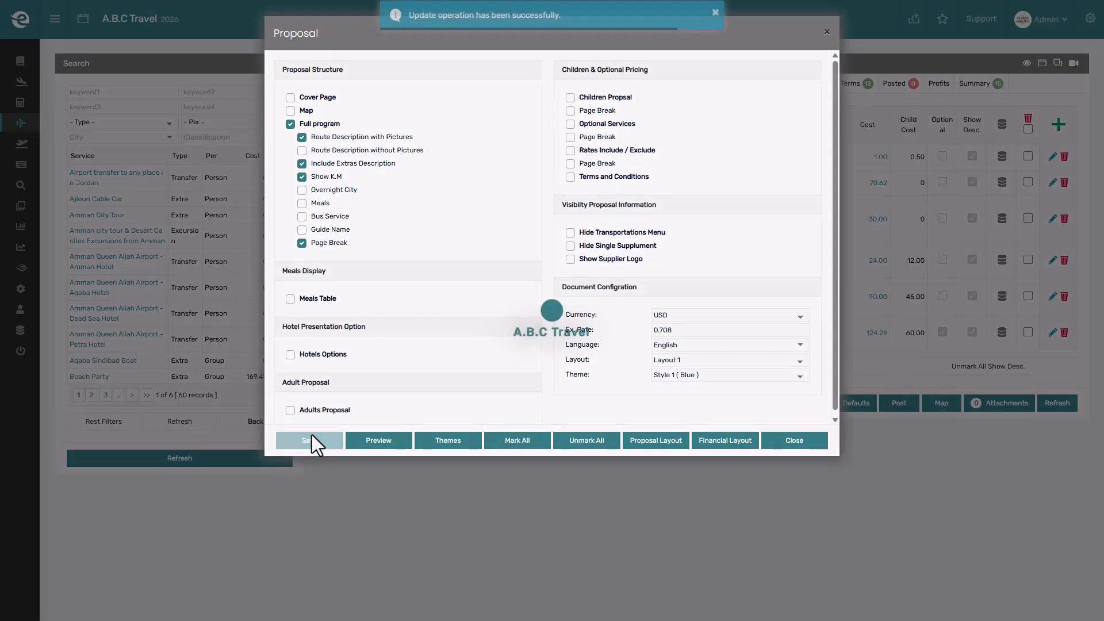
{"action": "left_click", "coordinate": [371, 439]}
Step: Check the distances shown beside the day headings in the previewed proposal, and close the preview
{"action": "scroll", "coordinate": [371, 440], "scroll_direction": "down", "scroll_amount": 3}
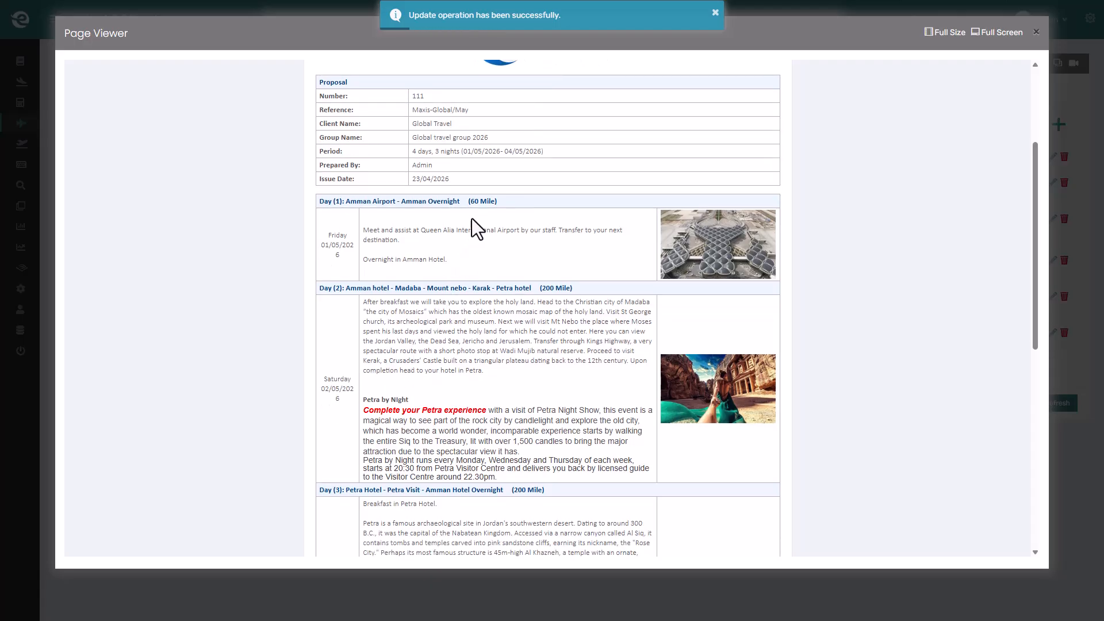
{"action": "triple_click", "coordinate": [479, 202]}
{"action": "left_click", "coordinate": [541, 288]}
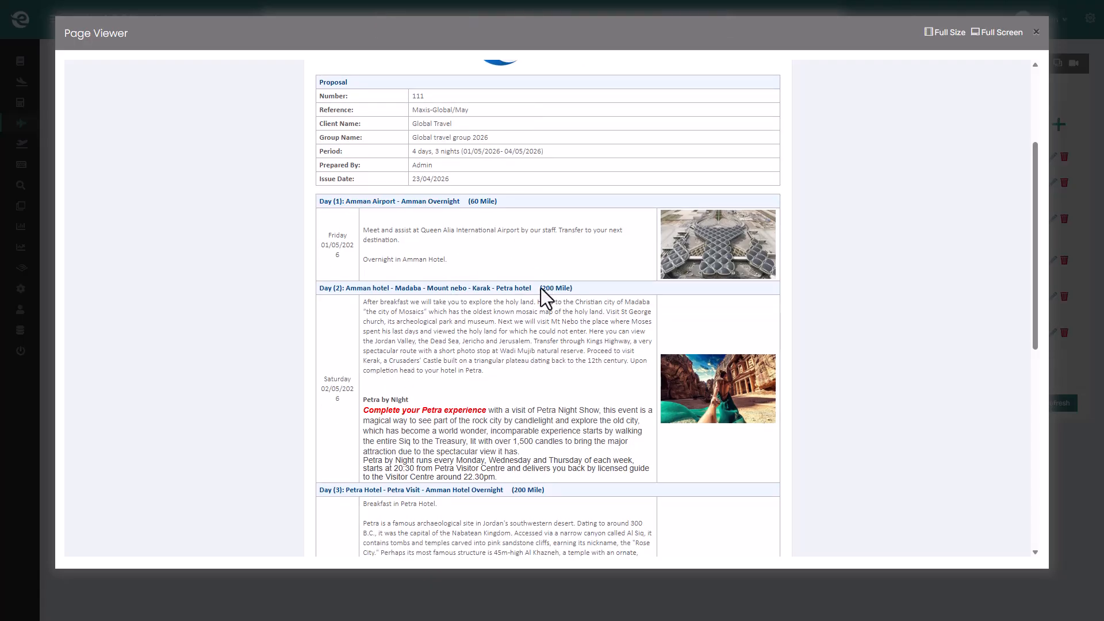
{"action": "left_click", "coordinate": [549, 321]}
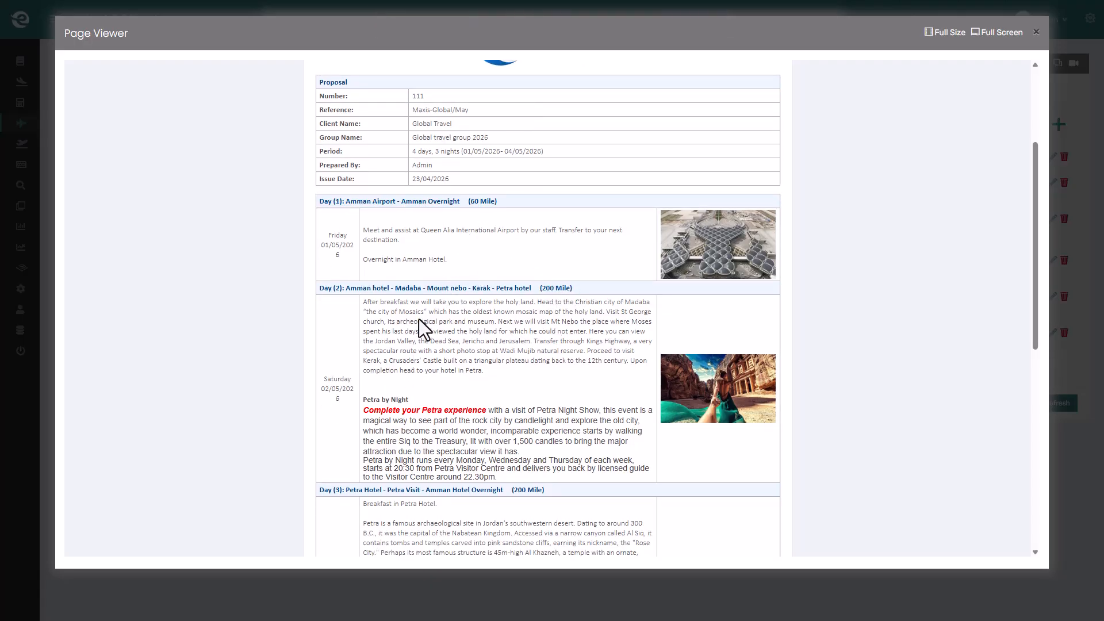
{"action": "left_click", "coordinate": [48, 303]}
Step: Add Overnight City to the full program, save the settings and preview the proposal
{"action": "left_click", "coordinate": [336, 190]}
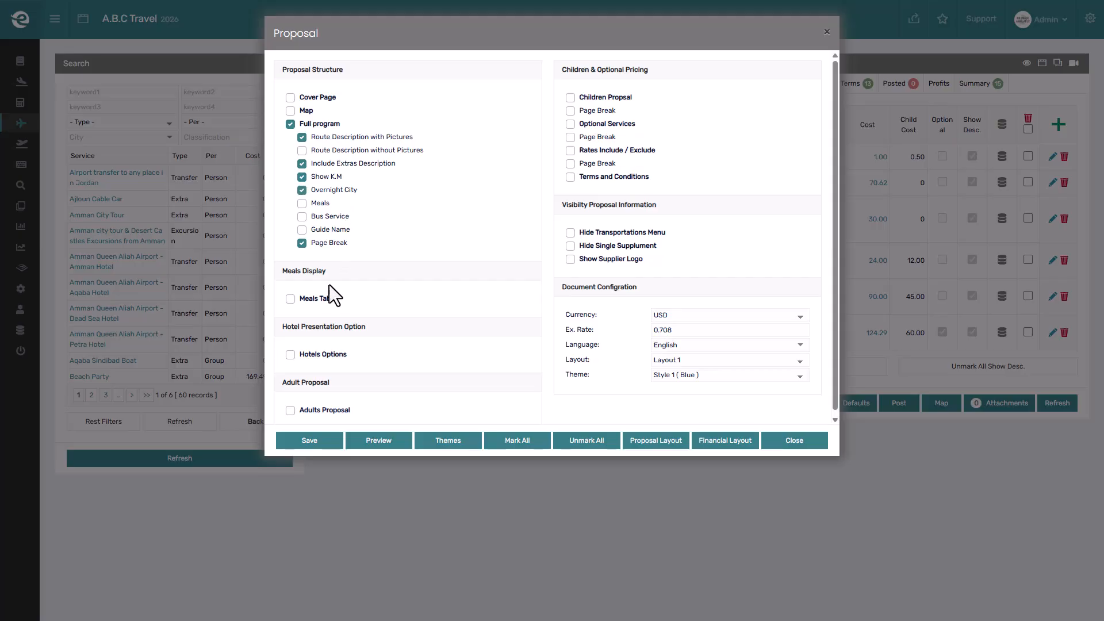
{"action": "left_click", "coordinate": [319, 441]}
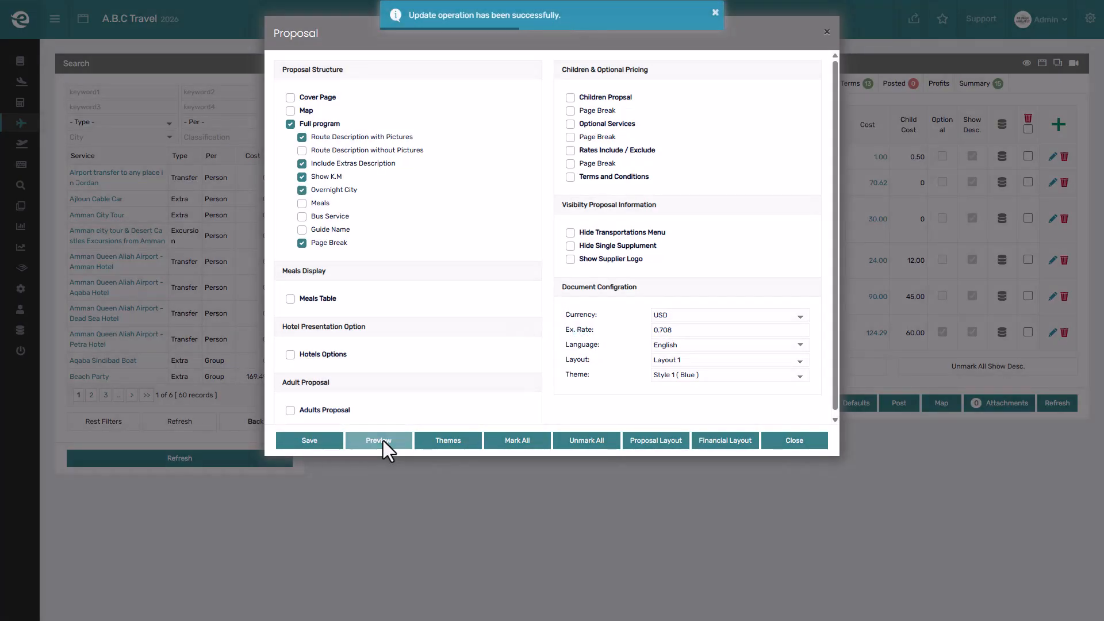
{"action": "left_click", "coordinate": [383, 440]}
Step: Review the Overnight City line under each day of the previewed program, and close the preview
{"action": "scroll", "coordinate": [412, 368], "scroll_direction": "down", "scroll_amount": 2}
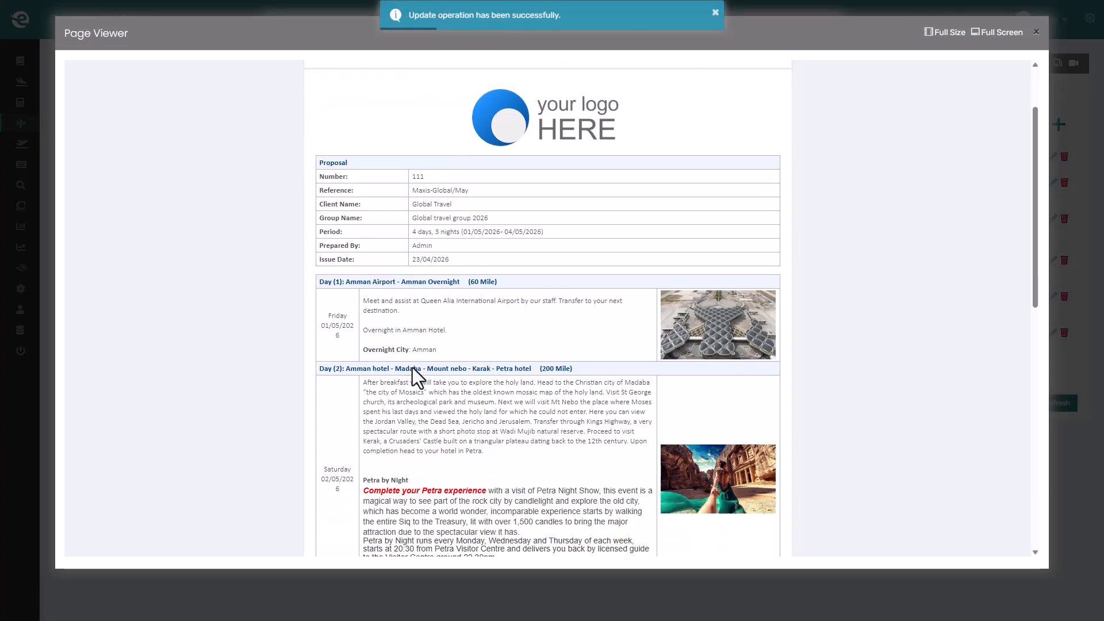
{"action": "scroll", "coordinate": [395, 326], "scroll_direction": "down", "scroll_amount": 4}
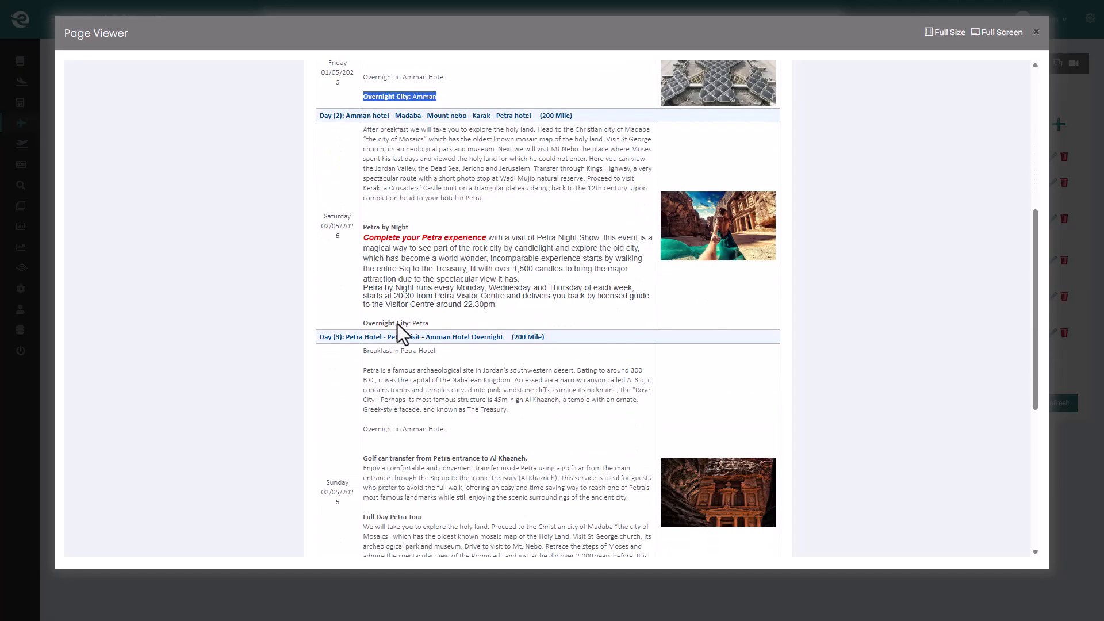
{"action": "scroll", "coordinate": [398, 323], "scroll_direction": "down", "scroll_amount": 2}
{"action": "scroll", "coordinate": [398, 327], "scroll_direction": "down", "scroll_amount": 2}
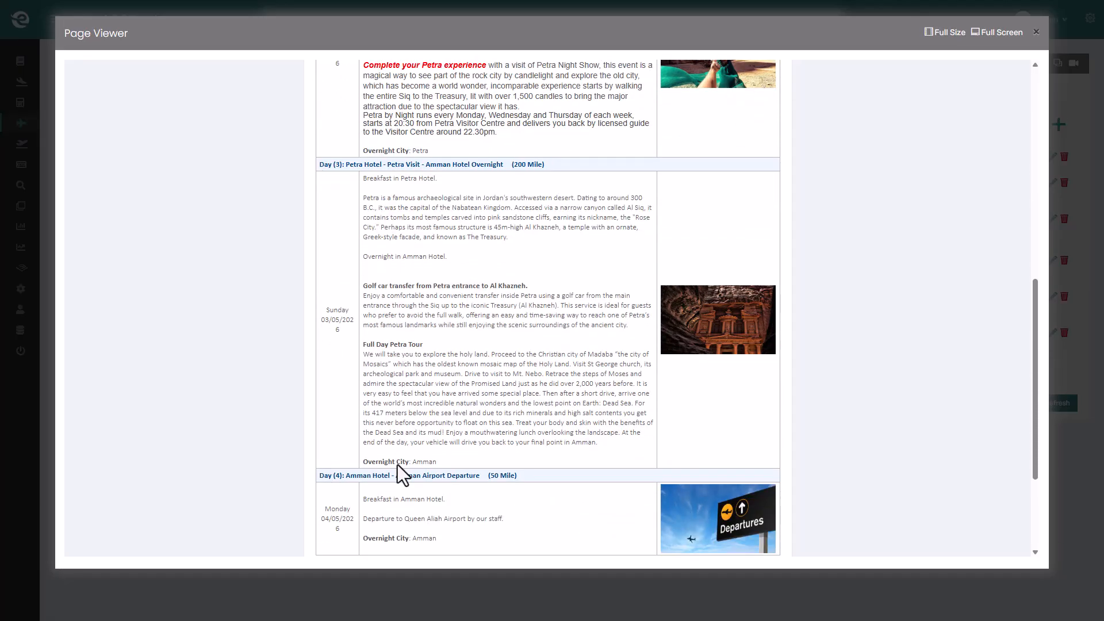
{"action": "left_click", "coordinate": [26, 307]}
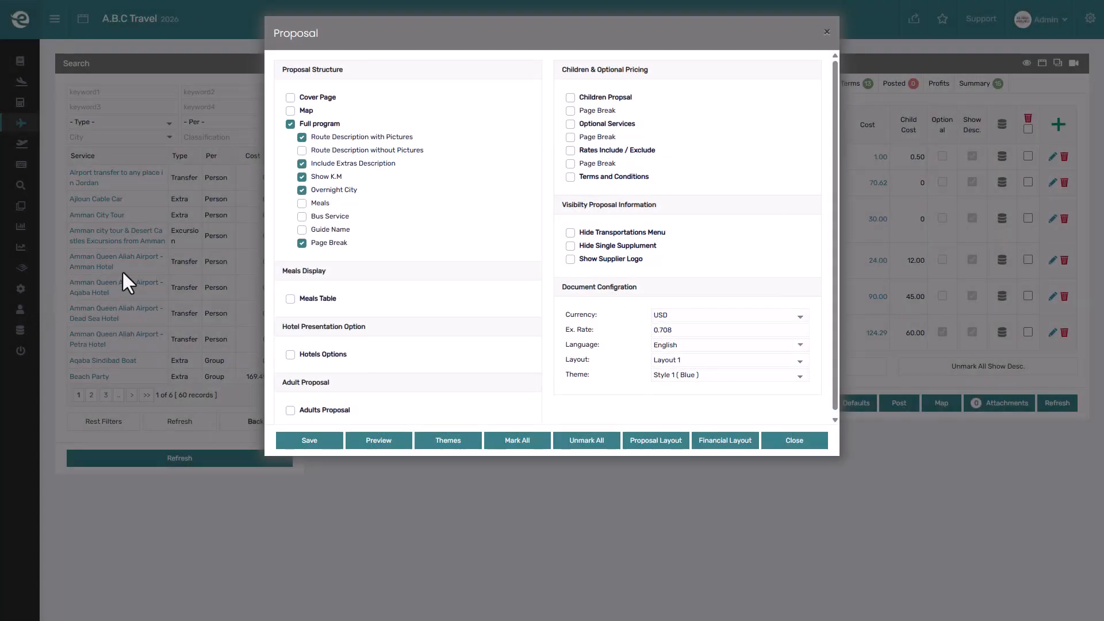
Step: Add Meals to the full program, save the settings and check the daily meals in the proposal preview
{"action": "left_click", "coordinate": [329, 441]}
{"action": "left_click", "coordinate": [381, 441]}
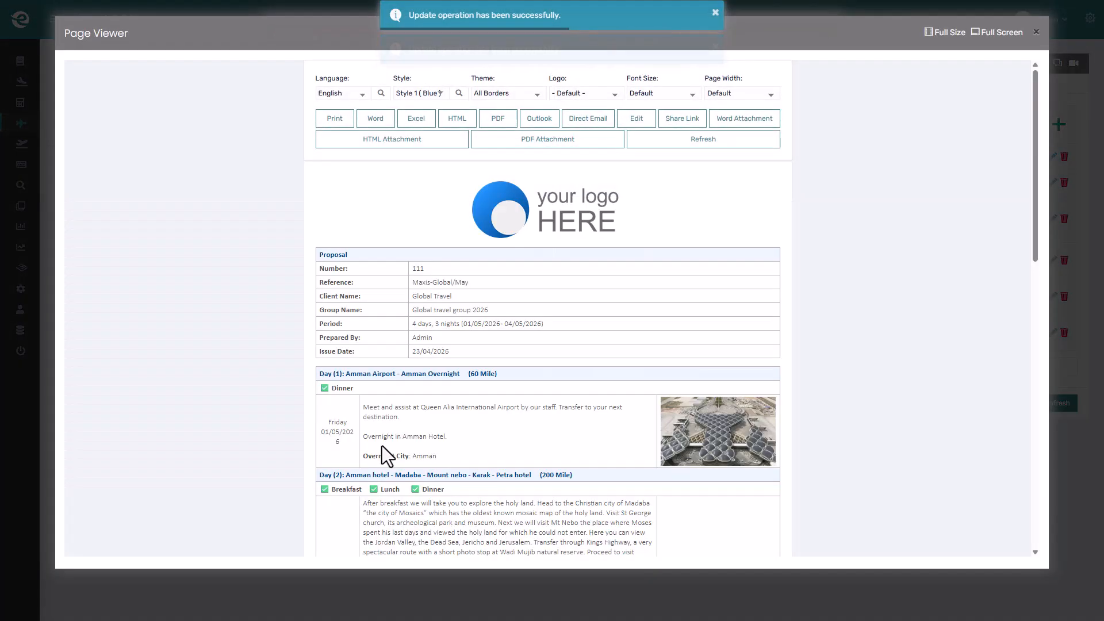
{"action": "scroll", "coordinate": [371, 376], "scroll_direction": "down", "scroll_amount": 1}
{"action": "scroll", "coordinate": [371, 376], "scroll_direction": "down", "scroll_amount": 3}
{"action": "double_click", "coordinate": [344, 218]}
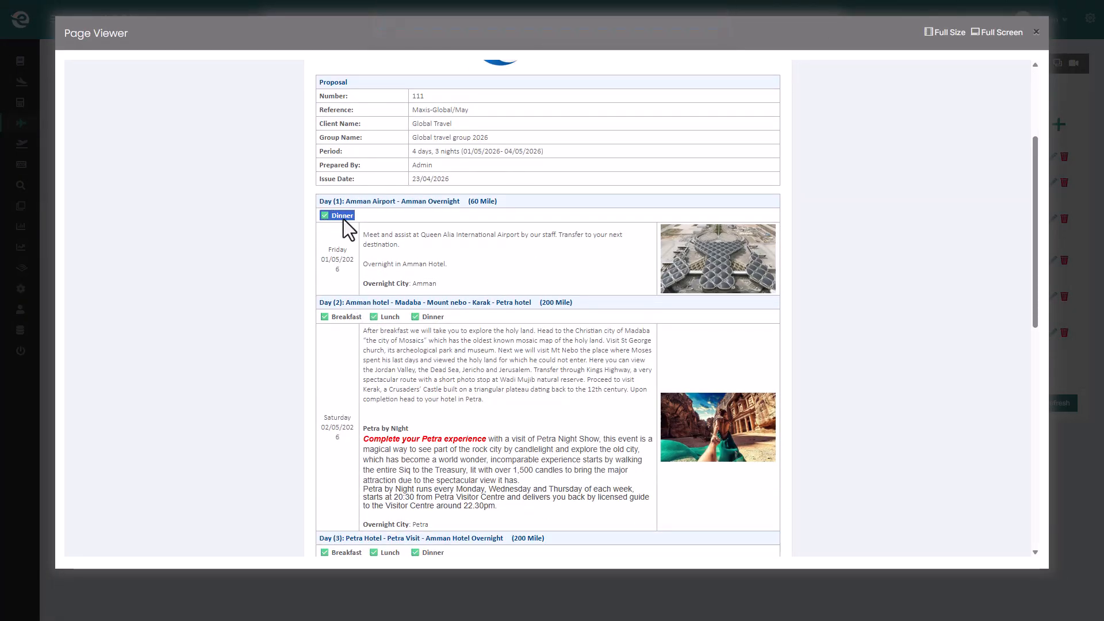
{"action": "triple_click", "coordinate": [378, 318]}
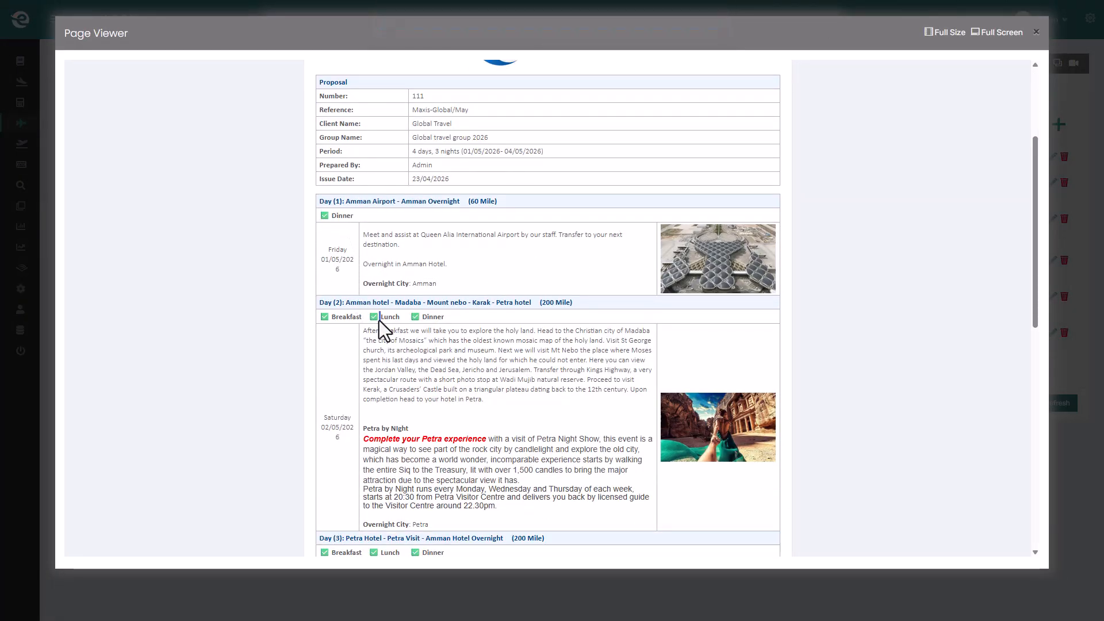
{"action": "left_click", "coordinate": [15, 328]}
Step: Add Bus Service to the full program, save the settings and check each day's transportation and driver entry in the preview
{"action": "left_click", "coordinate": [330, 216]}
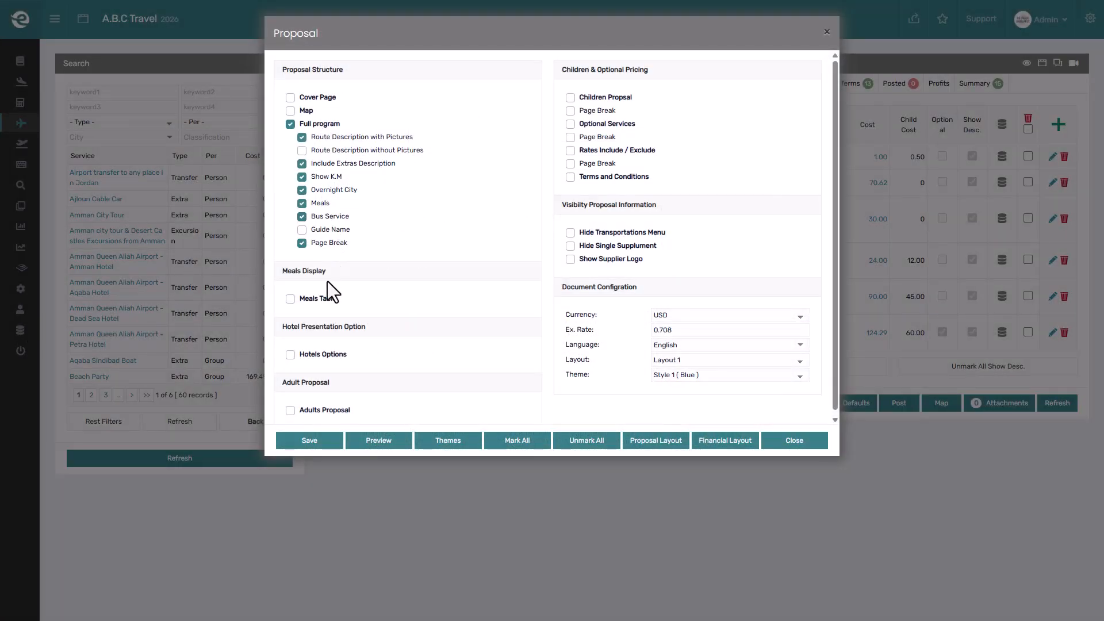
{"action": "left_click", "coordinate": [322, 439]}
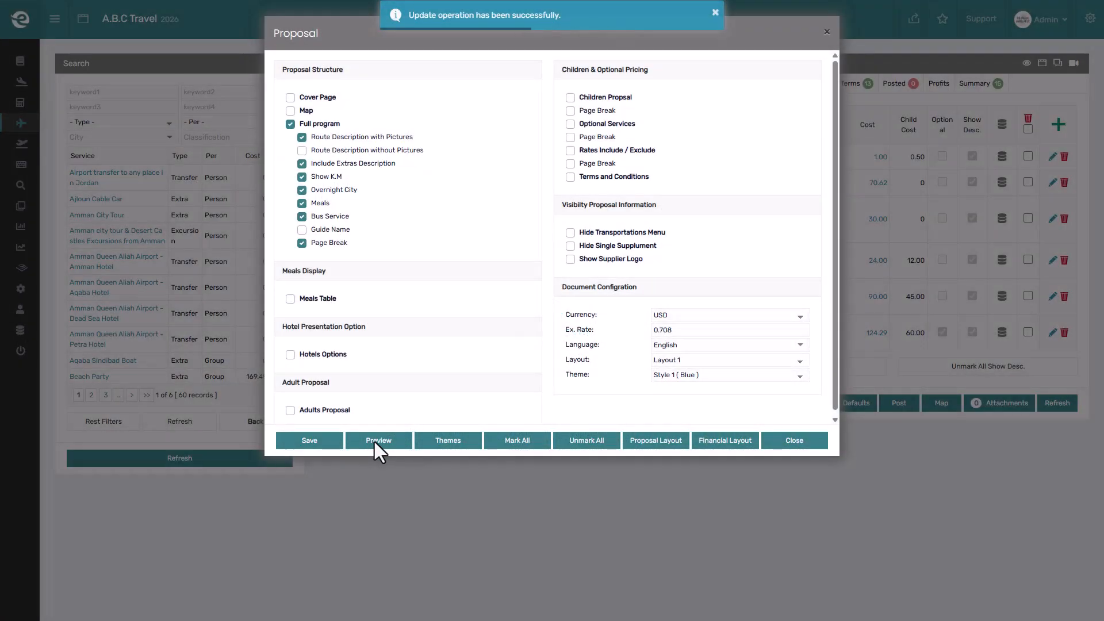
{"action": "left_click", "coordinate": [374, 442]}
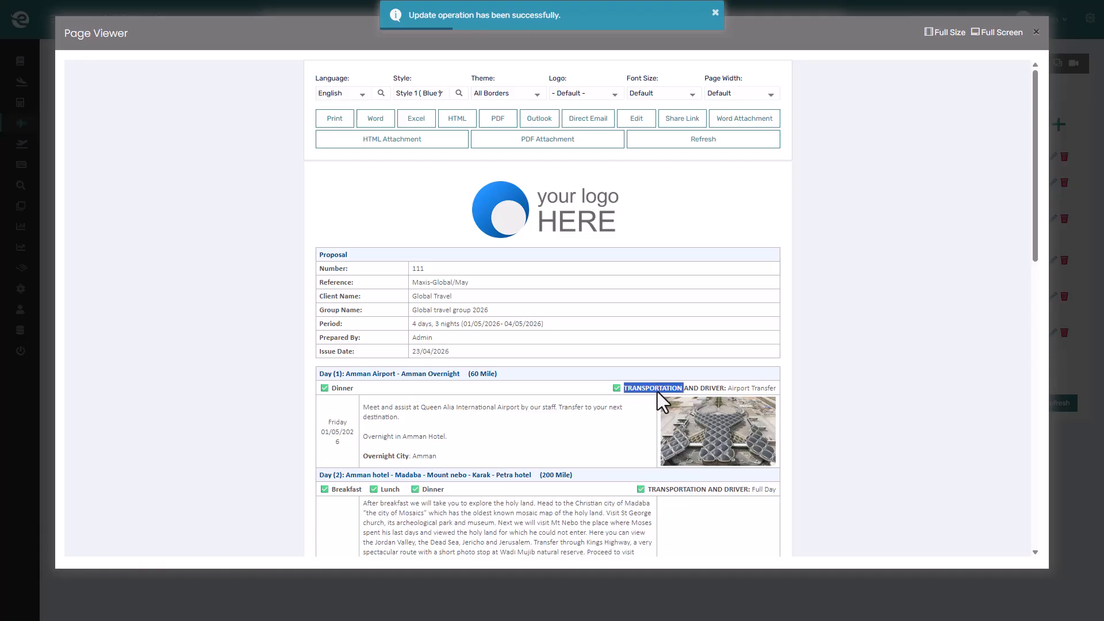
{"action": "scroll", "coordinate": [661, 388], "scroll_direction": "down", "scroll_amount": 2}
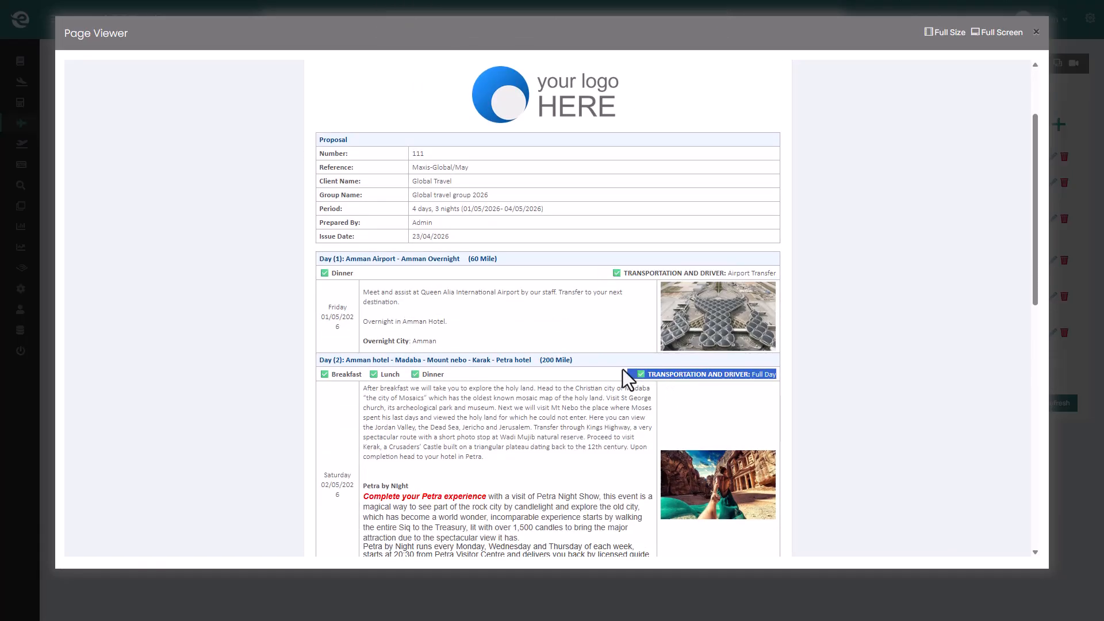
{"action": "left_click", "coordinate": [38, 287]}
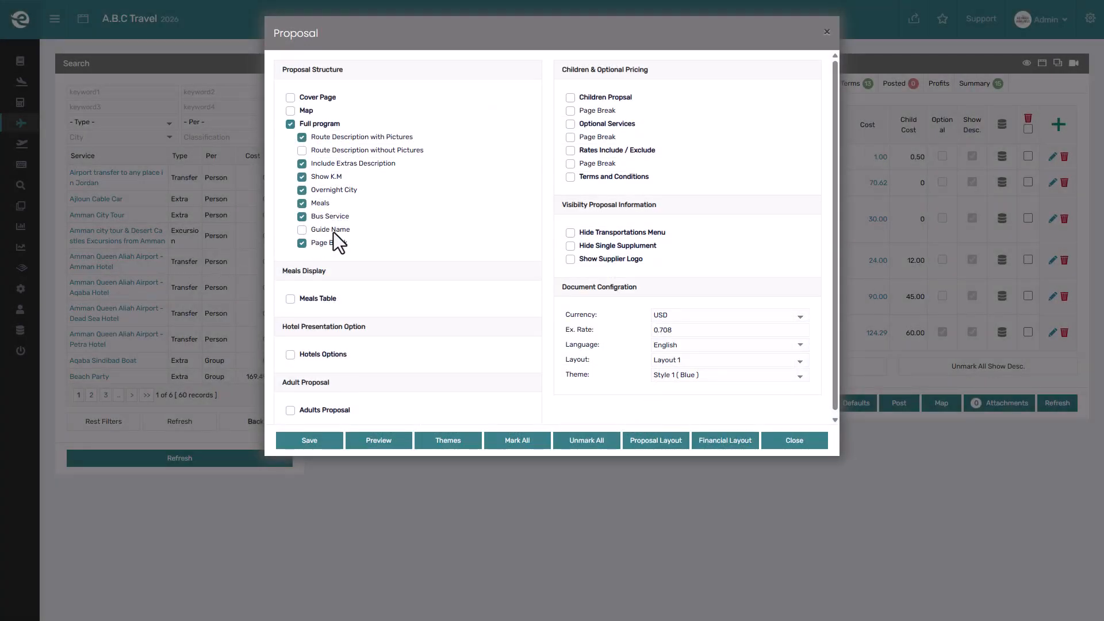
Step: Add Guide Name to the full program, save the settings and check each day's guide entry in the preview
{"action": "left_click", "coordinate": [313, 440]}
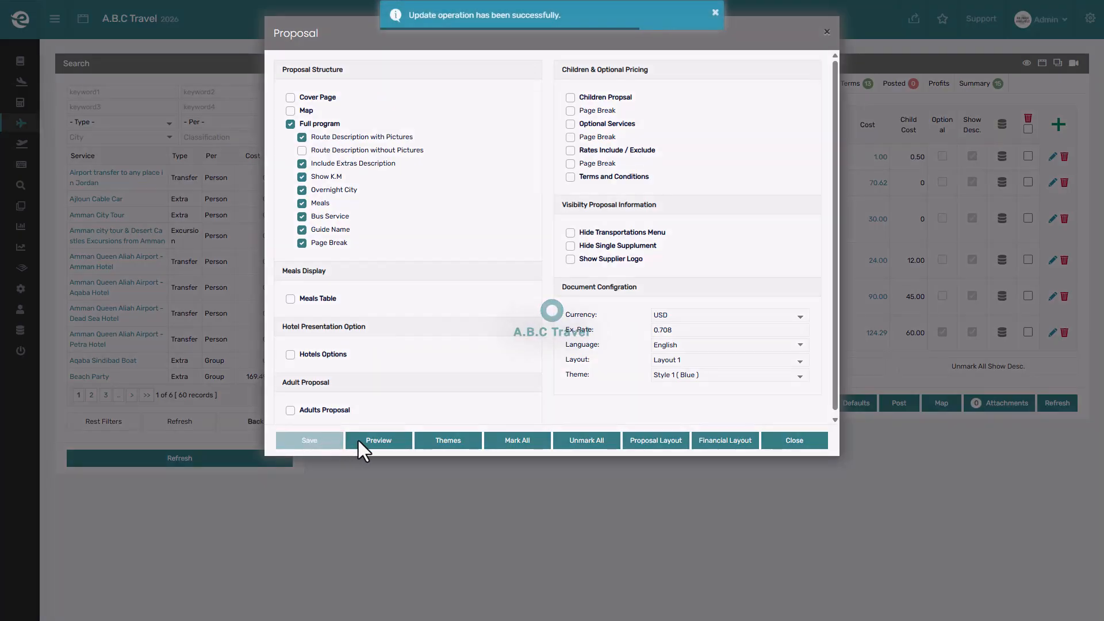
{"action": "left_click", "coordinate": [358, 440]}
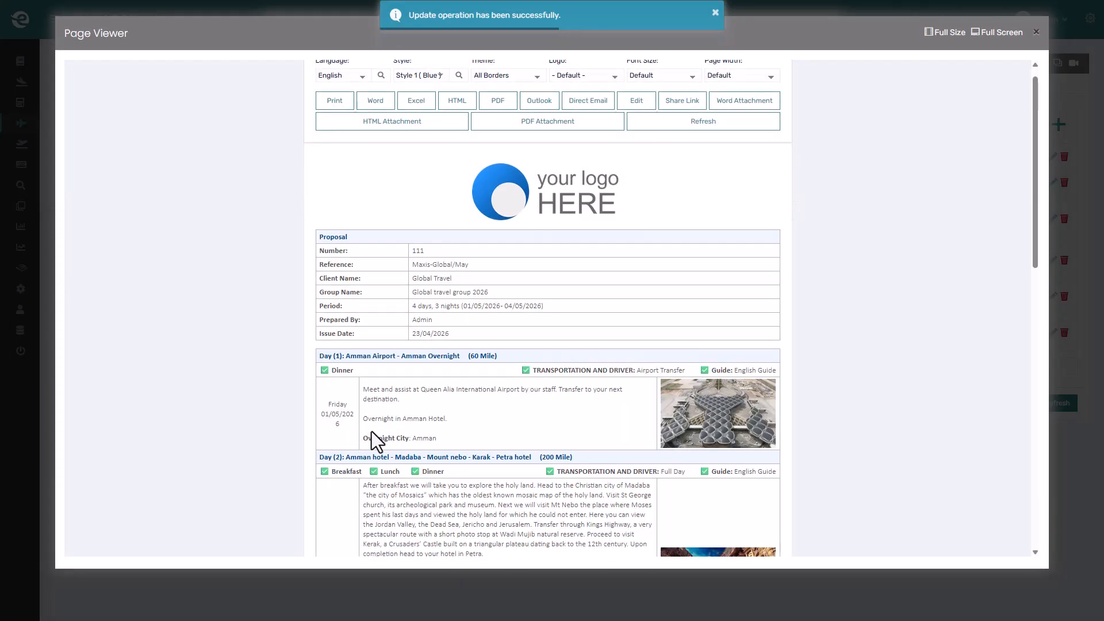
{"action": "scroll", "coordinate": [654, 235], "scroll_direction": "down", "scroll_amount": 4}
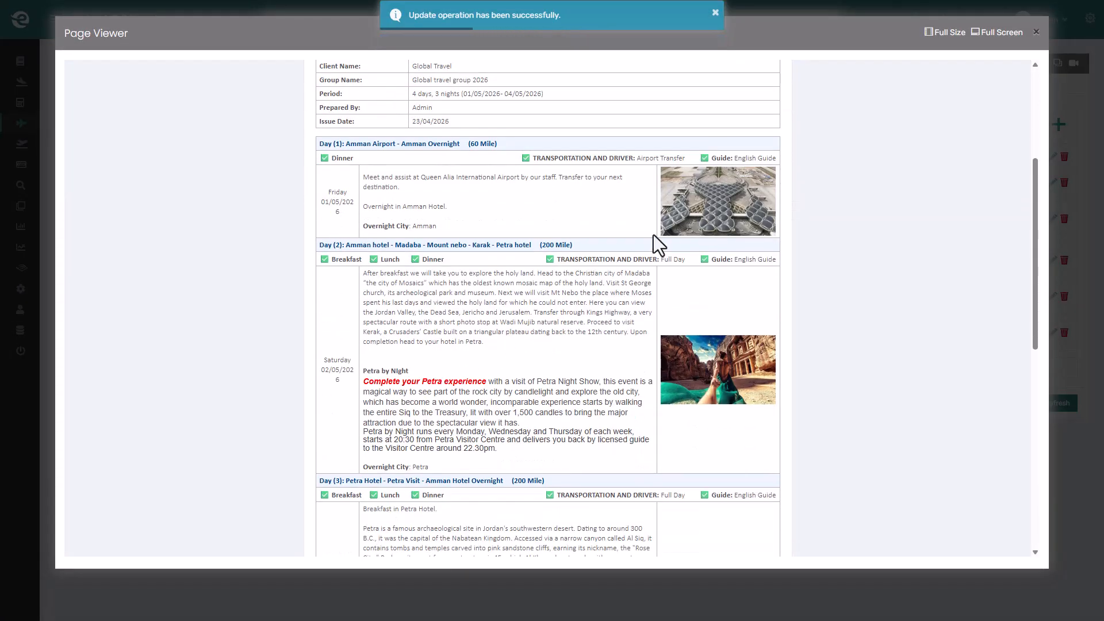
{"action": "triple_click", "coordinate": [764, 259]}
{"action": "left_click", "coordinate": [762, 263]}
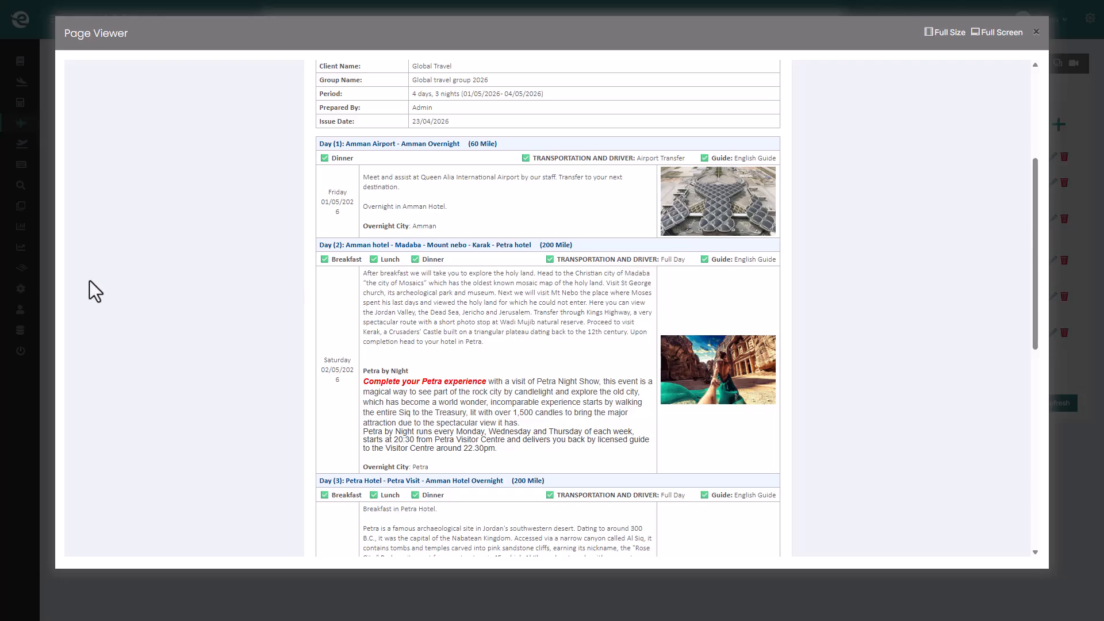
{"action": "left_click", "coordinate": [34, 279]}
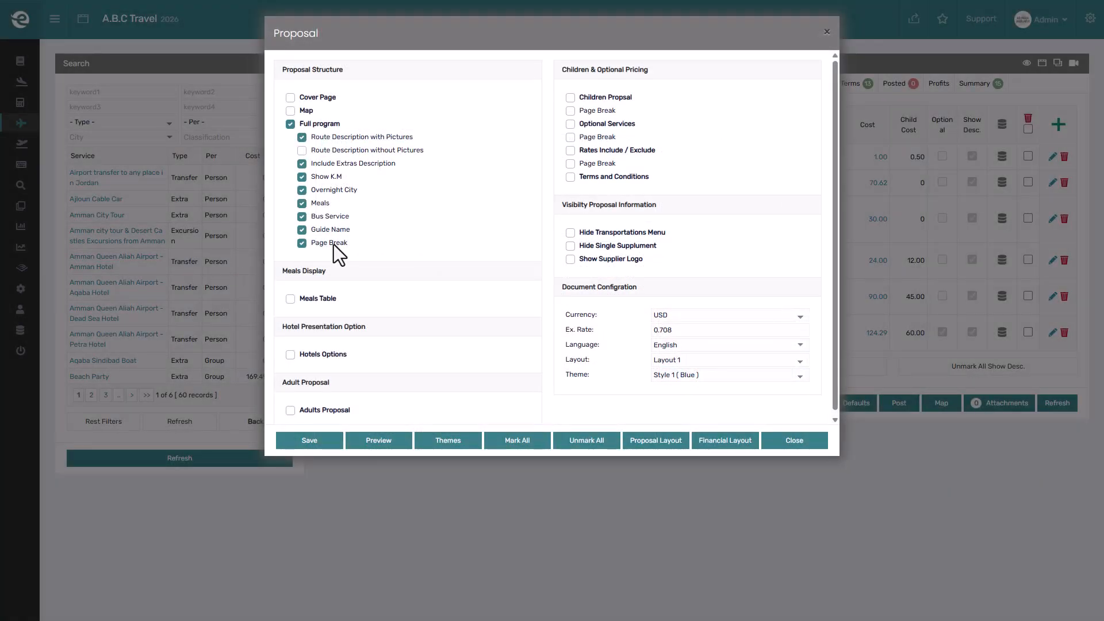
Step: Include the Meals Table in the proposal, save the settings and preview the proposal
{"action": "left_click", "coordinate": [306, 300]}
{"action": "left_click", "coordinate": [316, 440]}
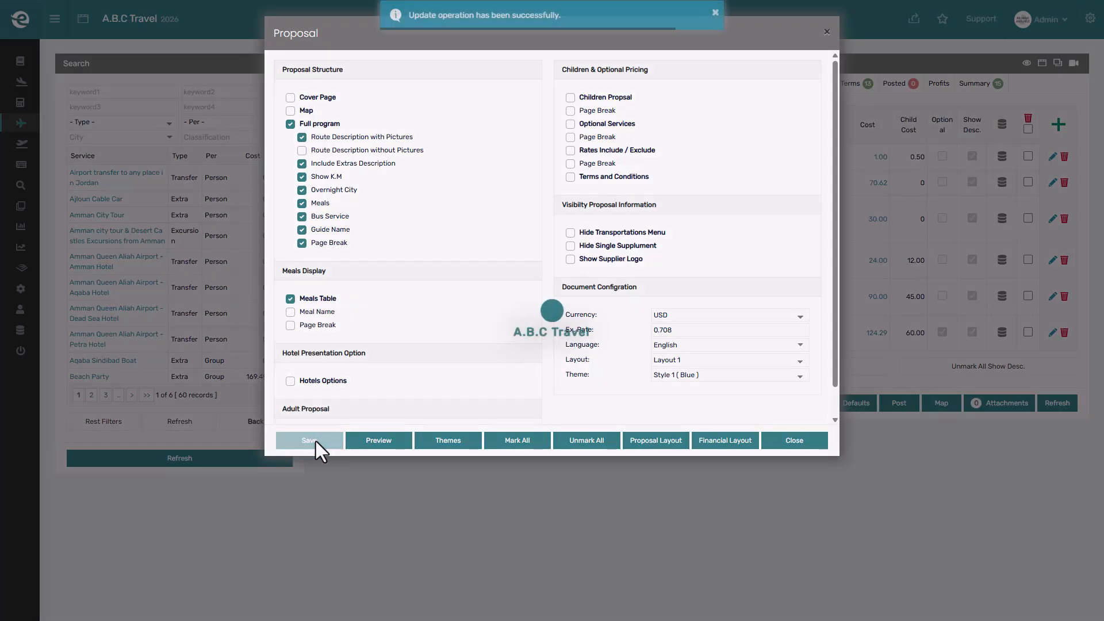
{"action": "left_click", "coordinate": [379, 441]}
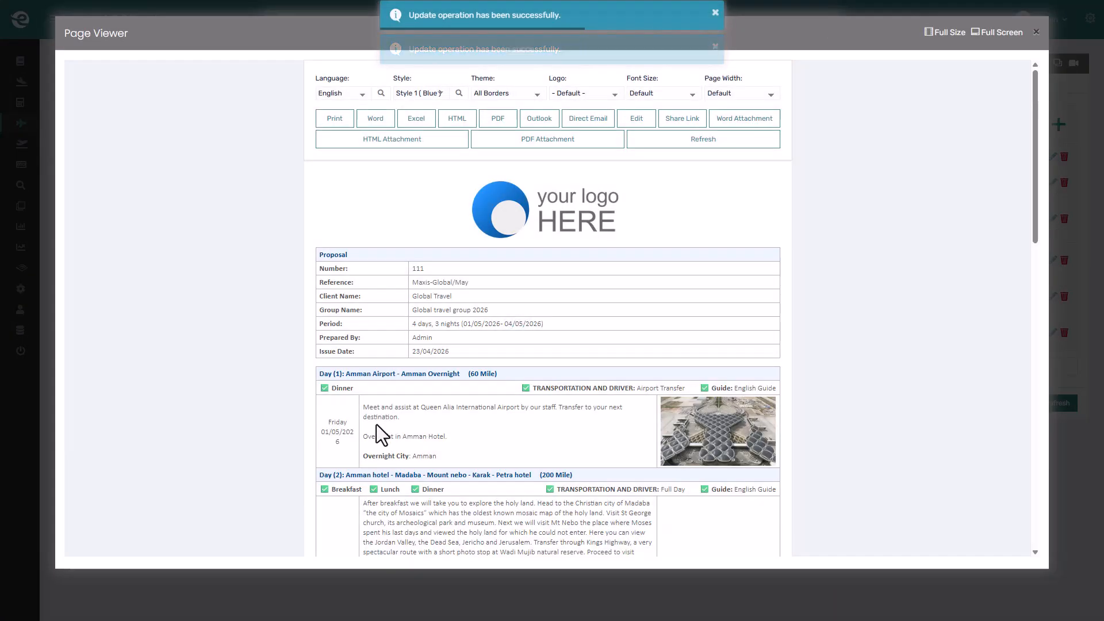
Step: Examine the page break and Meals table in the proposal's print preview, then cancel printing and close the proposal preview
{"action": "left_click", "coordinate": [333, 119]}
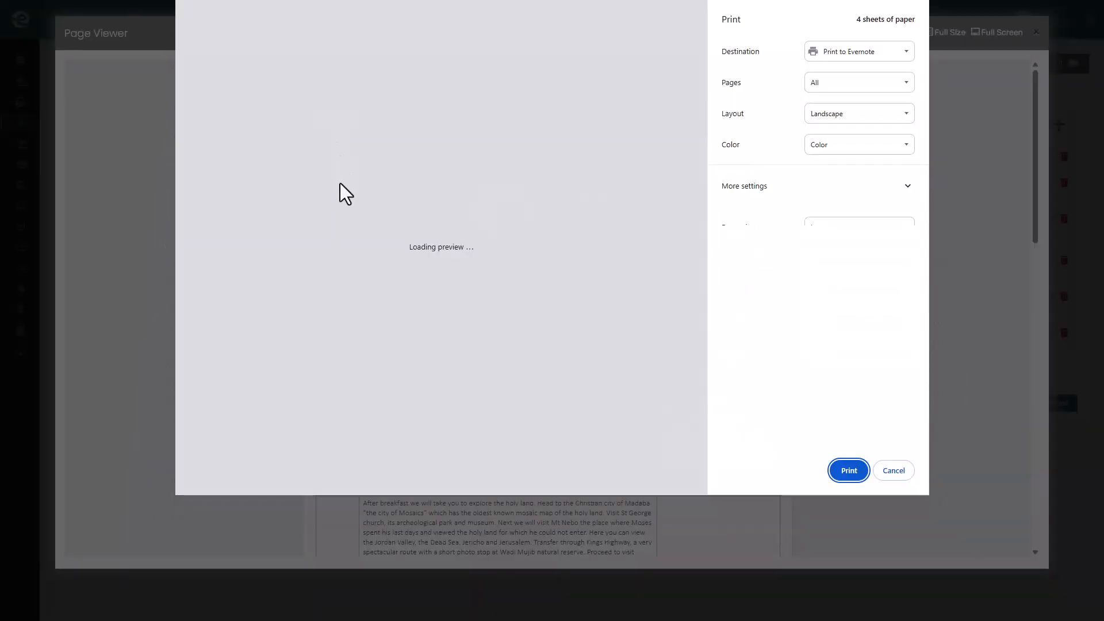
{"action": "scroll", "coordinate": [345, 228], "scroll_direction": "down", "scroll_amount": 1}
{"action": "scroll", "coordinate": [346, 227], "scroll_direction": "down", "scroll_amount": 15}
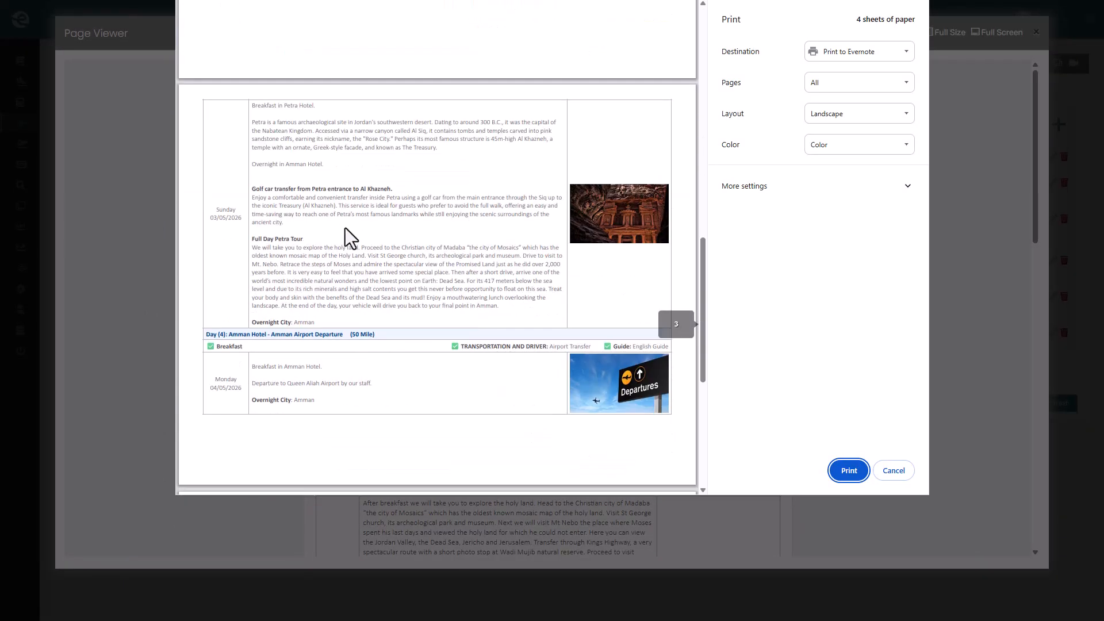
{"action": "scroll", "coordinate": [345, 228], "scroll_direction": "up", "scroll_amount": 5}
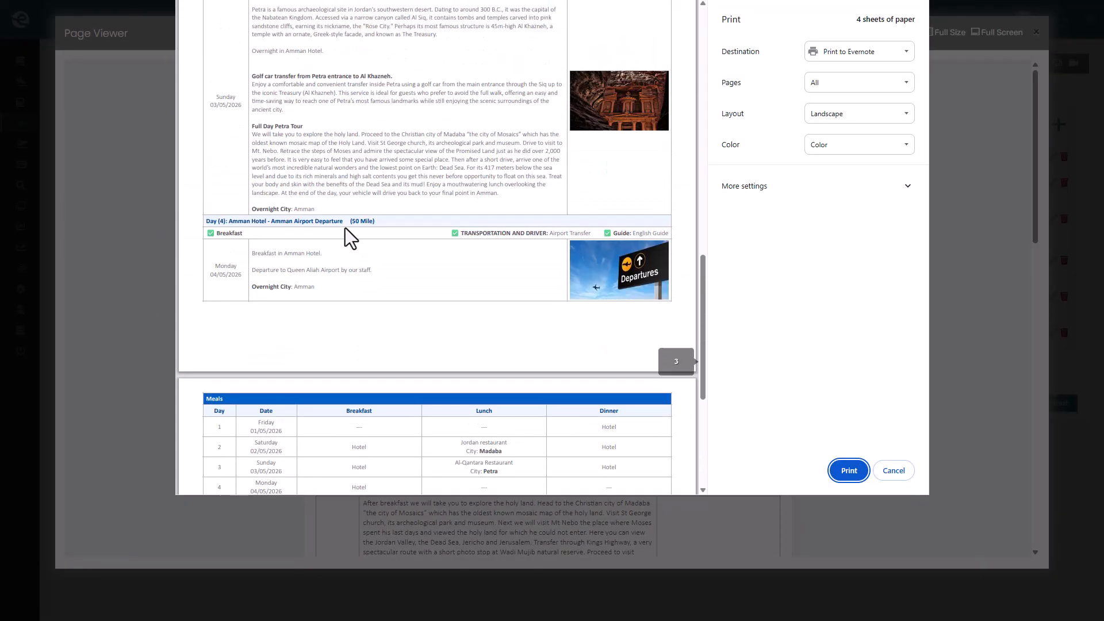
{"action": "scroll", "coordinate": [345, 227], "scroll_direction": "down", "scroll_amount": 3}
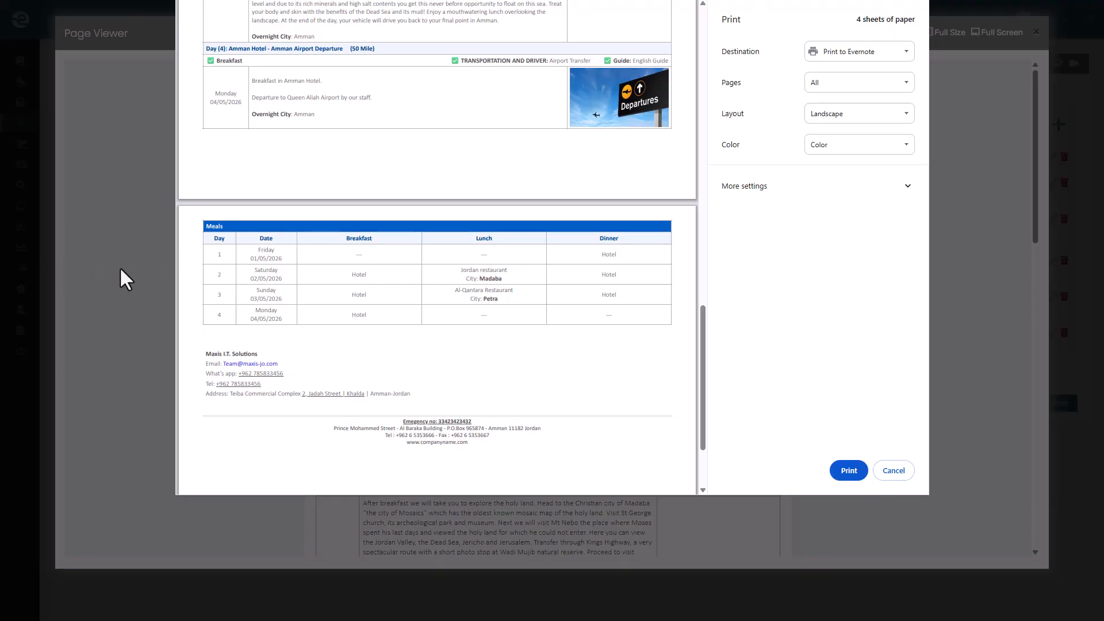
{"action": "left_click", "coordinate": [896, 471]}
{"action": "left_click", "coordinate": [471, 588]}
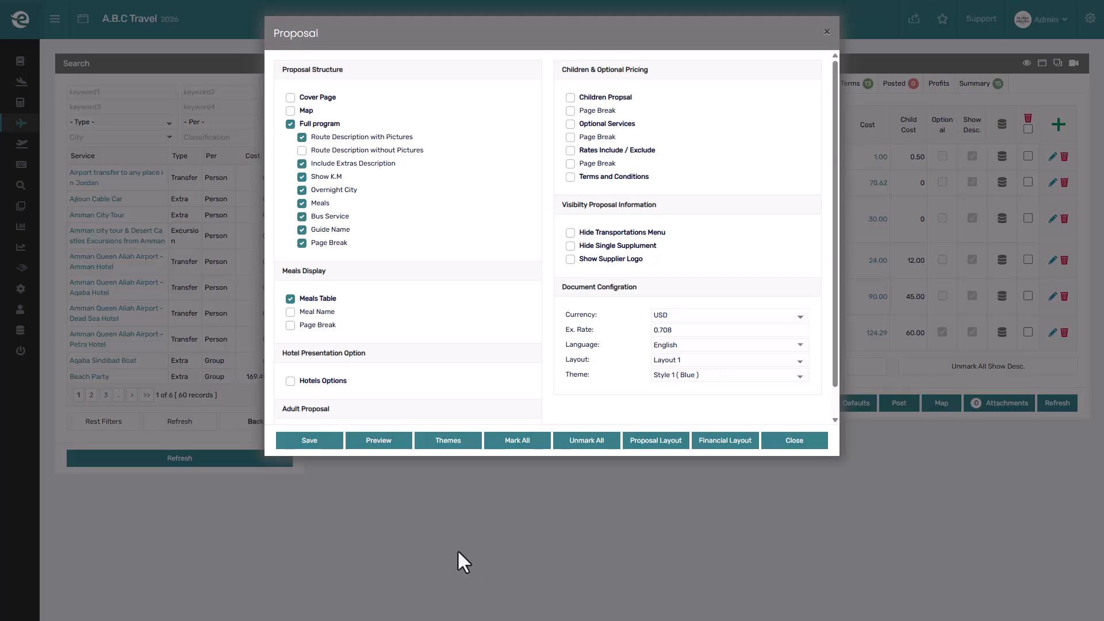
Step: Exclude the full program from the proposal, add Meal Name to the Meals Table and save the settings
{"action": "left_click", "coordinate": [290, 124]}
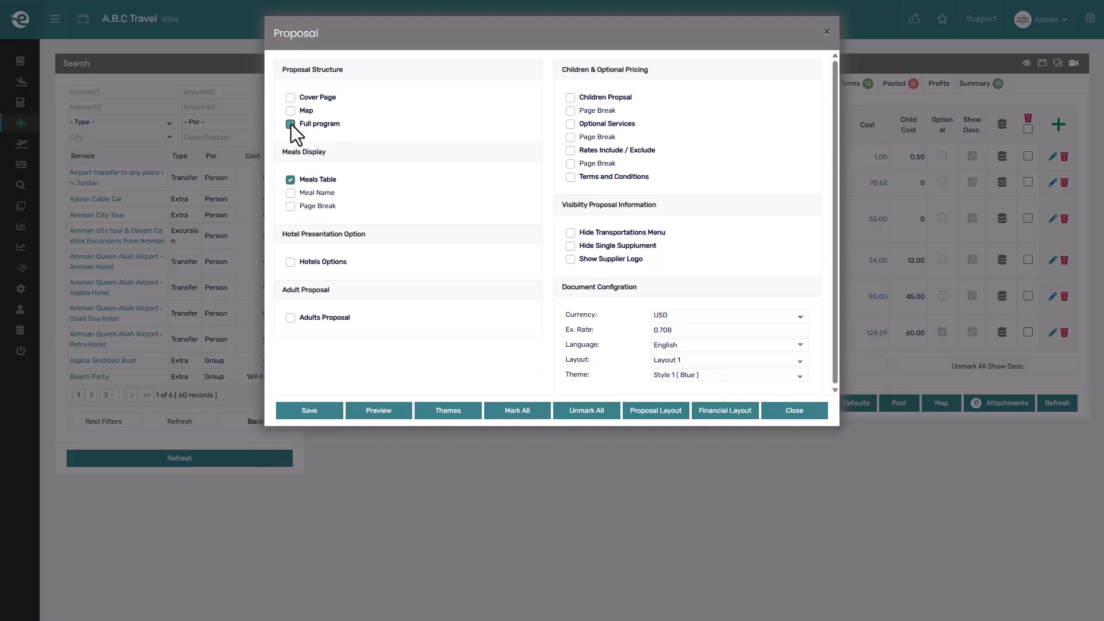
{"action": "left_click", "coordinate": [313, 411]}
{"action": "left_click", "coordinate": [337, 408]}
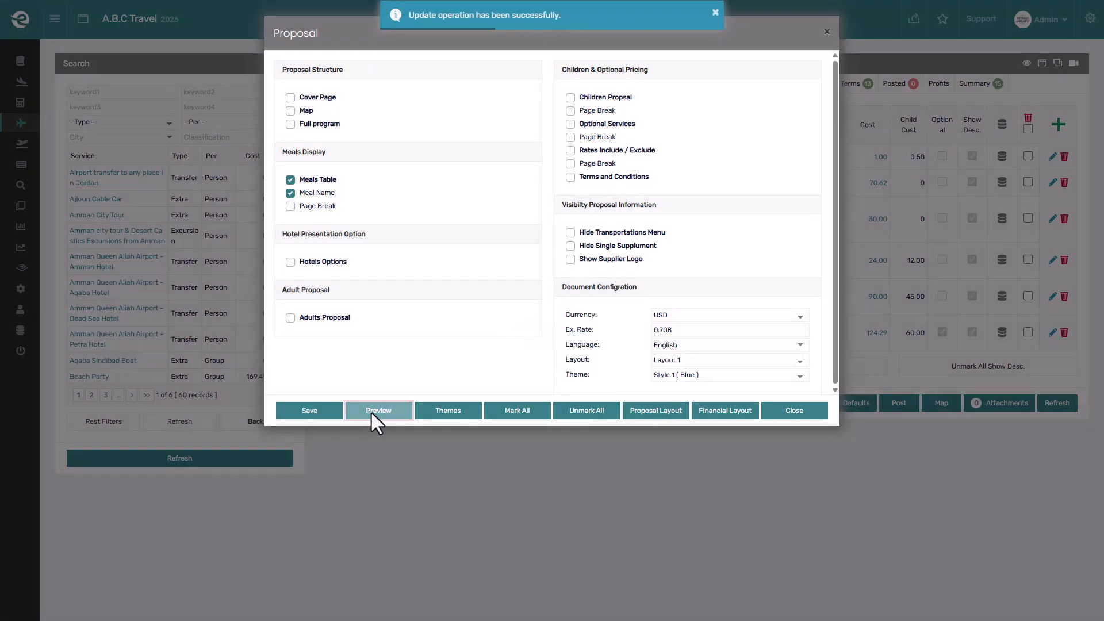
Step: Preview the proposal and check the meal names in the Lunch column of the Meals table
{"action": "left_click", "coordinate": [372, 410]}
{"action": "scroll", "coordinate": [647, 323], "scroll_direction": "down", "scroll_amount": 2}
{"action": "double_click", "coordinate": [685, 309]}
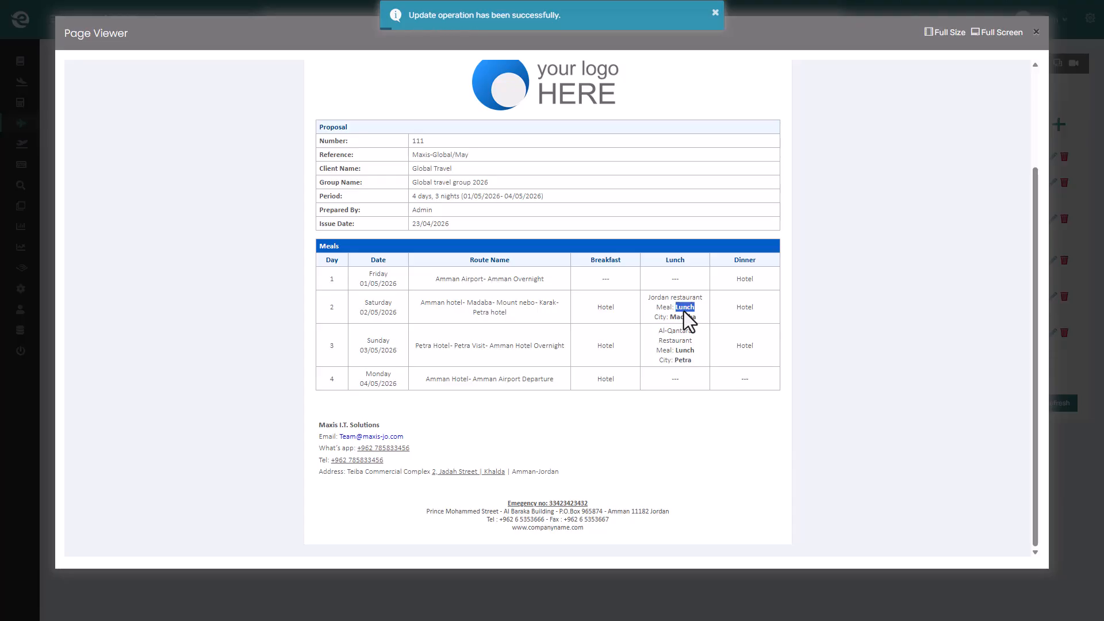
Step: Close the proposal preview, replace the Meals Table with Hotels Options in the proposal and save the settings
{"action": "left_click", "coordinate": [688, 351]}
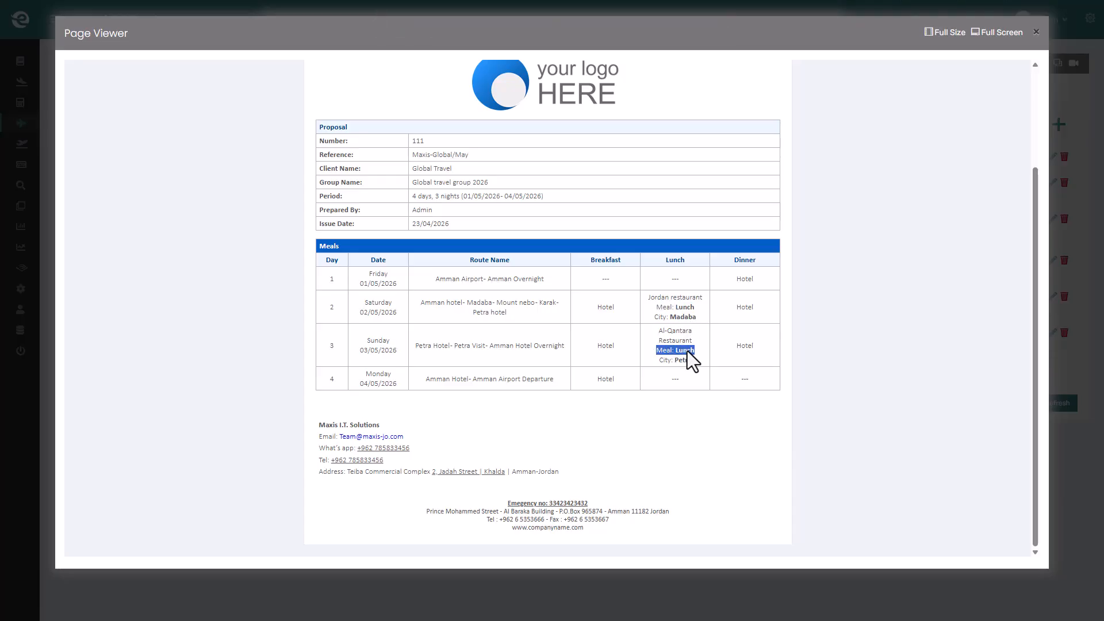
{"action": "left_click", "coordinate": [47, 323]}
{"action": "left_click", "coordinate": [289, 179]}
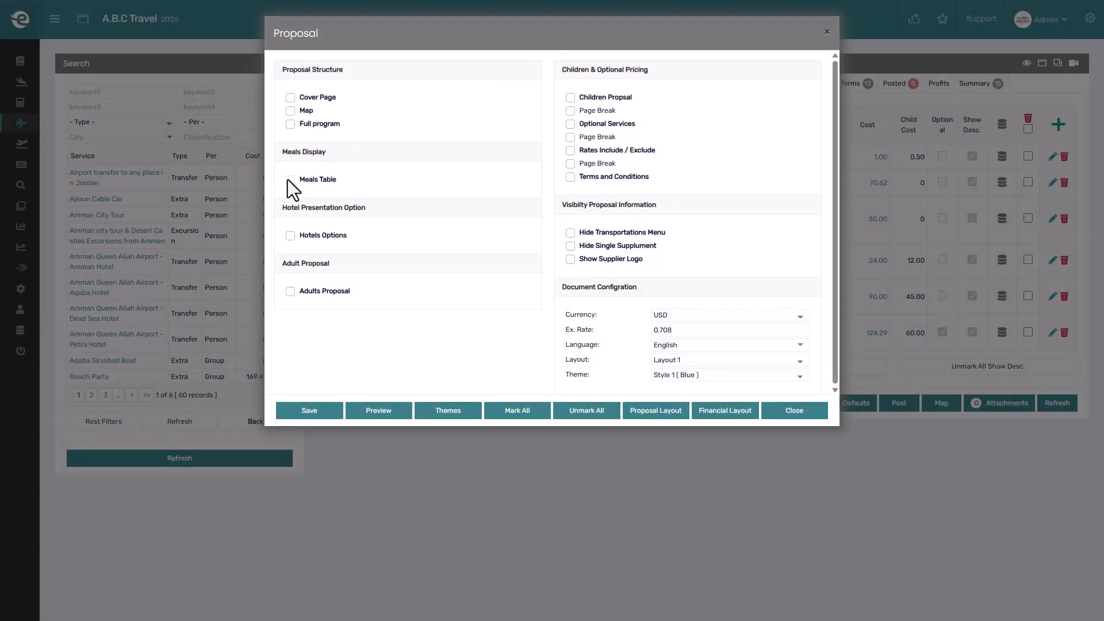
{"action": "left_click", "coordinate": [290, 235]}
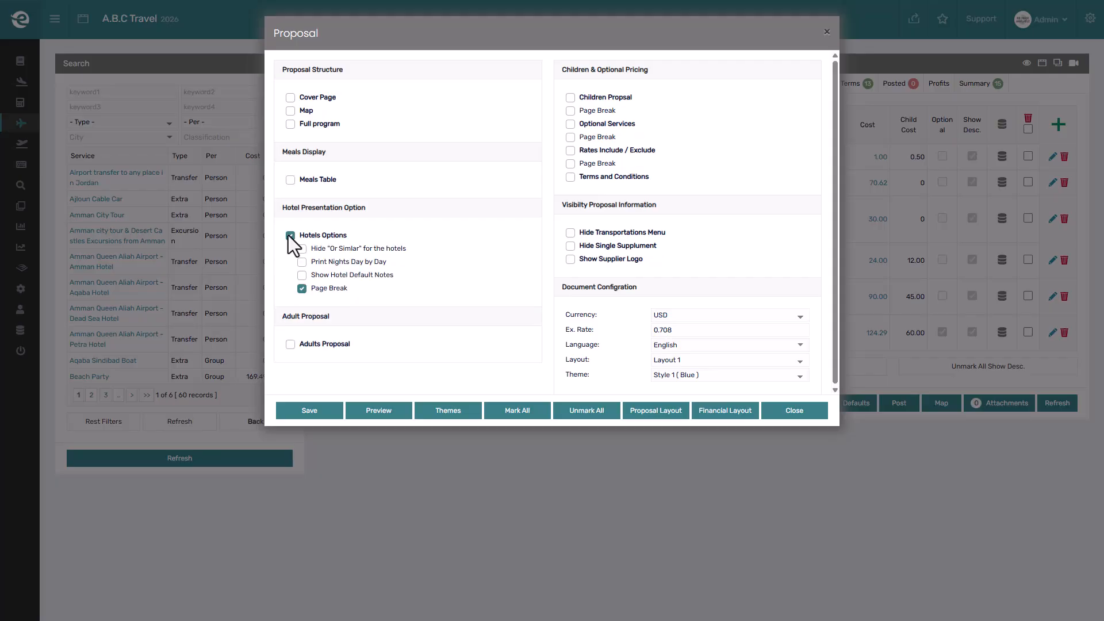
{"action": "left_click", "coordinate": [309, 410]}
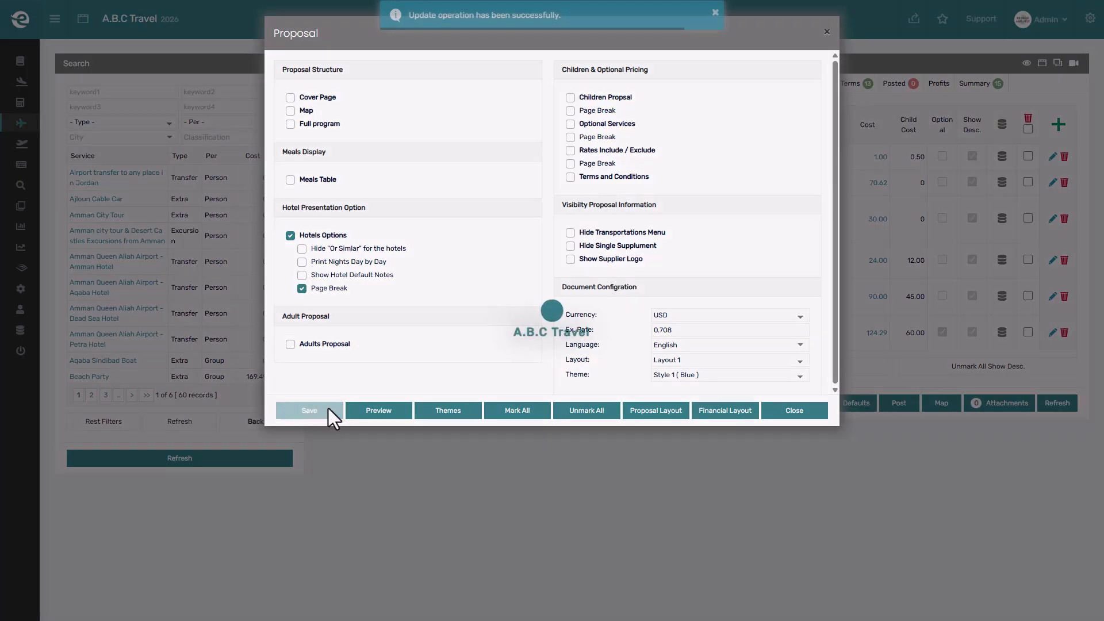
Step: Preview the proposal, examine the hotel options table down to the end of the document and close the preview
{"action": "left_click", "coordinate": [375, 410]}
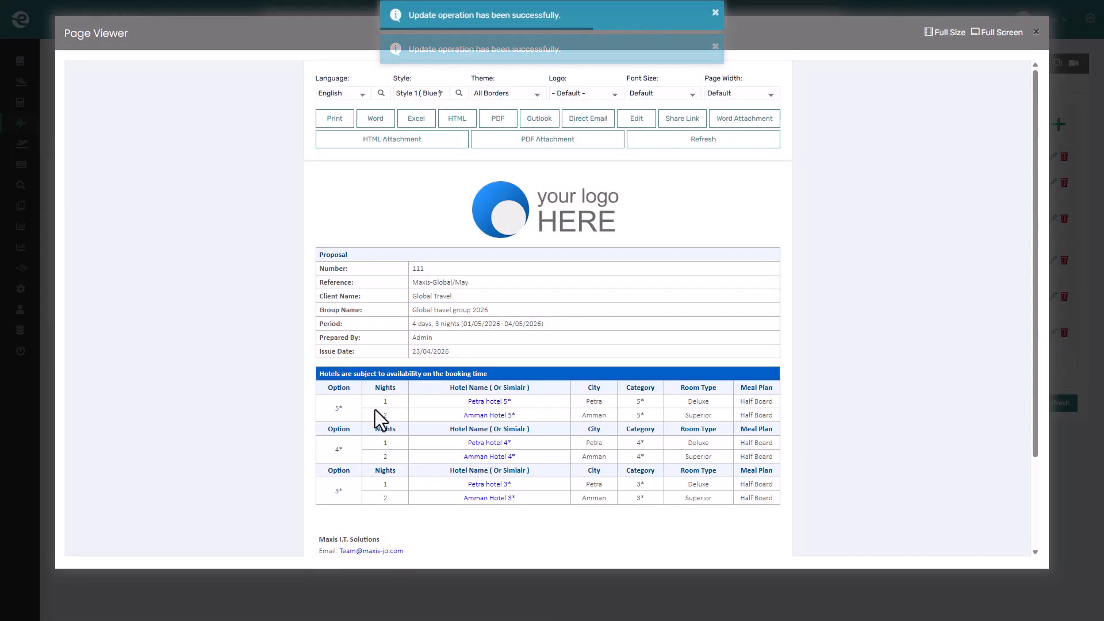
{"action": "scroll", "coordinate": [375, 410], "scroll_direction": "down", "scroll_amount": 1}
{"action": "scroll", "coordinate": [375, 410], "scroll_direction": "down", "scroll_amount": 1}
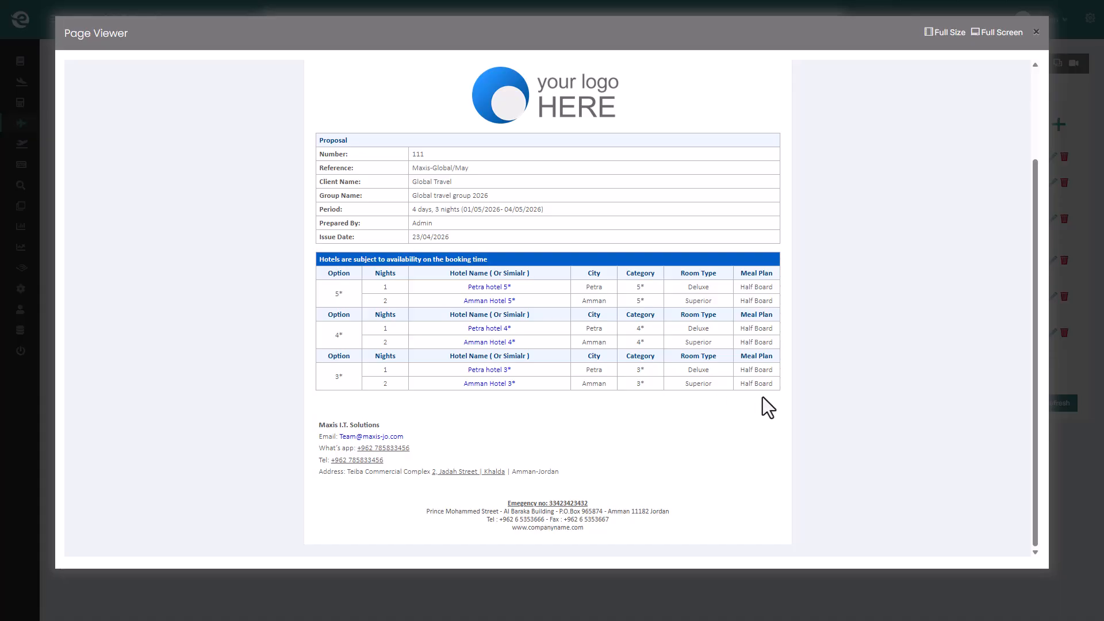
{"action": "left_click", "coordinate": [42, 301]}
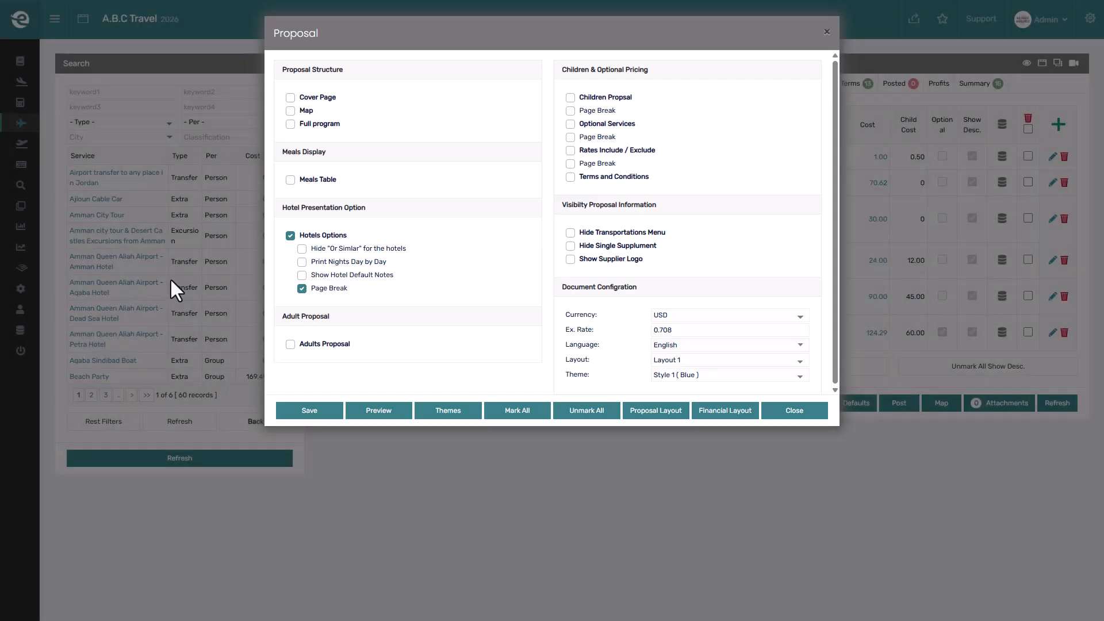
Step: Hide "Or Similar" for the hotels, save the settings and check the Hotel Name headings in the proposal preview
{"action": "left_click", "coordinate": [312, 405]}
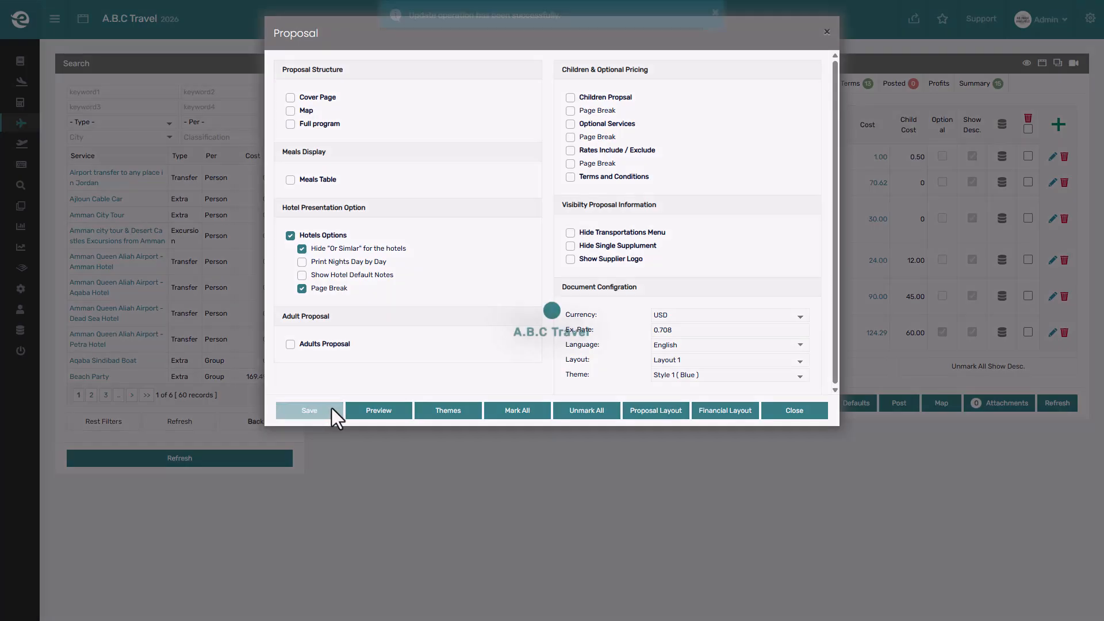
{"action": "left_click", "coordinate": [370, 411]}
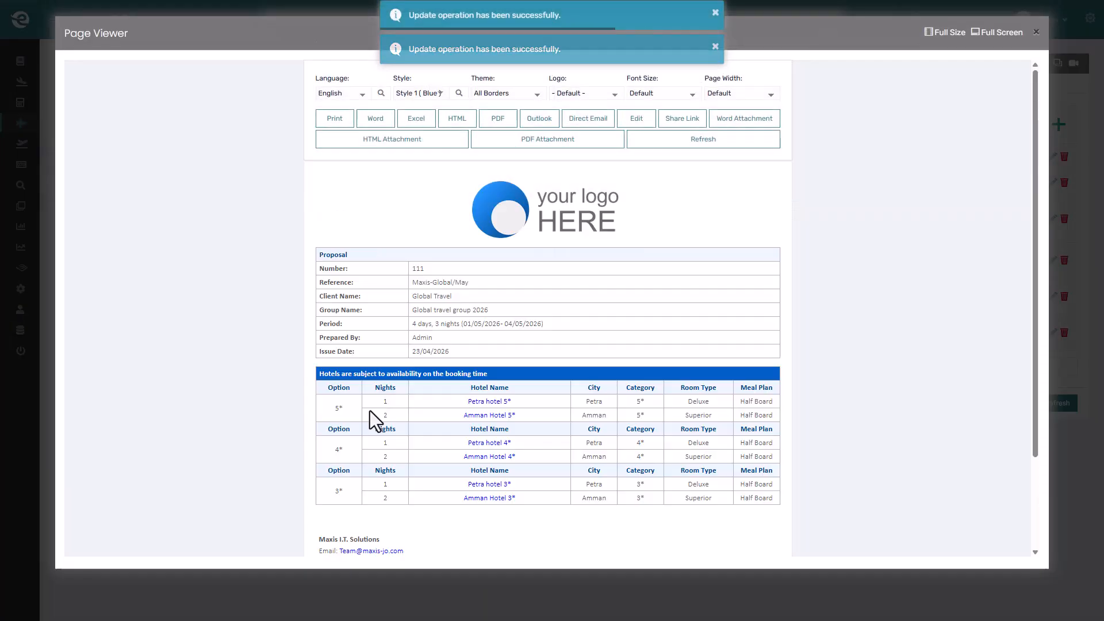
{"action": "double_click", "coordinate": [492, 389]}
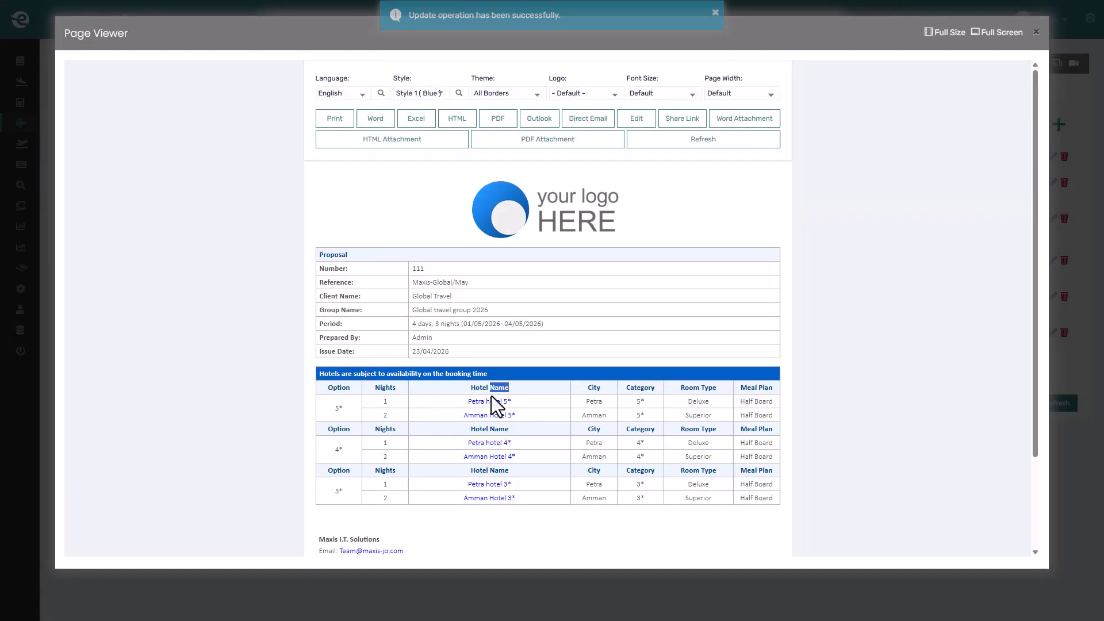
{"action": "left_click", "coordinate": [489, 427]}
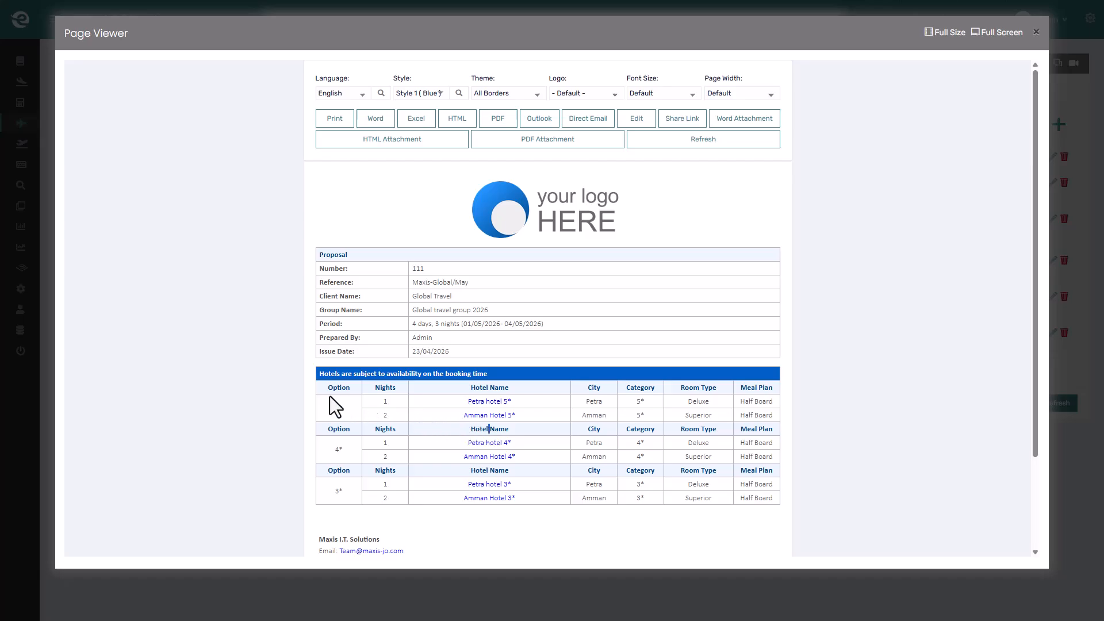
{"action": "left_click", "coordinate": [50, 342]}
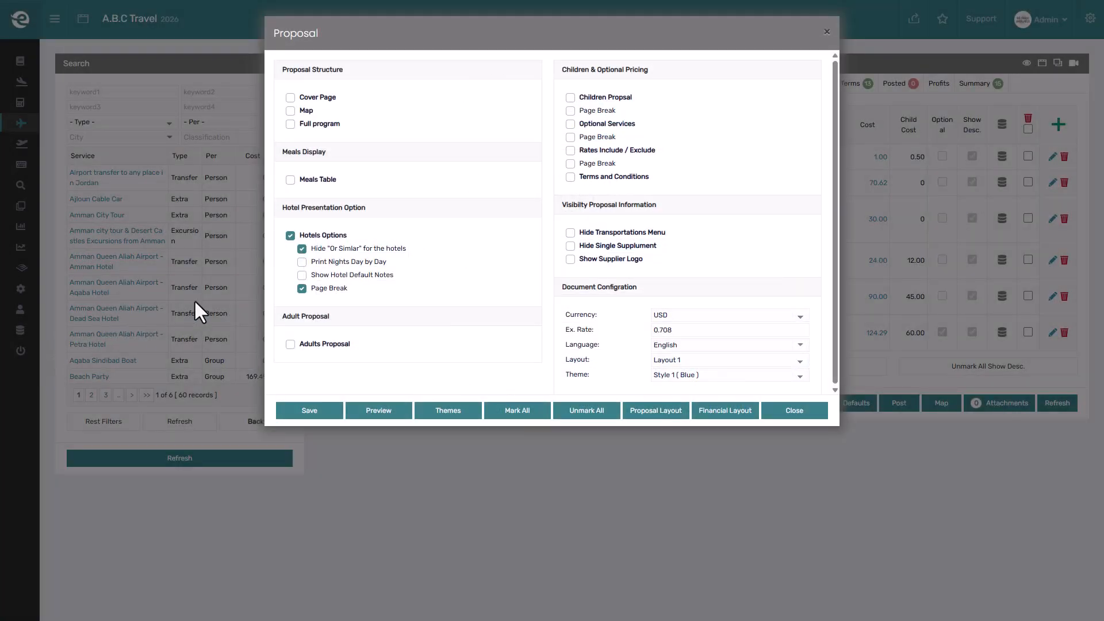
Step: Replace the hidden "Or Similar" option with Print Nights Day by Day, save, and check the hotel nights in the proposal preview
{"action": "left_click", "coordinate": [340, 262]}
{"action": "left_click", "coordinate": [343, 248]}
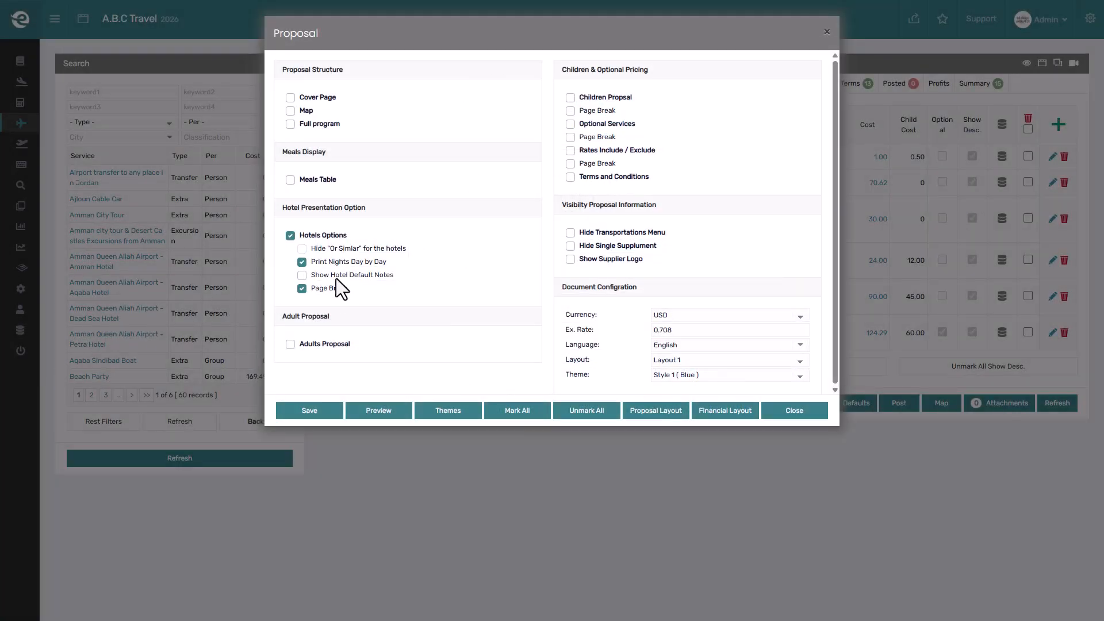
{"action": "left_click", "coordinate": [311, 405]}
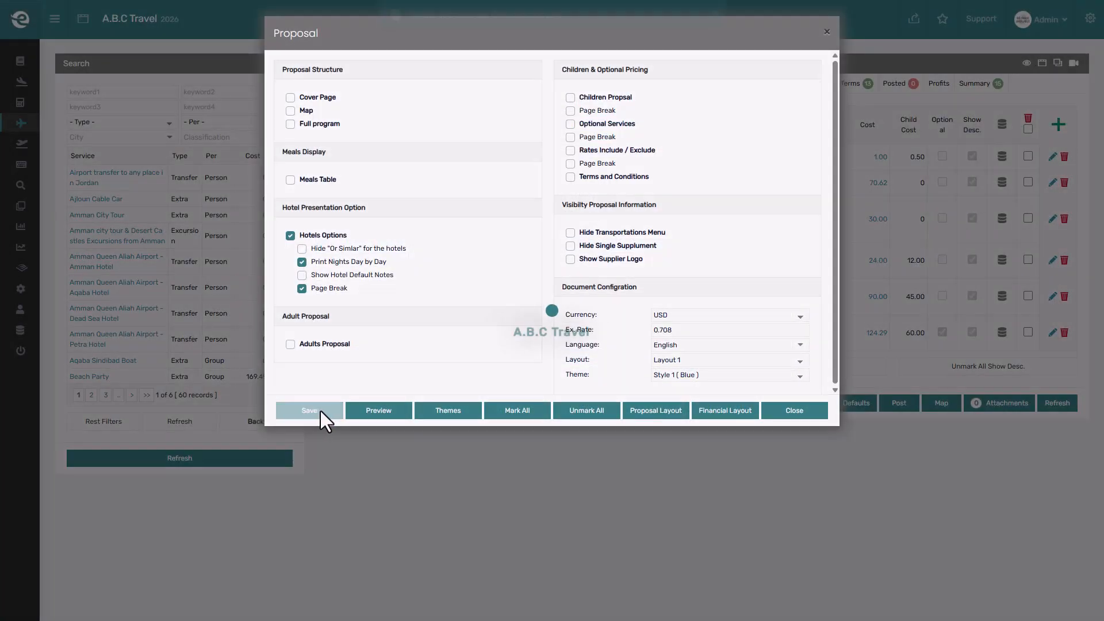
{"action": "left_click", "coordinate": [368, 410]}
{"action": "scroll", "coordinate": [368, 410], "scroll_direction": "down", "scroll_amount": 4}
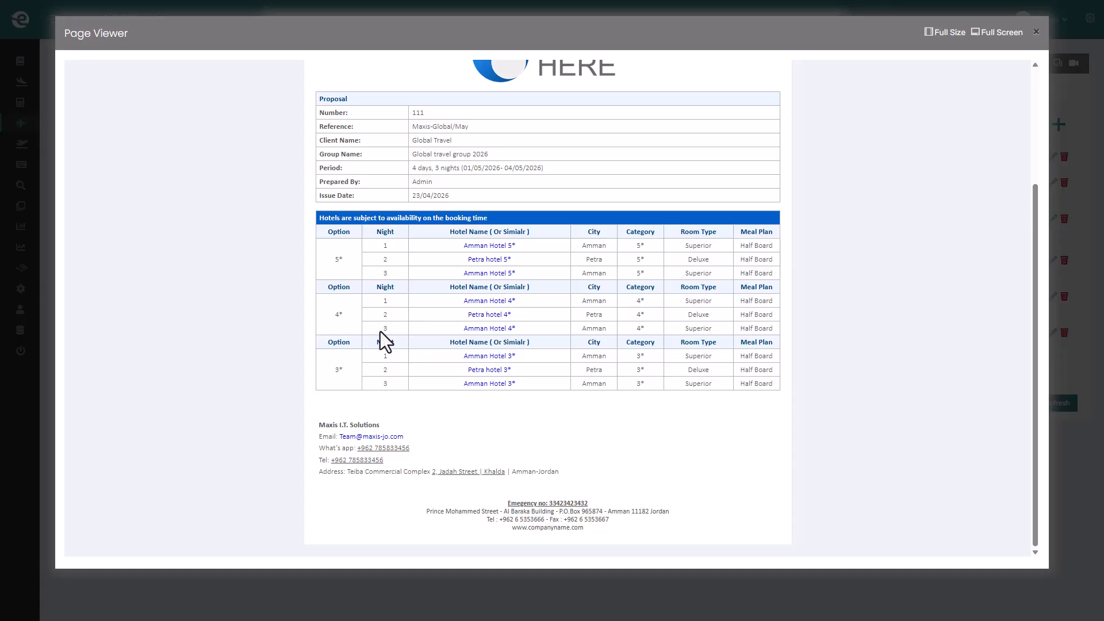
{"action": "left_click", "coordinate": [47, 324]}
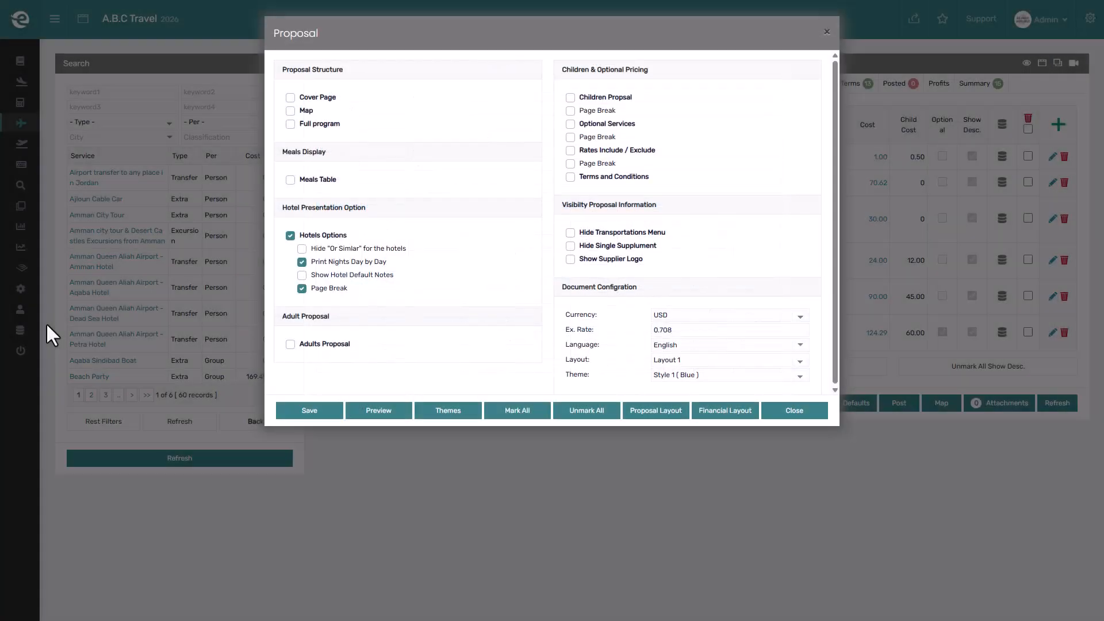
Step: Switch the hotels options from Print Nights Day by Day to Show Hotel Default Notes and save the settings
{"action": "left_click", "coordinate": [357, 261]}
{"action": "left_click", "coordinate": [357, 274]}
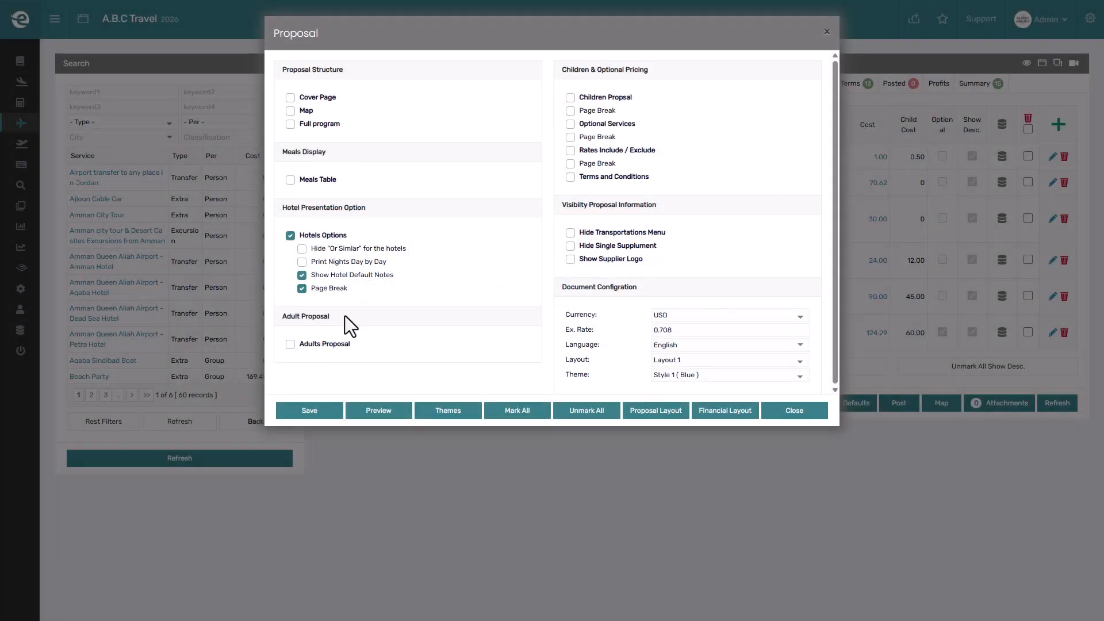
{"action": "left_click", "coordinate": [317, 410]}
Step: Include the Adults Proposal, exclude Hotels Options from the proposal and save the settings
{"action": "left_click", "coordinate": [334, 343]}
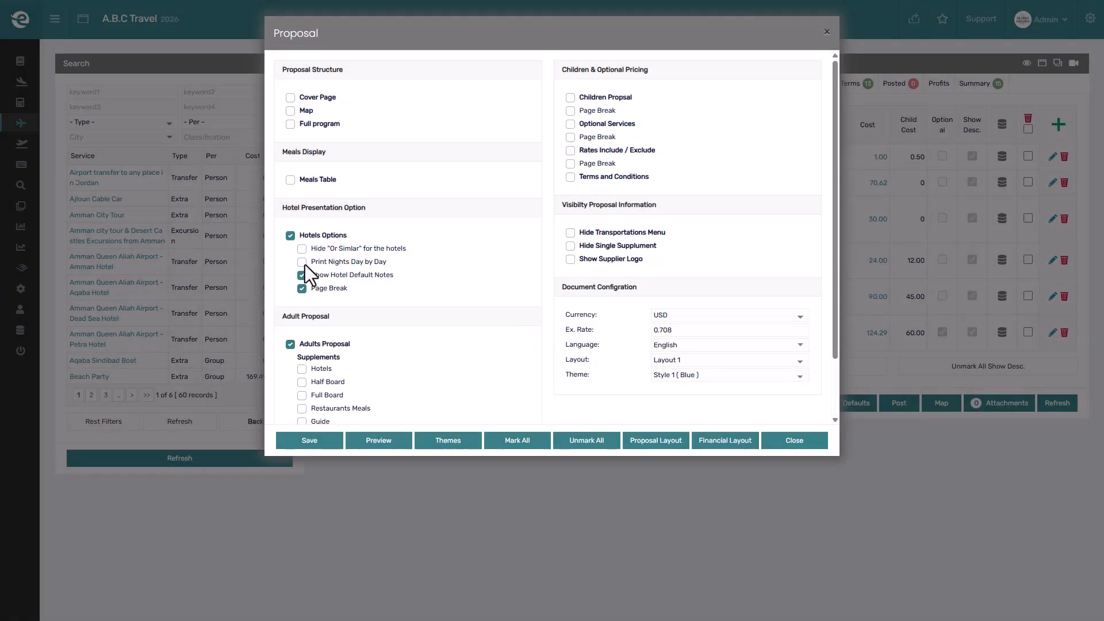
{"action": "left_click", "coordinate": [291, 235]}
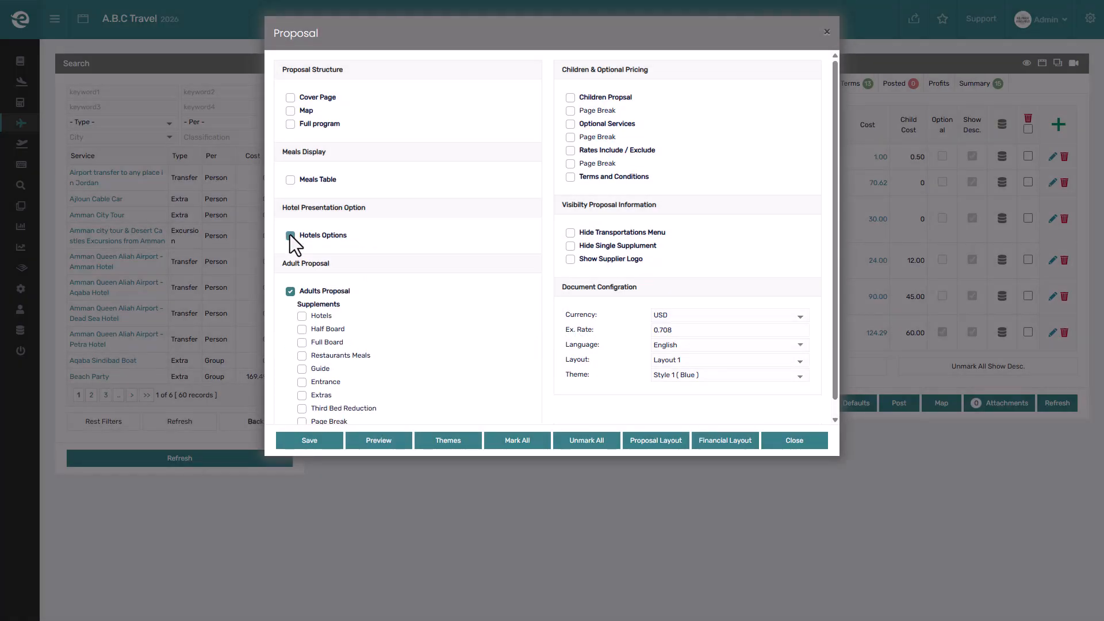
{"action": "left_click", "coordinate": [309, 441]}
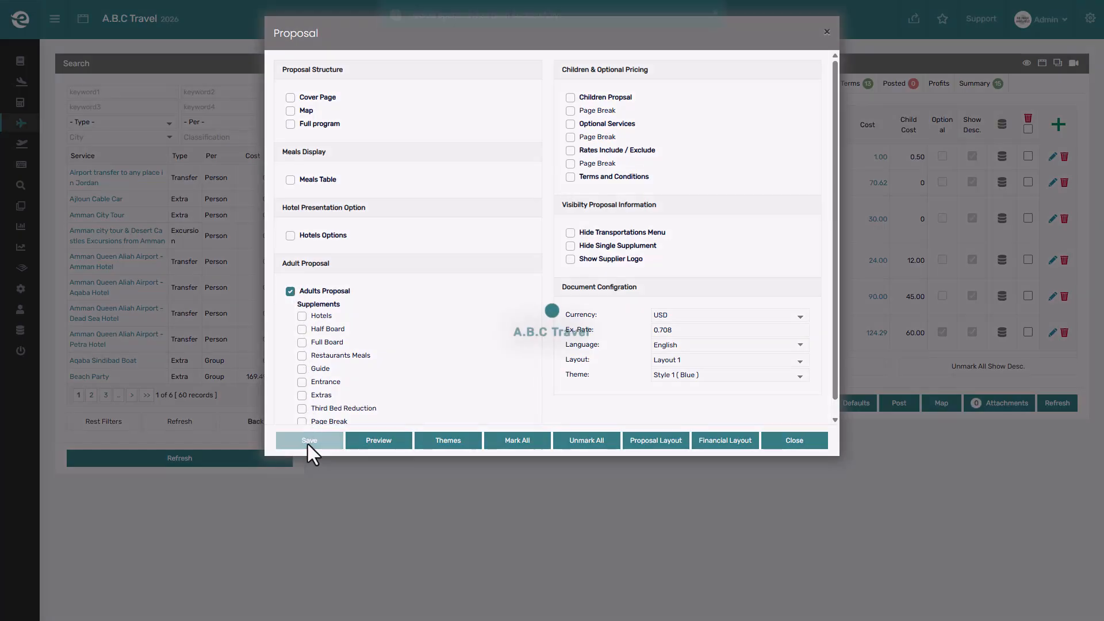
Step: Preview the proposal, examine the adult rates by number of guests and the single supplement, and close the preview
{"action": "left_click", "coordinate": [377, 439]}
{"action": "scroll", "coordinate": [377, 443], "scroll_direction": "down", "scroll_amount": 3}
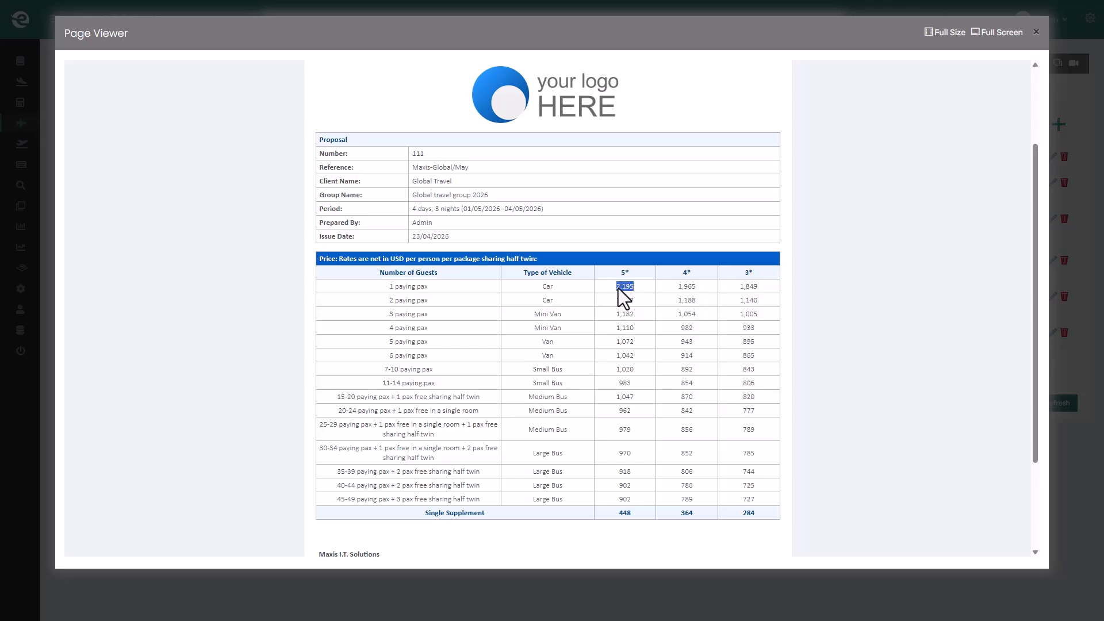
{"action": "left_click", "coordinate": [415, 288]}
{"action": "triple_click", "coordinate": [411, 425]}
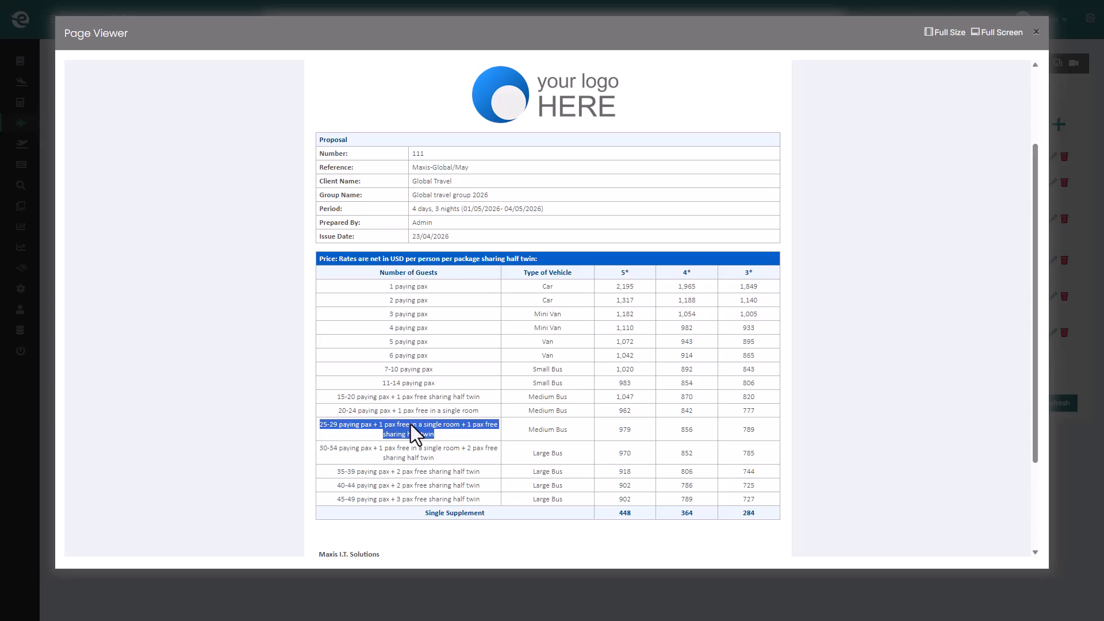
{"action": "double_click", "coordinate": [625, 397]}
{"action": "double_click", "coordinate": [625, 513]}
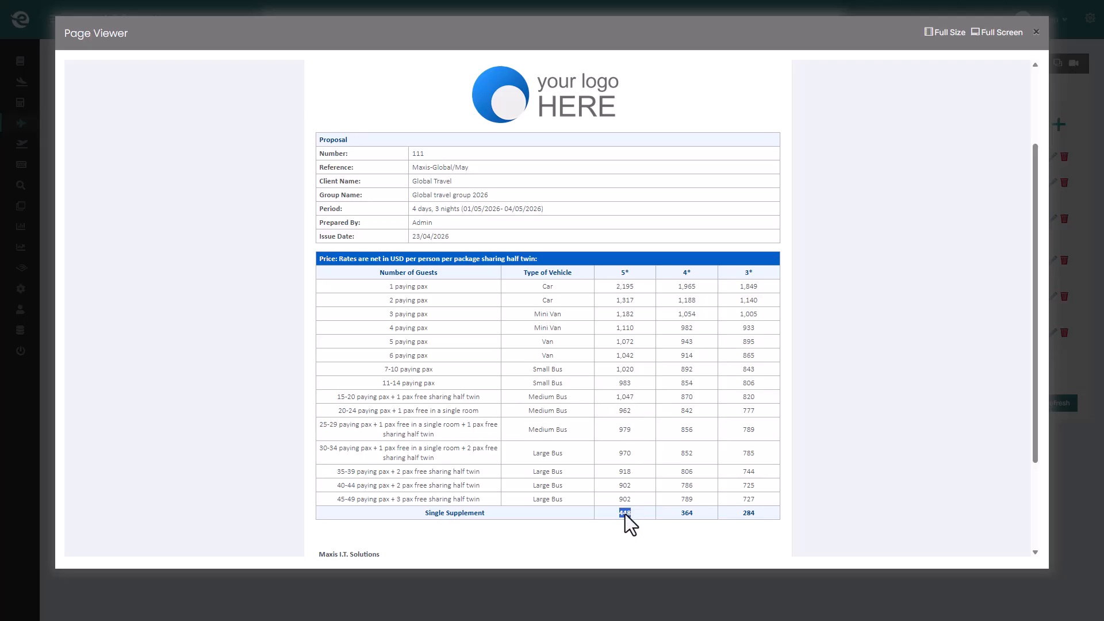
{"action": "left_click", "coordinate": [32, 310]}
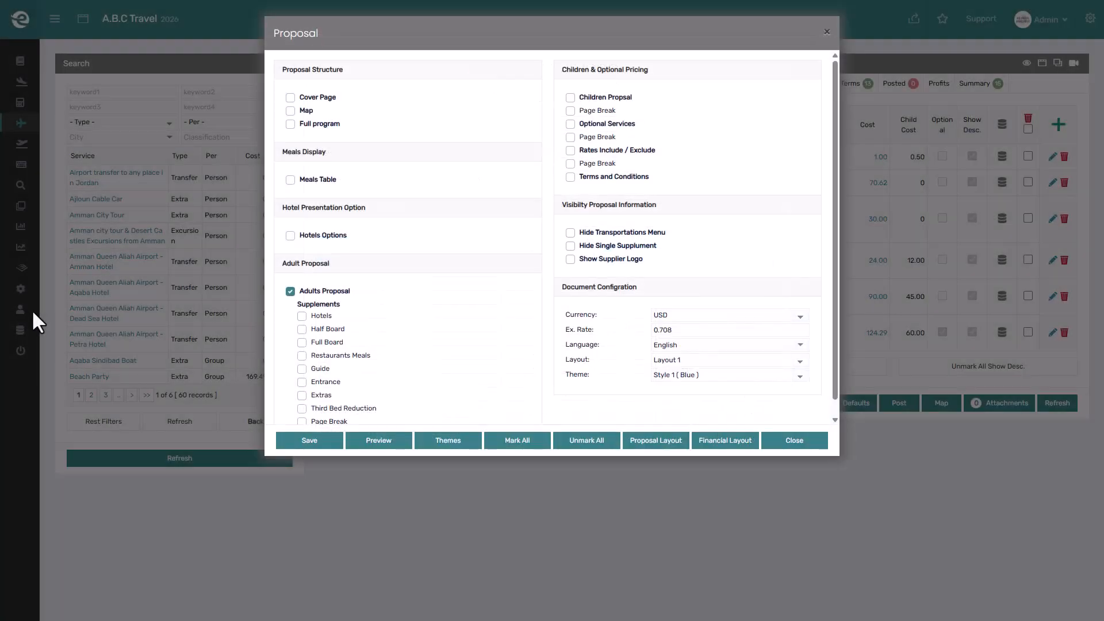
Step: Add the Entrance and Extras supplements to the Adults Proposal and save the settings
{"action": "left_click", "coordinate": [301, 382]}
{"action": "left_click", "coordinate": [303, 396]}
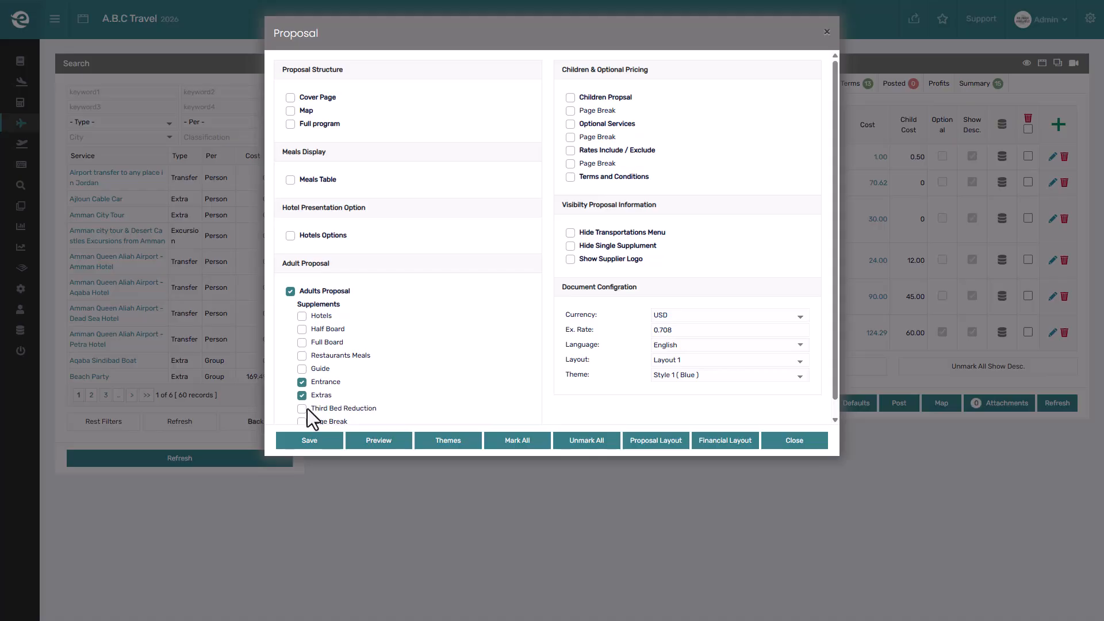
{"action": "left_click", "coordinate": [313, 441]}
Step: Preview the proposal, check the adult rates and the entrance and extras supplement rows, and close the preview
{"action": "left_click", "coordinate": [388, 440]}
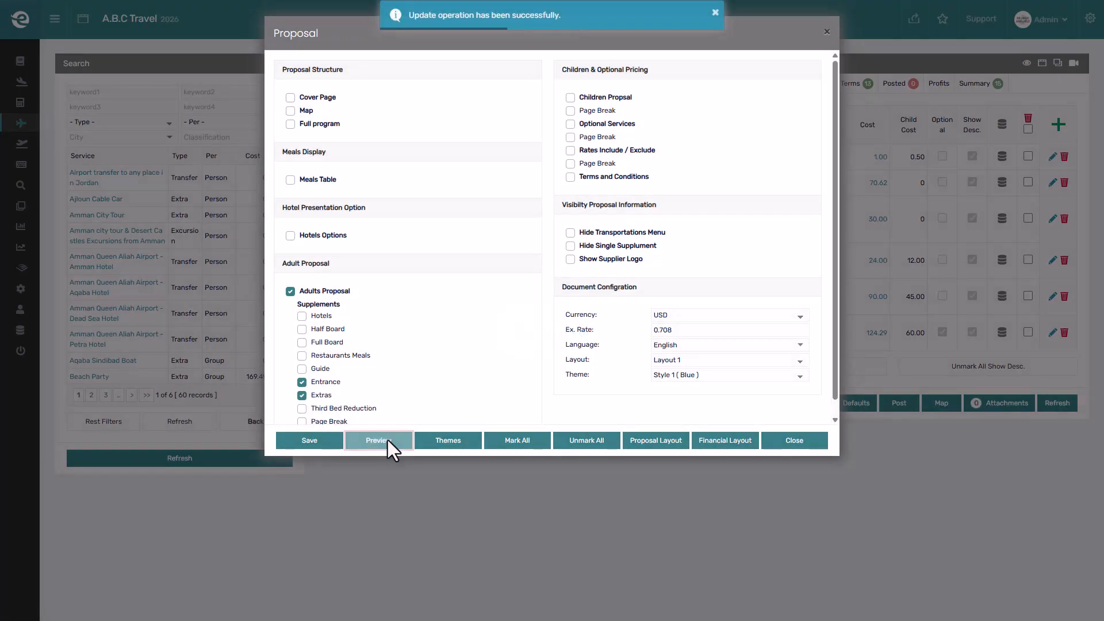
{"action": "scroll", "coordinate": [426, 356], "scroll_direction": "down", "scroll_amount": 5}
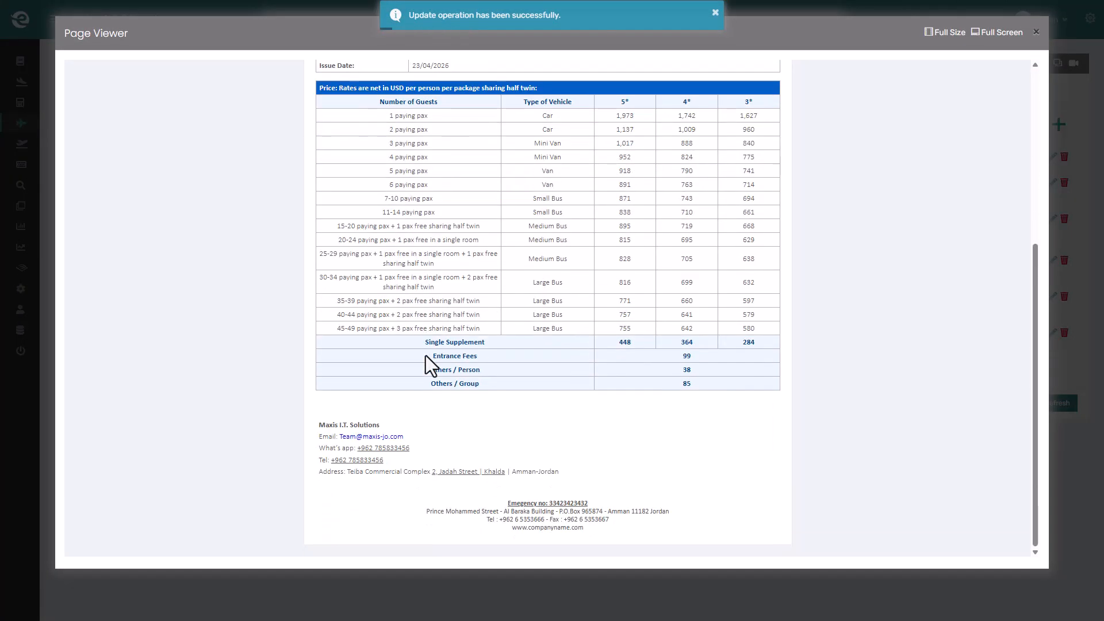
{"action": "double_click", "coordinate": [631, 118]}
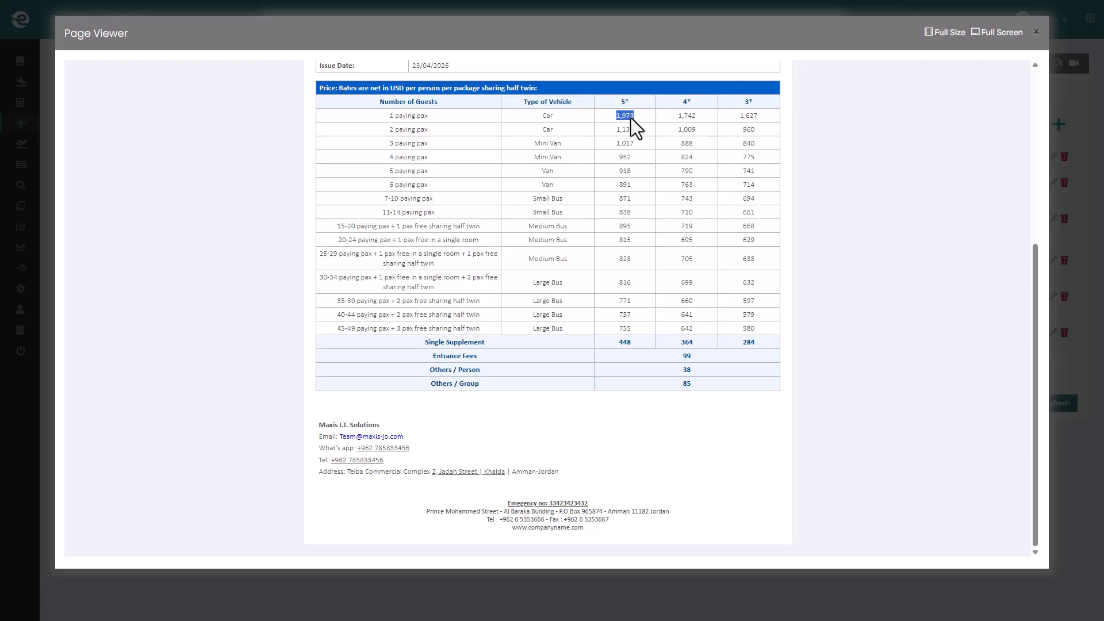
{"action": "double_click", "coordinate": [688, 356]}
{"action": "left_click", "coordinate": [622, 403]}
{"action": "left_click", "coordinate": [36, 299]}
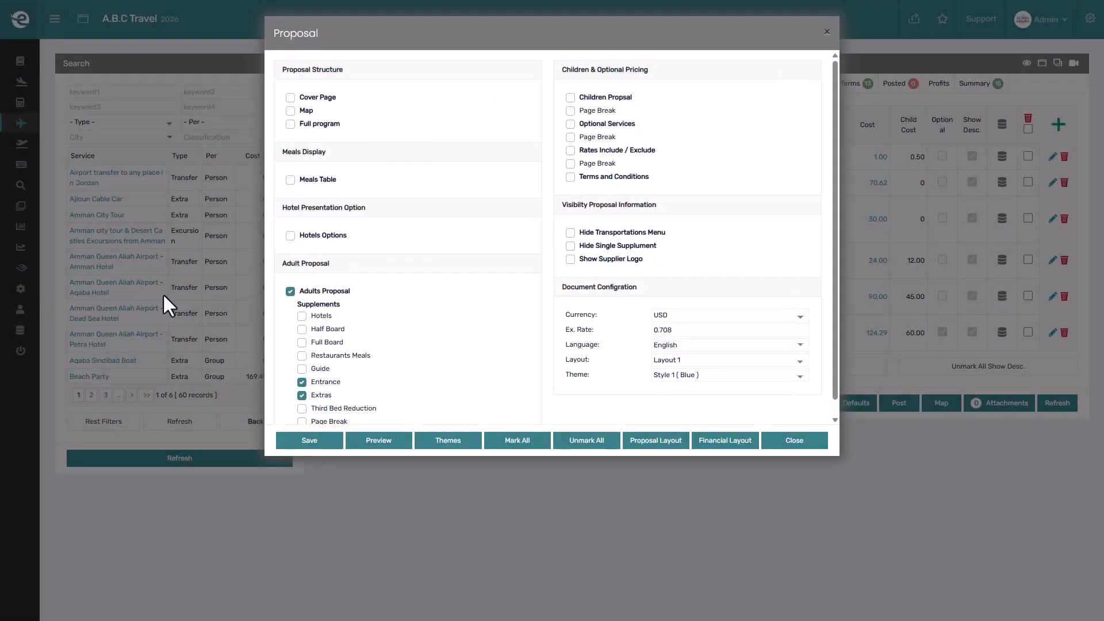
Step: Exclude the Adults Proposal, include the Children Proposal instead and save the settings
{"action": "left_click", "coordinate": [290, 292]}
{"action": "left_click", "coordinate": [325, 410]}
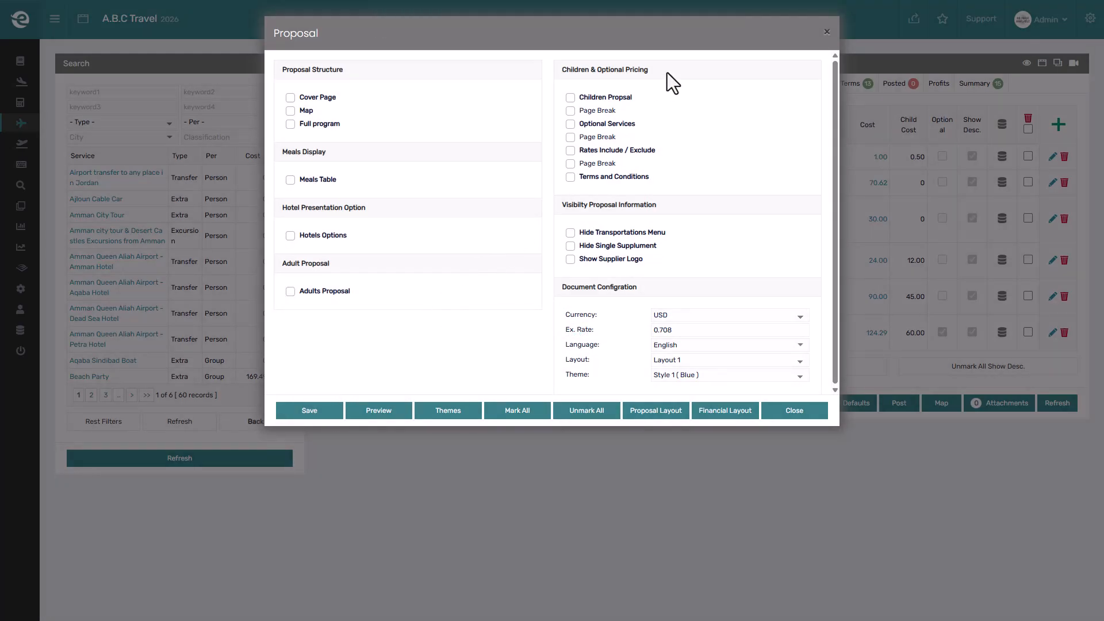
{"action": "left_click", "coordinate": [619, 98]}
{"action": "left_click", "coordinate": [323, 405]}
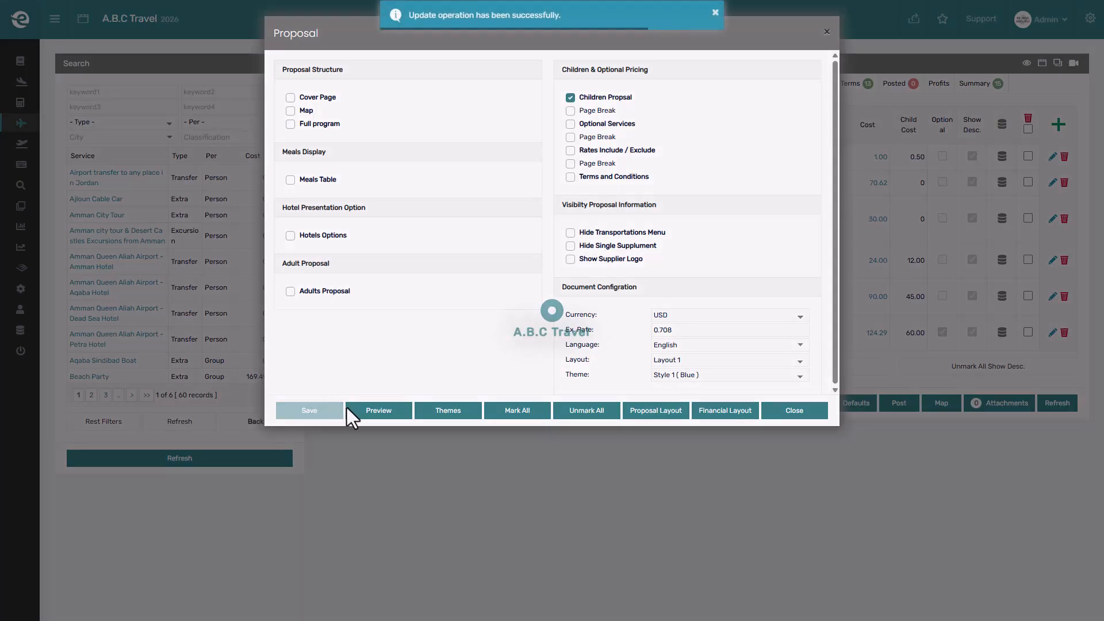
Step: Preview the proposal, examine the Child Rates table by age and bed type, and close the preview
{"action": "left_click", "coordinate": [374, 411]}
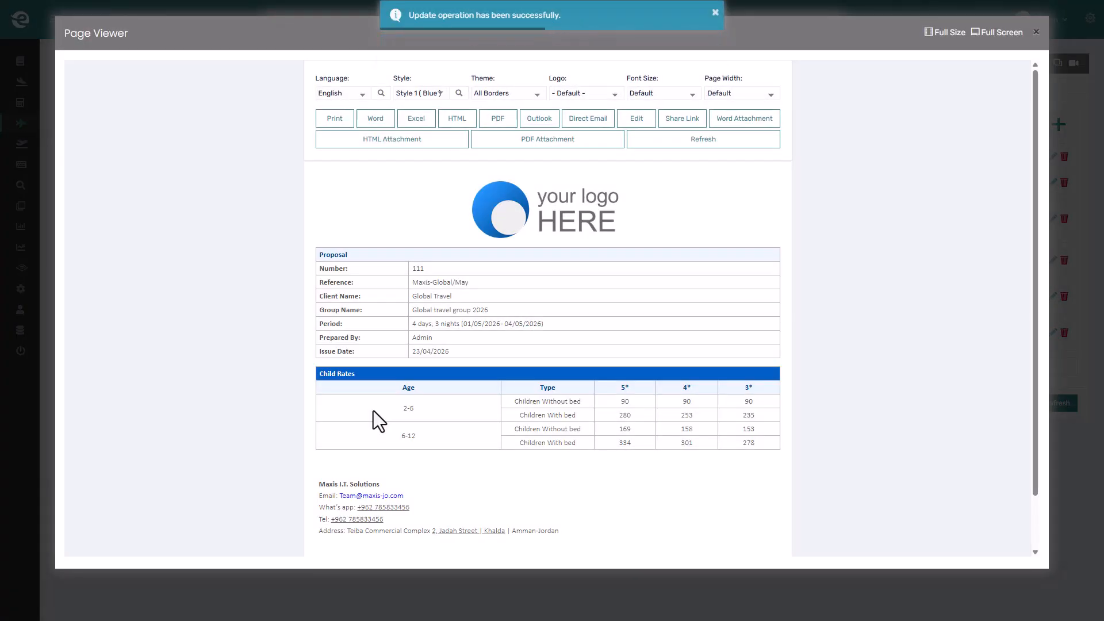
{"action": "triple_click", "coordinate": [567, 416]}
{"action": "left_click", "coordinate": [586, 417]}
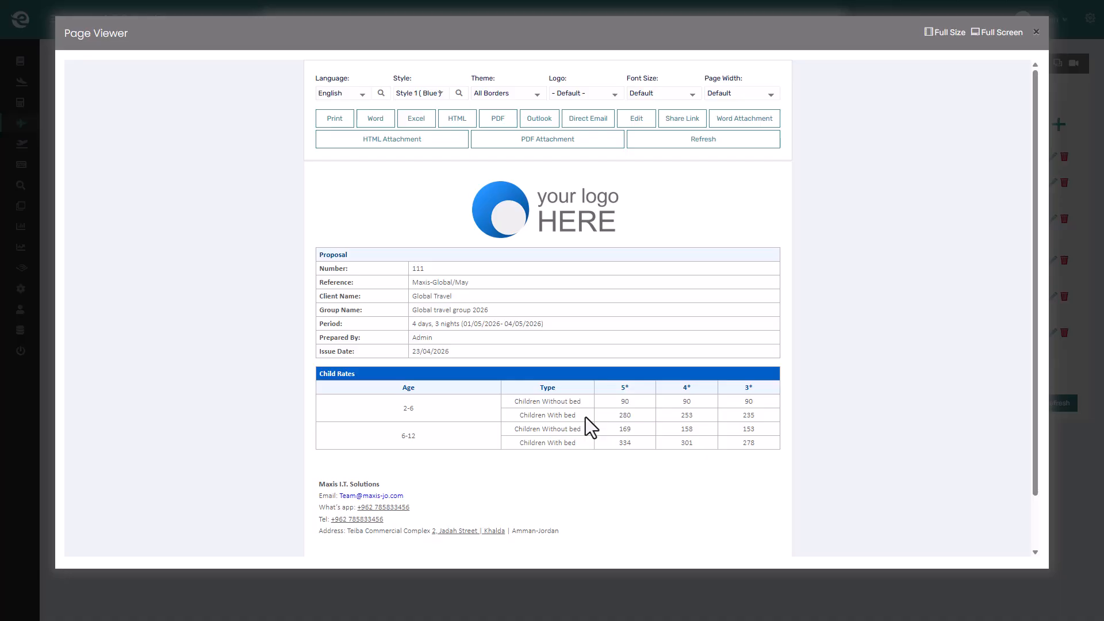
{"action": "left_click", "coordinate": [54, 256]}
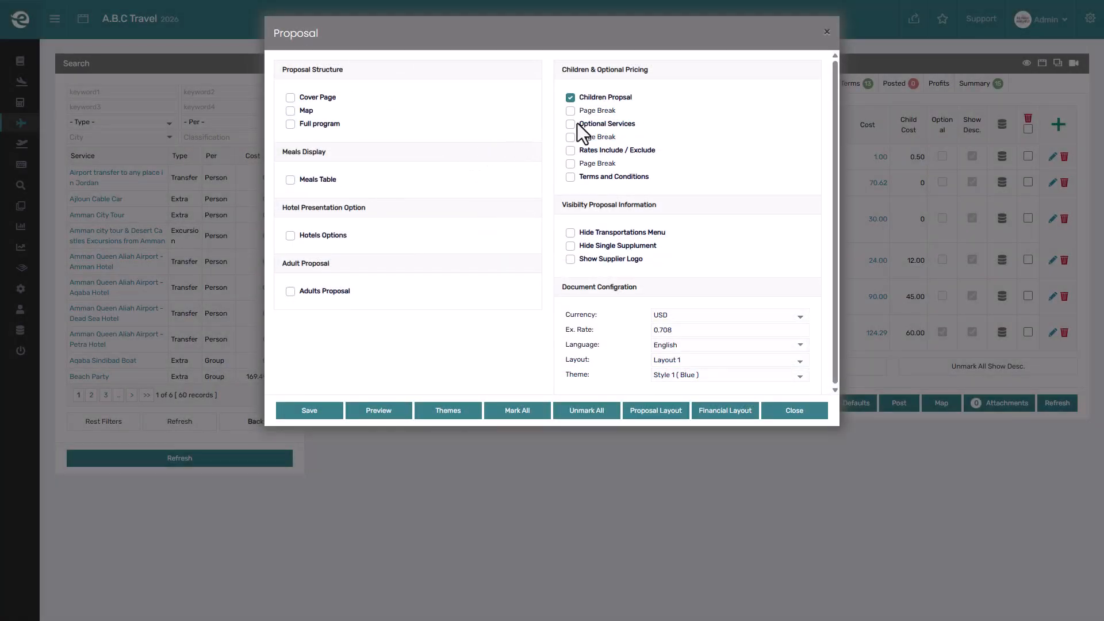
Step: Include Optional Services in place of the Children Proposal, save the settings and review the optional restaurant and excursion rates in the preview
{"action": "left_click", "coordinate": [319, 410]}
{"action": "left_click", "coordinate": [379, 410]}
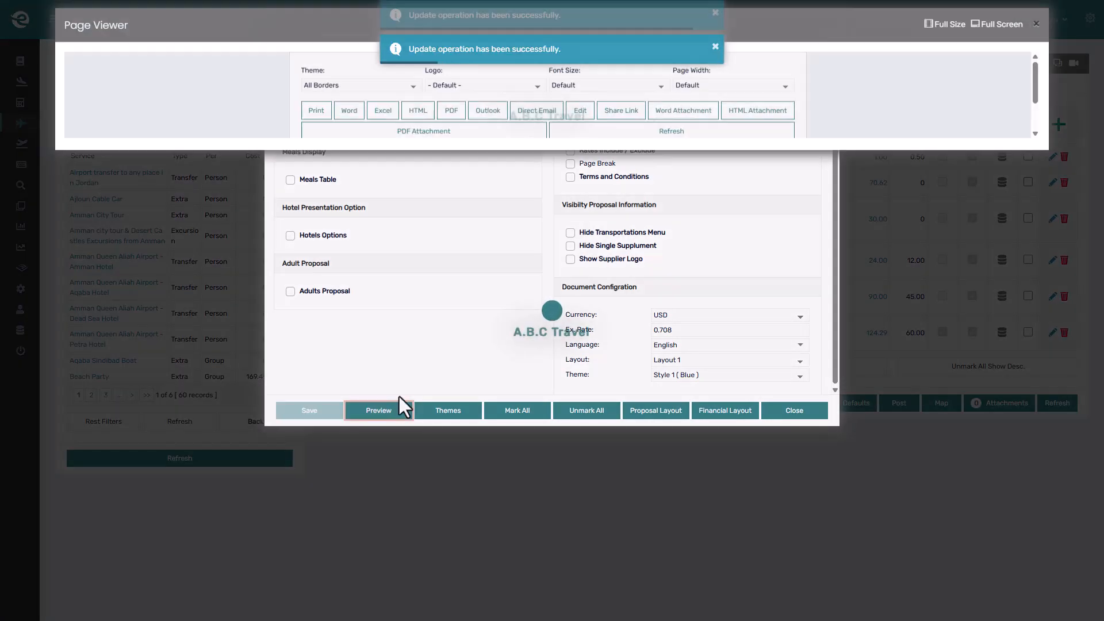
{"action": "scroll", "coordinate": [438, 352], "scroll_direction": "down", "scroll_amount": 3}
{"action": "scroll", "coordinate": [438, 352], "scroll_direction": "down", "scroll_amount": 1}
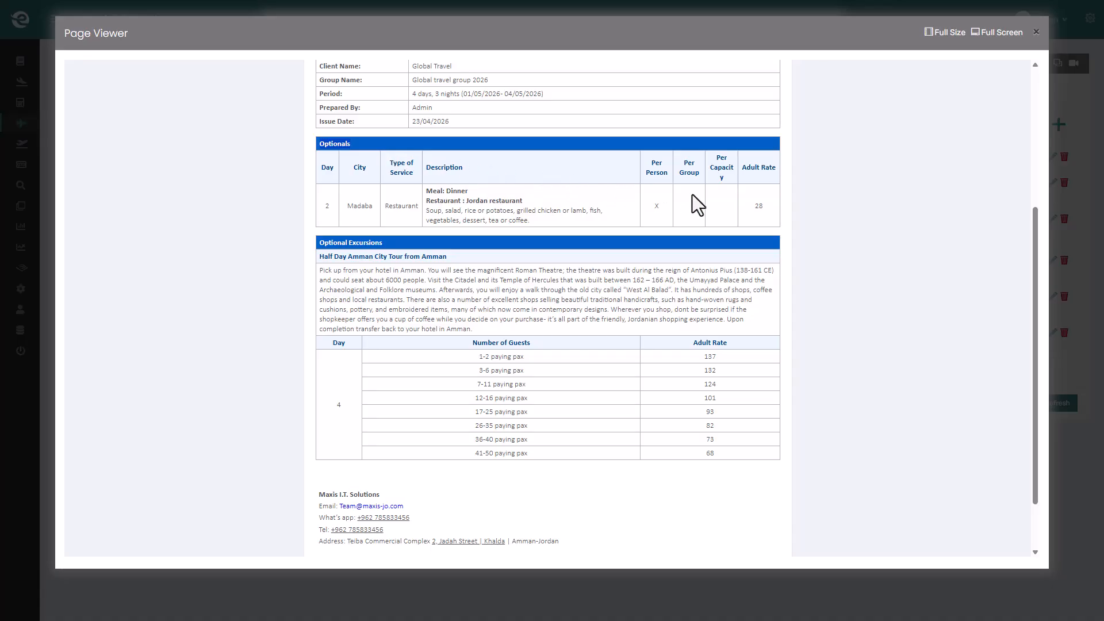
{"action": "double_click", "coordinate": [757, 205]}
{"action": "left_click", "coordinate": [704, 357]}
{"action": "left_click", "coordinate": [46, 292]}
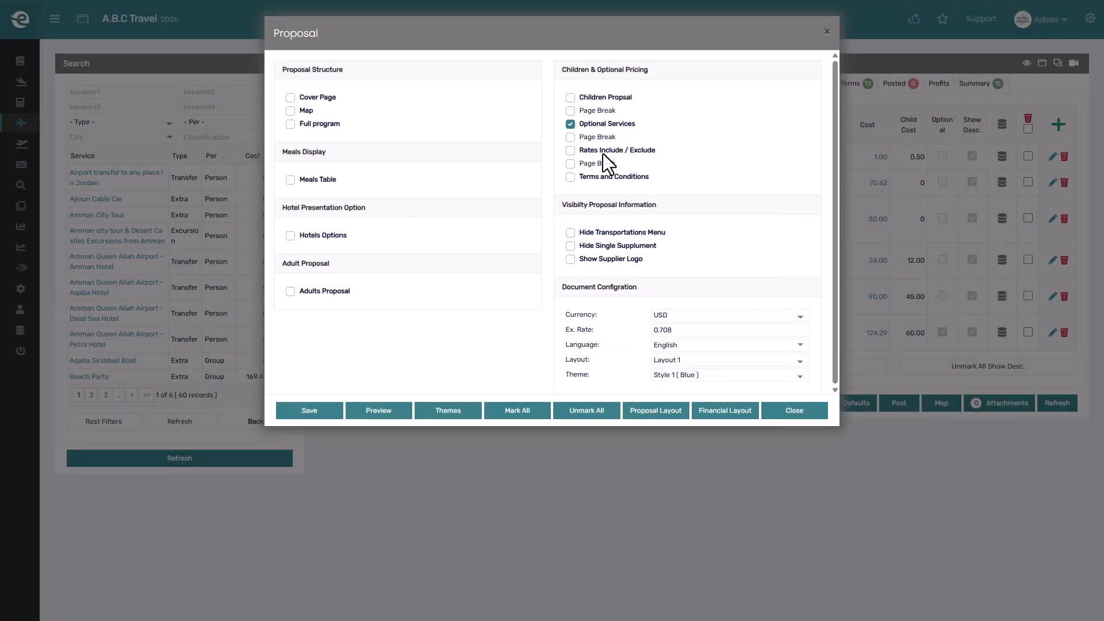
Step: Include only Rates Include / Exclude instead of Optional Services, save the settings and check the Inclusions section in the preview
{"action": "left_click", "coordinate": [302, 409]}
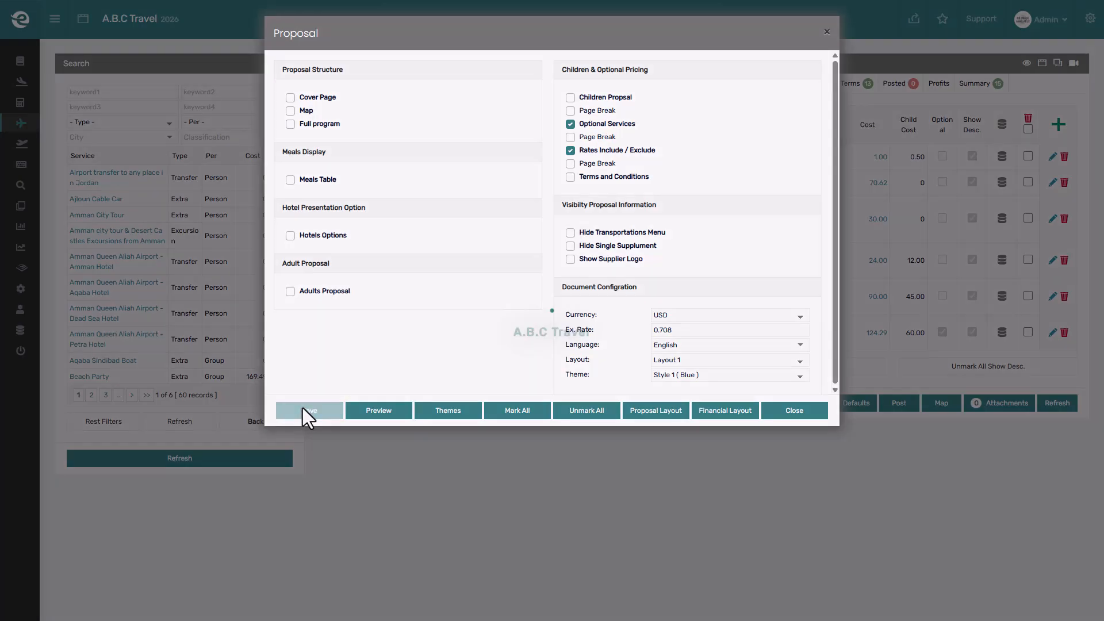
{"action": "left_click", "coordinate": [602, 124]}
{"action": "left_click", "coordinate": [339, 410]}
{"action": "left_click", "coordinate": [375, 412]}
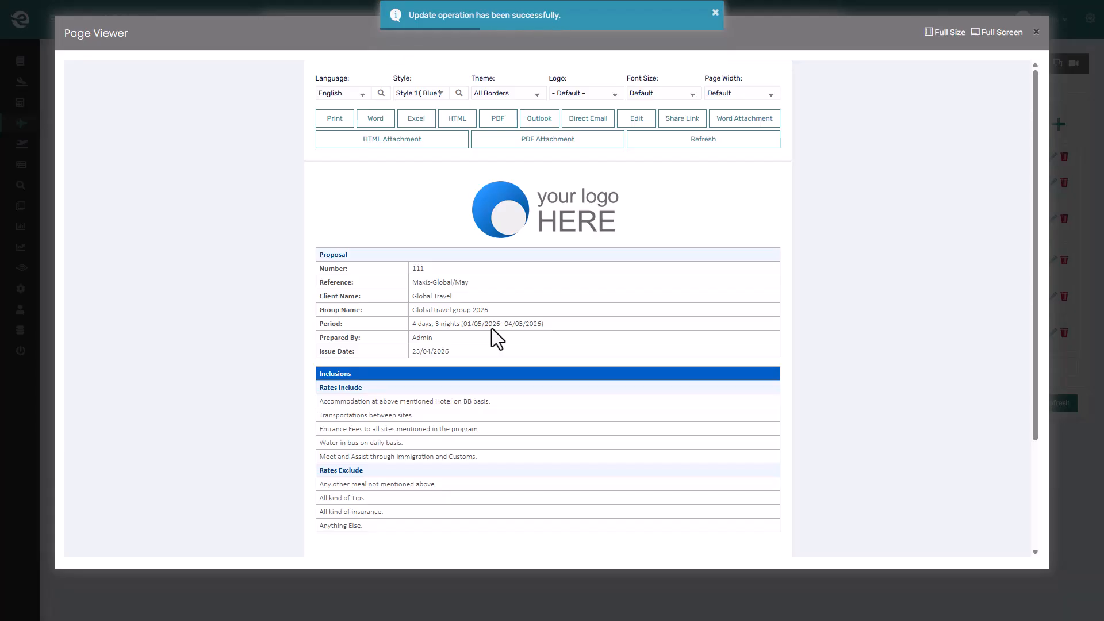
{"action": "scroll", "coordinate": [492, 329], "scroll_direction": "down", "scroll_amount": 3}
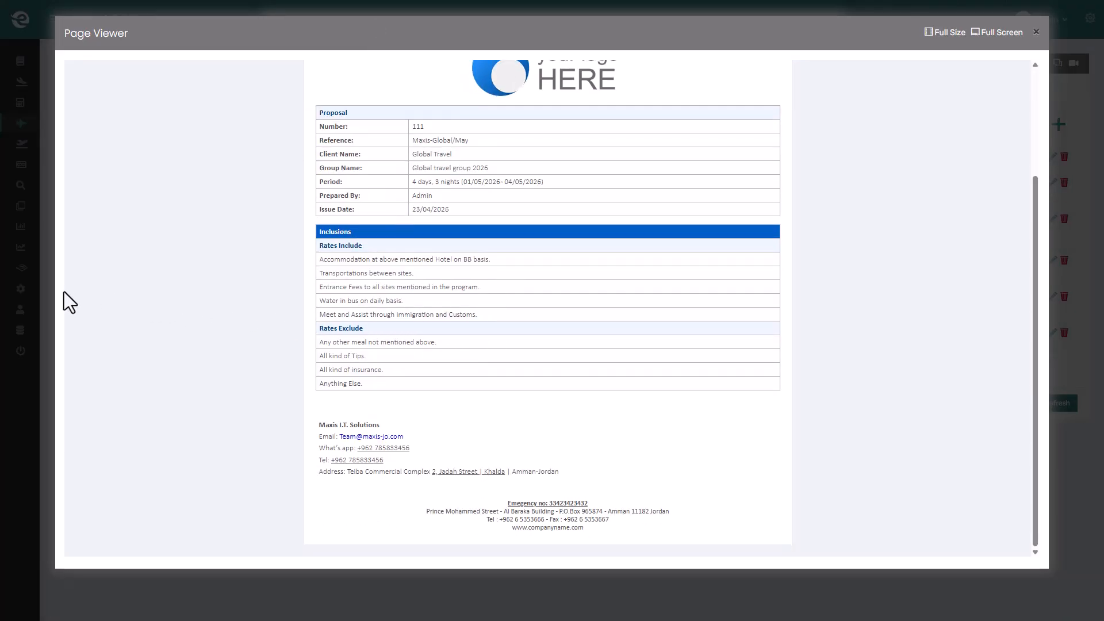
{"action": "left_click", "coordinate": [36, 280]}
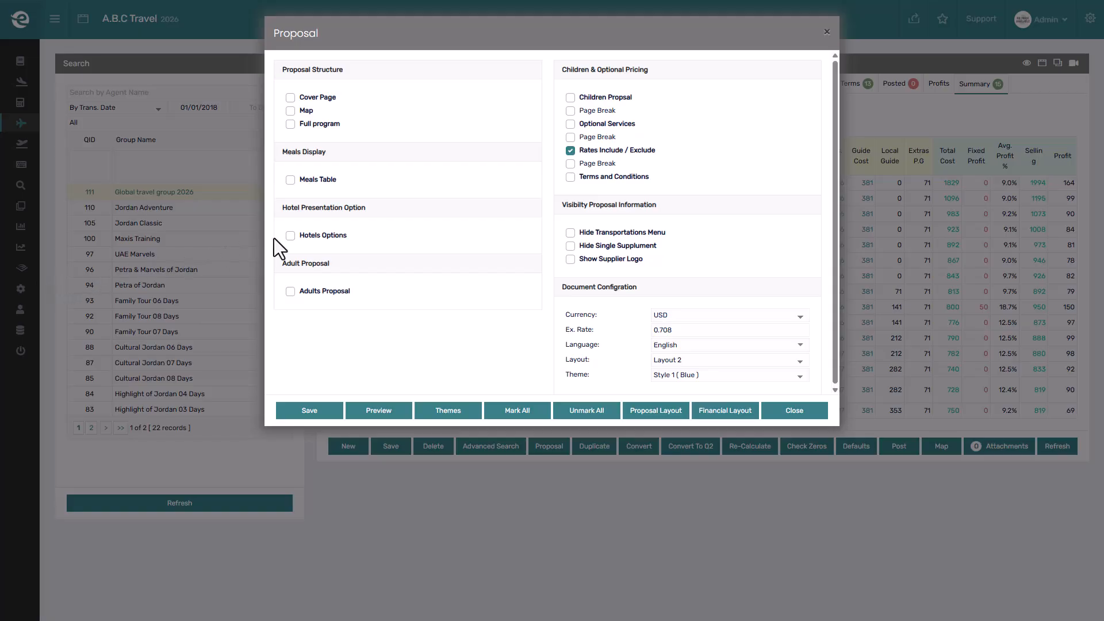
Step: Replace Rates Include / Exclude with Terms and Conditions, save the settings and read through that section in the preview
{"action": "left_click", "coordinate": [609, 178]}
{"action": "left_click", "coordinate": [612, 152]}
{"action": "left_click", "coordinate": [313, 405]}
{"action": "left_click", "coordinate": [385, 412]}
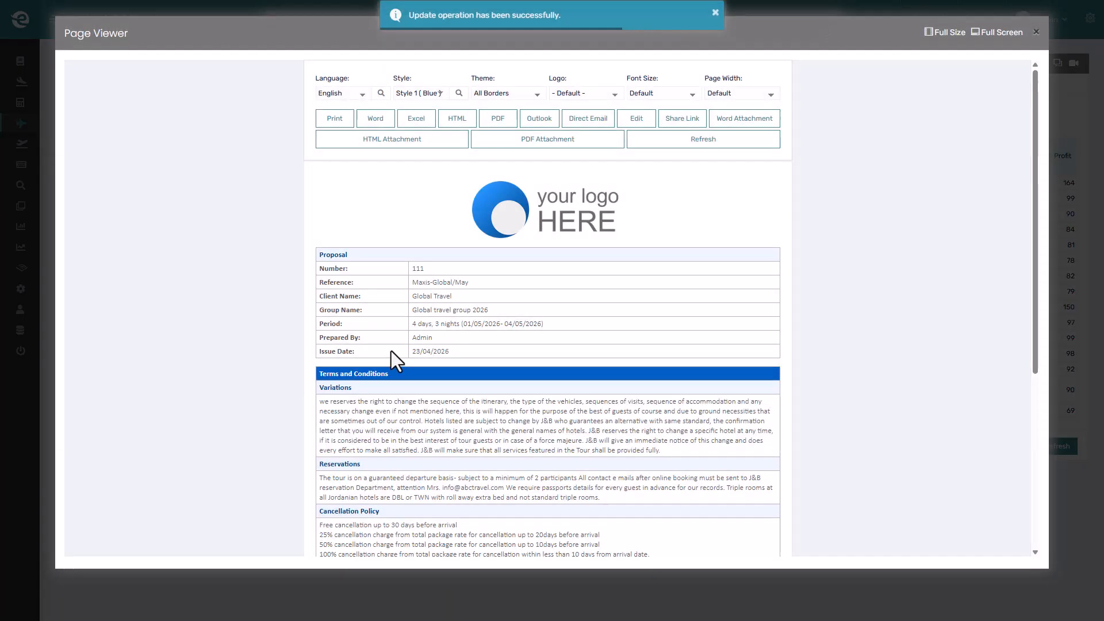
{"action": "scroll", "coordinate": [391, 351], "scroll_direction": "down", "scroll_amount": 1}
{"action": "scroll", "coordinate": [391, 351], "scroll_direction": "down", "scroll_amount": 5}
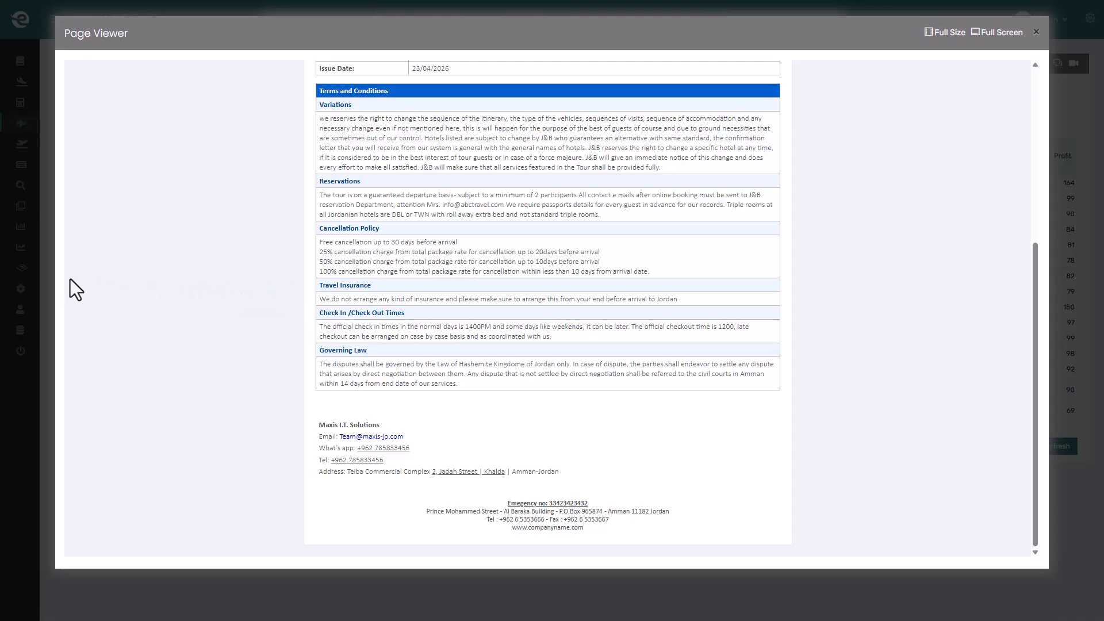
{"action": "left_click", "coordinate": [44, 275]}
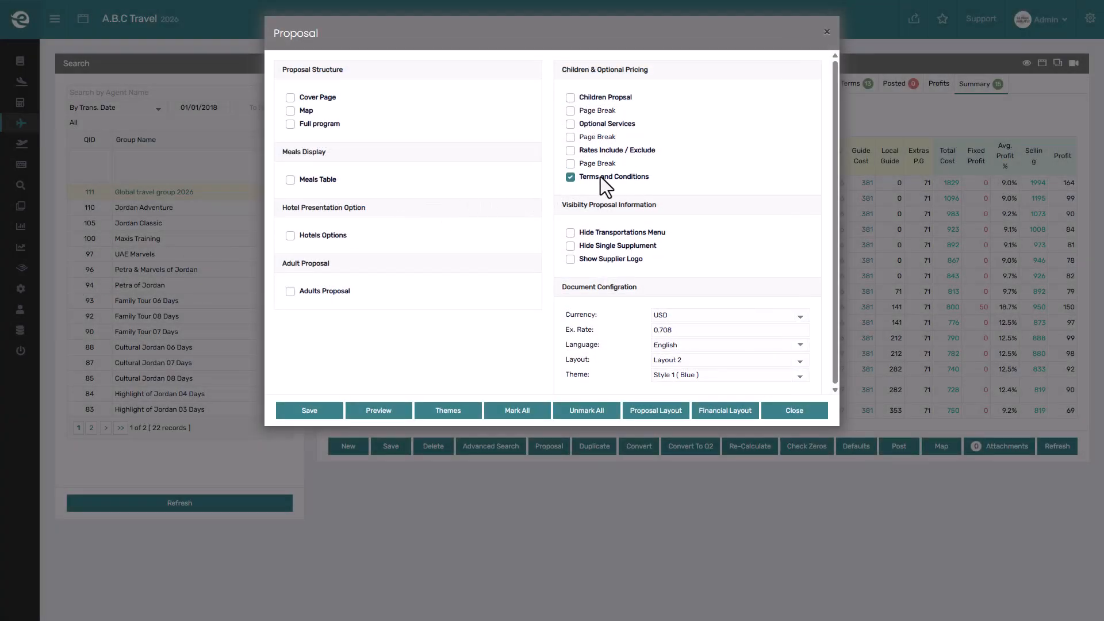
Step: Include the Adults Proposal instead of Terms and Conditions, save the settings and check the Type of Vehicle column in the preview
{"action": "left_click", "coordinate": [315, 409]}
{"action": "left_click", "coordinate": [336, 291]}
{"action": "left_click", "coordinate": [291, 440]}
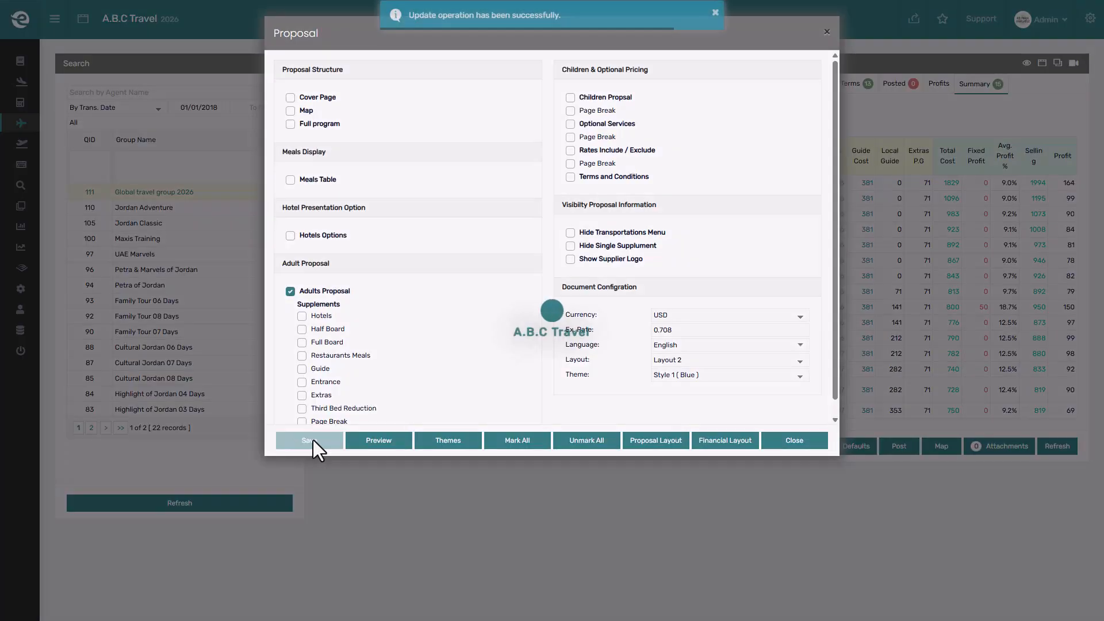
{"action": "left_click", "coordinate": [378, 440]}
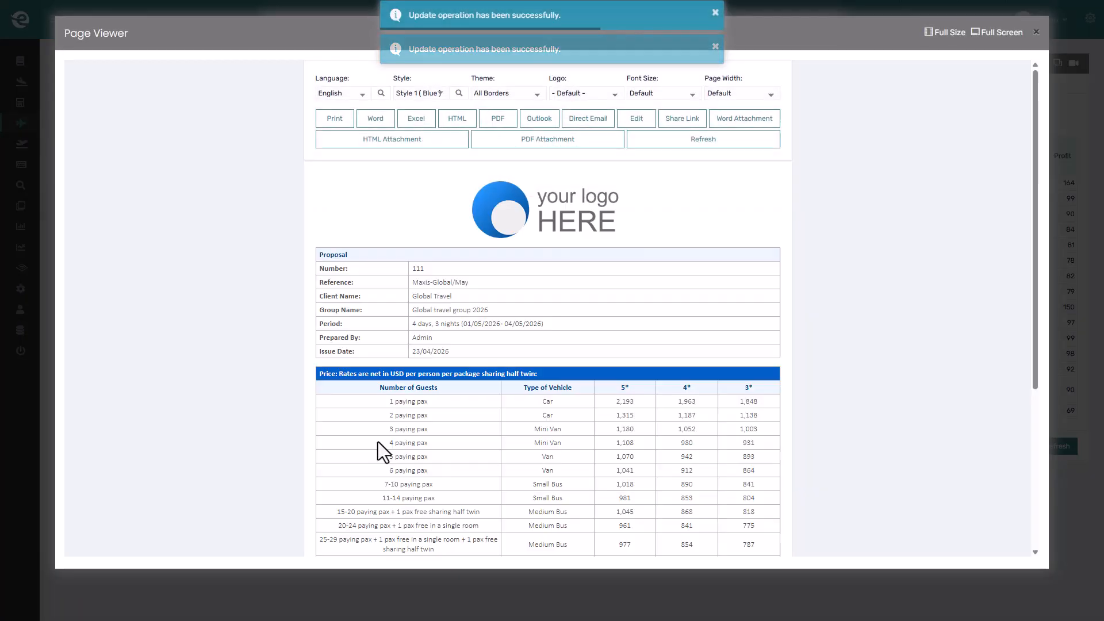
{"action": "double_click", "coordinate": [550, 403]}
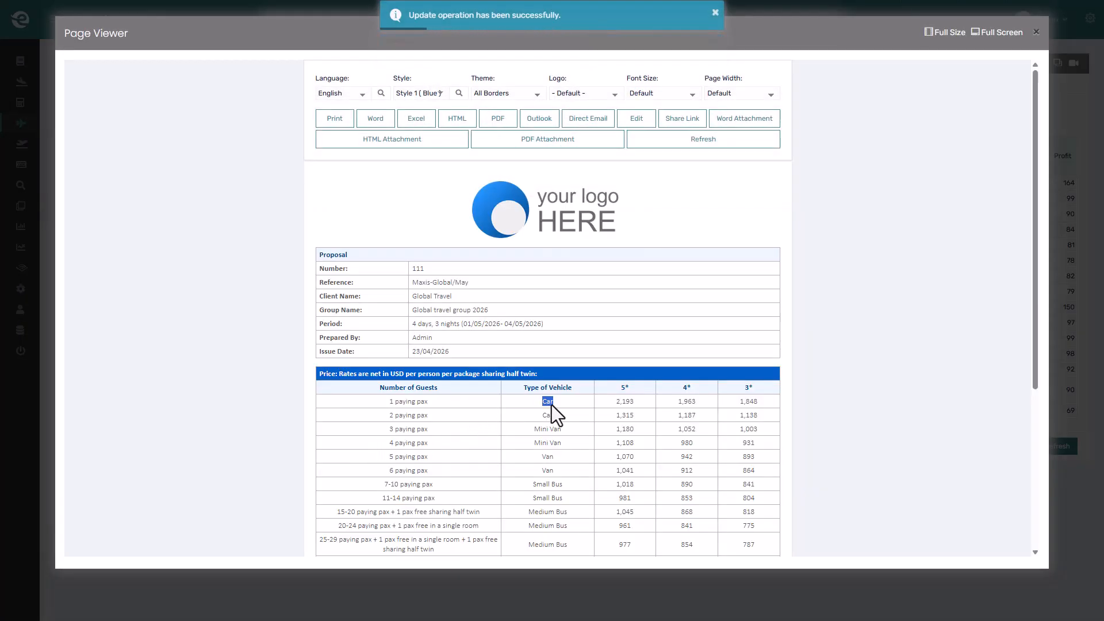
{"action": "left_click", "coordinate": [46, 308]}
Step: Turn on Hide Transportations Menu, save the settings and check the adult price table's columns in the preview
{"action": "left_click", "coordinate": [610, 234]}
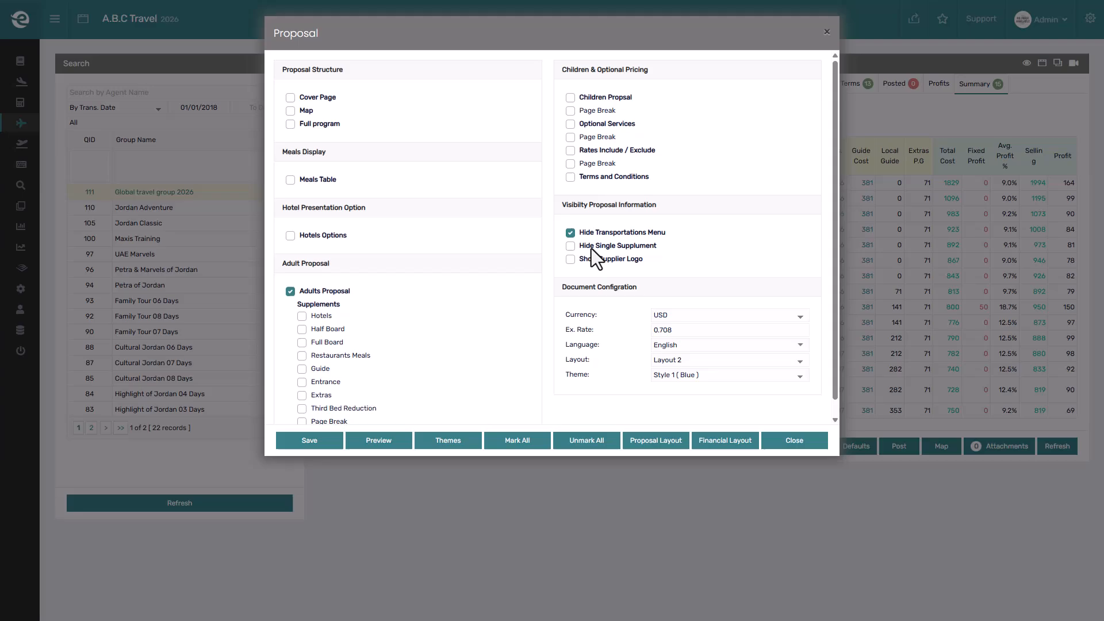
{"action": "left_click", "coordinate": [324, 440]}
{"action": "left_click", "coordinate": [370, 441]}
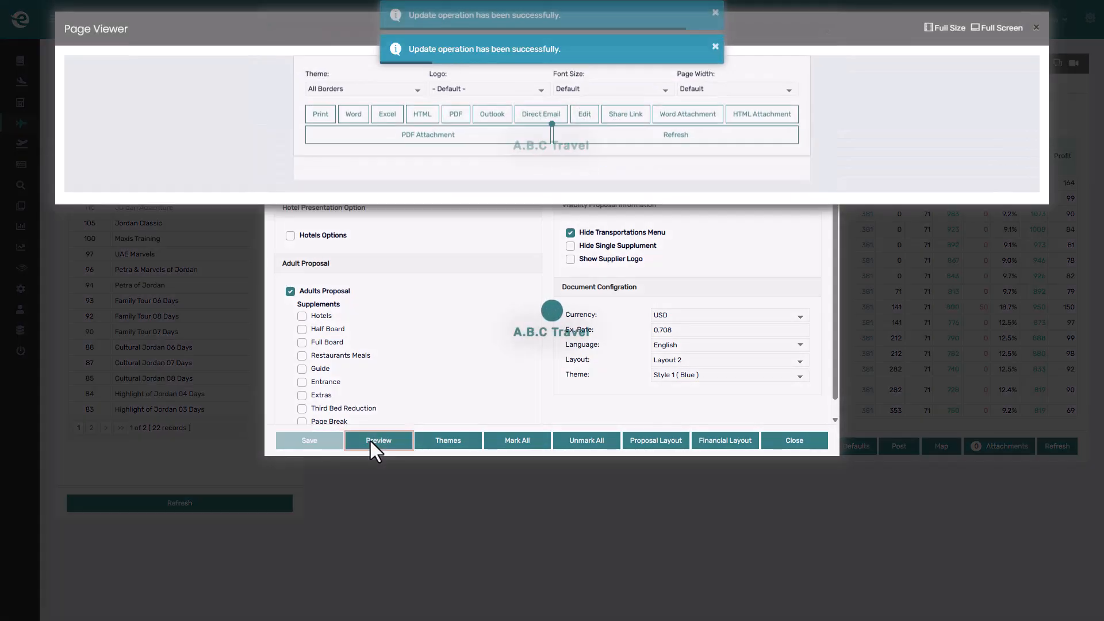
{"action": "scroll", "coordinate": [371, 441], "scroll_direction": "down", "scroll_amount": 5}
{"action": "scroll", "coordinate": [370, 441], "scroll_direction": "down", "scroll_amount": 2}
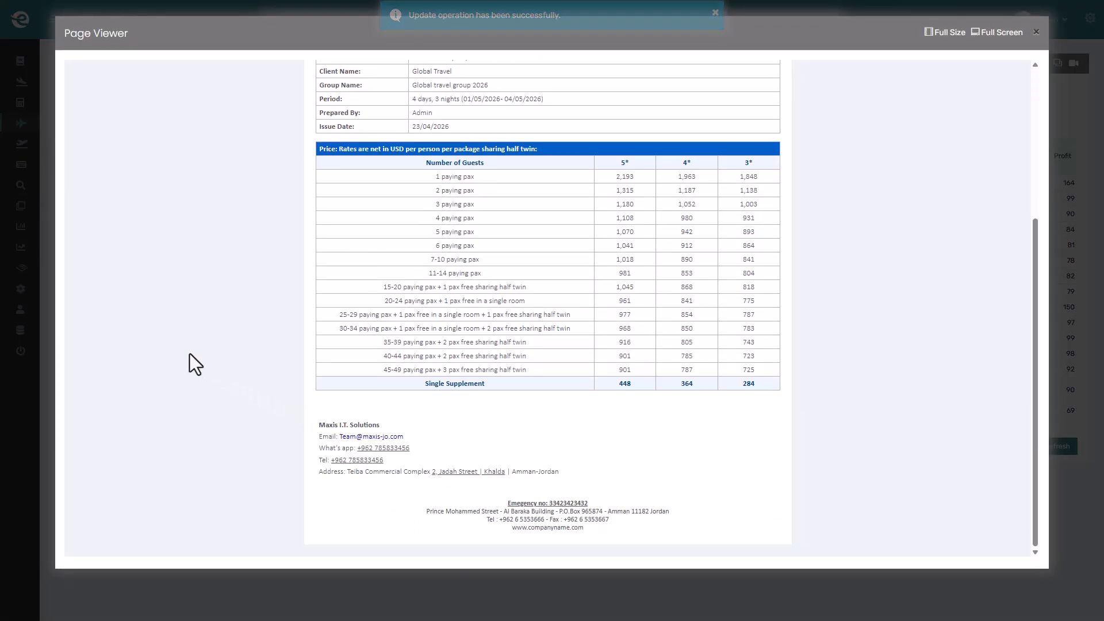
{"action": "left_click", "coordinate": [46, 307]}
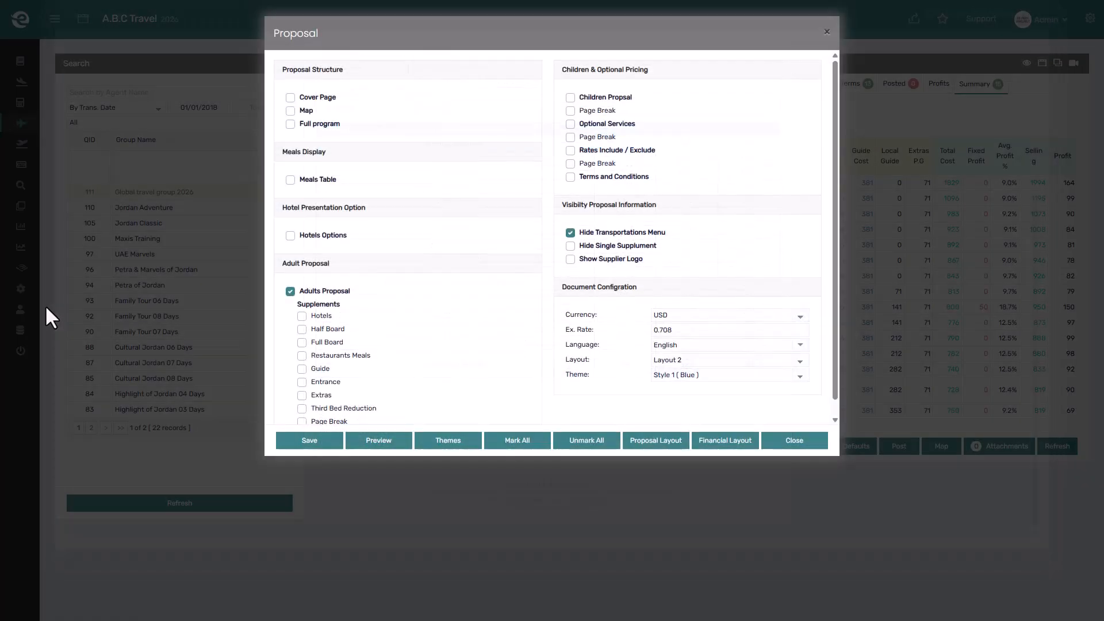
Step: Turn on Hide Single Supplument, save the settings and check the end of the adult price table in the preview
{"action": "left_click", "coordinate": [596, 247]}
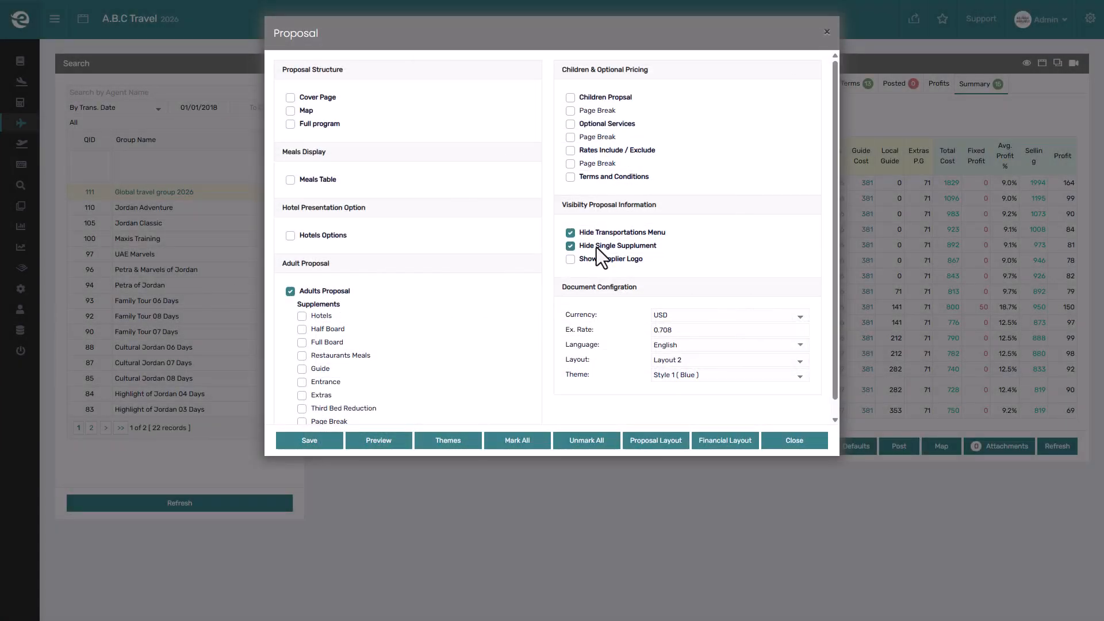
{"action": "left_click", "coordinate": [311, 440]}
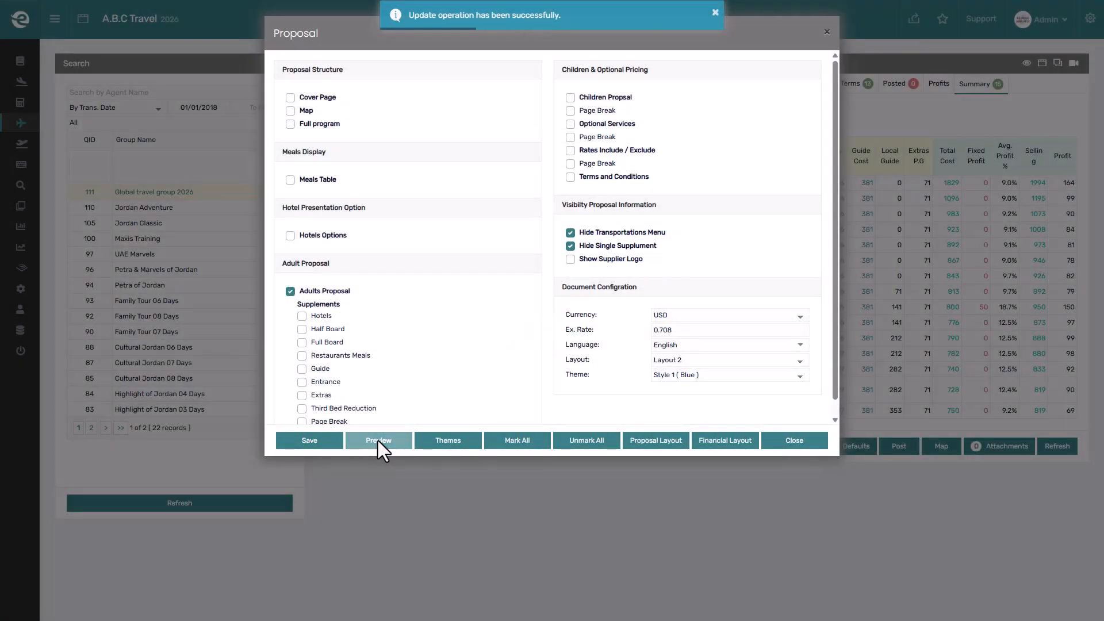
{"action": "left_click", "coordinate": [377, 440]}
{"action": "scroll", "coordinate": [636, 402], "scroll_direction": "down", "scroll_amount": 3}
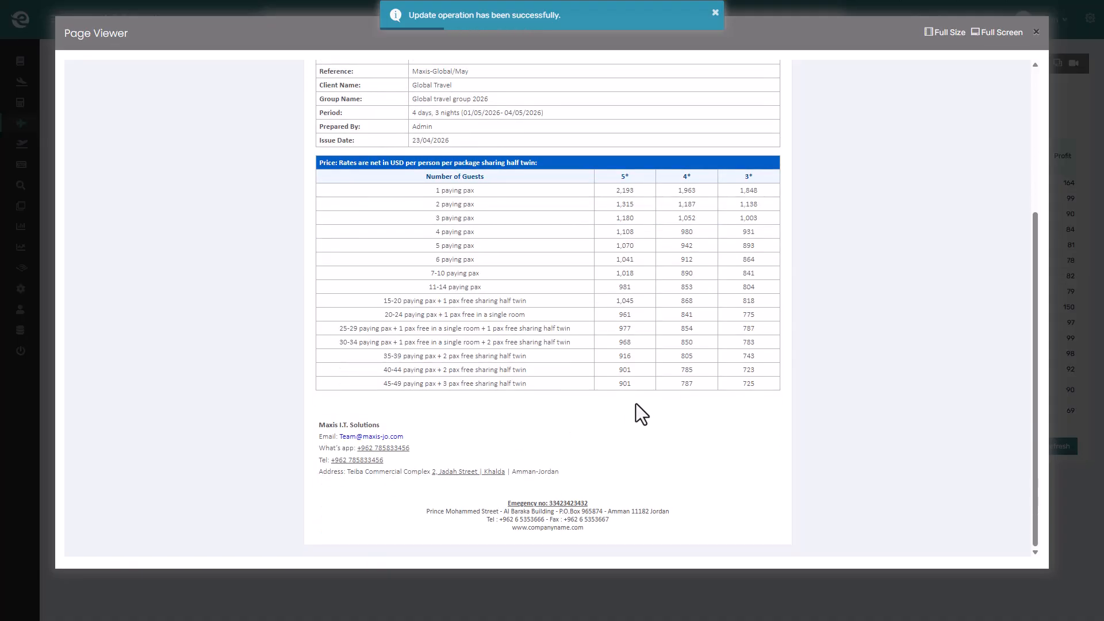
{"action": "left_click", "coordinate": [49, 341]}
Step: Turn off Hide Single Supplument, turn on Show Supplier Logo and save the proposal settings
{"action": "left_click", "coordinate": [620, 245]}
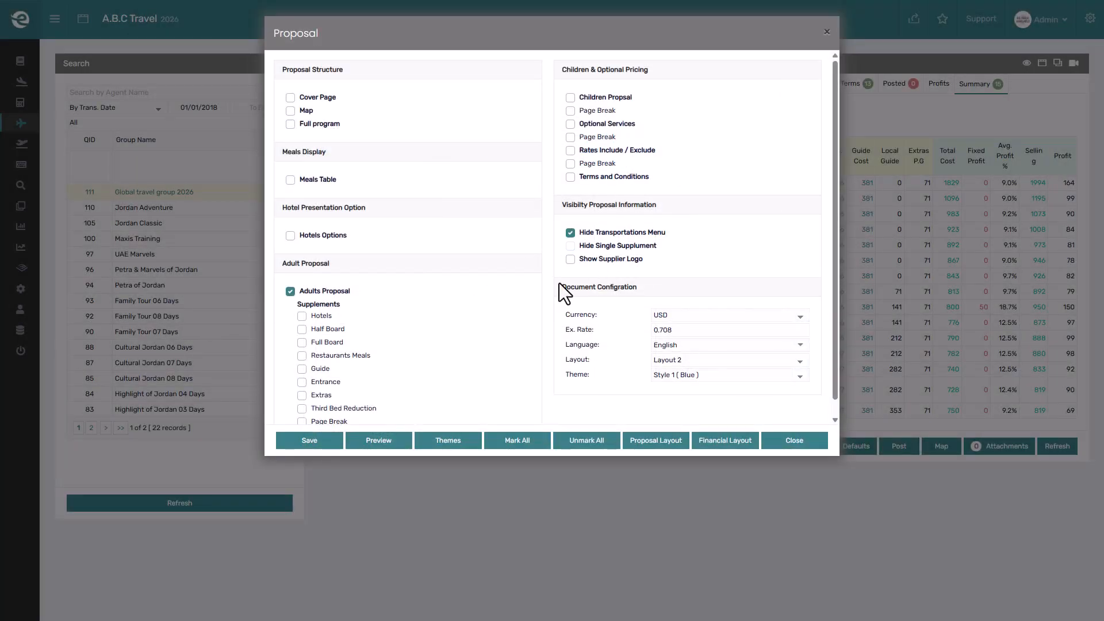
{"action": "left_click", "coordinate": [316, 439]}
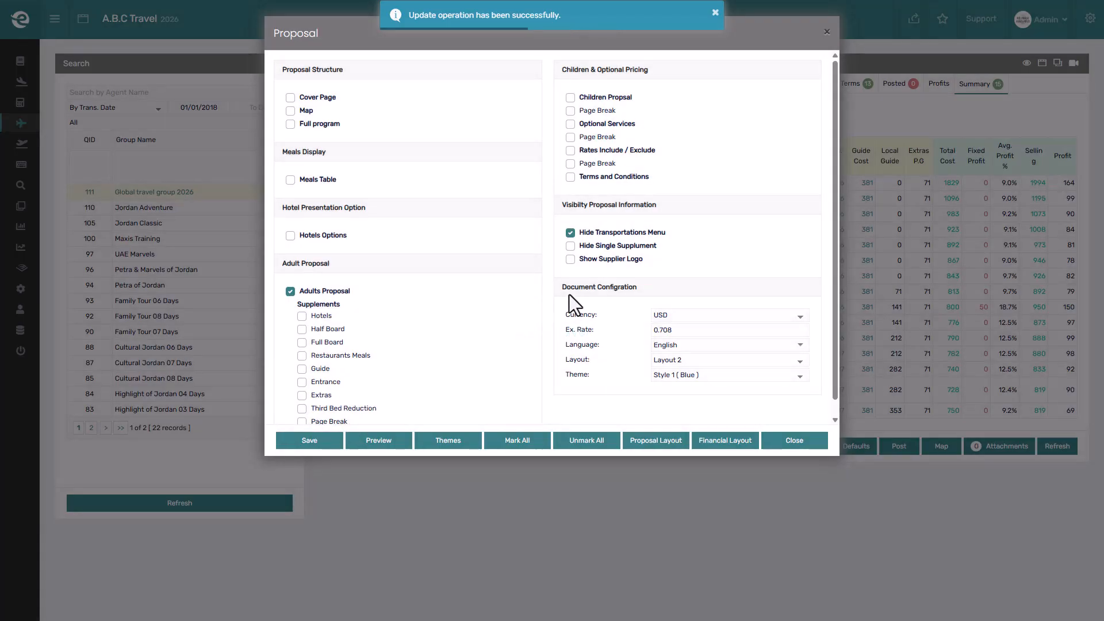
{"action": "left_click", "coordinate": [623, 262]}
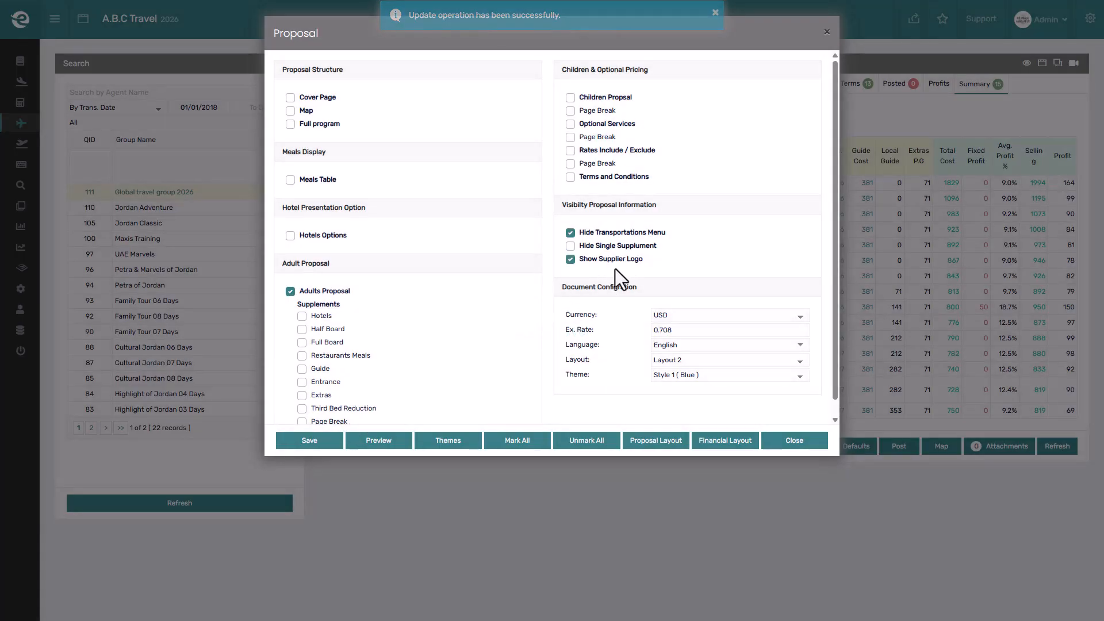
{"action": "left_click", "coordinate": [322, 448]}
Step: Preview the proposal, check the supplier logo above the proposal details and close the preview
{"action": "left_click", "coordinate": [382, 444]}
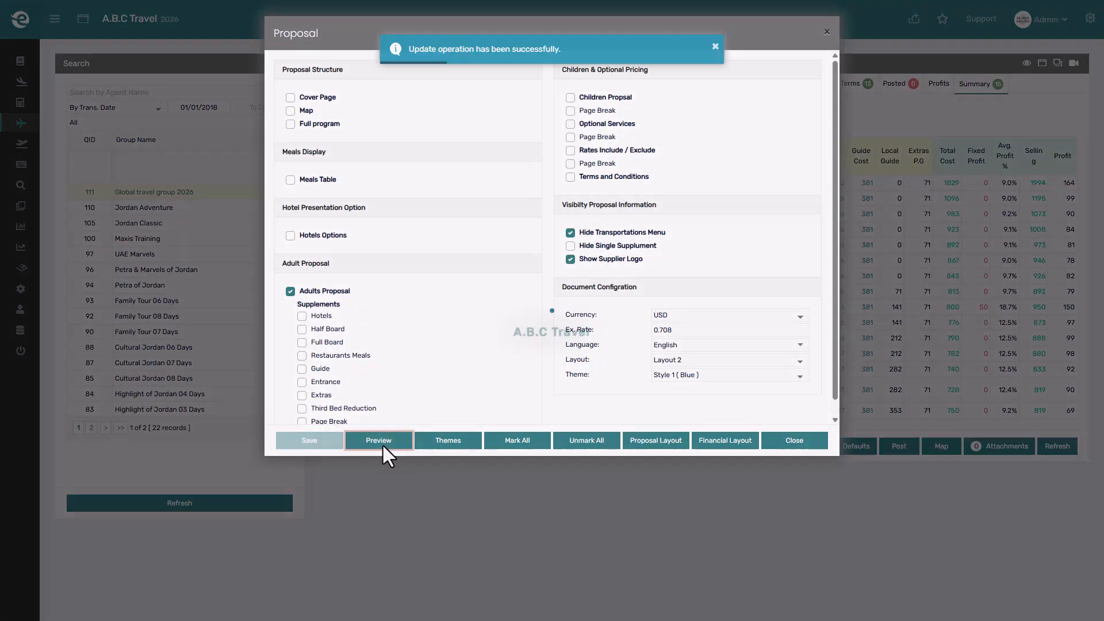
{"action": "scroll", "coordinate": [498, 235], "scroll_direction": "down", "scroll_amount": 3}
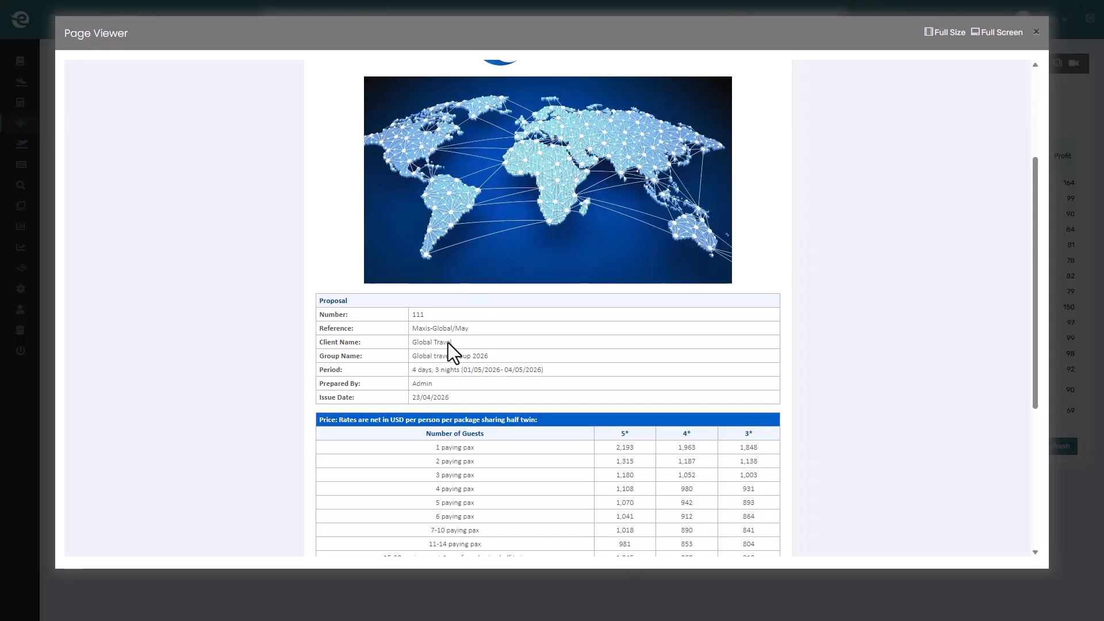
{"action": "left_click", "coordinate": [29, 324]}
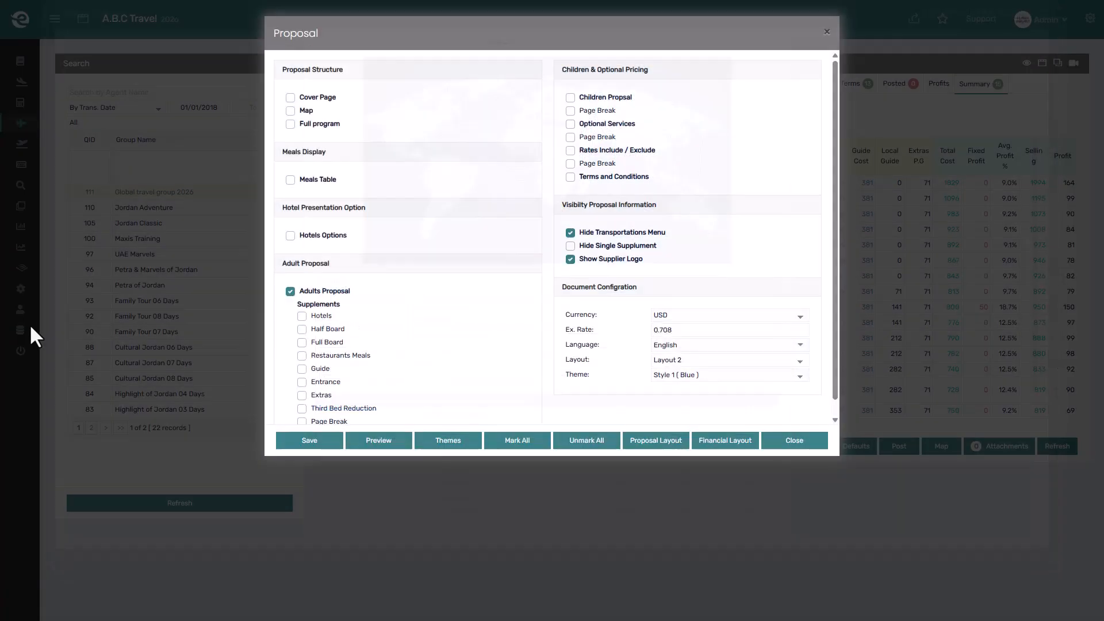
Step: Turn off Show Supplier Logo and save, and mark all proposal options at once and save them
{"action": "left_click", "coordinate": [595, 260]}
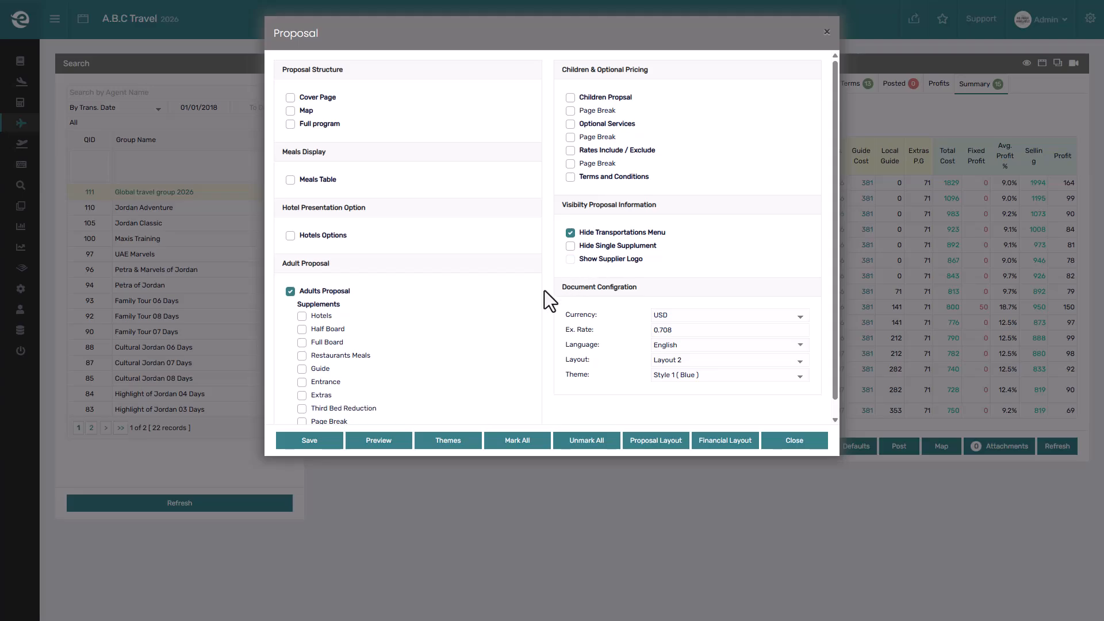
{"action": "left_click", "coordinate": [295, 440]}
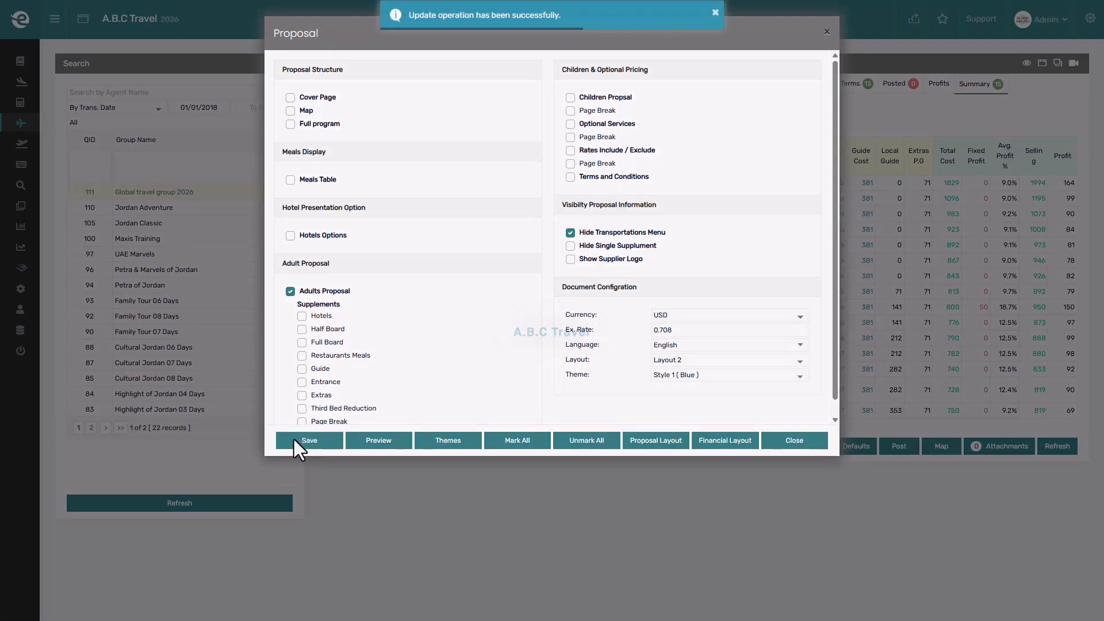
{"action": "left_click", "coordinate": [529, 441]}
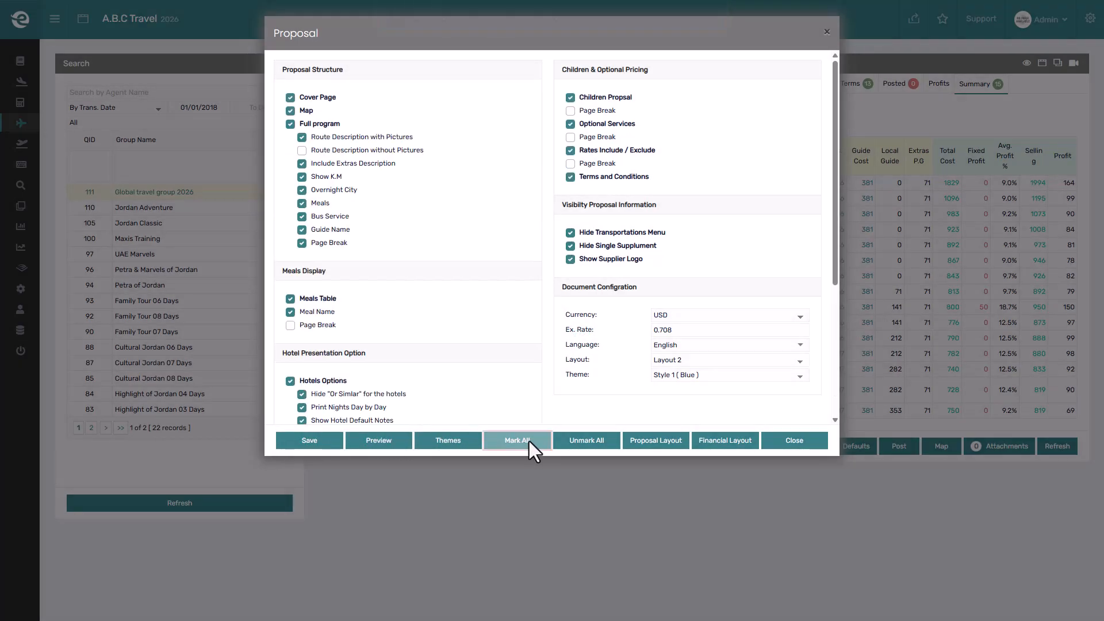
{"action": "left_click", "coordinate": [315, 441]}
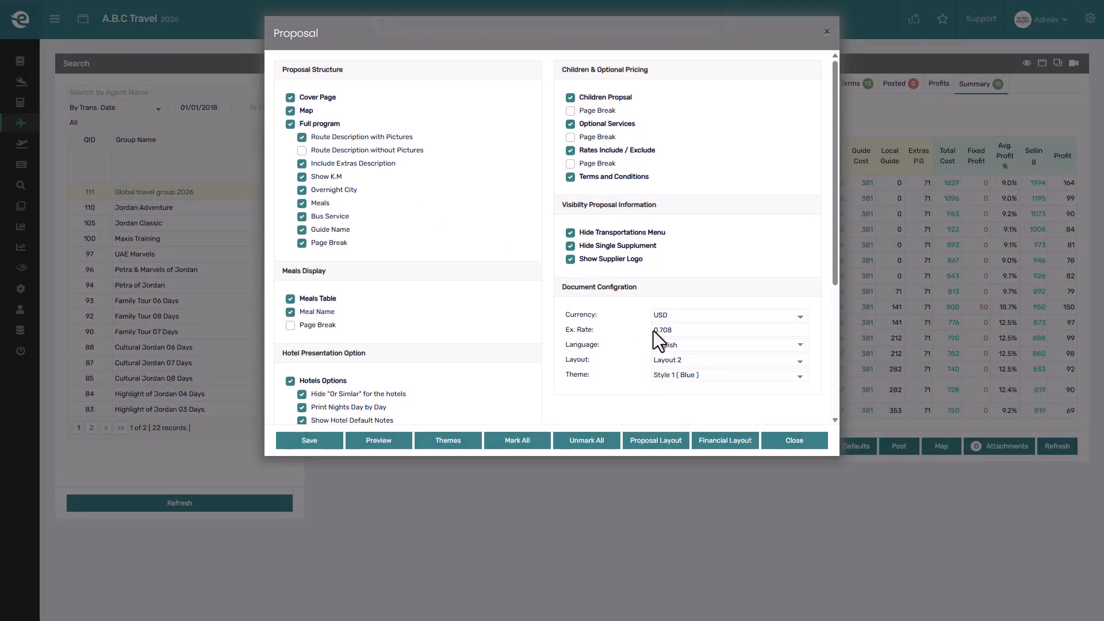
Step: Set the proposal document's currency to EUR and save the settings
{"action": "left_click", "coordinate": [695, 319]}
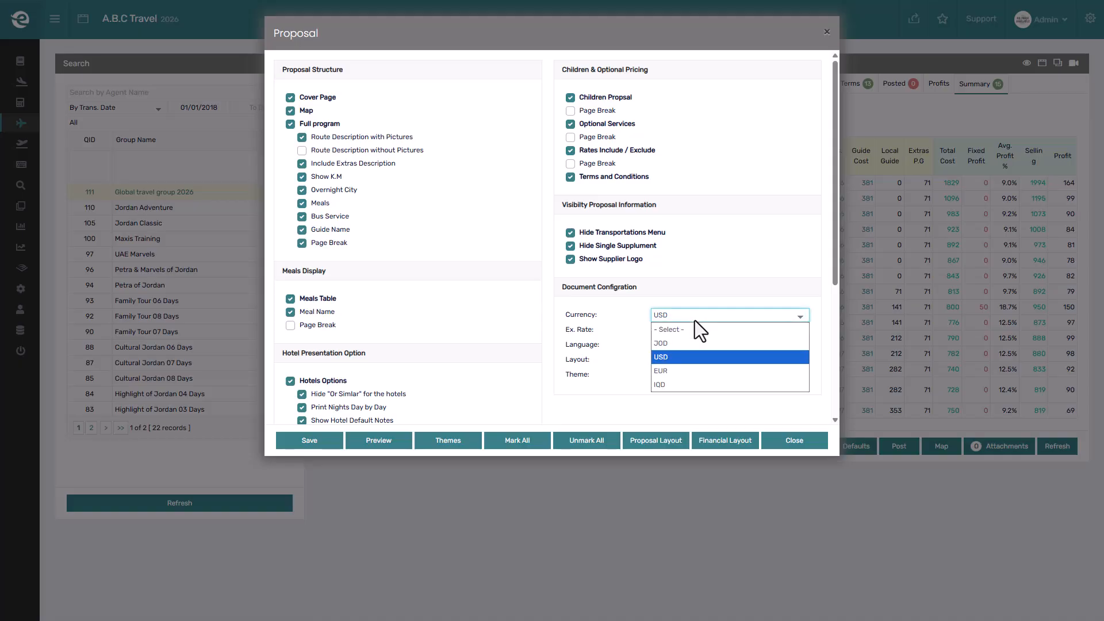
{"action": "left_click", "coordinate": [686, 368]}
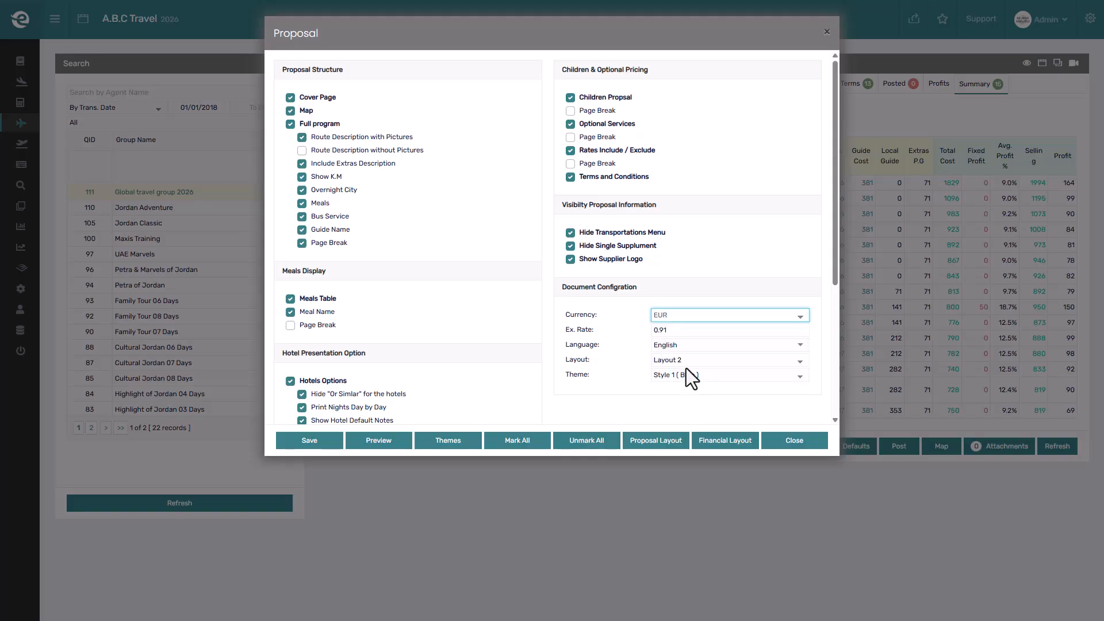
{"action": "left_click", "coordinate": [317, 440]}
Step: Preview the full proposal and examine the package rates and supplements in EUR
{"action": "left_click", "coordinate": [385, 440]}
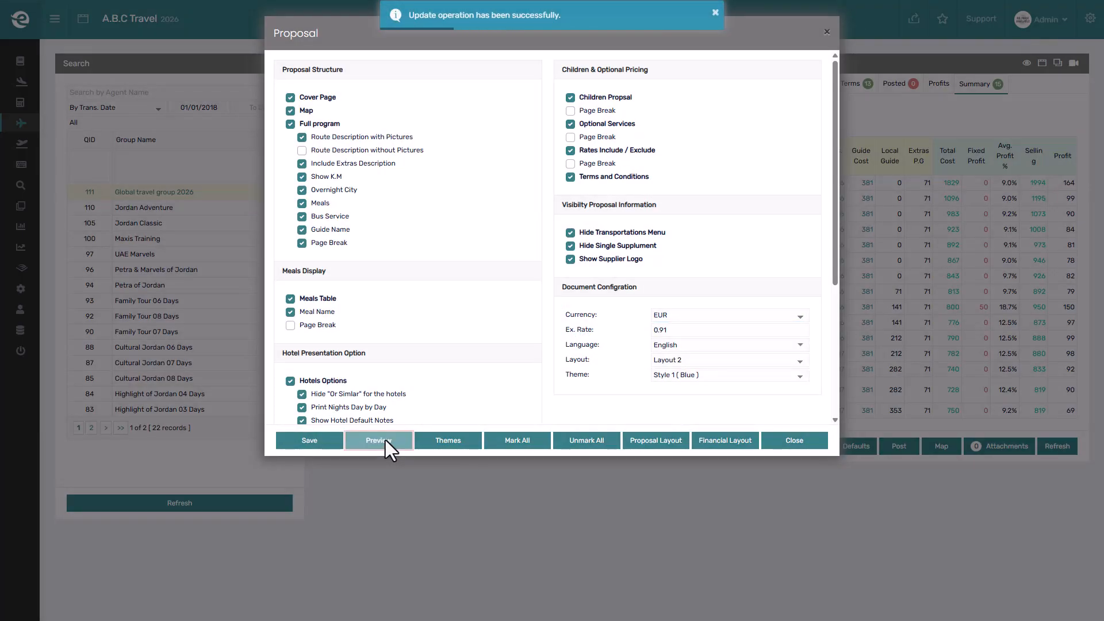
{"action": "scroll", "coordinate": [440, 396], "scroll_direction": "down", "scroll_amount": 15}
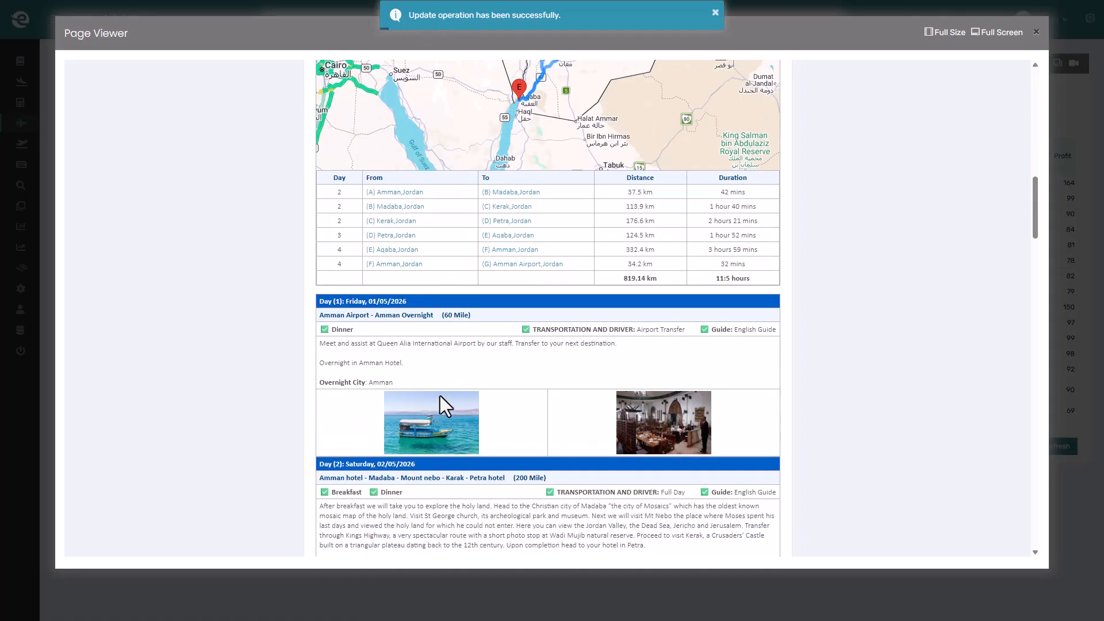
{"action": "scroll", "coordinate": [440, 396], "scroll_direction": "down", "scroll_amount": 15}
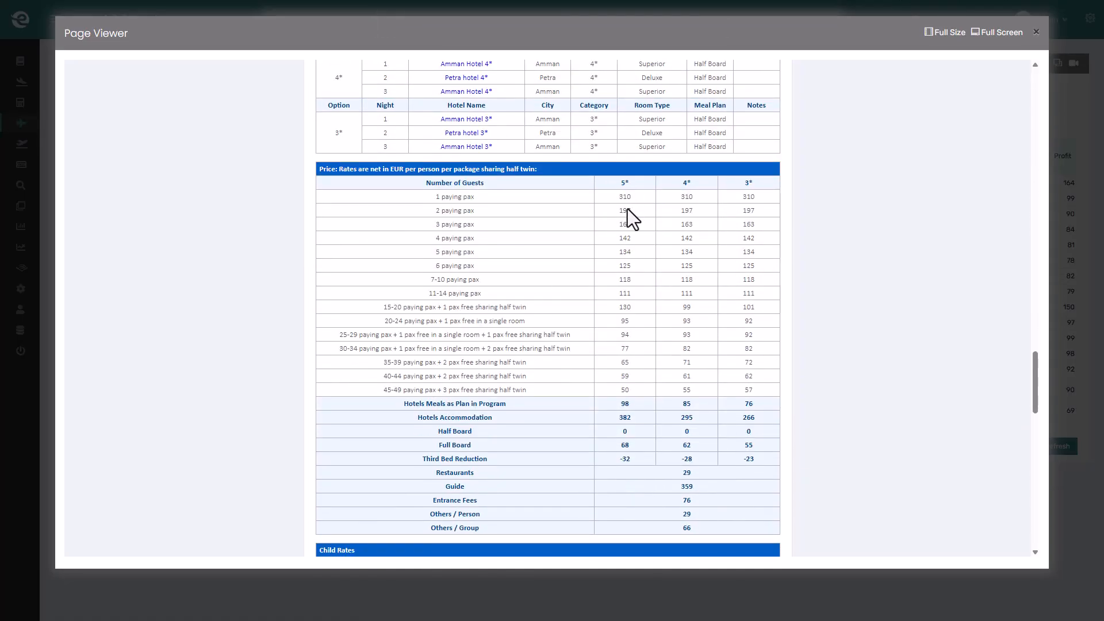
Step: Close the EUR preview, set the proposal document's currency to USD and save the settings
{"action": "left_click", "coordinate": [40, 233]}
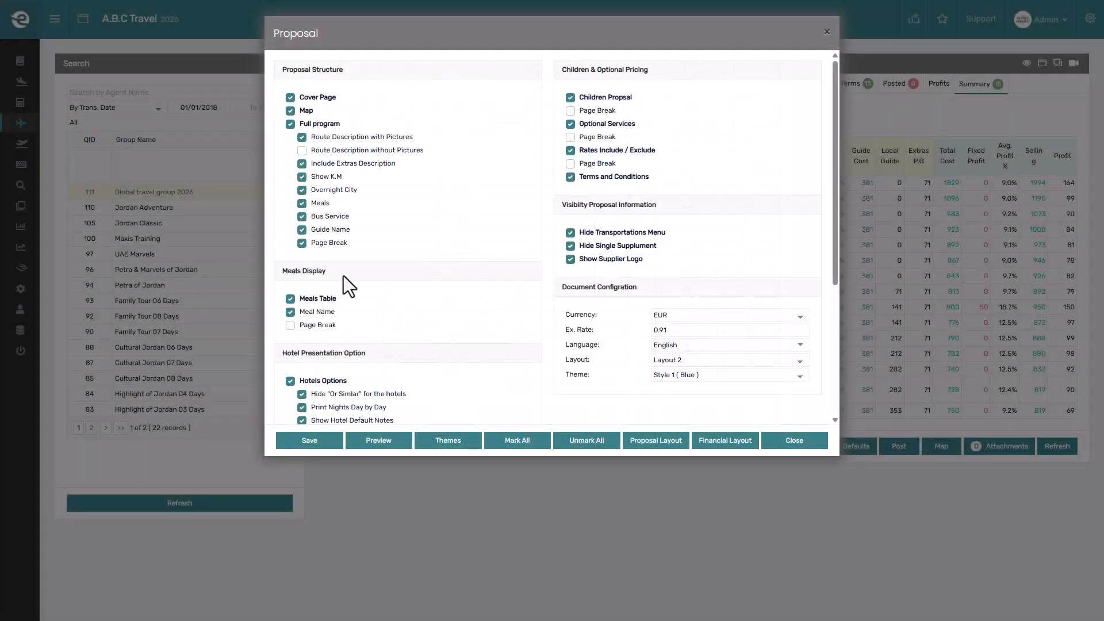
{"action": "left_click", "coordinate": [709, 318]}
{"action": "left_click", "coordinate": [709, 341]}
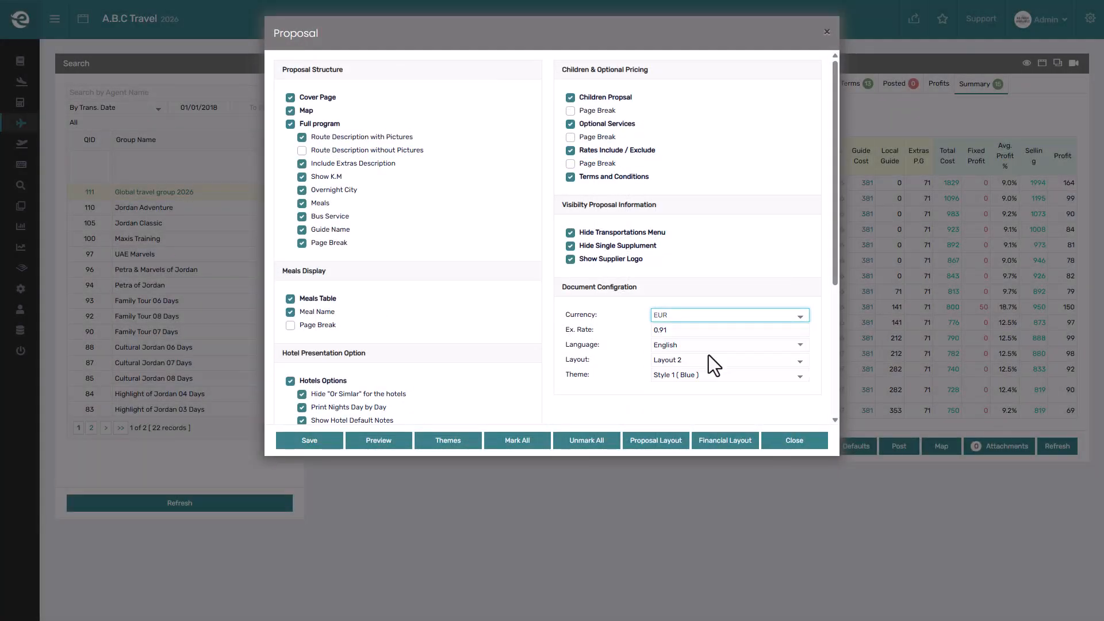
{"action": "left_click", "coordinate": [329, 434]}
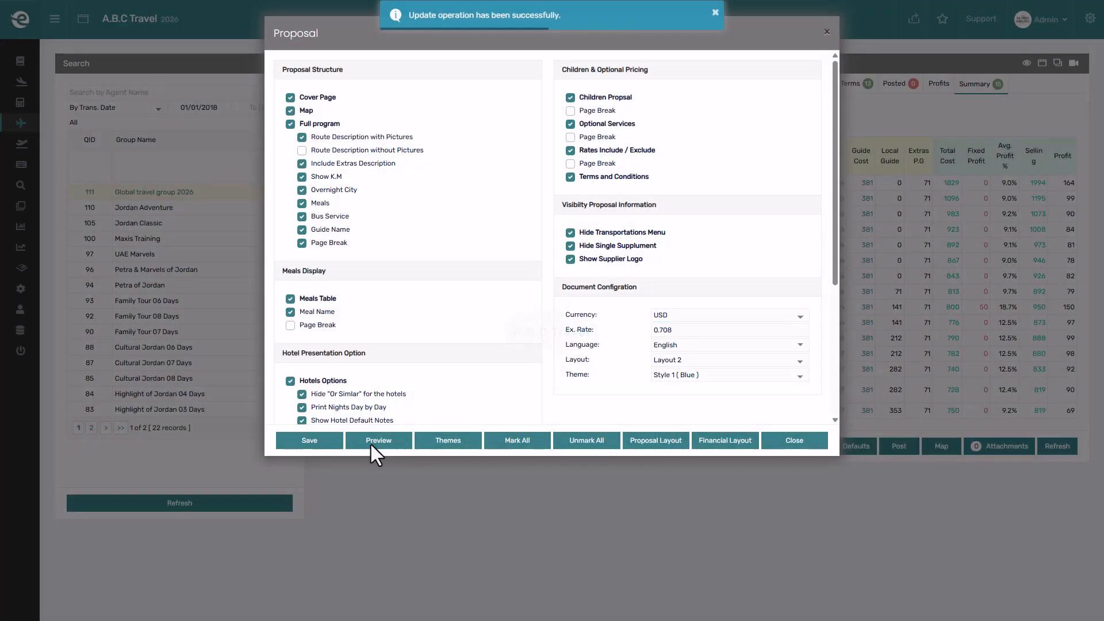
Step: Preview the proposal, examine the package rates per number of guests in USD and close the preview
{"action": "left_click", "coordinate": [395, 438]}
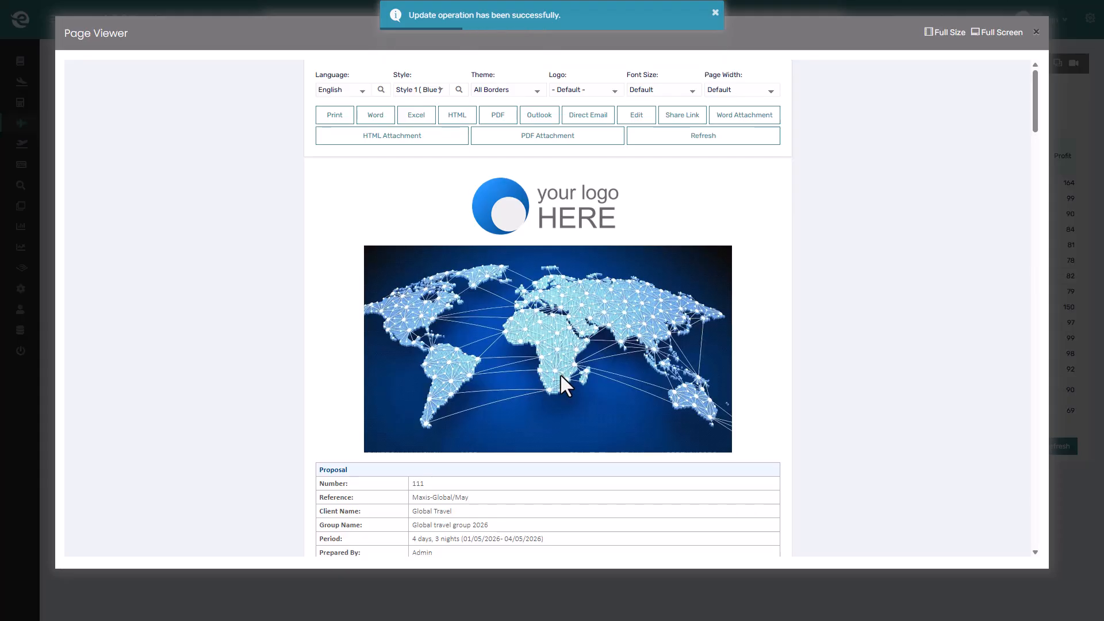
{"action": "scroll", "coordinate": [637, 351], "scroll_direction": "down", "scroll_amount": 5}
{"action": "scroll", "coordinate": [639, 354], "scroll_direction": "down", "scroll_amount": 20}
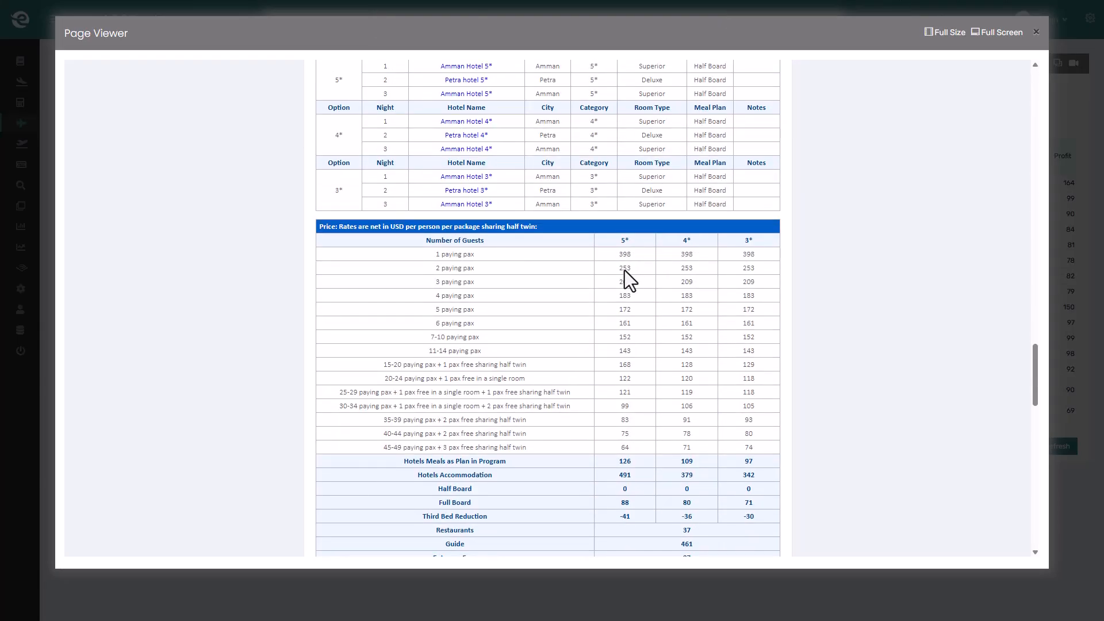
{"action": "left_click", "coordinate": [44, 289]}
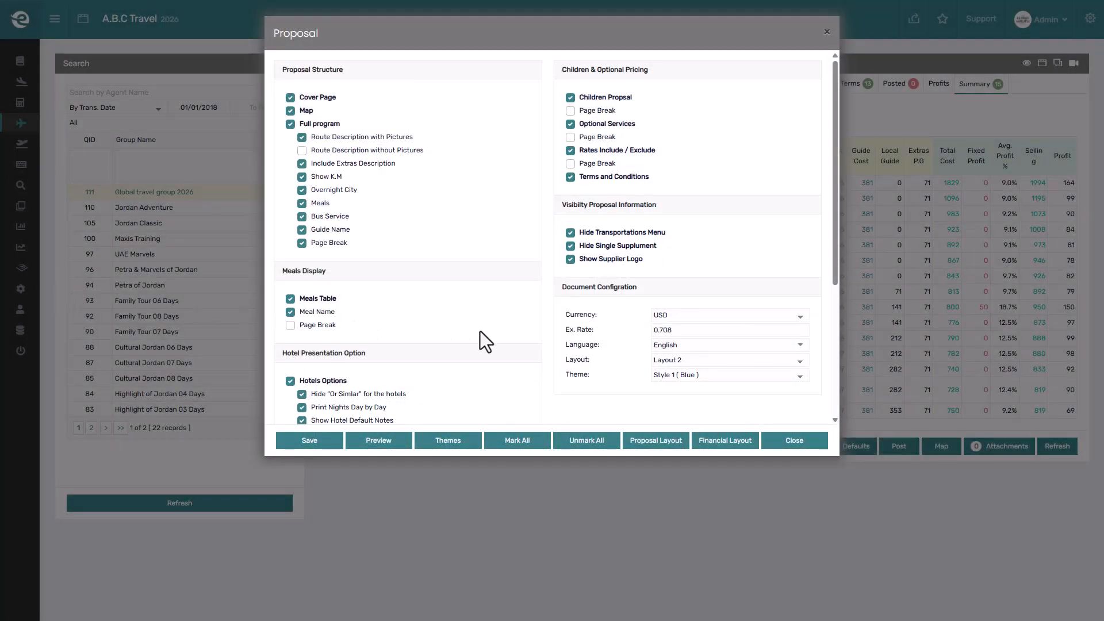
Step: Set the proposal document's language to Spanish and save the settings
{"action": "left_click", "coordinate": [659, 349]}
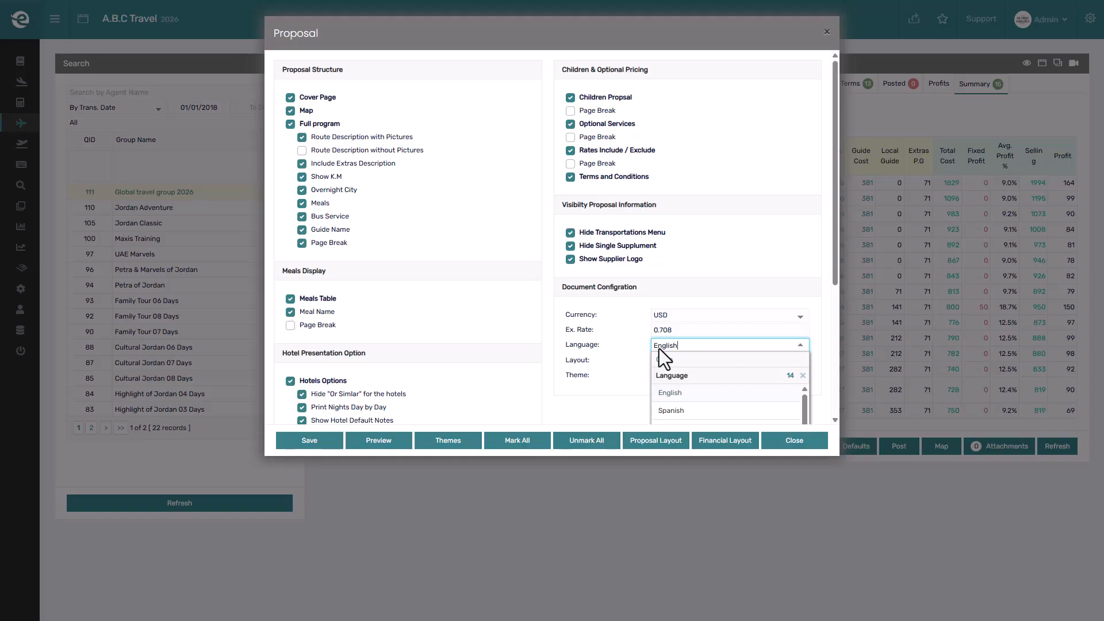
{"action": "left_click", "coordinate": [673, 411]}
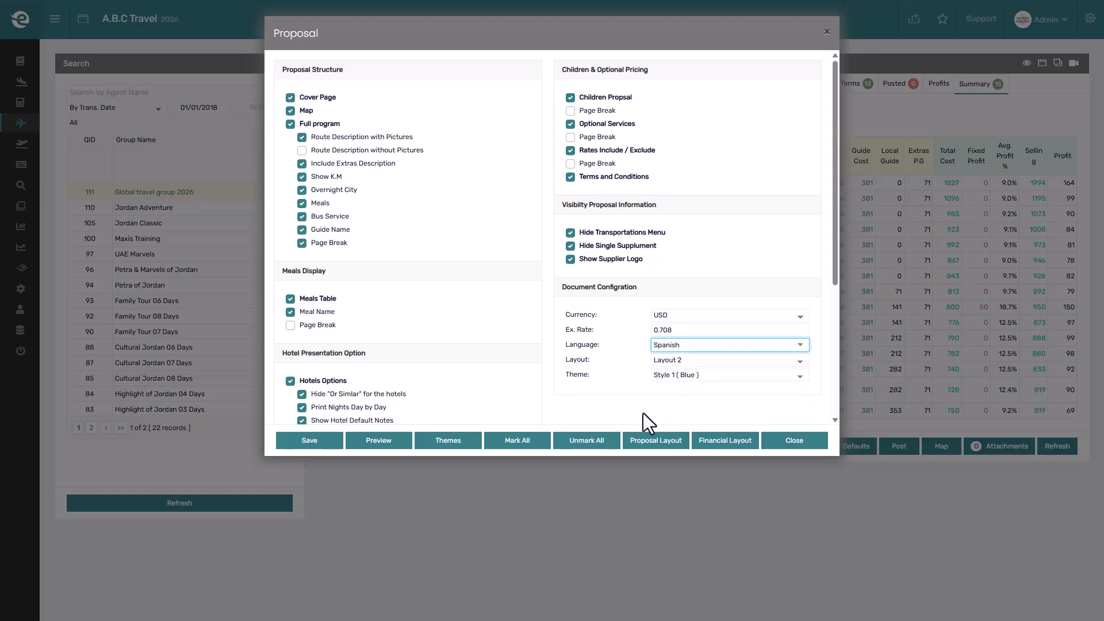
{"action": "left_click", "coordinate": [312, 439]}
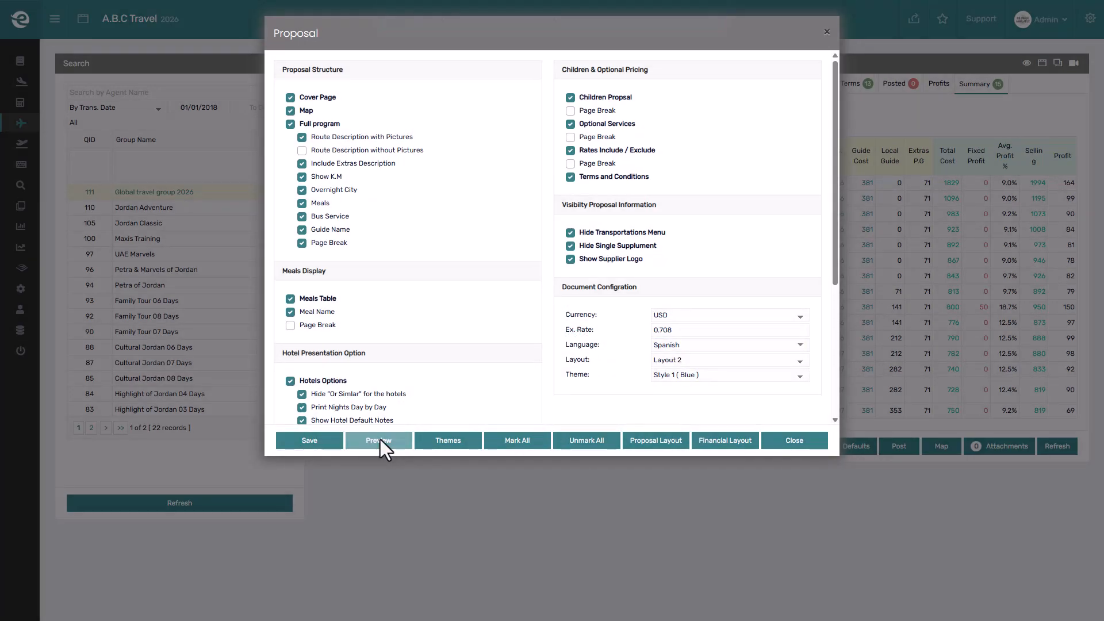
Step: Preview the Spanish proposal, examine its sections from the cover page through itinerary, hotels and rates to the terms, and close it
{"action": "left_click", "coordinate": [381, 439]}
{"action": "scroll", "coordinate": [413, 361], "scroll_direction": "down", "scroll_amount": 5}
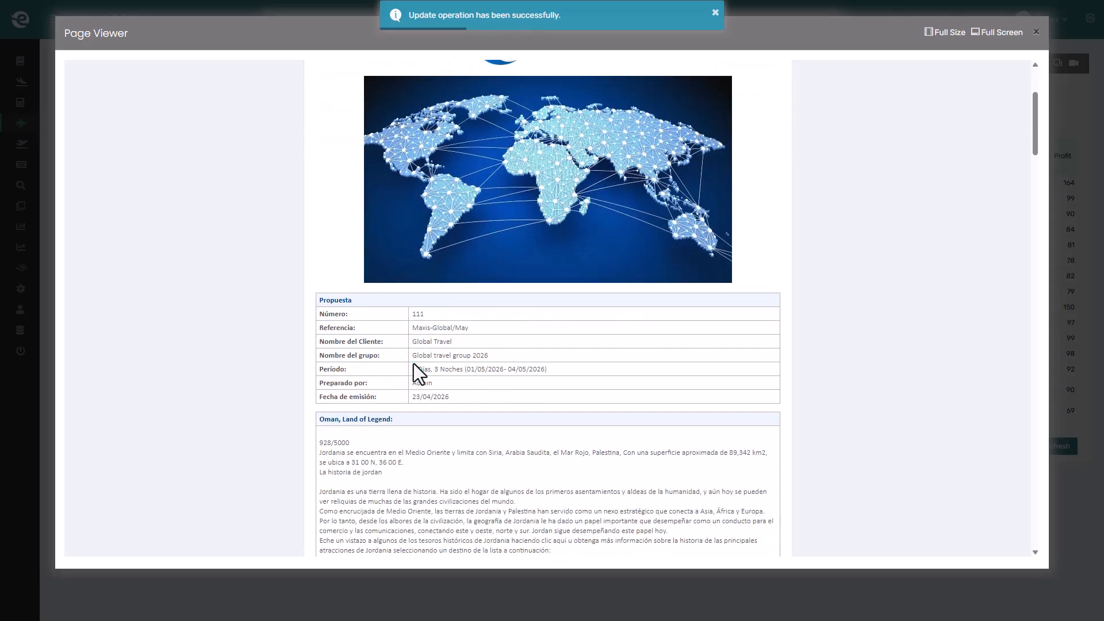
{"action": "scroll", "coordinate": [411, 324], "scroll_direction": "down", "scroll_amount": 2}
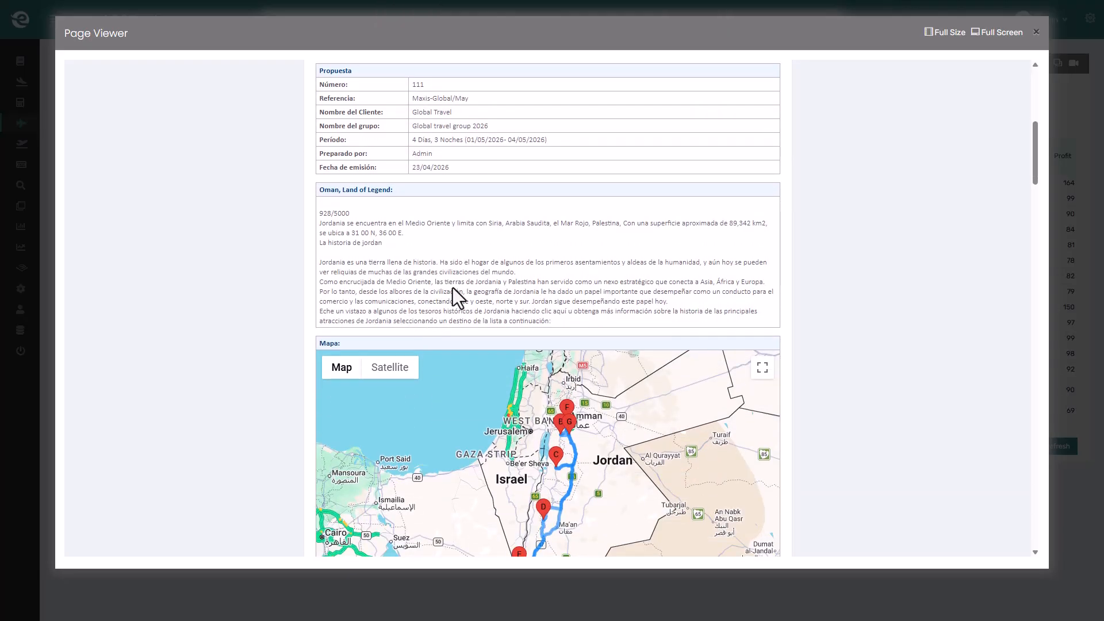
{"action": "scroll", "coordinate": [454, 287], "scroll_direction": "down", "scroll_amount": 3}
{"action": "scroll", "coordinate": [454, 288], "scroll_direction": "down", "scroll_amount": 12}
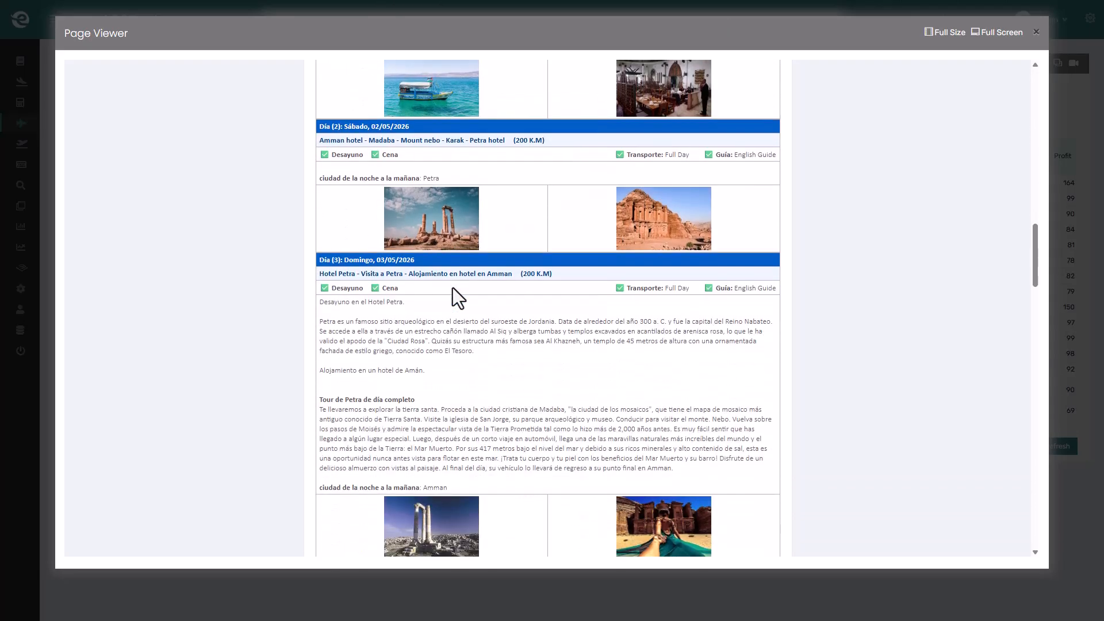
{"action": "scroll", "coordinate": [453, 288], "scroll_direction": "down", "scroll_amount": 5}
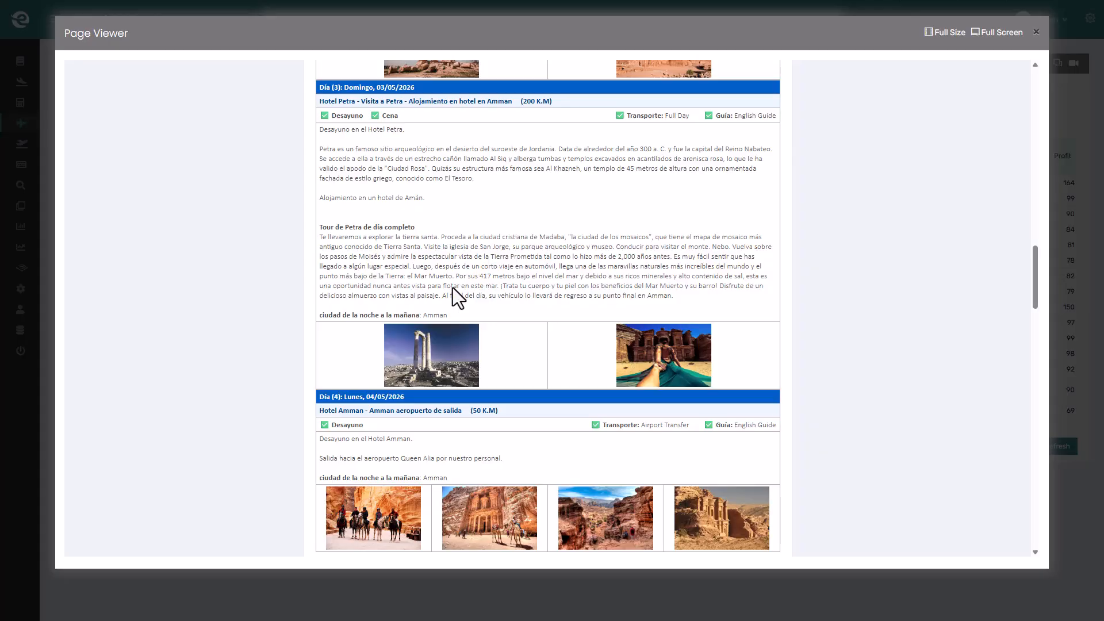
{"action": "scroll", "coordinate": [453, 288], "scroll_direction": "down", "scroll_amount": 10}
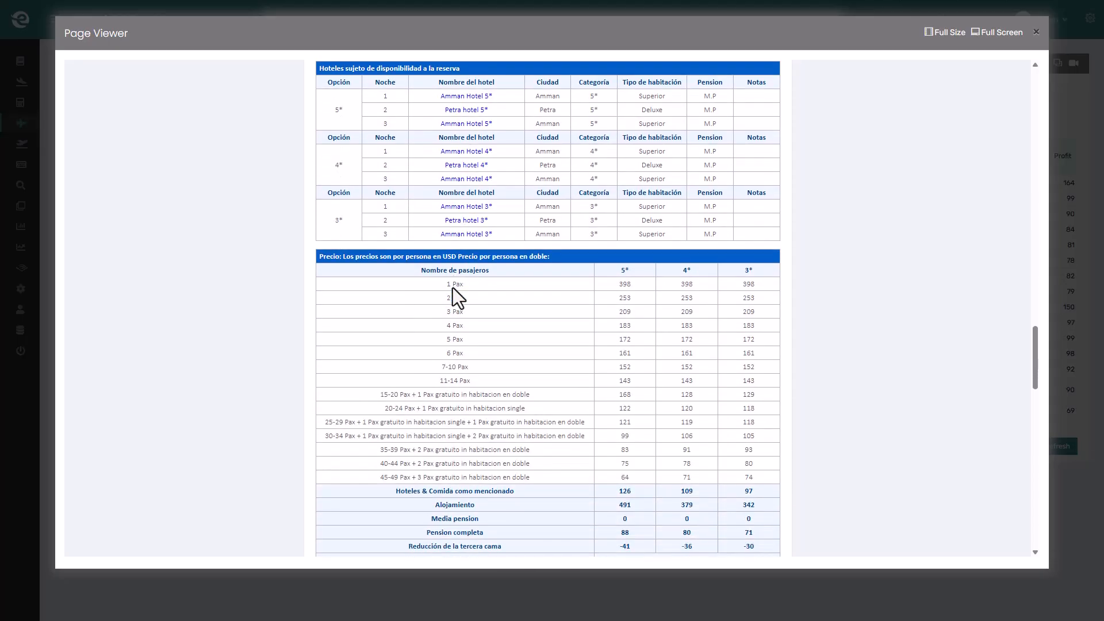
{"action": "scroll", "coordinate": [453, 287], "scroll_direction": "down", "scroll_amount": 8}
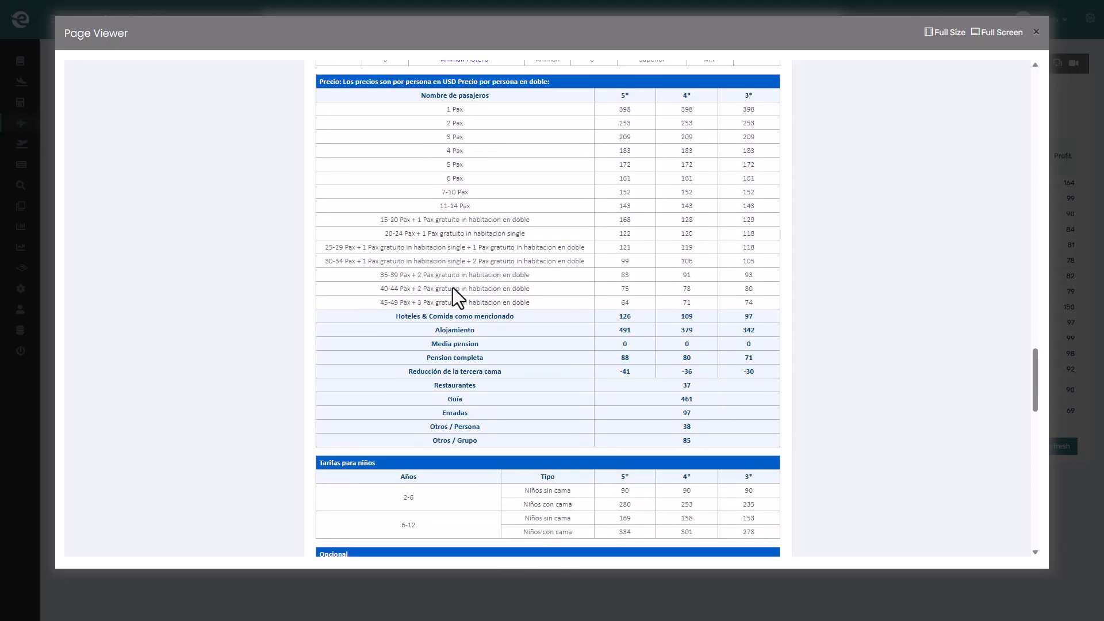
{"action": "scroll", "coordinate": [453, 288], "scroll_direction": "down", "scroll_amount": 10}
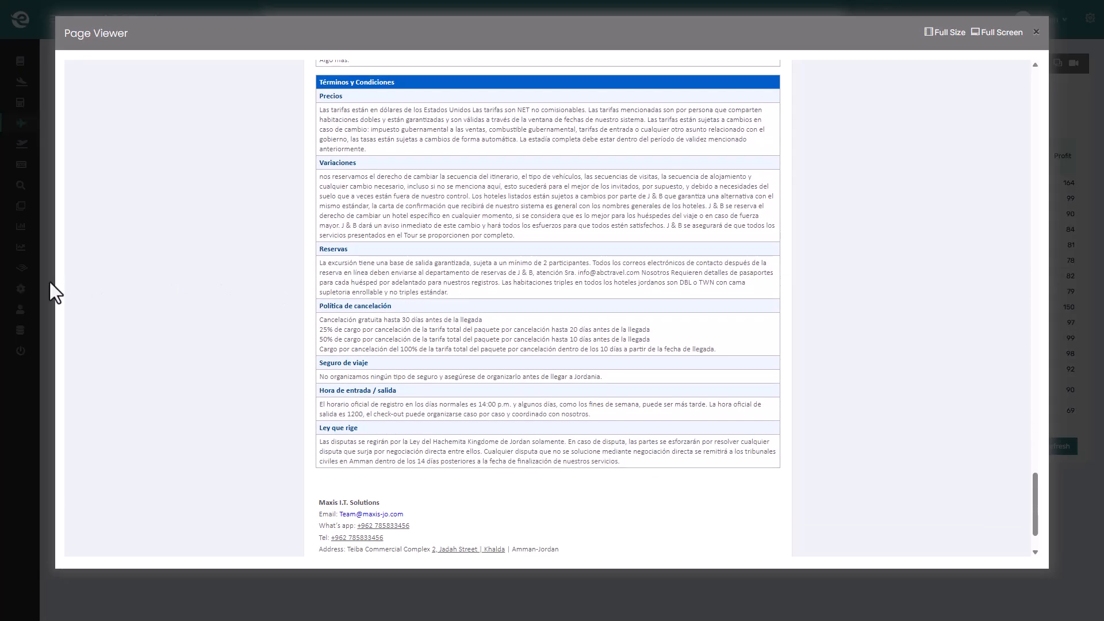
{"action": "left_click", "coordinate": [33, 279]}
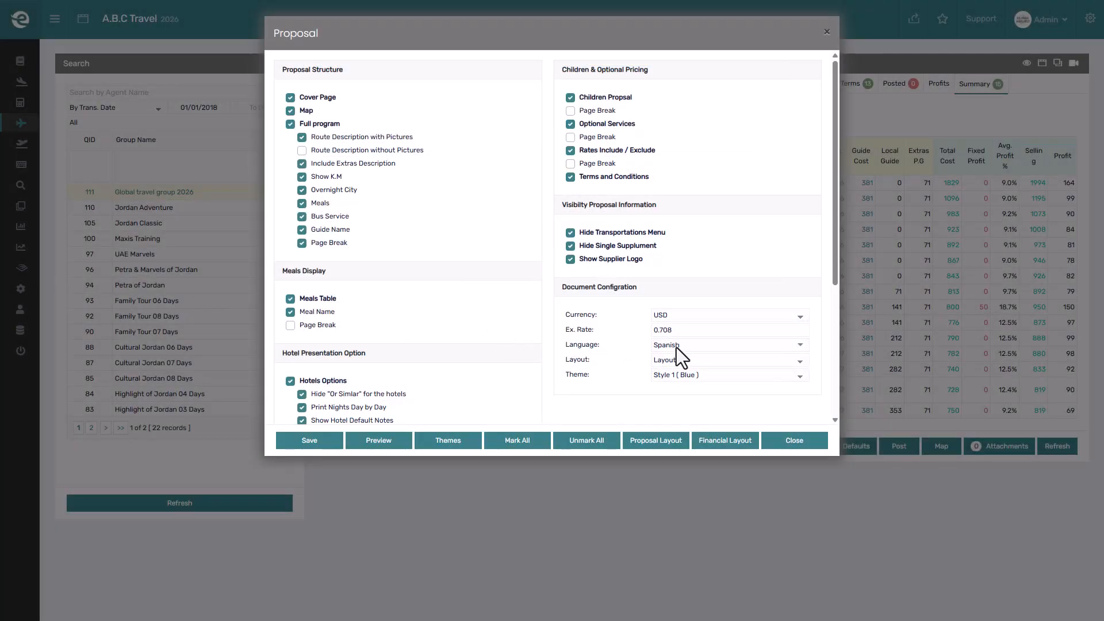
Step: Set the proposal document's language to English and its layout to Layout 1, and save the settings
{"action": "left_click", "coordinate": [677, 348]}
{"action": "left_click", "coordinate": [706, 391]}
{"action": "left_click", "coordinate": [703, 361]}
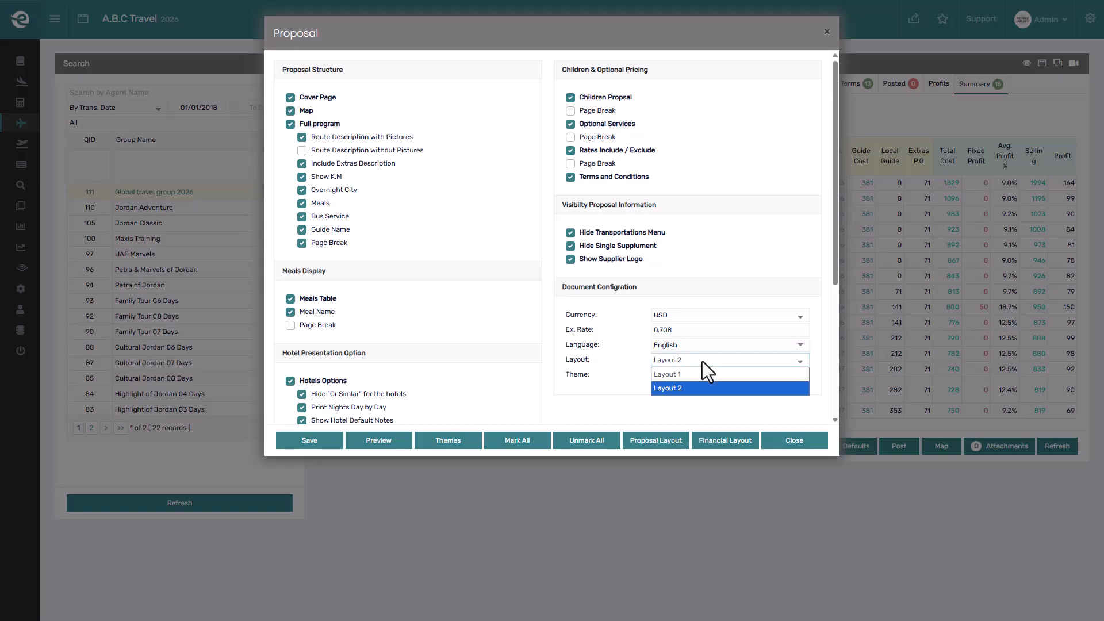
{"action": "left_click", "coordinate": [699, 372]}
{"action": "left_click", "coordinate": [298, 438]}
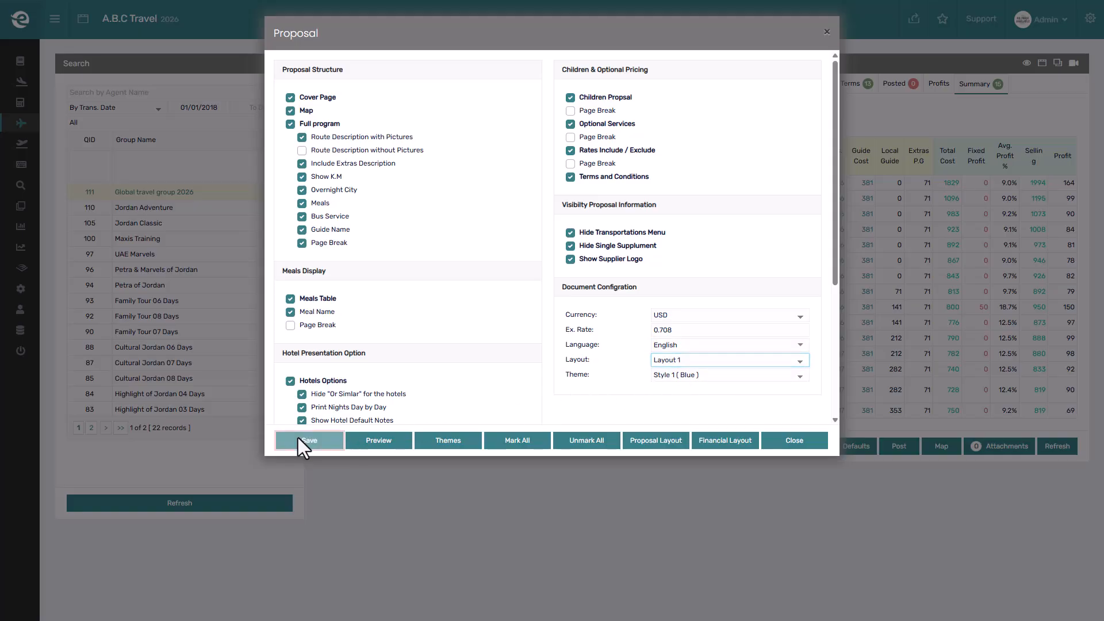
Step: Preview the proposal in Layout 1, examine how the daily itinerary is arranged and close the preview
{"action": "left_click", "coordinate": [379, 439]}
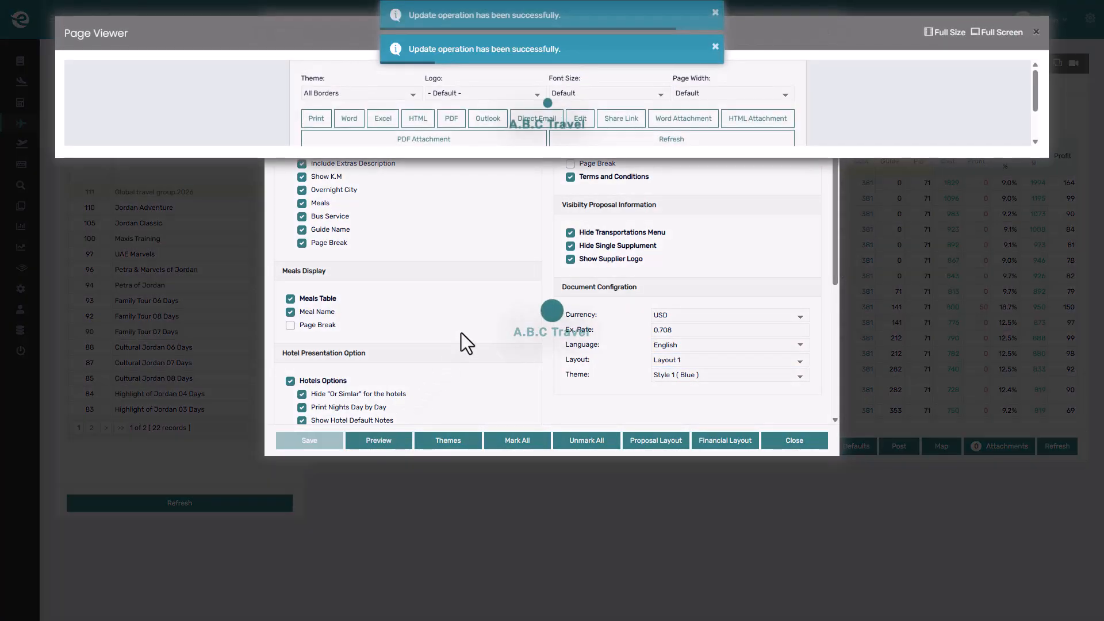
{"action": "scroll", "coordinate": [461, 333], "scroll_direction": "down", "scroll_amount": 15}
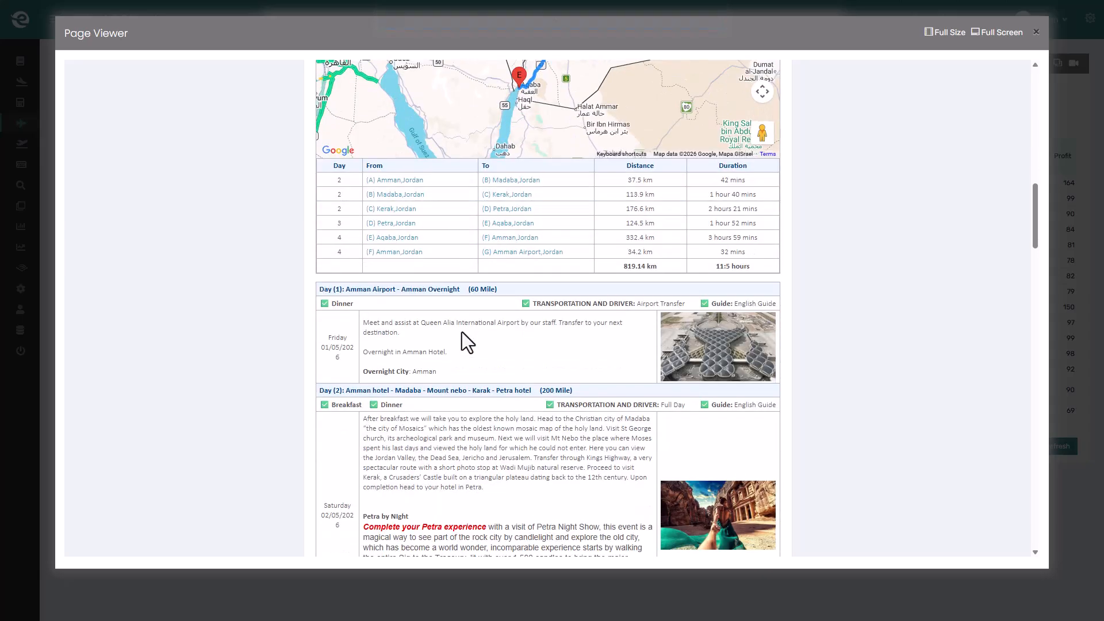
{"action": "scroll", "coordinate": [461, 332], "scroll_direction": "down", "scroll_amount": 12}
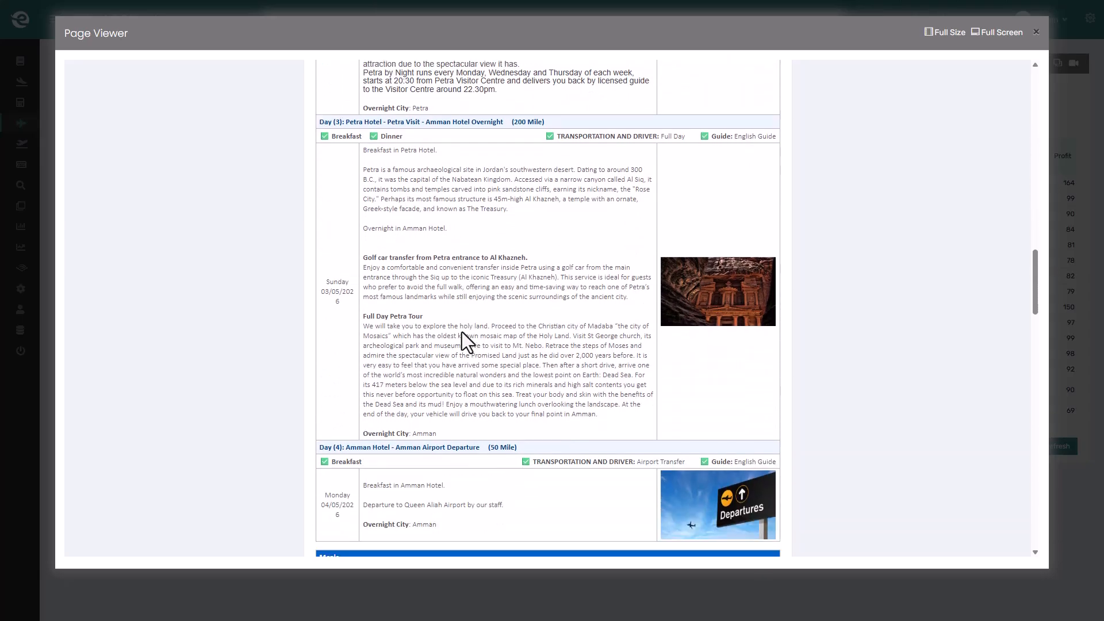
{"action": "left_click", "coordinate": [42, 307]}
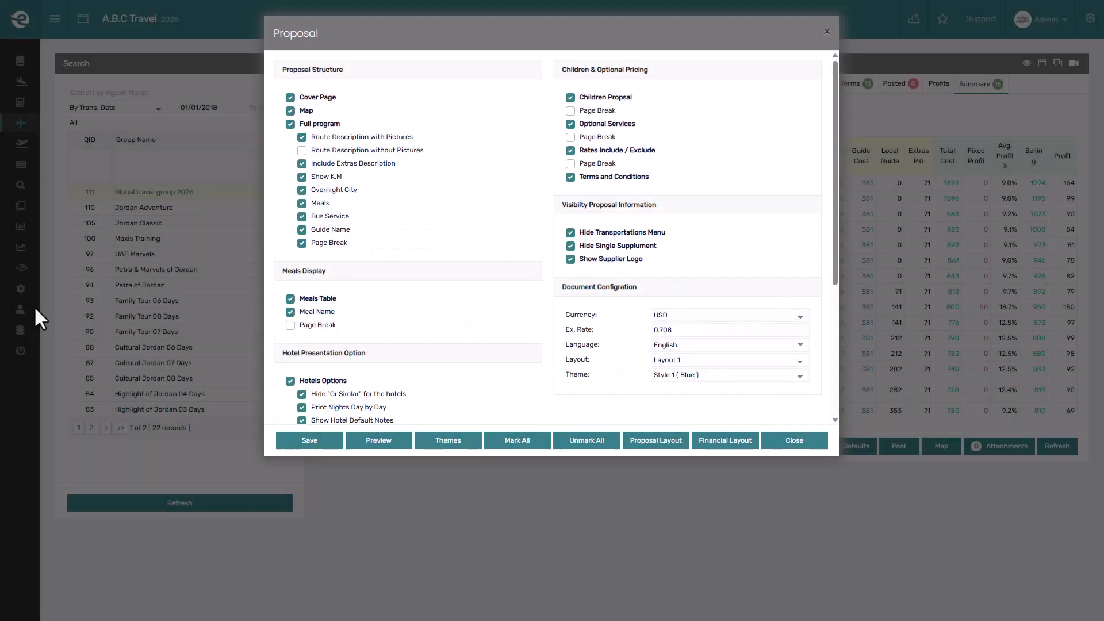
Step: Set the proposal document's layout to Layout 2 and save the settings
{"action": "left_click", "coordinate": [681, 364]}
{"action": "left_click", "coordinate": [686, 382]}
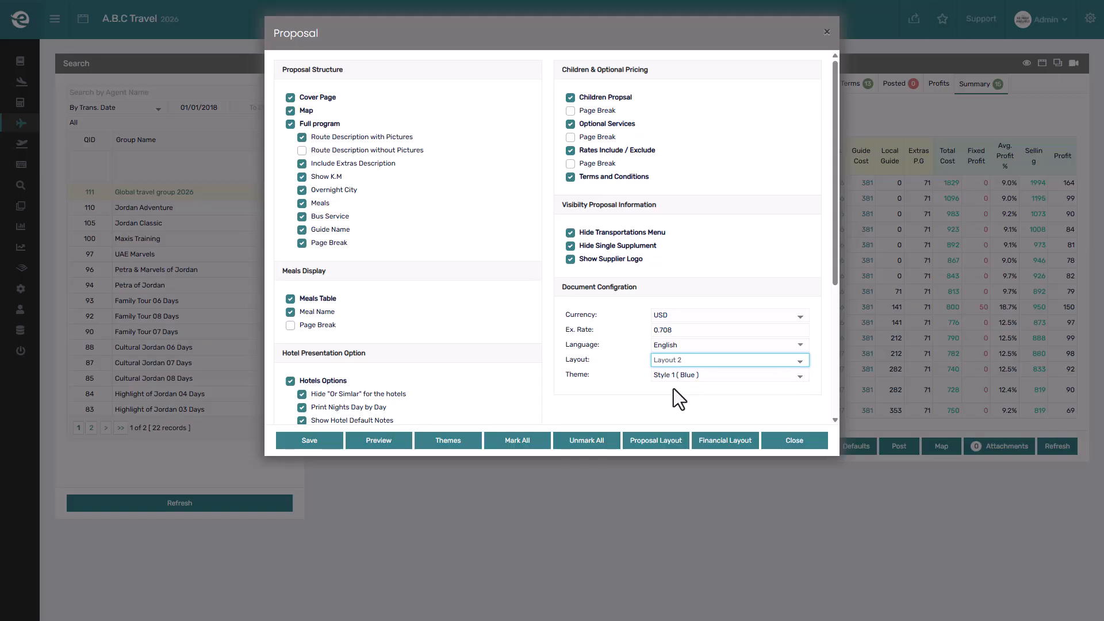
{"action": "left_click", "coordinate": [320, 439]}
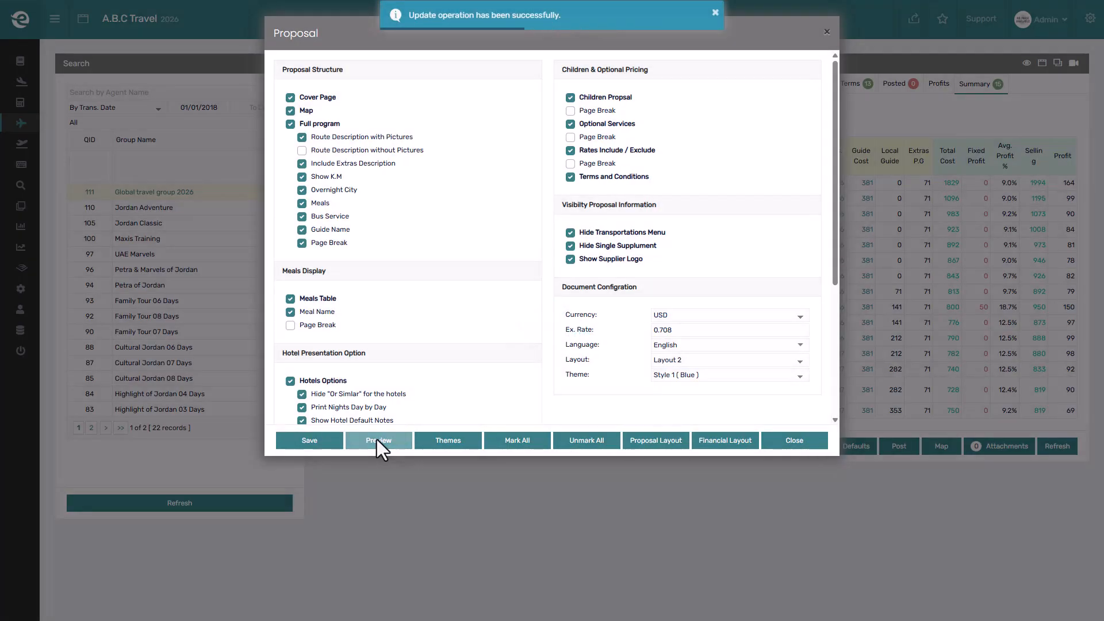
Step: Preview the proposal in Layout 2, examine the day-by-day program with its pictures and close the preview
{"action": "left_click", "coordinate": [378, 439]}
{"action": "scroll", "coordinate": [428, 402], "scroll_direction": "down", "scroll_amount": 15}
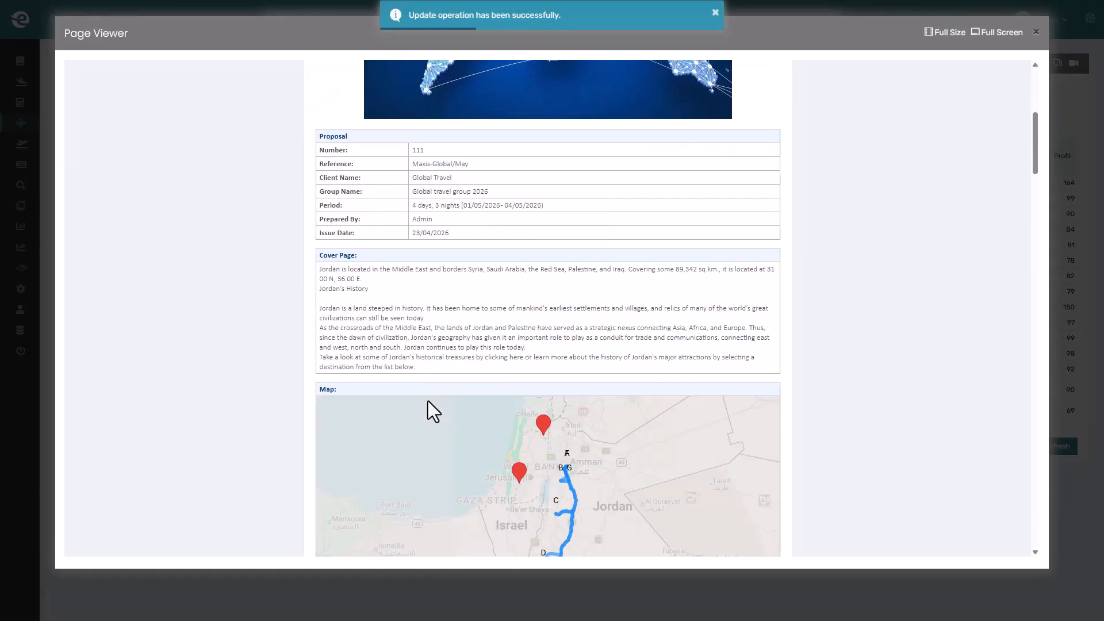
{"action": "scroll", "coordinate": [428, 402], "scroll_direction": "down", "scroll_amount": 7}
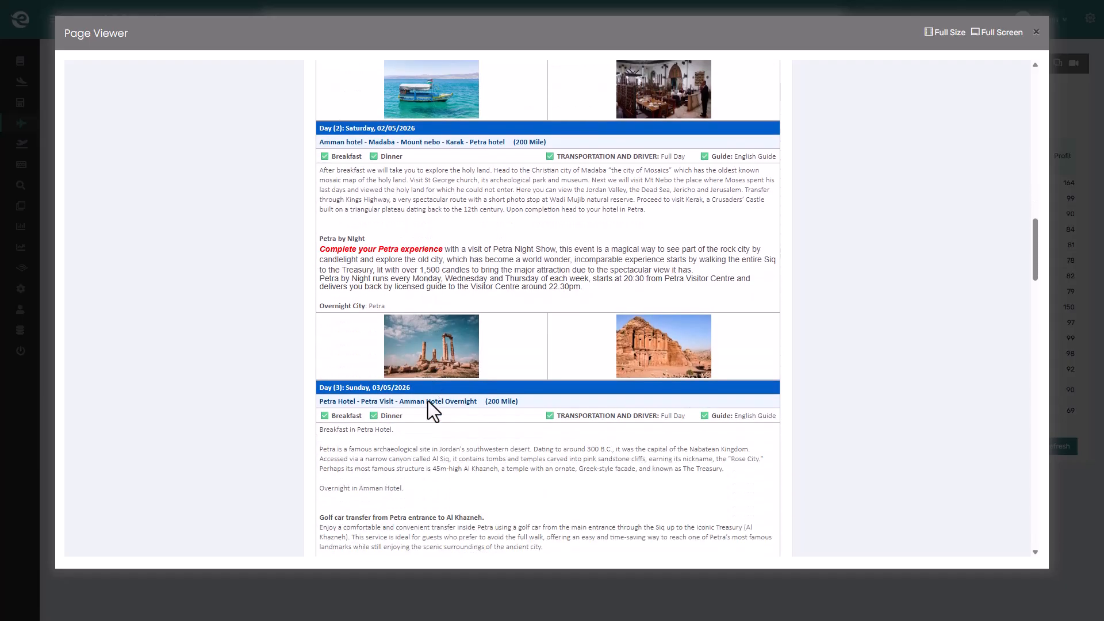
{"action": "scroll", "coordinate": [450, 334], "scroll_direction": "down", "scroll_amount": 7}
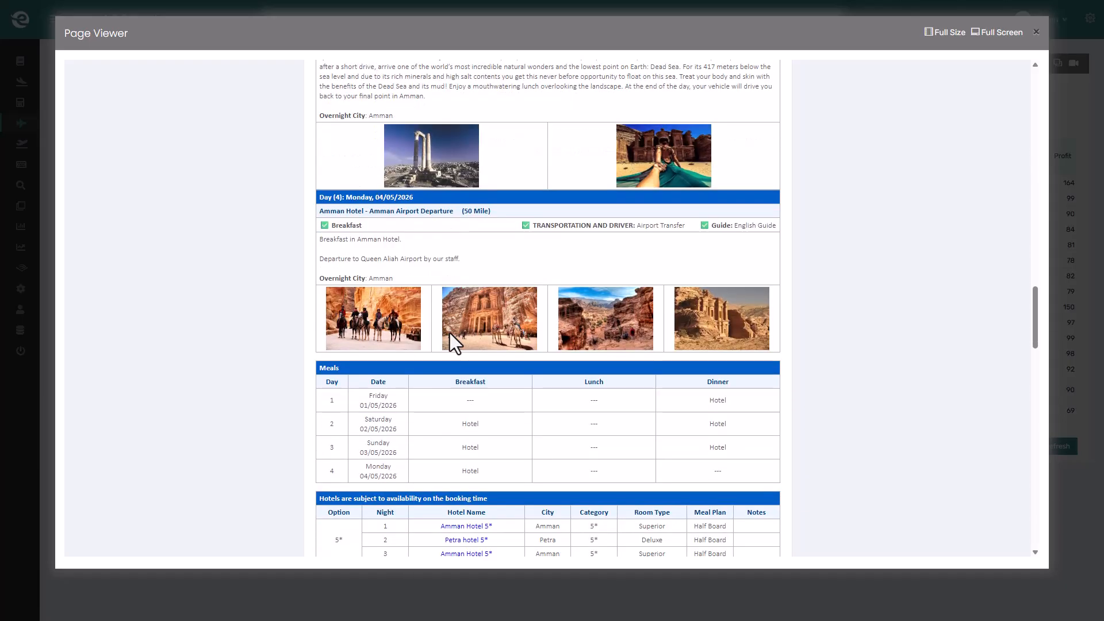
{"action": "left_click", "coordinate": [41, 302]}
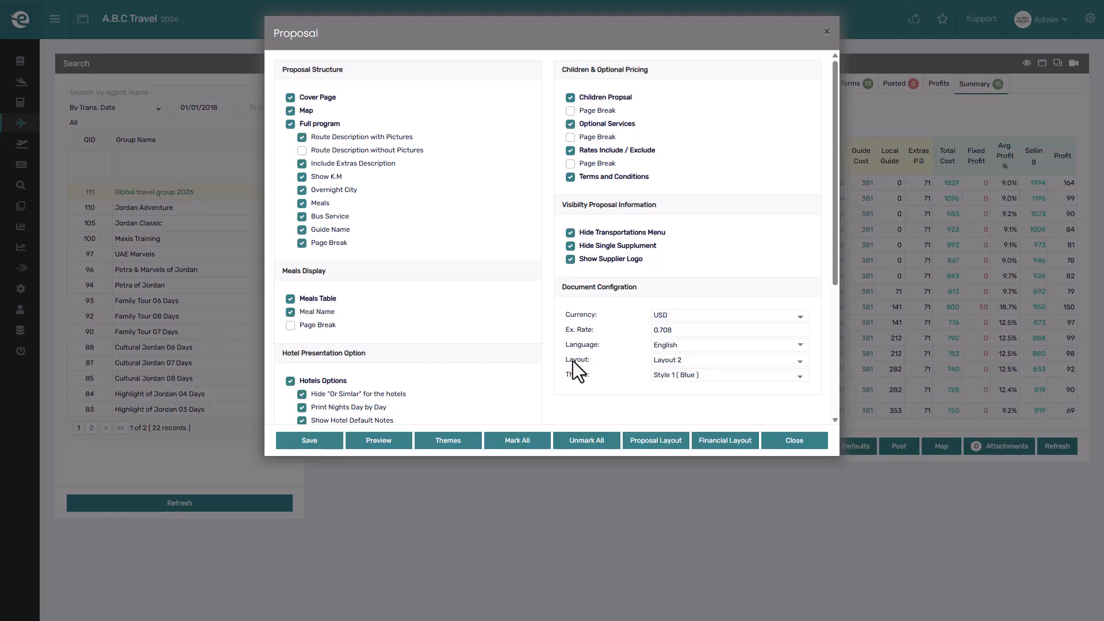
Step: Set the proposal document's theme to Style 2 (beach) and save the settings
{"action": "left_click", "coordinate": [704, 375]}
{"action": "left_click", "coordinate": [709, 400]}
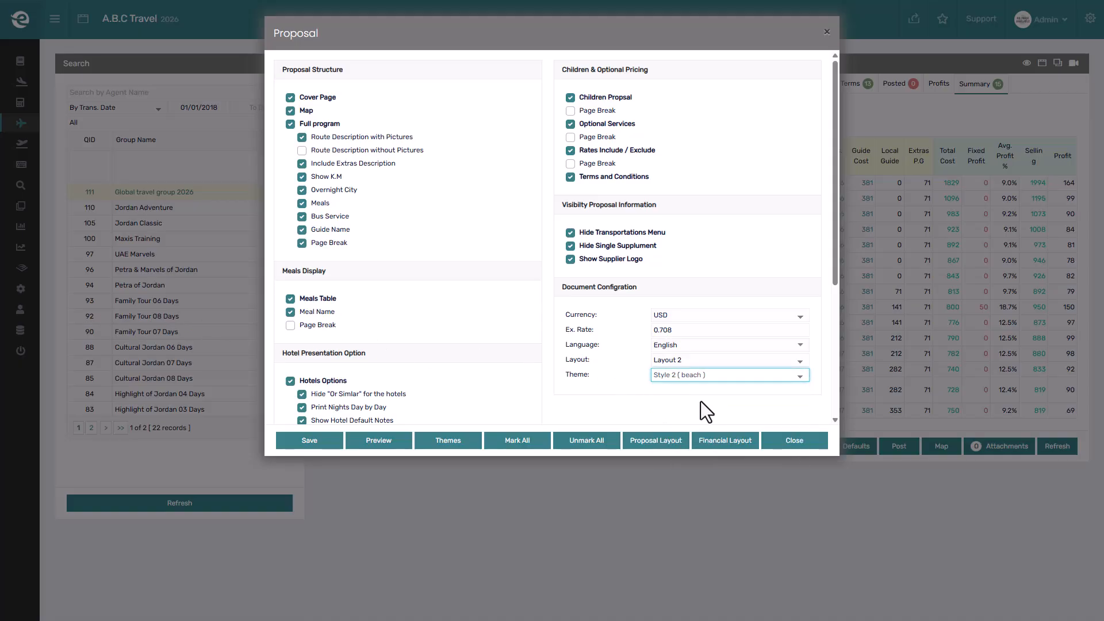
{"action": "left_click", "coordinate": [313, 443]}
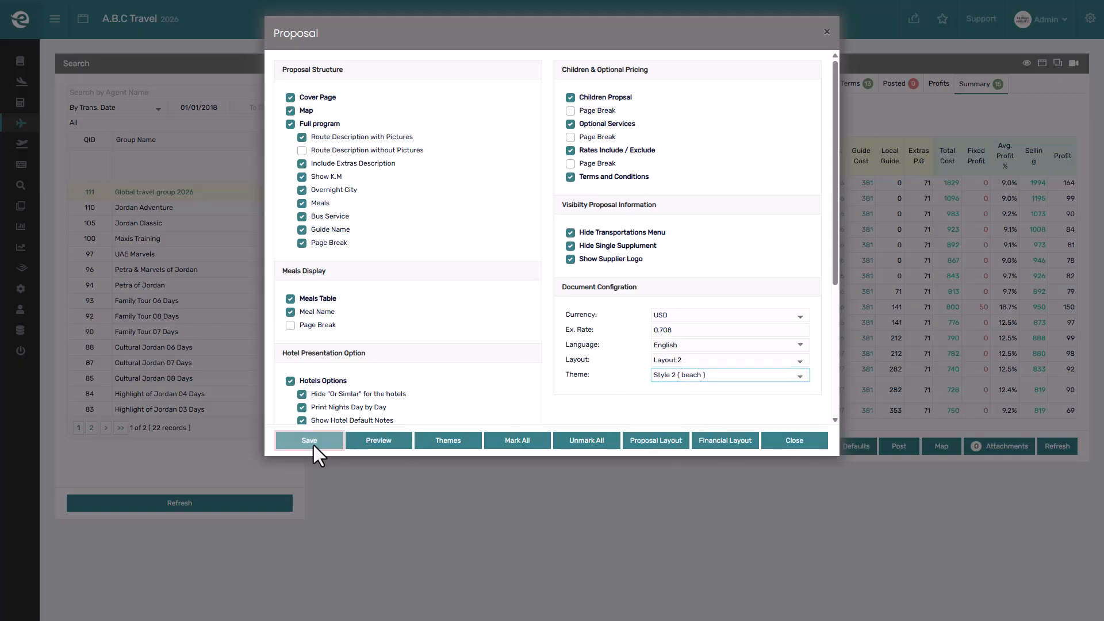
Step: Preview the proposal and examine how the beach theme styles its details and cover page sections
{"action": "left_click", "coordinate": [392, 445]}
{"action": "scroll", "coordinate": [404, 411], "scroll_direction": "down", "scroll_amount": 7}
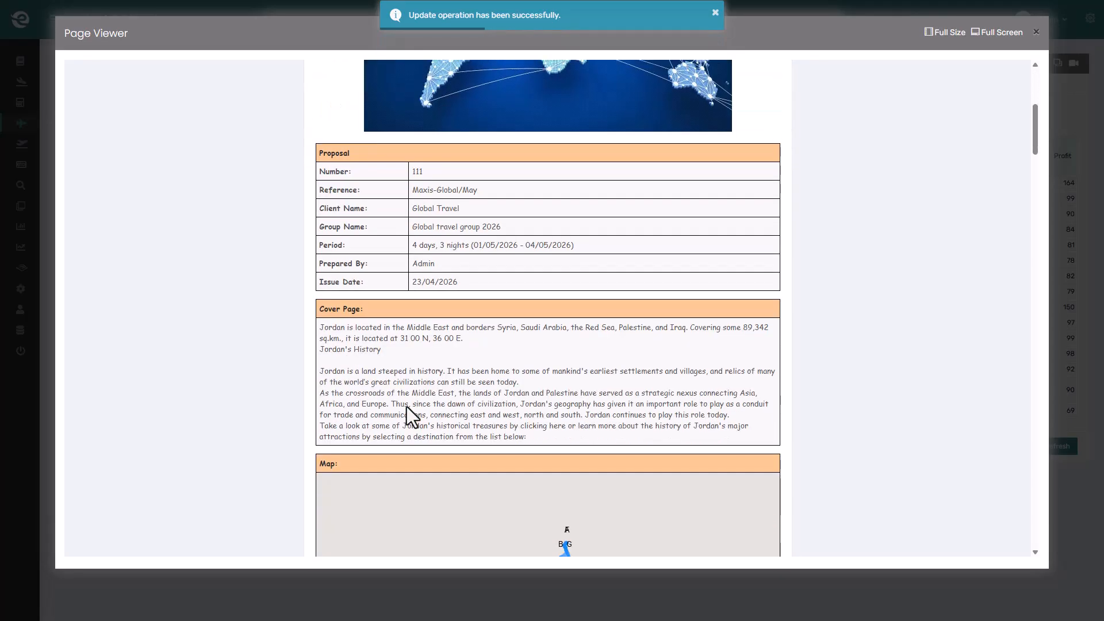
{"action": "scroll", "coordinate": [406, 406], "scroll_direction": "up", "scroll_amount": 7}
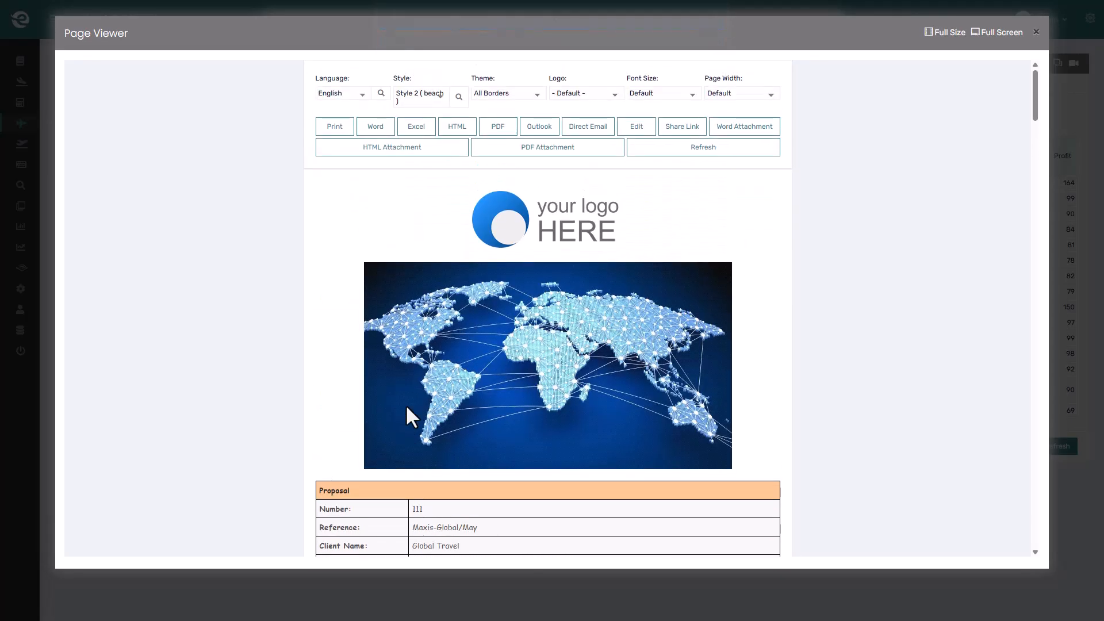
Step: Switch the previewed proposal's style to Style 3 (Green) and check the restyled details, cover page and map sections
{"action": "left_click", "coordinate": [414, 98]}
{"action": "left_click", "coordinate": [441, 192]}
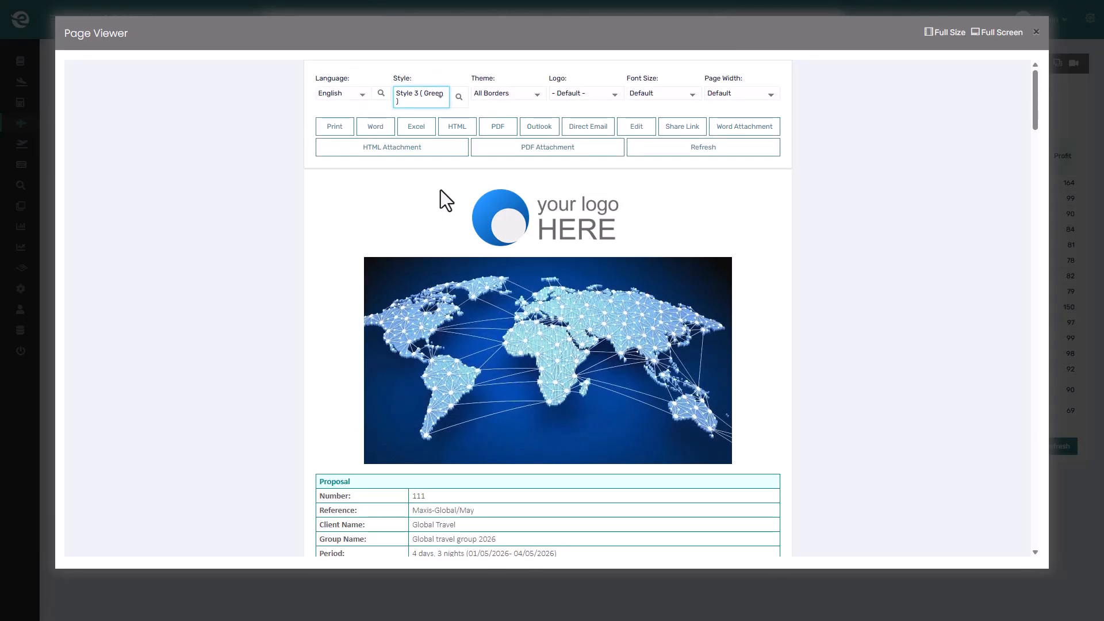
{"action": "scroll", "coordinate": [441, 189], "scroll_direction": "down", "scroll_amount": 5}
{"action": "scroll", "coordinate": [441, 190], "scroll_direction": "down", "scroll_amount": 3}
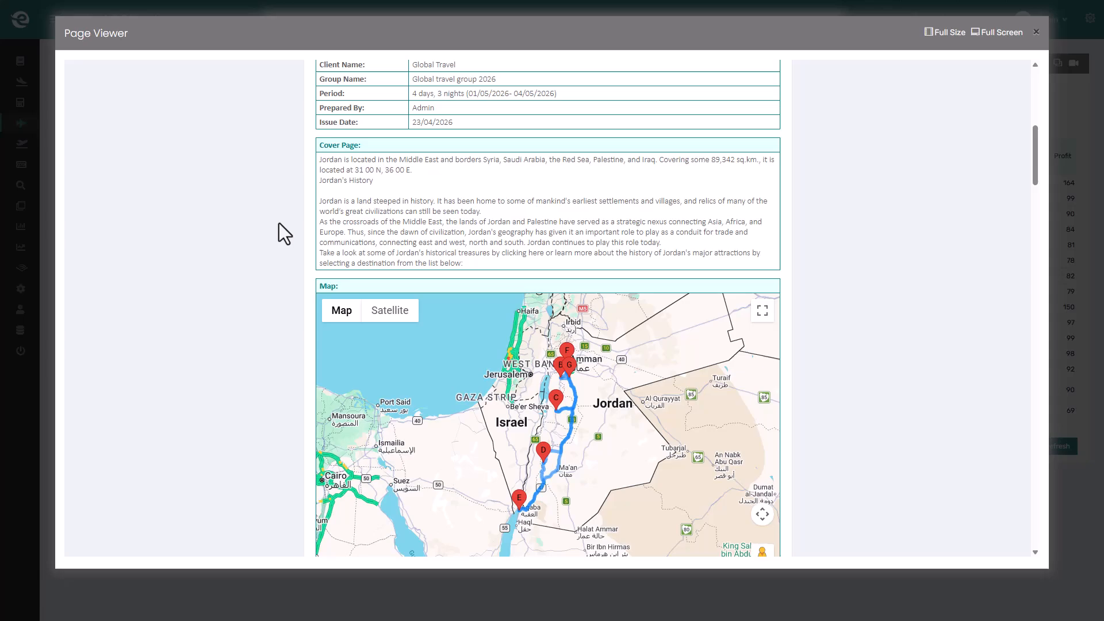
Step: Close the proposal preview, then mark all proposal options and unmark them all again
{"action": "left_click", "coordinate": [22, 274]}
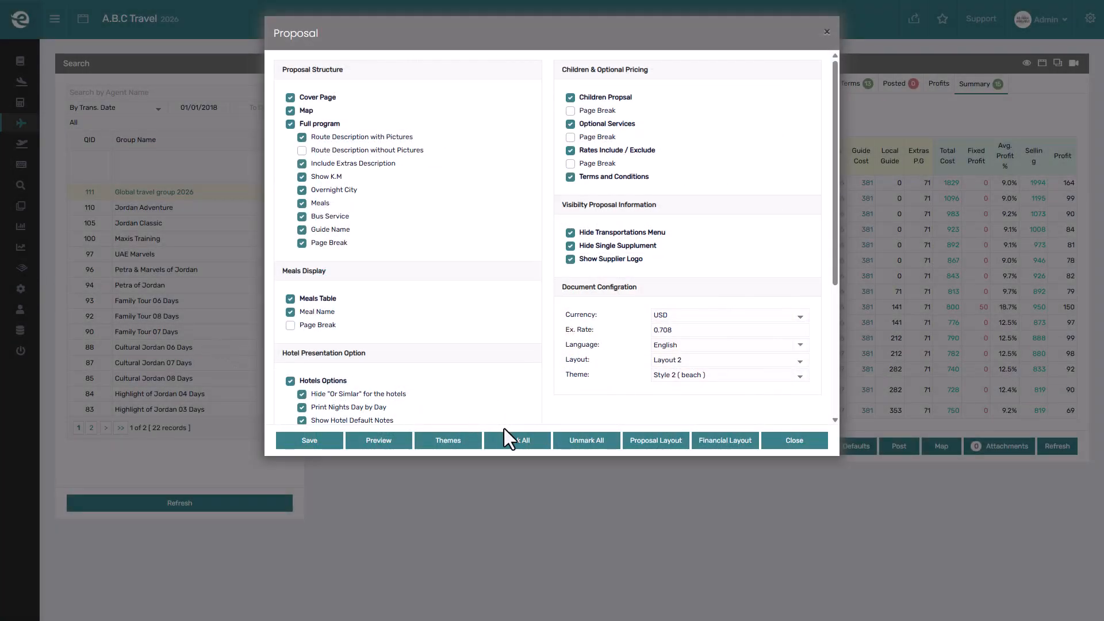
{"action": "left_click", "coordinate": [544, 441]}
{"action": "left_click", "coordinate": [587, 442]}
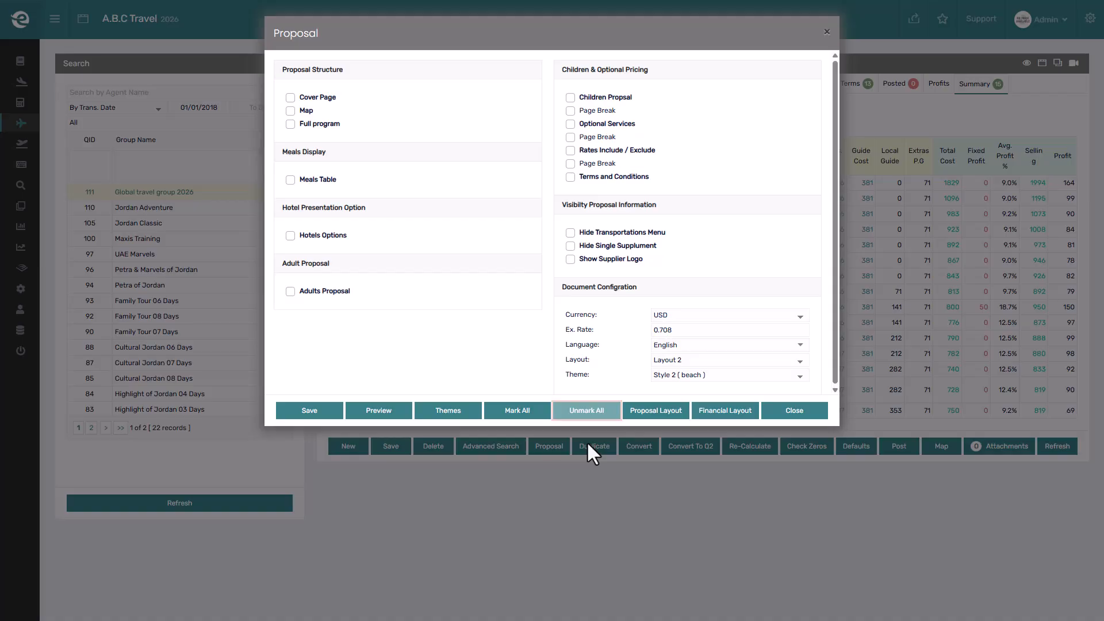
Step: Apply the Proposal Layout preset, replace it with the Financial Layout preset and close the proposal settings
{"action": "left_click", "coordinate": [650, 413]}
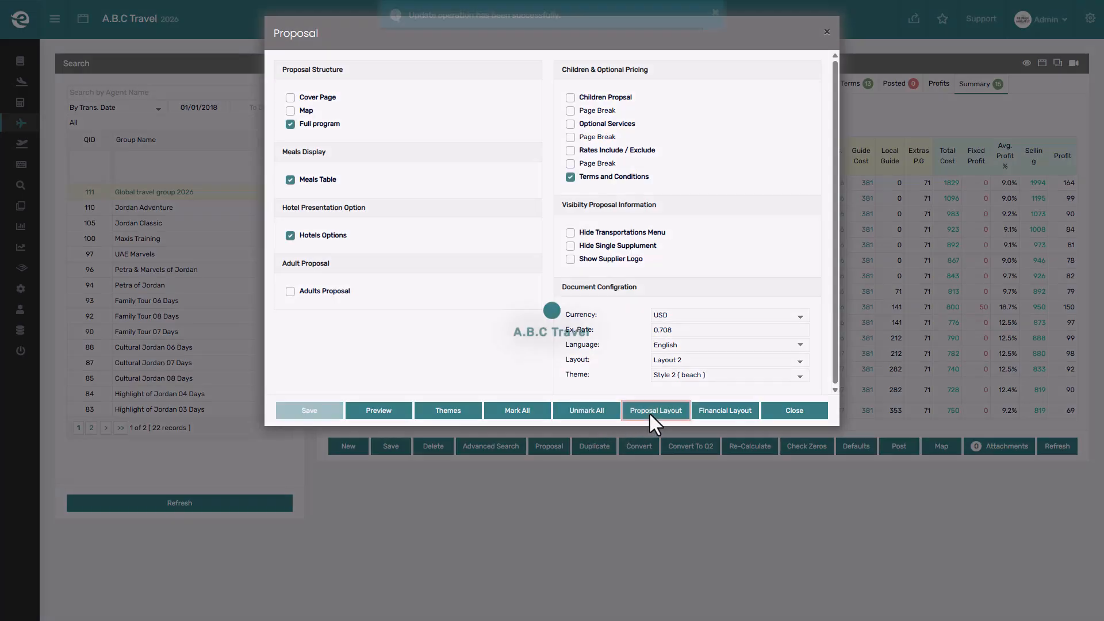
{"action": "left_click", "coordinate": [726, 412]}
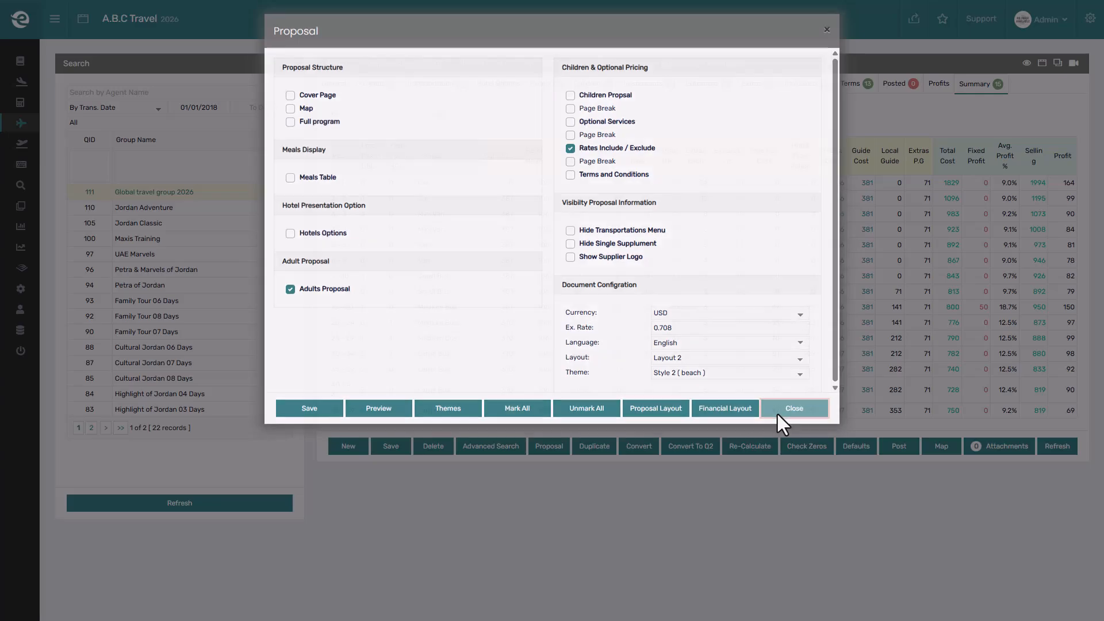
{"action": "left_click", "coordinate": [778, 412]}
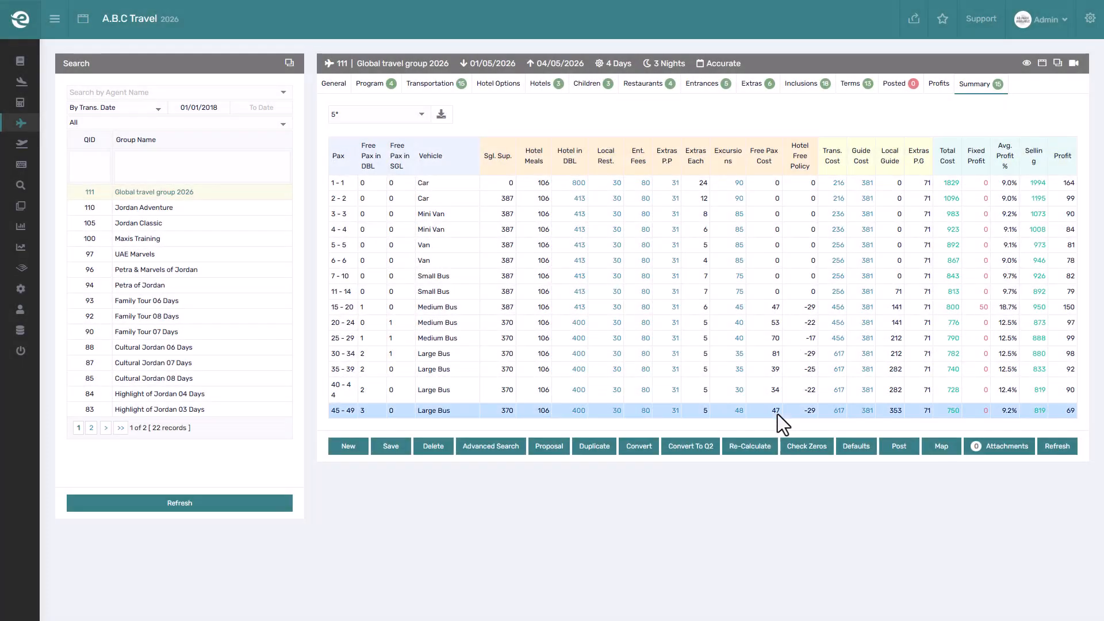
Step: Duplicate the quotation as Global travel group 2026_1, then reopen the original Global travel group 2026 quotation
{"action": "left_click", "coordinate": [595, 443]}
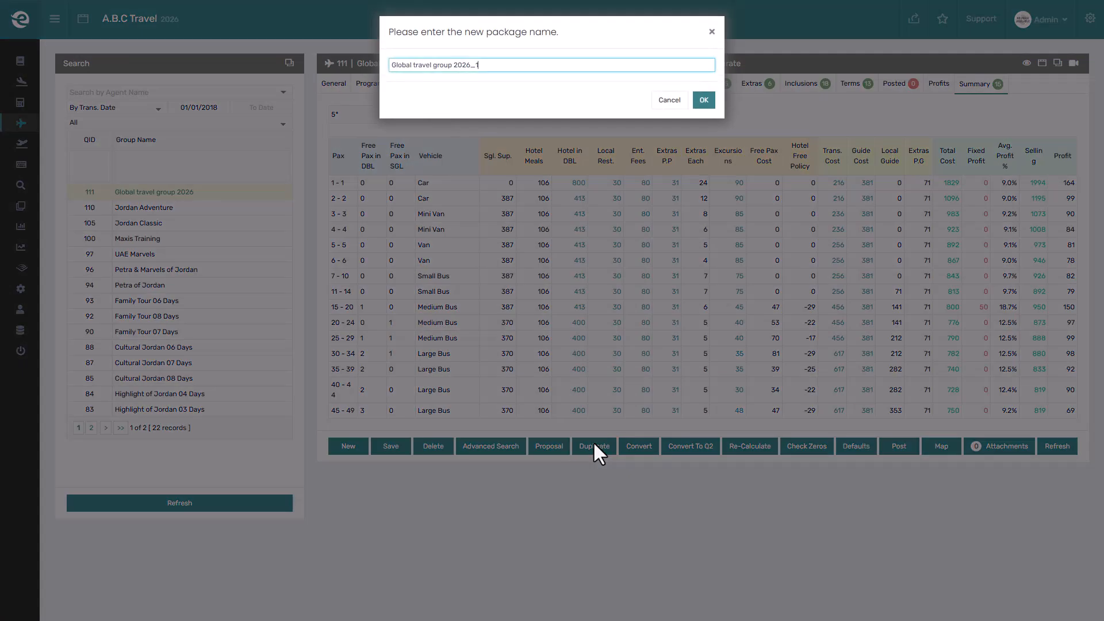
{"action": "left_click", "coordinate": [700, 99]}
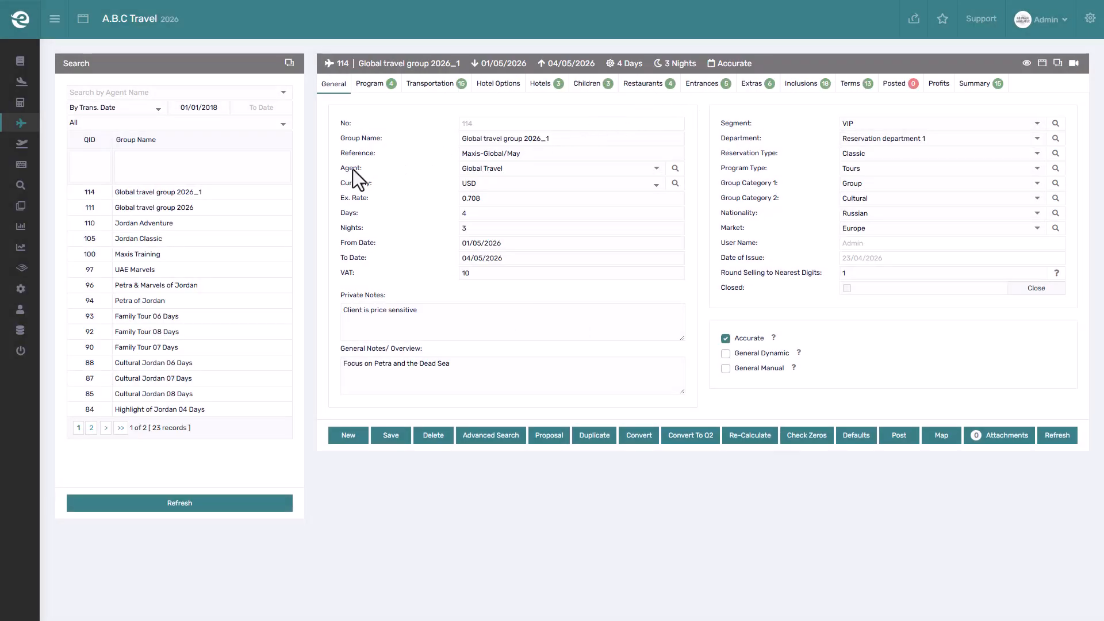
{"action": "left_click", "coordinate": [264, 188]}
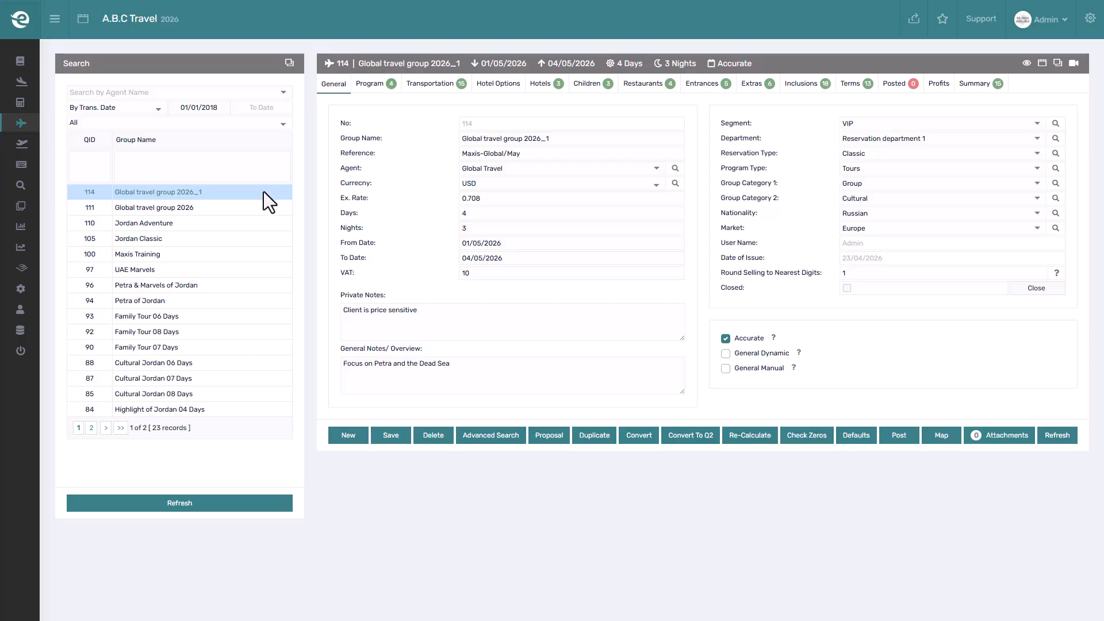
{"action": "left_click", "coordinate": [261, 207]}
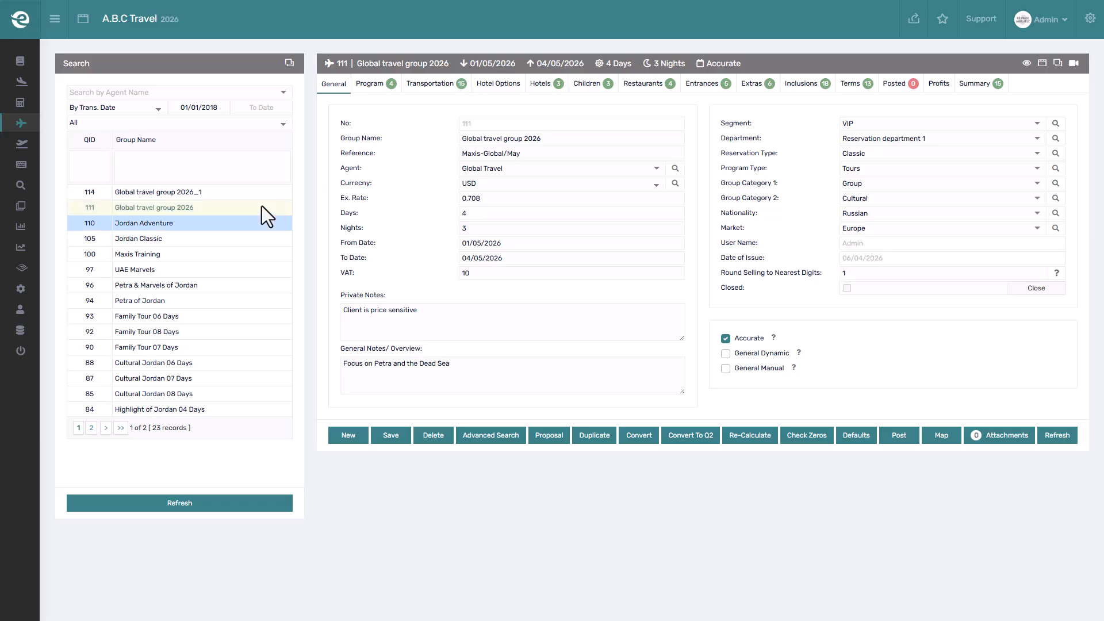
Step: Convert the quotation into an excursion named Global travel group 2026 and review its prices per pax bracket
{"action": "left_click", "coordinate": [636, 436]}
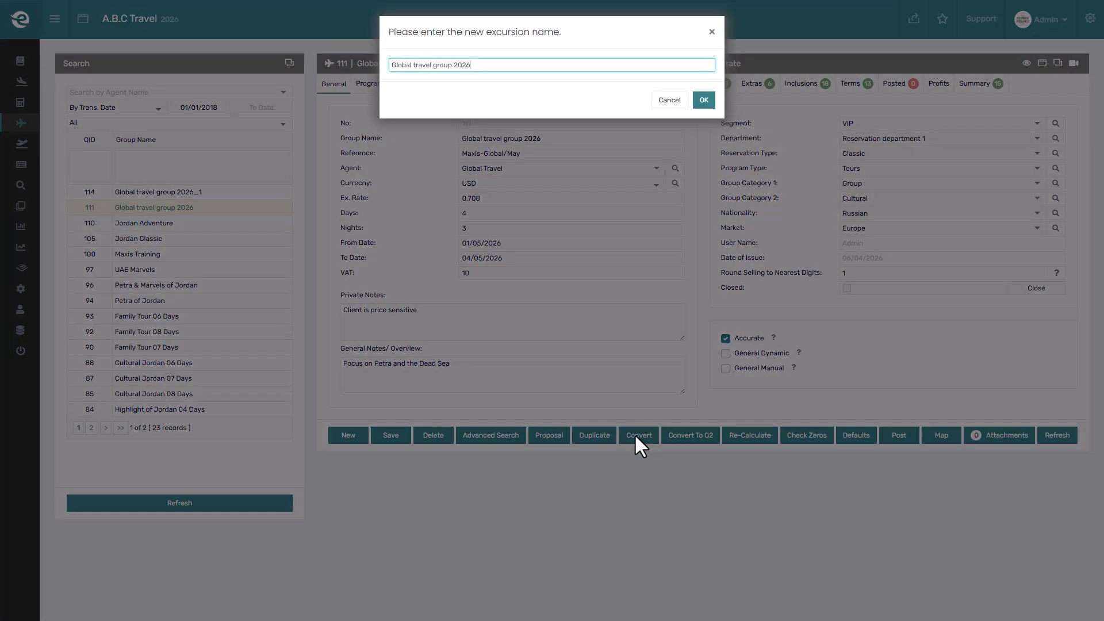
{"action": "left_click", "coordinate": [705, 106]}
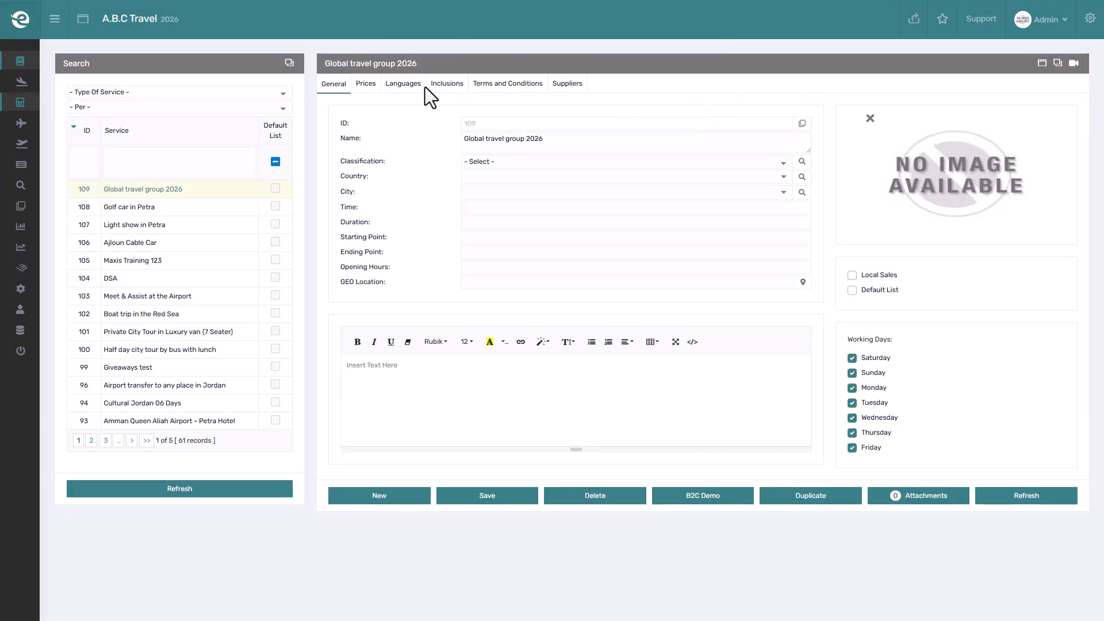
{"action": "left_click", "coordinate": [374, 84]}
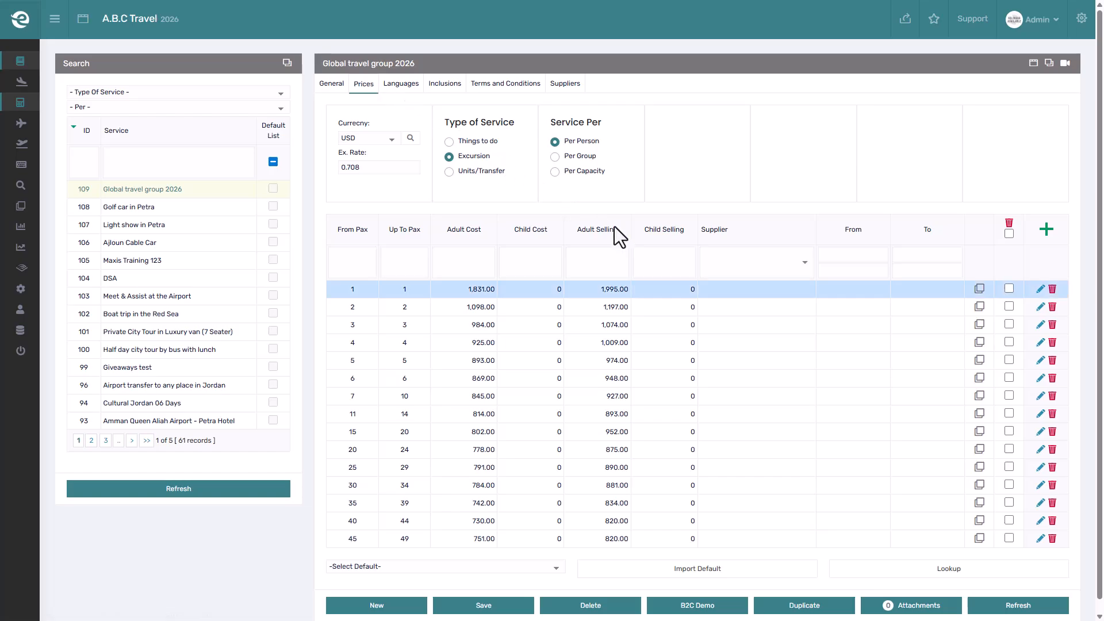
{"action": "left_click", "coordinate": [724, 292]}
{"action": "scroll", "coordinate": [723, 292], "scroll_direction": "down", "scroll_amount": 1}
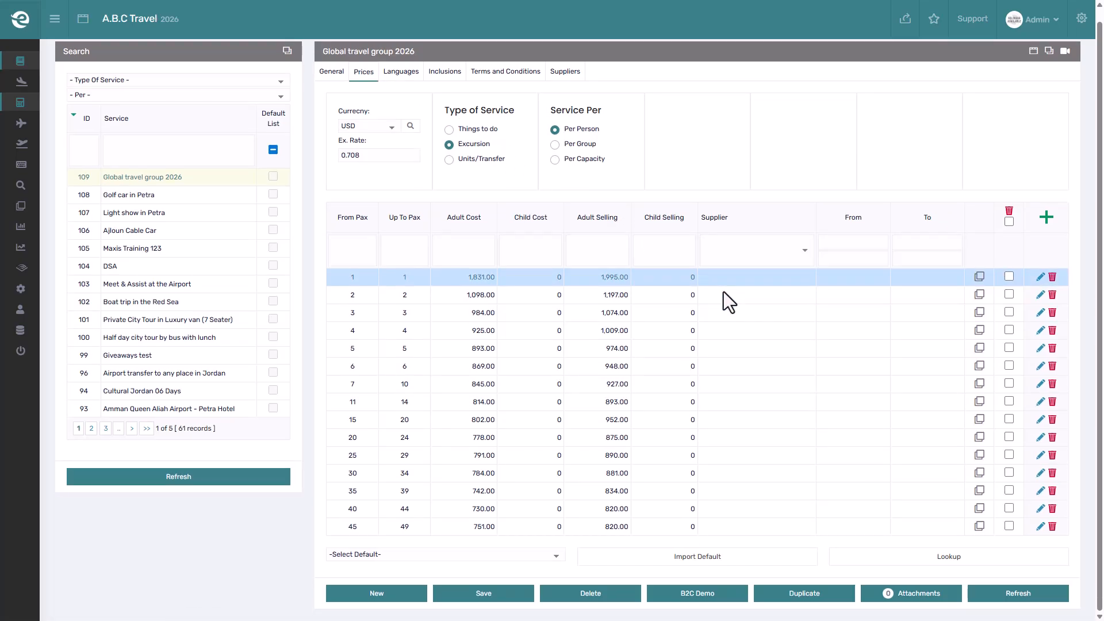
{"action": "scroll", "coordinate": [724, 292], "scroll_direction": "up", "scroll_amount": 1}
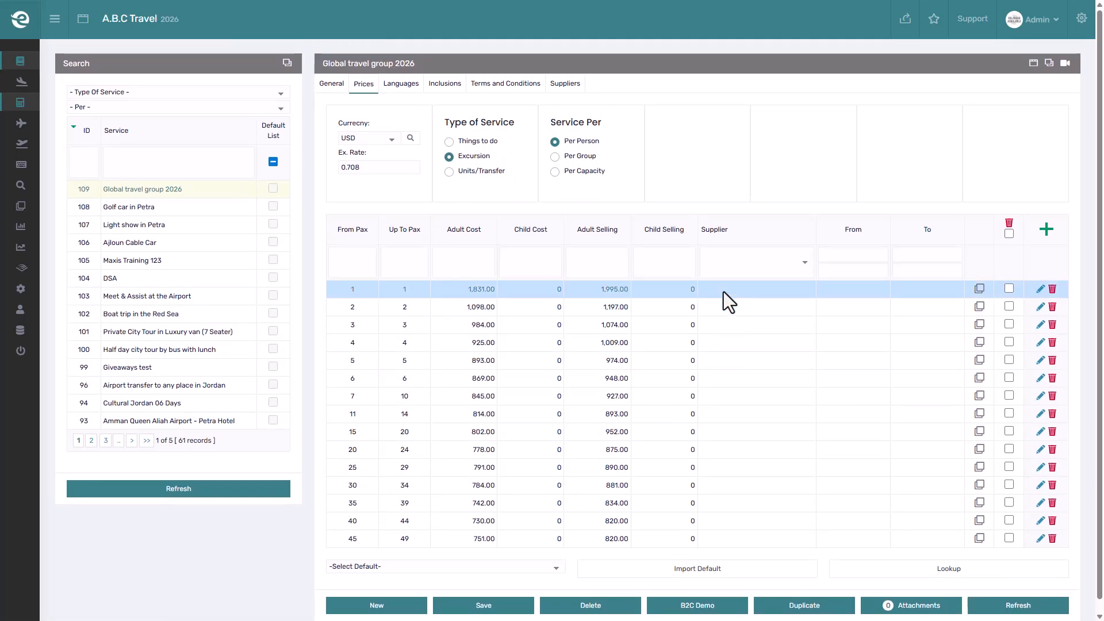
Step: Return to the Global travel group 2026 quotation and convert it to a Q2 quotation
{"action": "key", "text": "ctrl+Tab"}
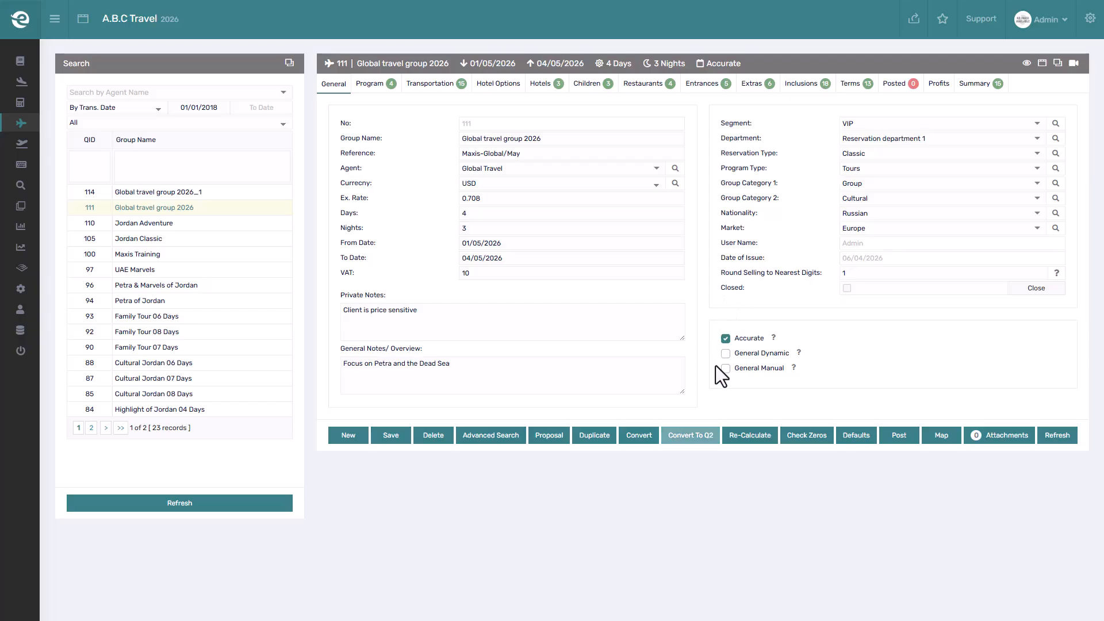
{"action": "left_click", "coordinate": [708, 439]}
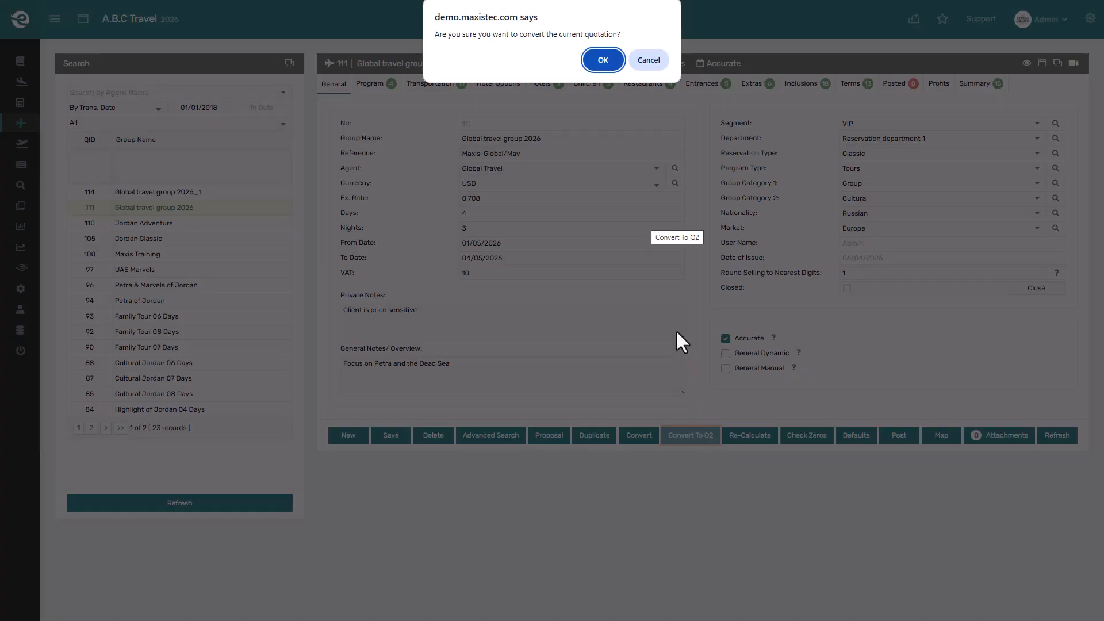
{"action": "left_click", "coordinate": [600, 62]}
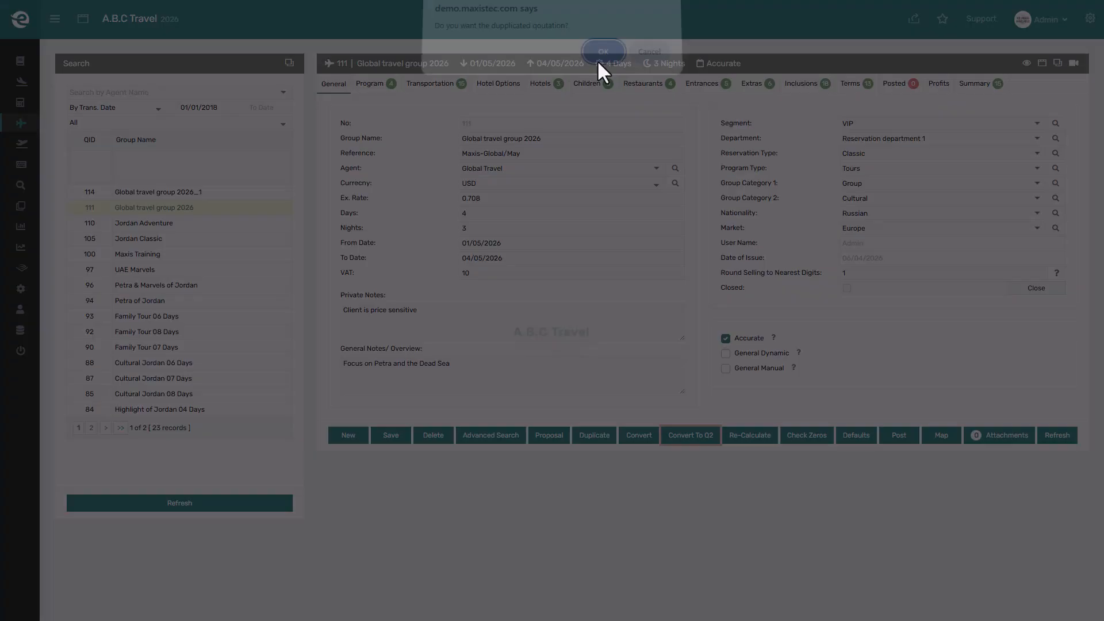
{"action": "left_click", "coordinate": [600, 61]}
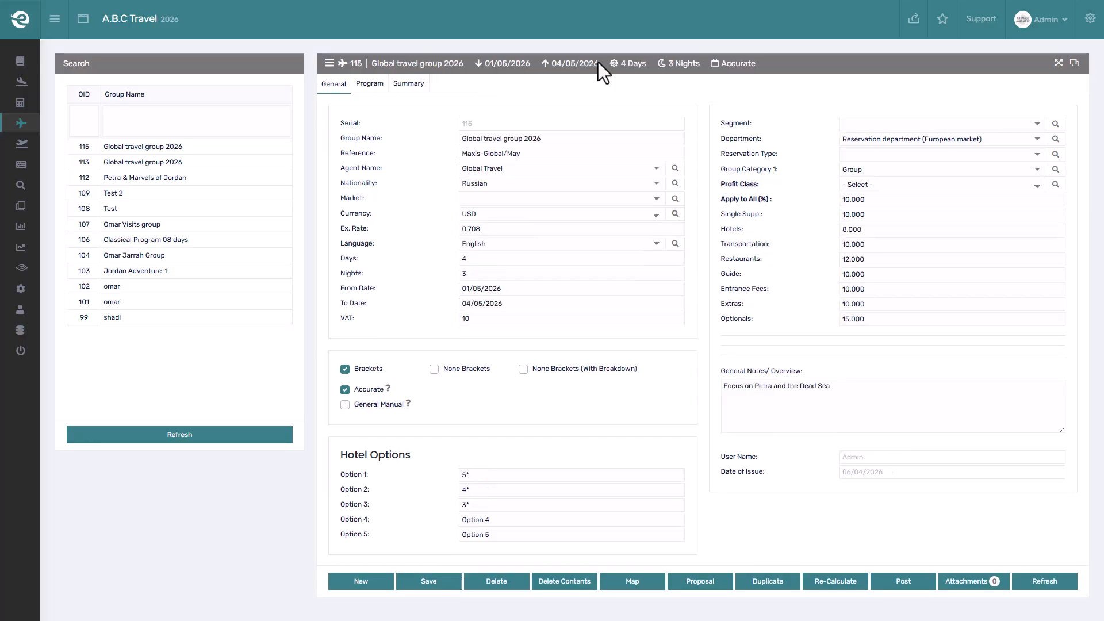
Step: Examine the Q2 quotation's program for days 1 and 2 and look at the hotel entry form
{"action": "left_click", "coordinate": [371, 86]}
{"action": "left_click", "coordinate": [410, 153]}
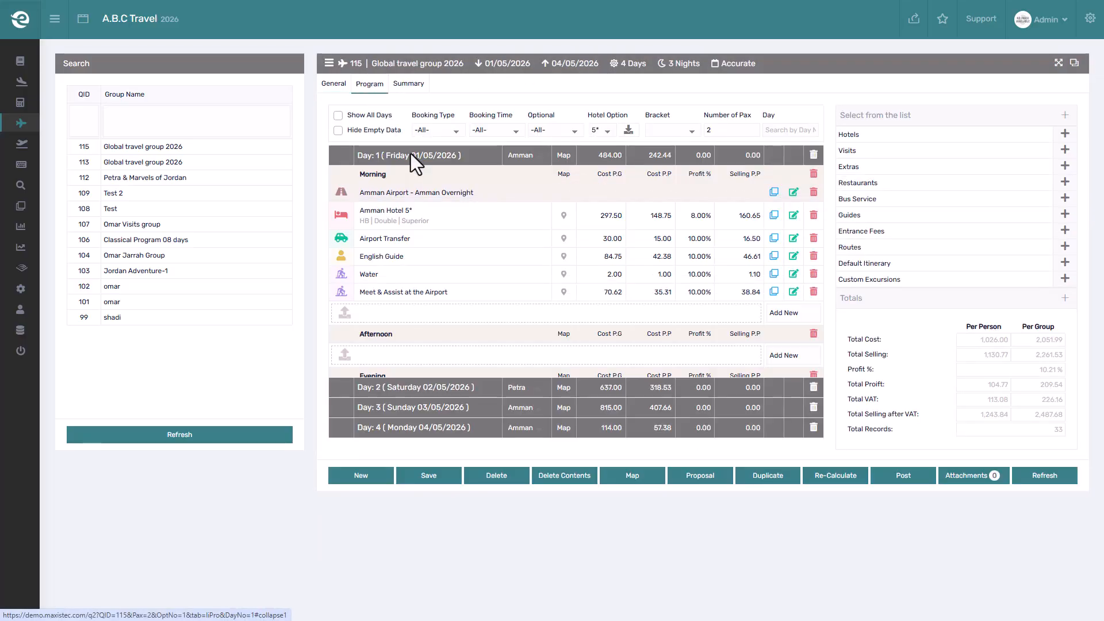
{"action": "left_click", "coordinate": [416, 160]}
{"action": "left_click", "coordinate": [416, 178]}
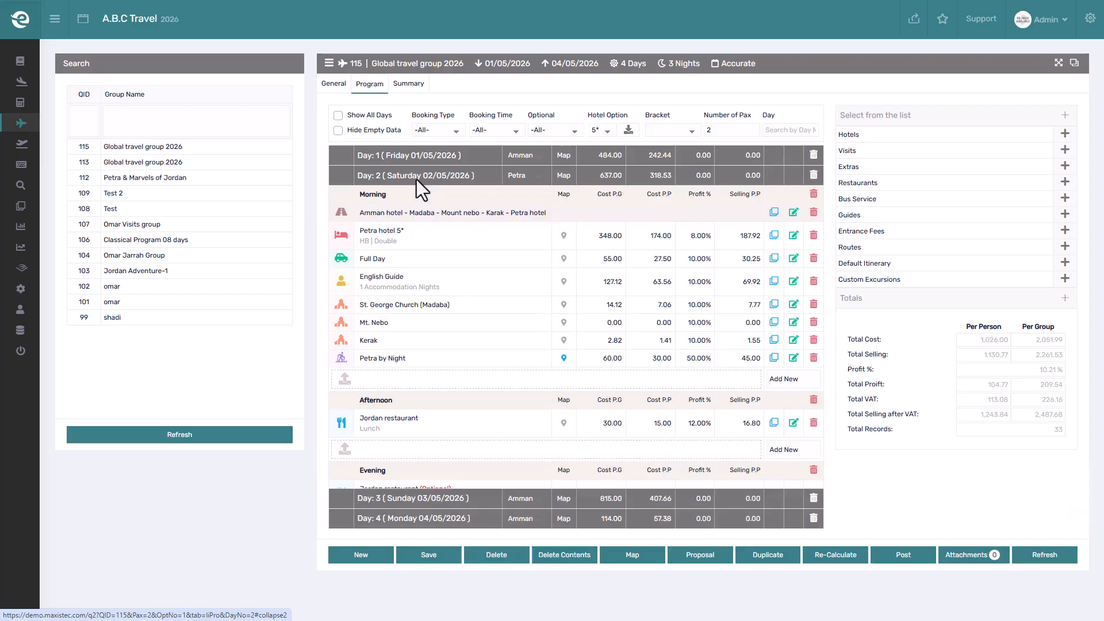
{"action": "left_click", "coordinate": [427, 175]}
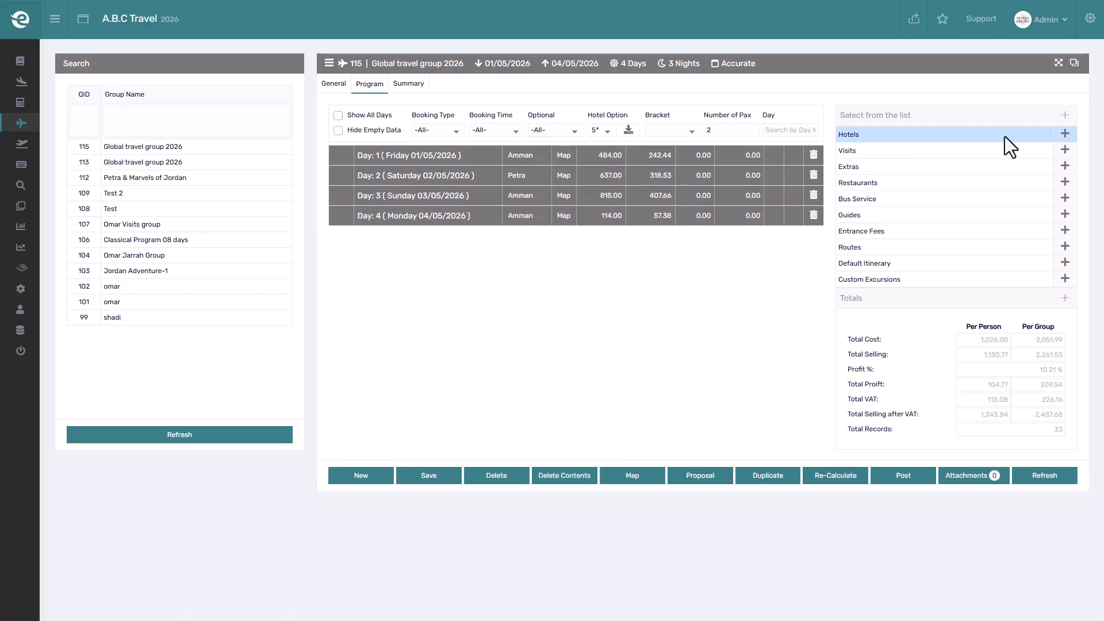
{"action": "left_click", "coordinate": [1057, 133]}
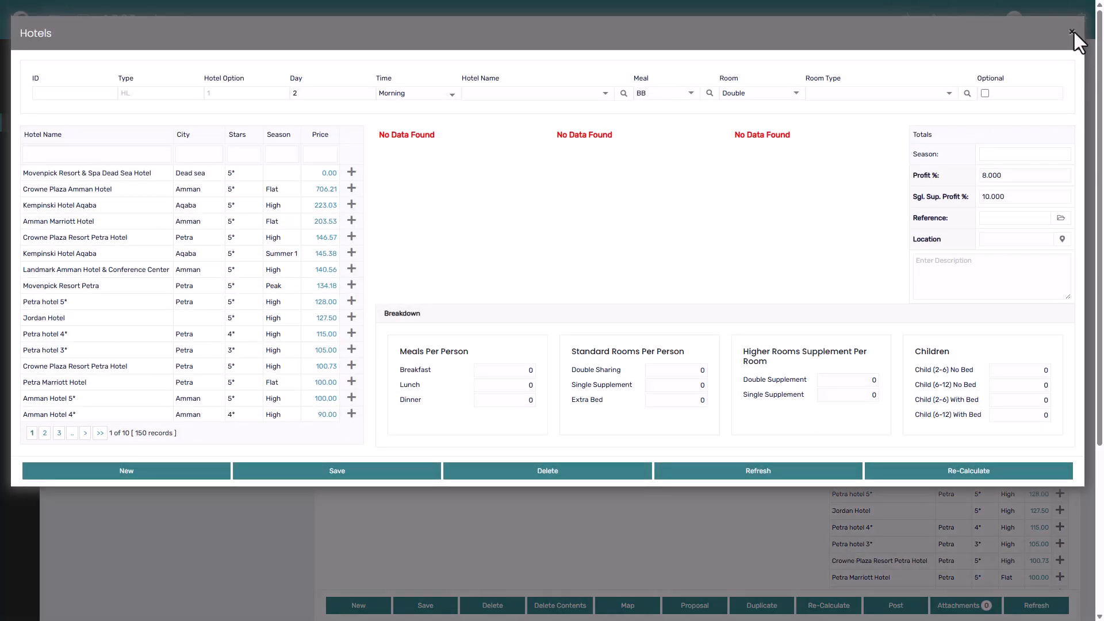
{"action": "left_click", "coordinate": [1074, 30]}
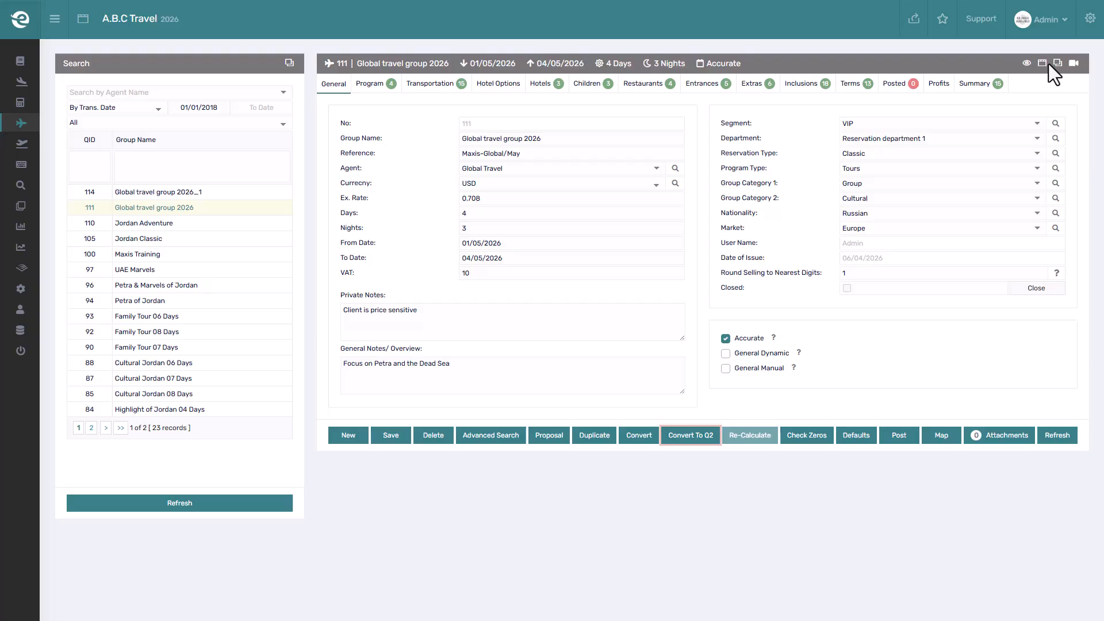
Step: Recalculate the original quotation, then set the Water extra's cost and child cost to 0
{"action": "left_click", "coordinate": [750, 433]}
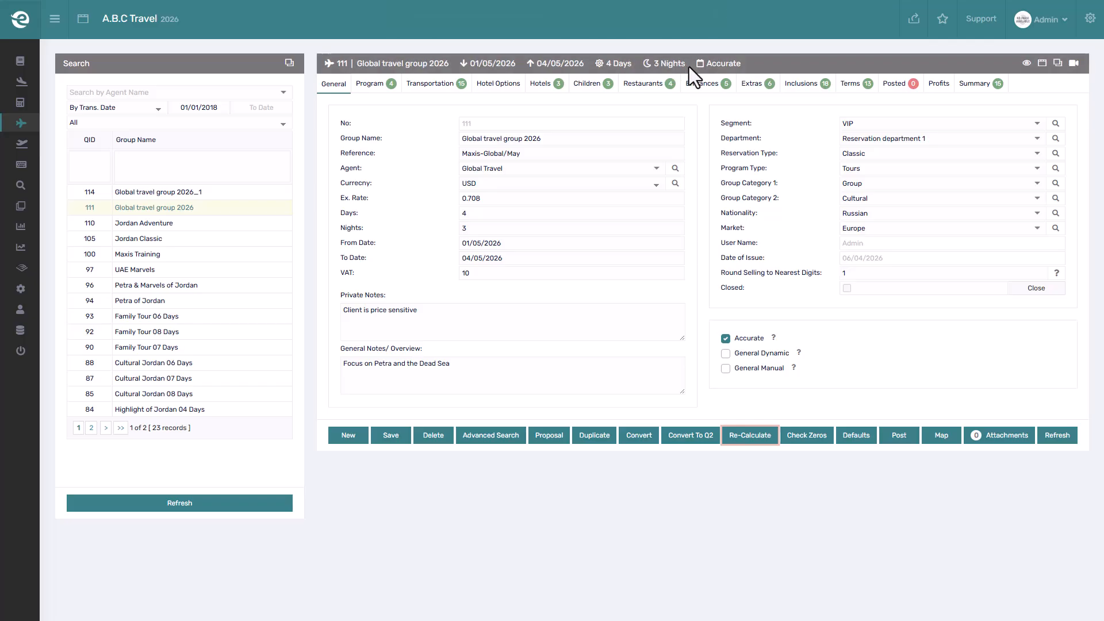
{"action": "left_click", "coordinate": [752, 84]}
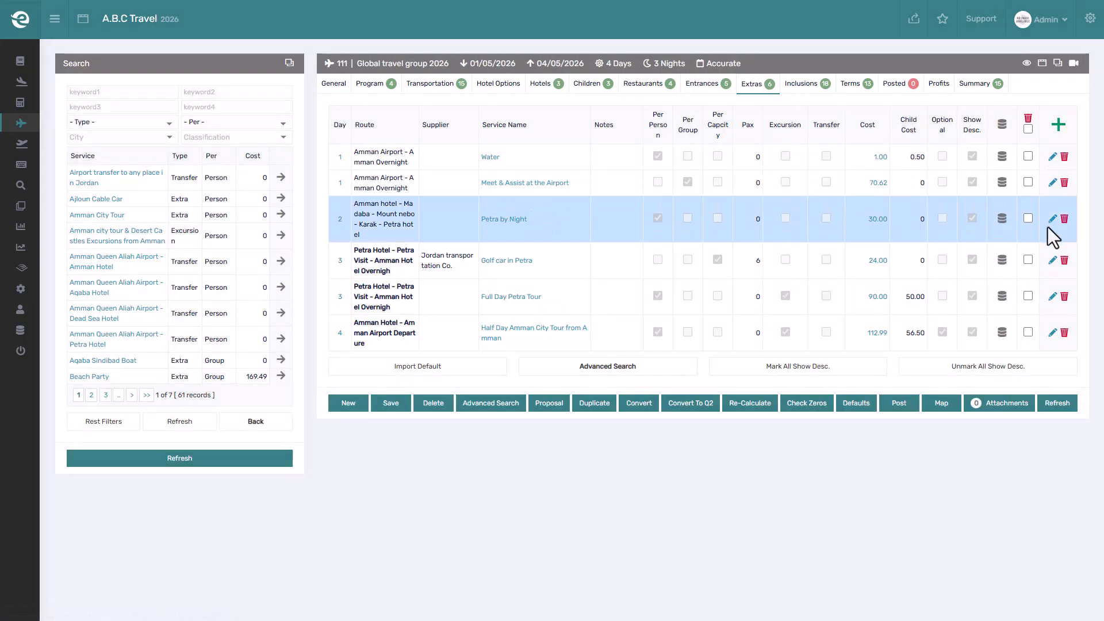
{"action": "left_click", "coordinate": [1052, 157]}
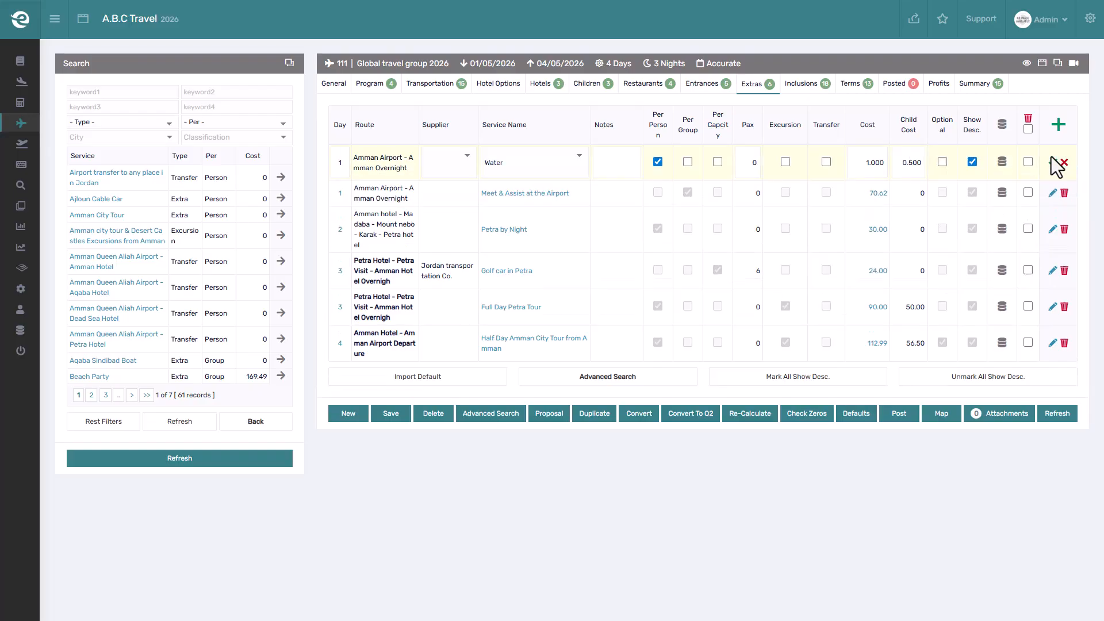
{"action": "left_click", "coordinate": [885, 163]}
{"action": "type", "text": "0"}
{"action": "left_click", "coordinate": [899, 162]}
{"action": "type", "text": "0"}
{"action": "left_click", "coordinate": [1052, 162]}
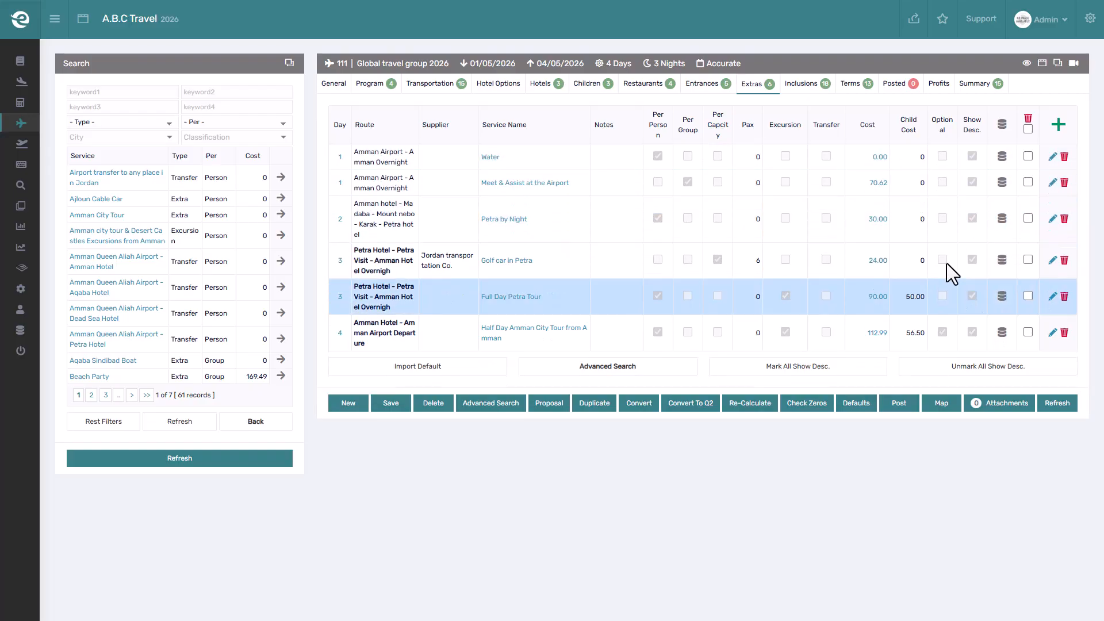
Step: Check the quotation for zero costs, go to the Water extra and reload its cost of 1.00 and child cost of 0.50
{"action": "left_click", "coordinate": [805, 402]}
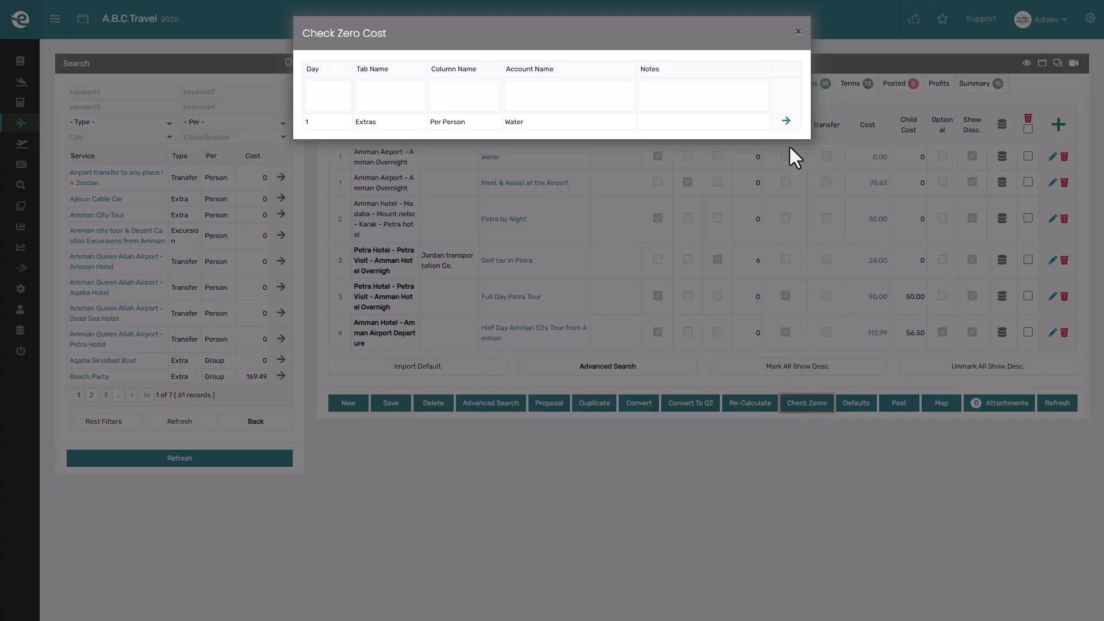
{"action": "left_click", "coordinate": [787, 121]}
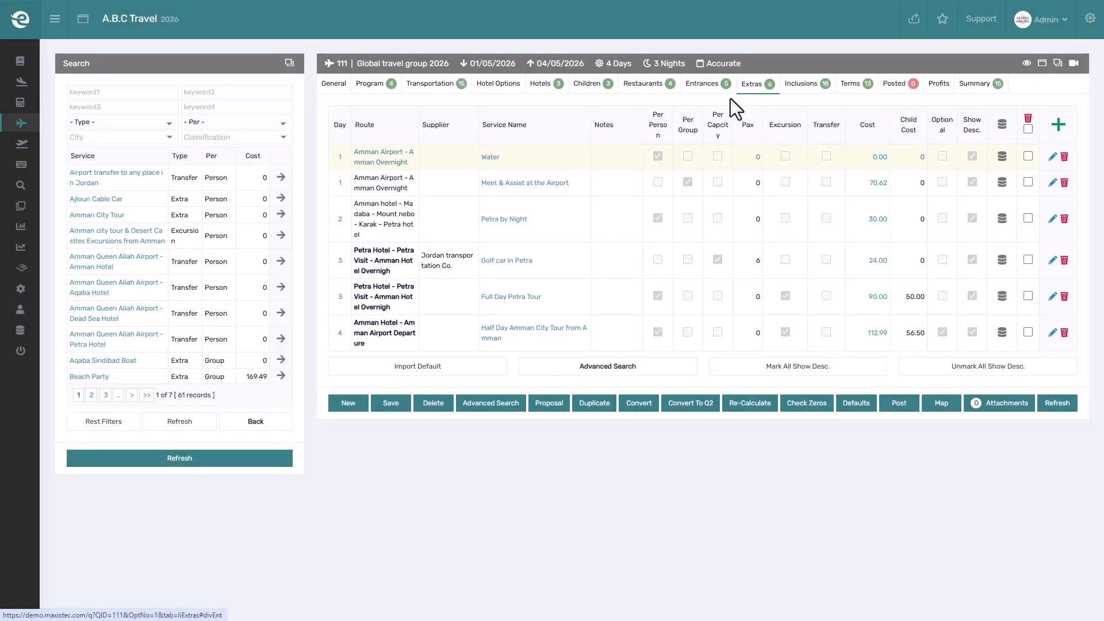
{"action": "left_click", "coordinate": [1004, 156]}
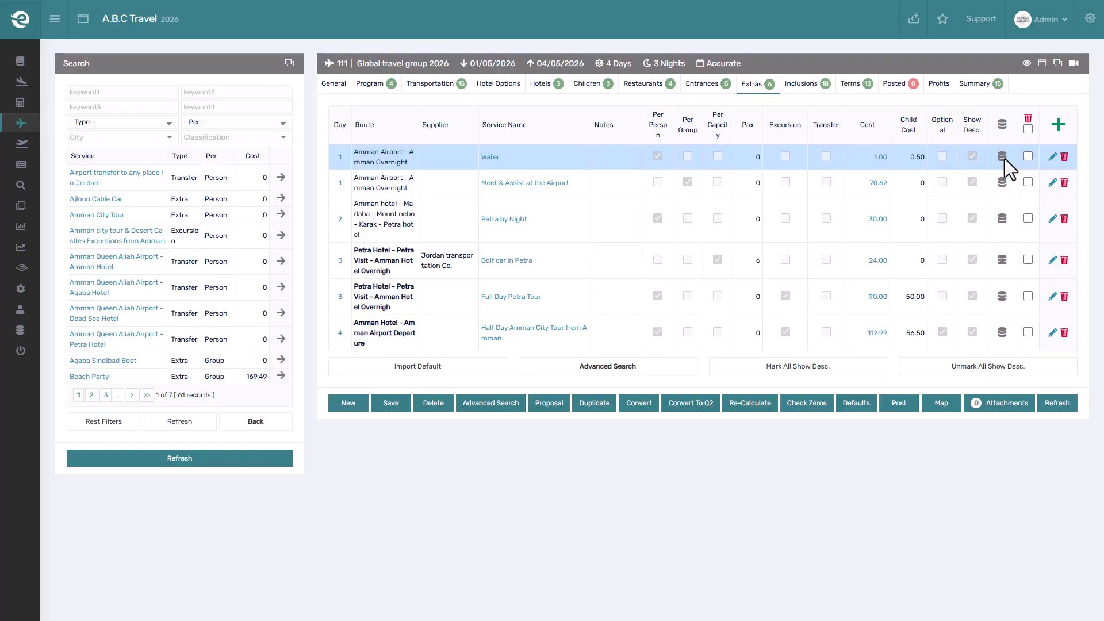
Step: Review the default import options for restaurants, program, transportations, inclusions and notes, and close them without importing
{"action": "left_click", "coordinate": [854, 406]}
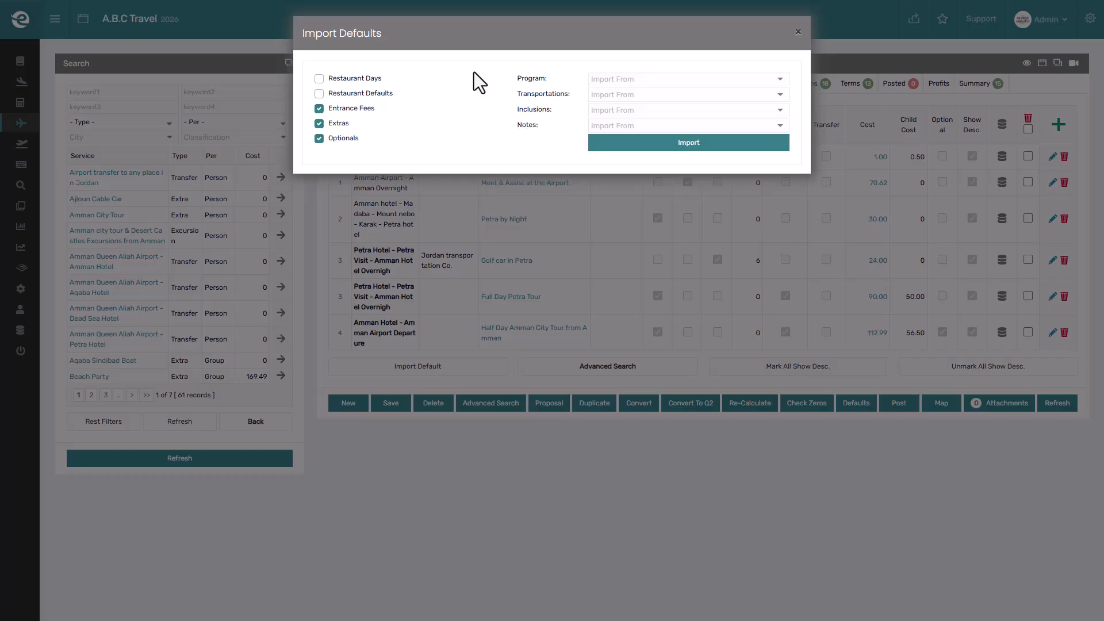
{"action": "left_click", "coordinate": [374, 79]}
{"action": "left_click", "coordinate": [364, 94]}
{"action": "left_click", "coordinate": [620, 77]}
{"action": "left_click", "coordinate": [622, 78]}
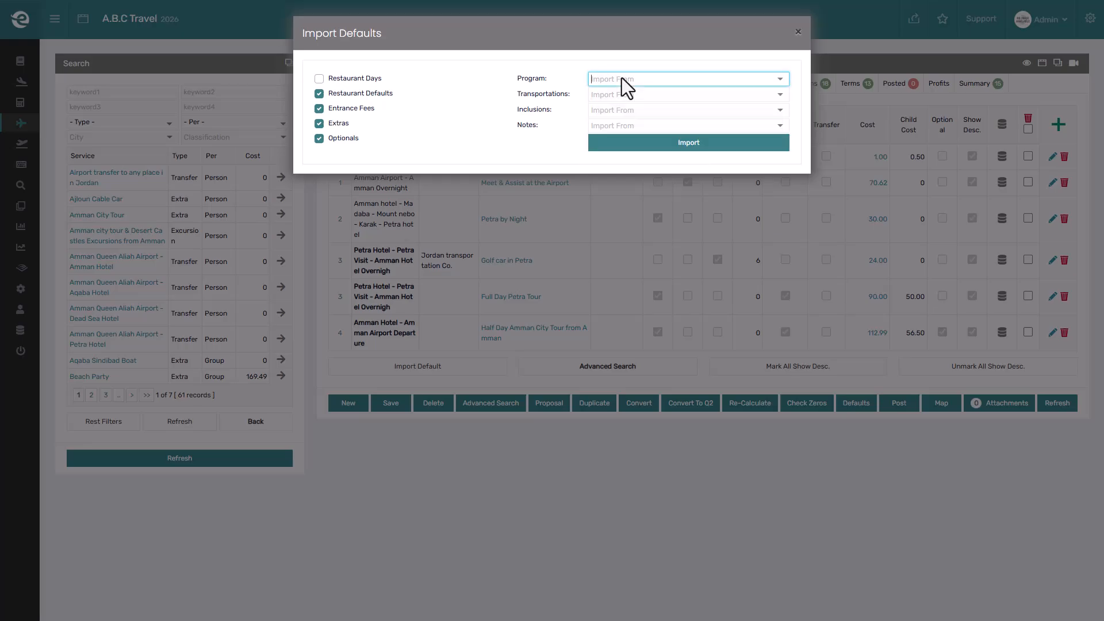
{"action": "left_click", "coordinate": [629, 94]}
{"action": "left_click", "coordinate": [631, 99]}
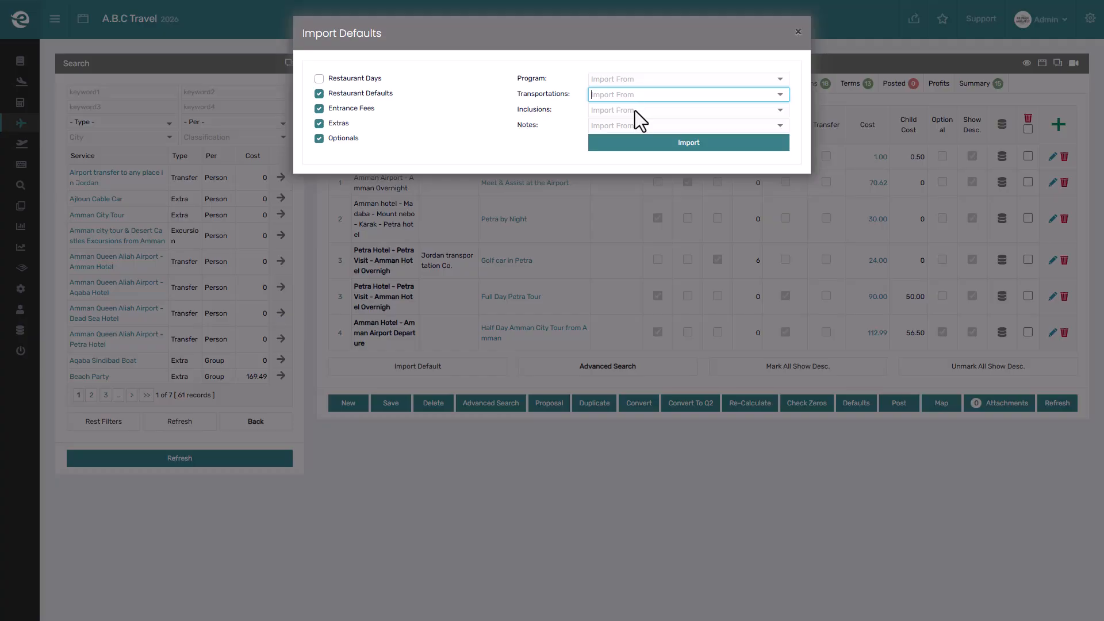
{"action": "left_click", "coordinate": [635, 111]}
{"action": "left_click", "coordinate": [635, 111]}
{"action": "left_click", "coordinate": [637, 126]}
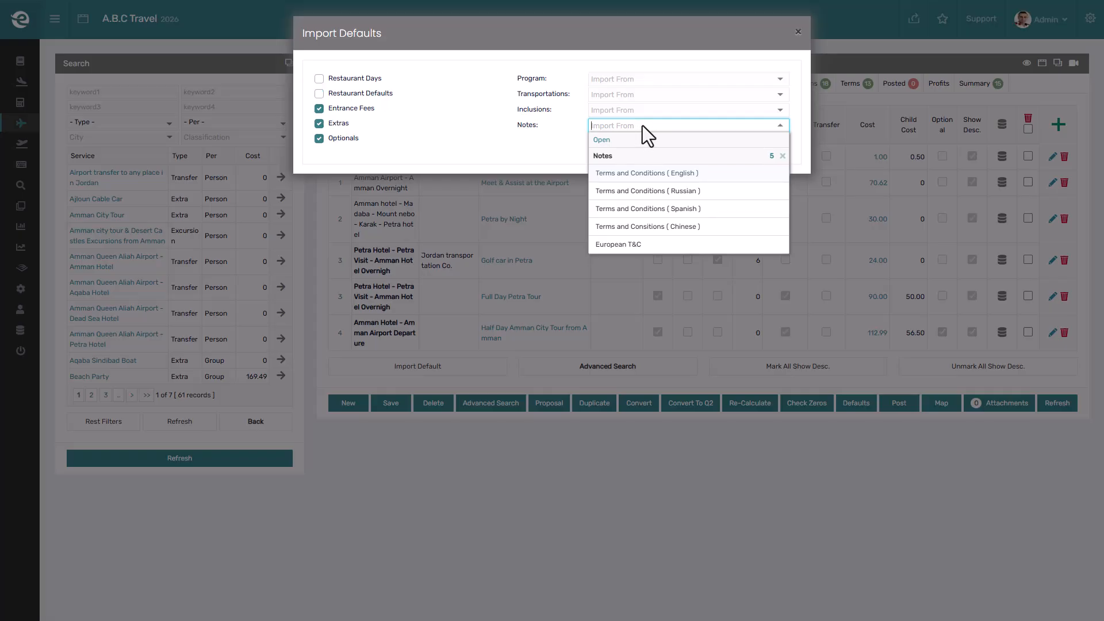
{"action": "left_click", "coordinate": [464, 223]}
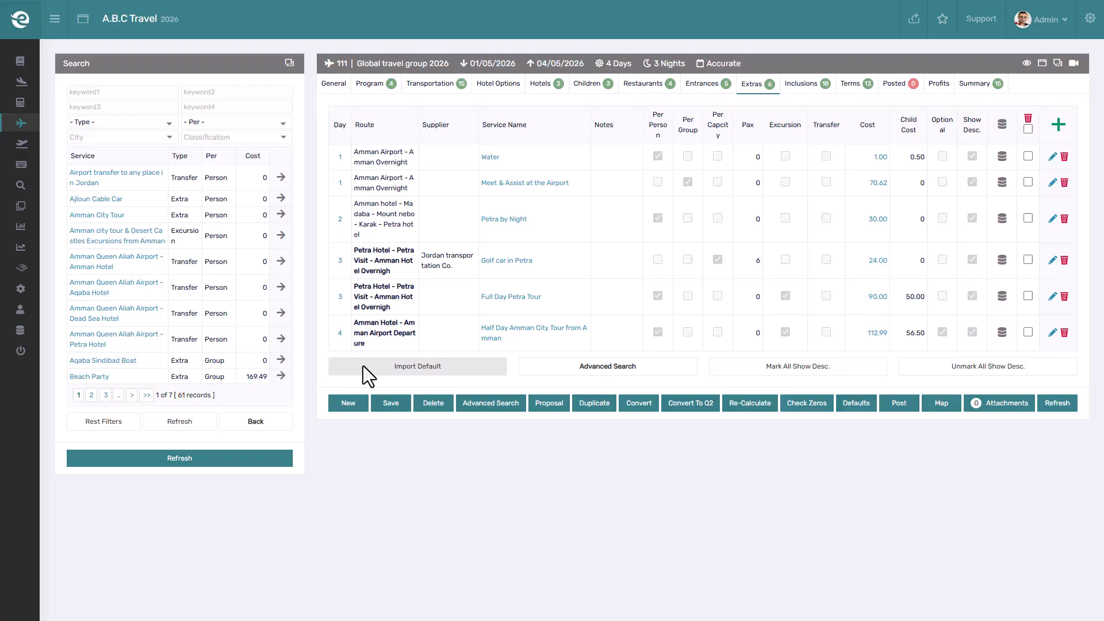
Step: Create and save a new quotation named Maxis group, running from 26/04/2026 to 29/04/2026
{"action": "left_click", "coordinate": [338, 402]}
{"action": "type", "text": "M"}
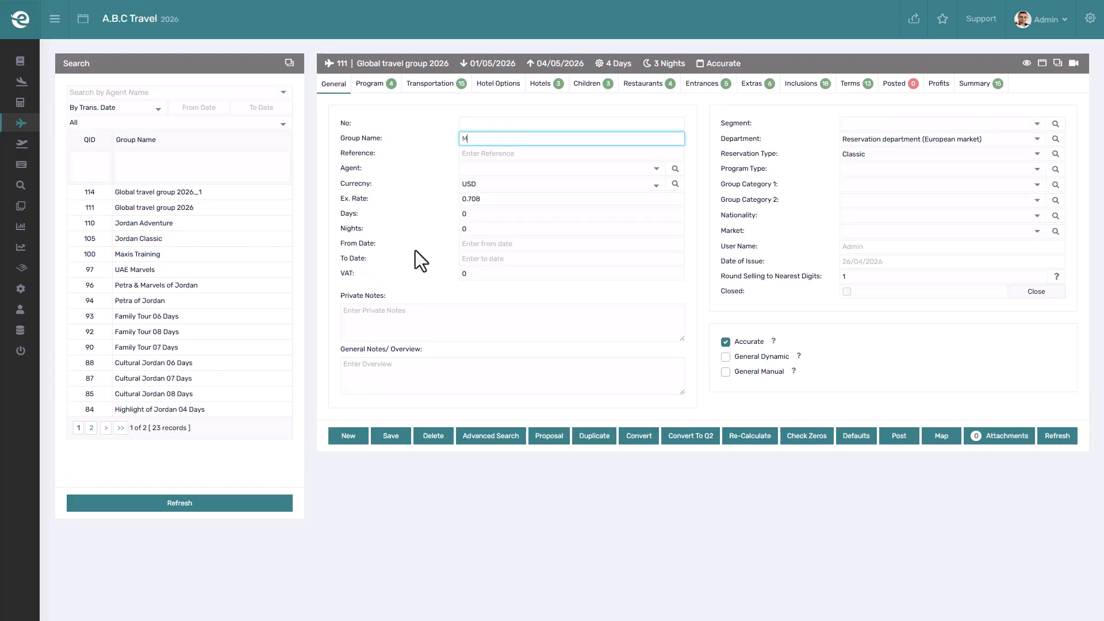
{"action": "type", "text": "axis group"}
{"action": "left_click", "coordinate": [479, 244]}
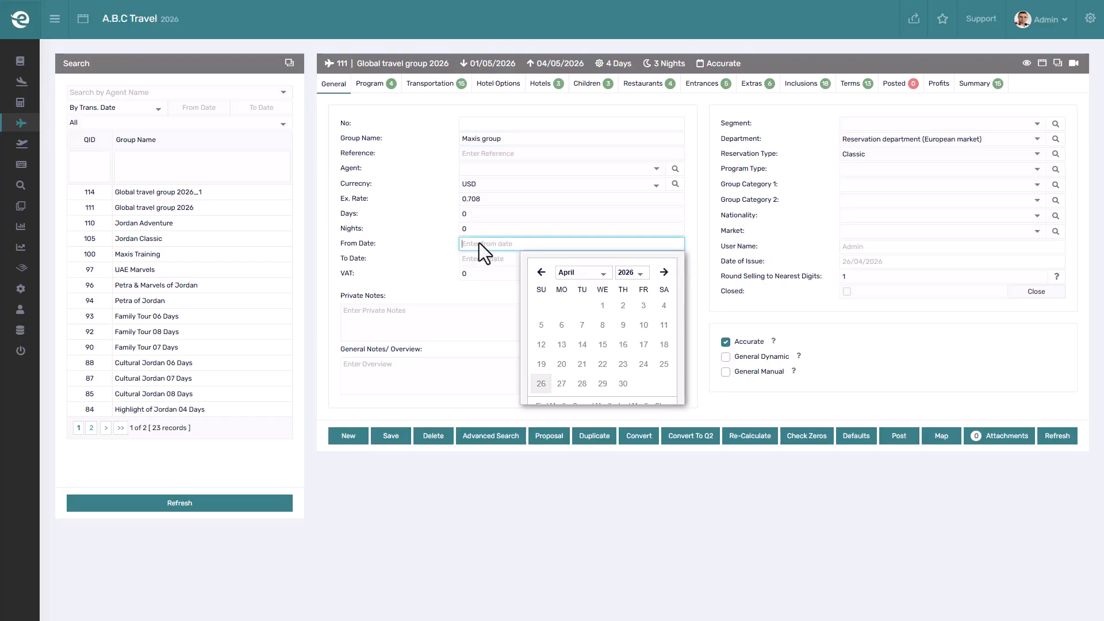
{"action": "left_click", "coordinate": [542, 380]}
{"action": "left_click", "coordinate": [503, 258]}
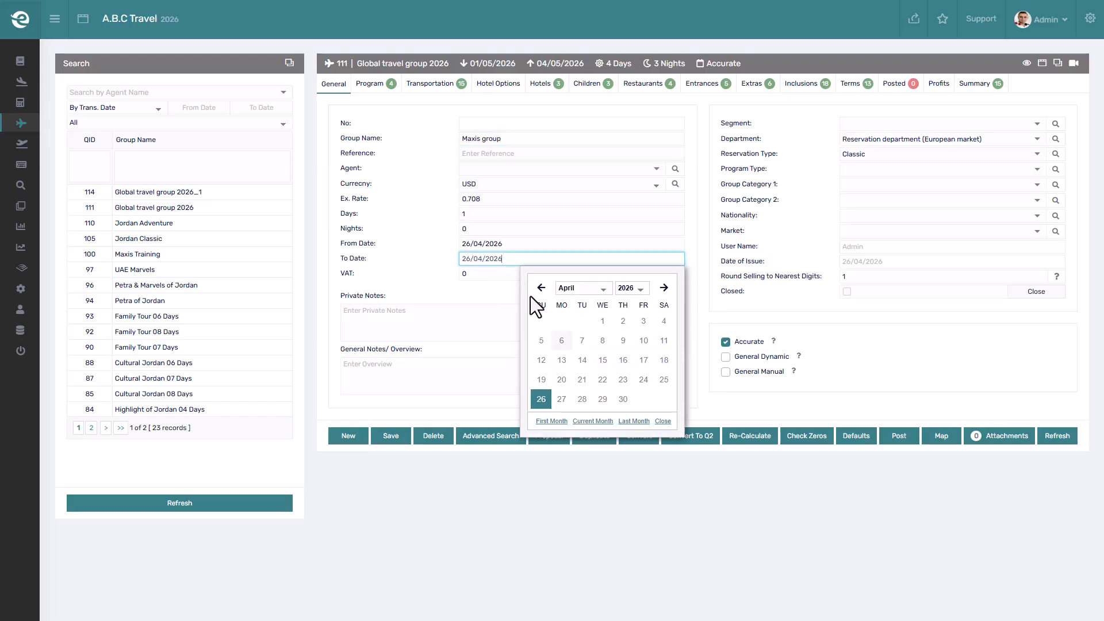
{"action": "left_click", "coordinate": [602, 395]}
{"action": "left_click", "coordinate": [394, 439]}
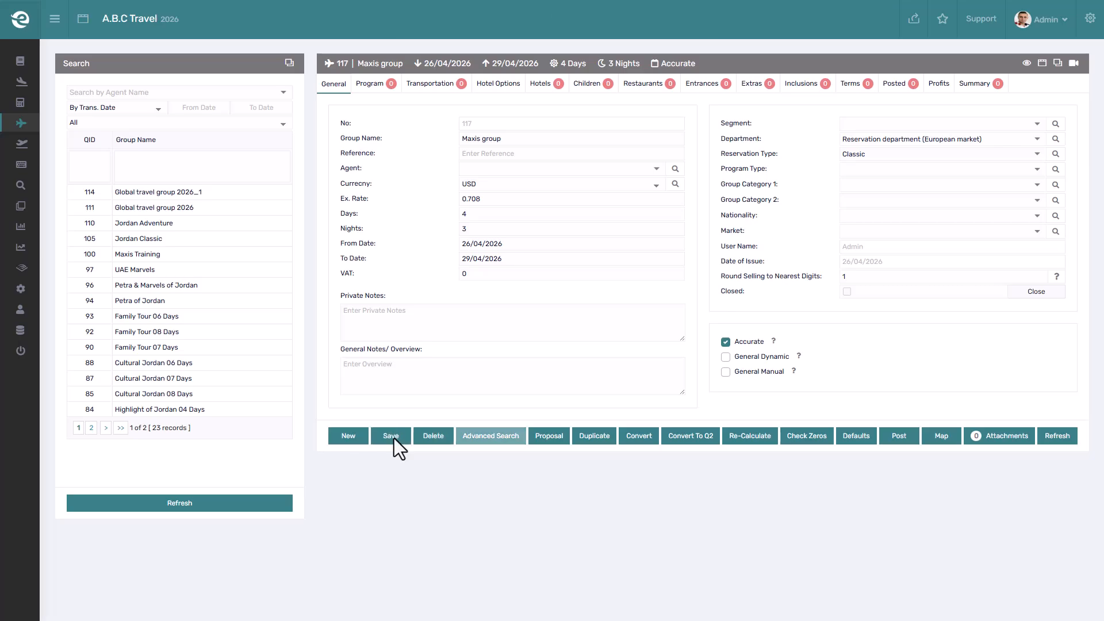
Step: Set the default import sources to Jordan adventure 4 days / 3 nights, Default FIT's & Groups, Default in English inclusions and Terms and Conditions (English)
{"action": "left_click", "coordinate": [847, 436]}
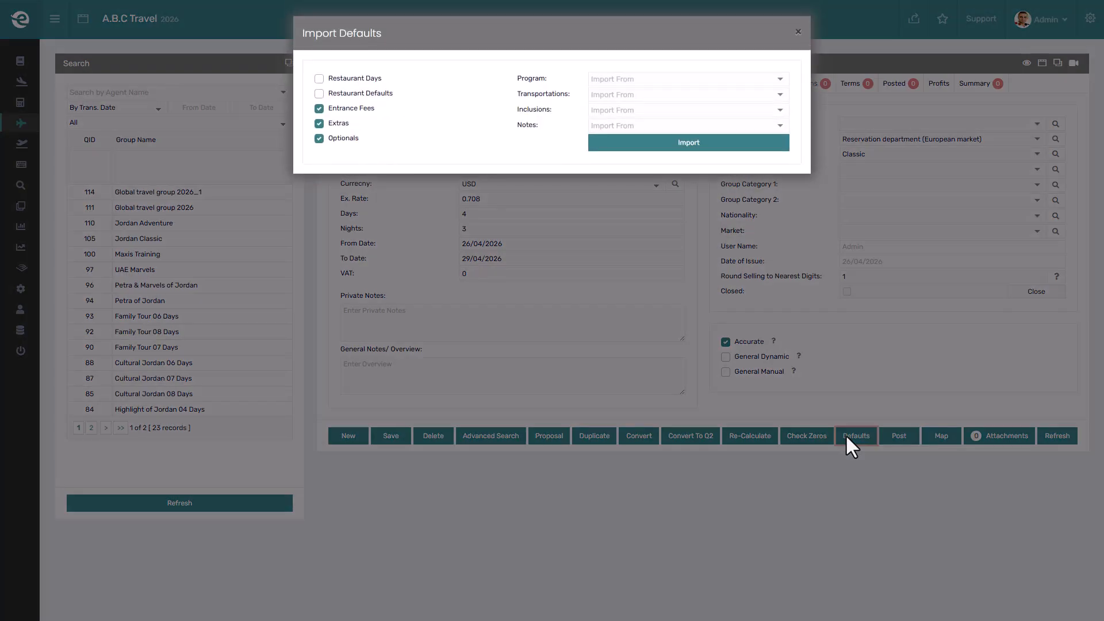
{"action": "left_click", "coordinate": [696, 85]}
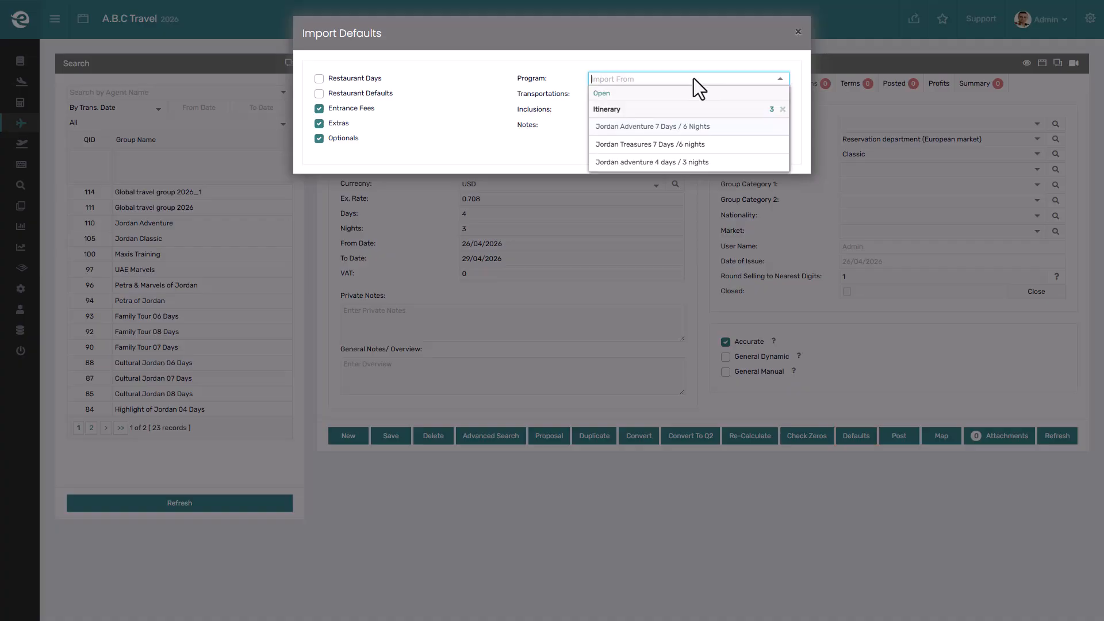
{"action": "left_click", "coordinate": [676, 162]}
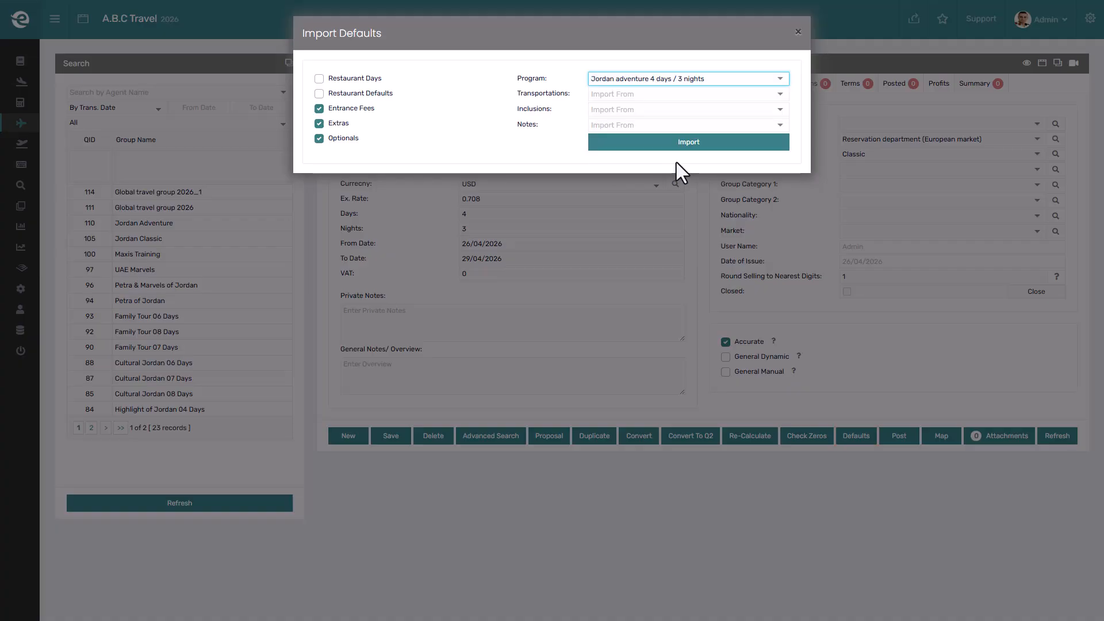
{"action": "left_click", "coordinate": [658, 94]}
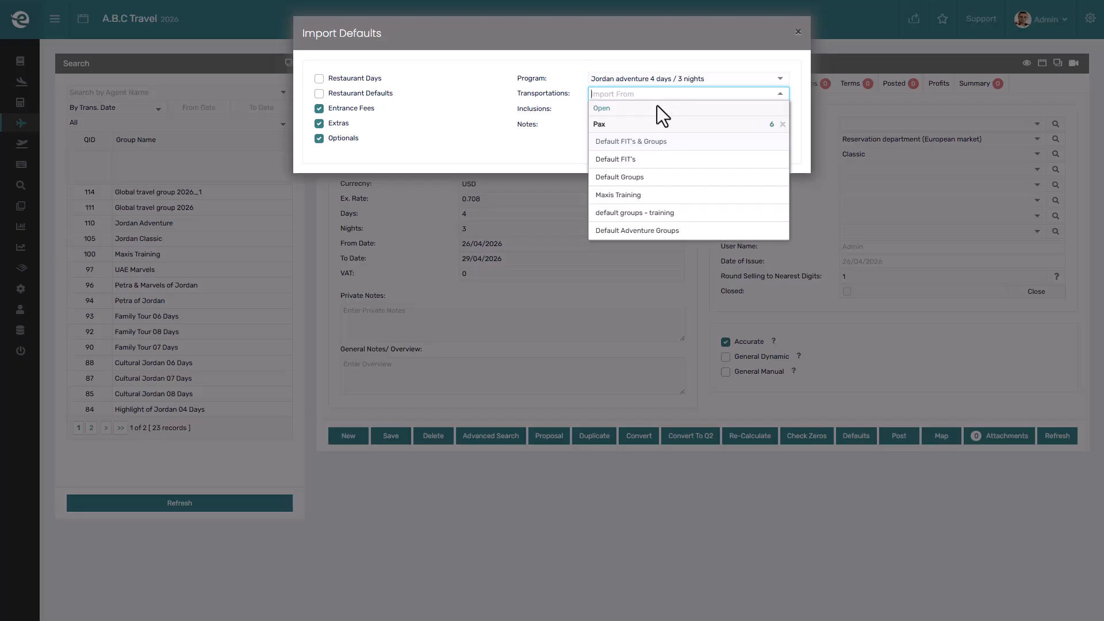
{"action": "left_click", "coordinate": [653, 140]}
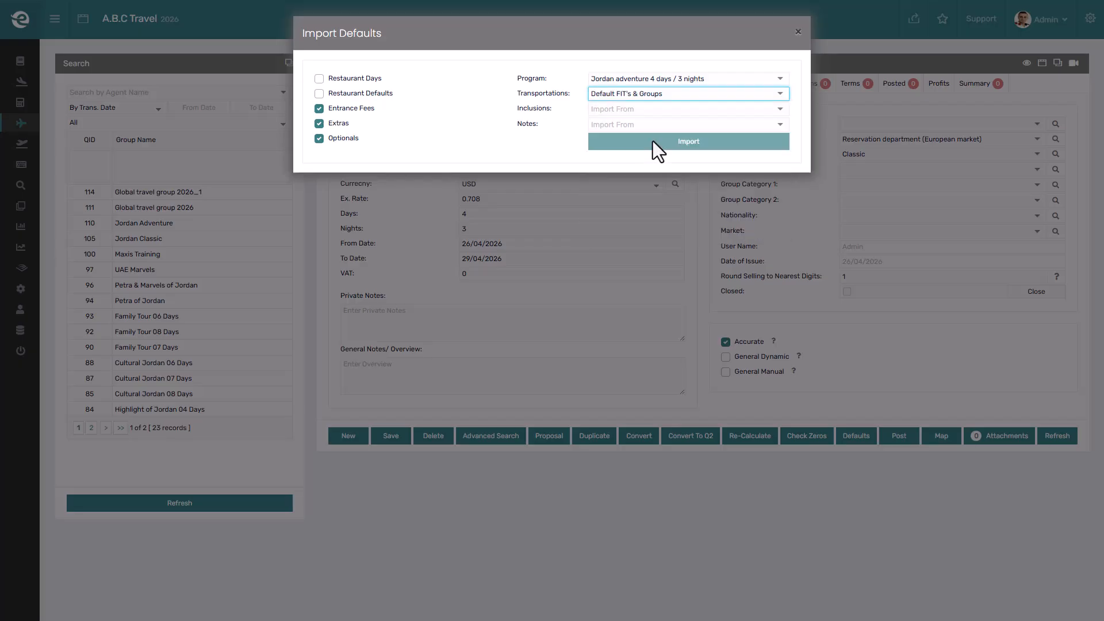
{"action": "left_click", "coordinate": [647, 109]}
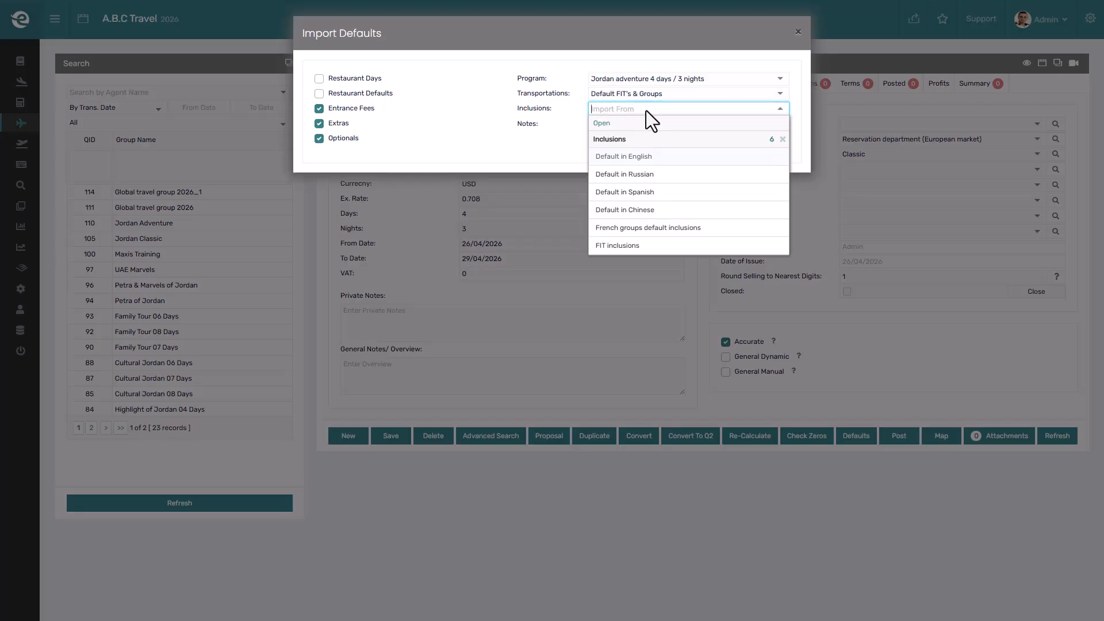
{"action": "left_click", "coordinate": [638, 155]}
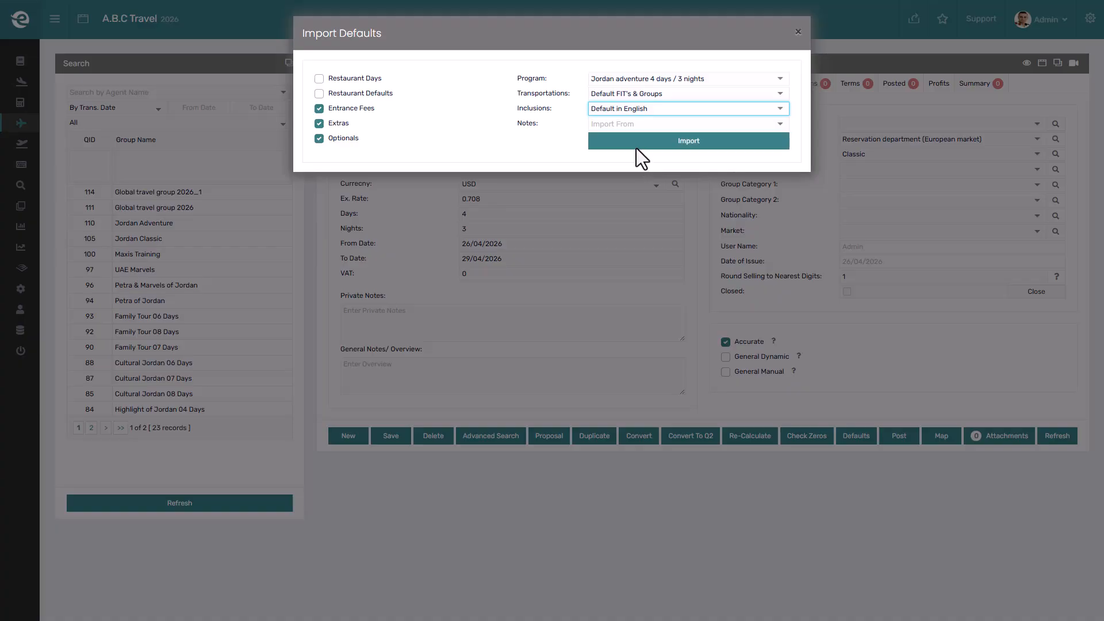
{"action": "left_click", "coordinate": [634, 123]}
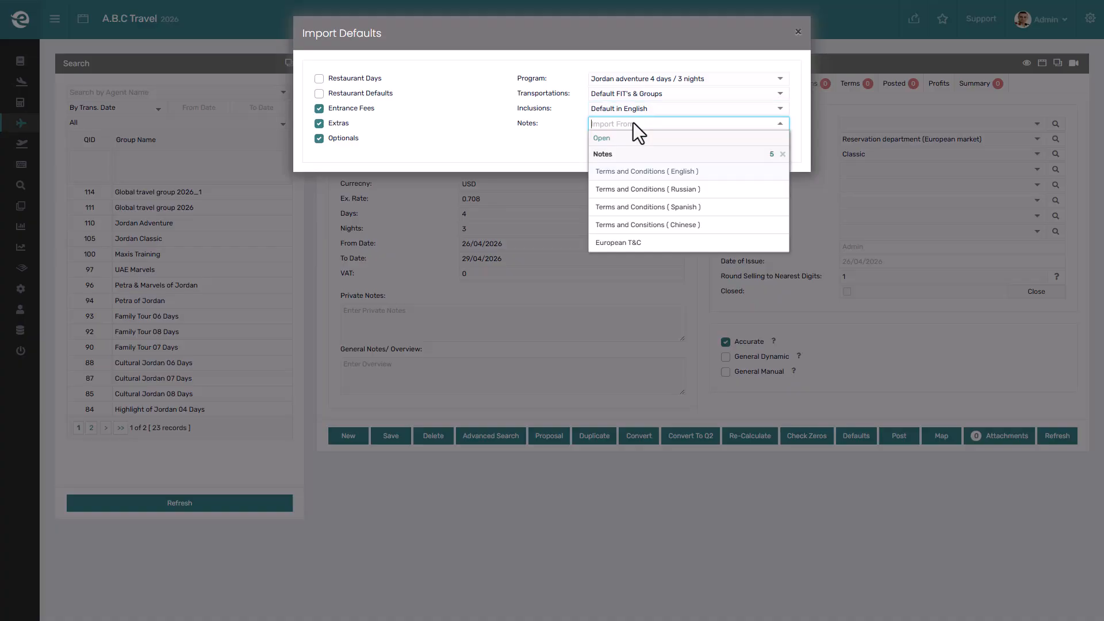
{"action": "left_click", "coordinate": [636, 170]}
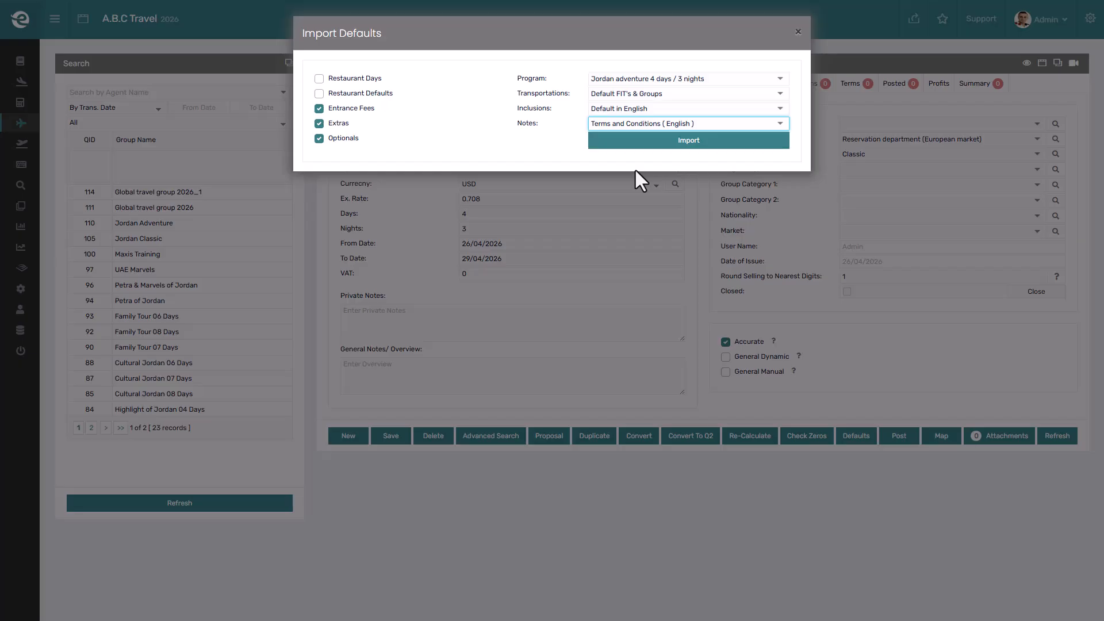
Step: Include the restaurant defaults, import all selected defaults into the Maxis group quotation and close the import dialog
{"action": "left_click", "coordinate": [376, 96]}
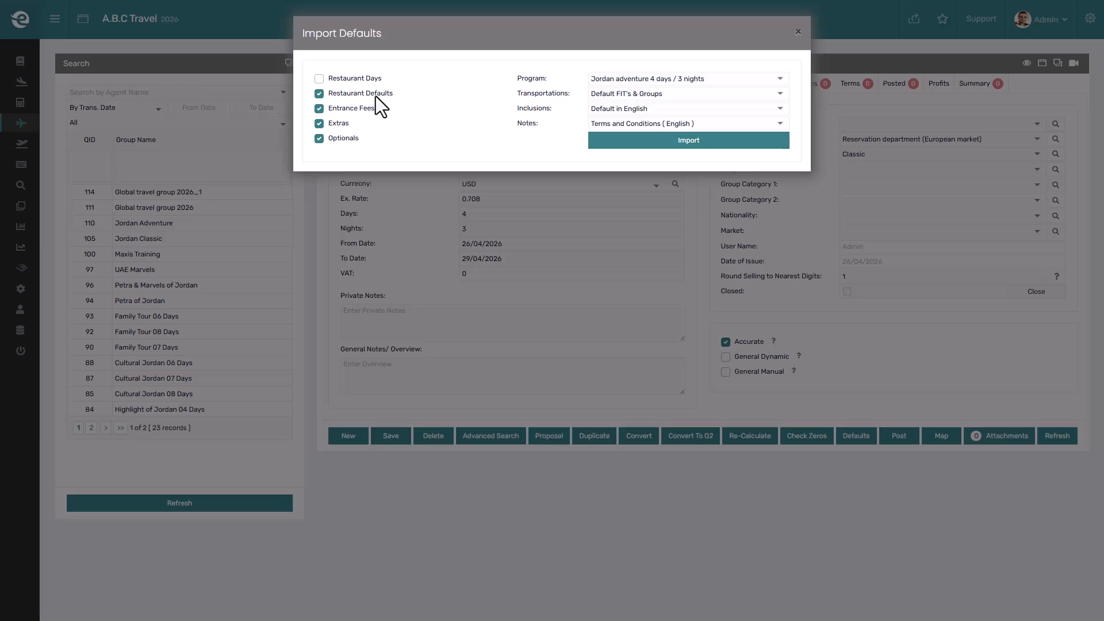
{"action": "left_click", "coordinate": [647, 146]}
{"action": "left_click", "coordinate": [613, 68]}
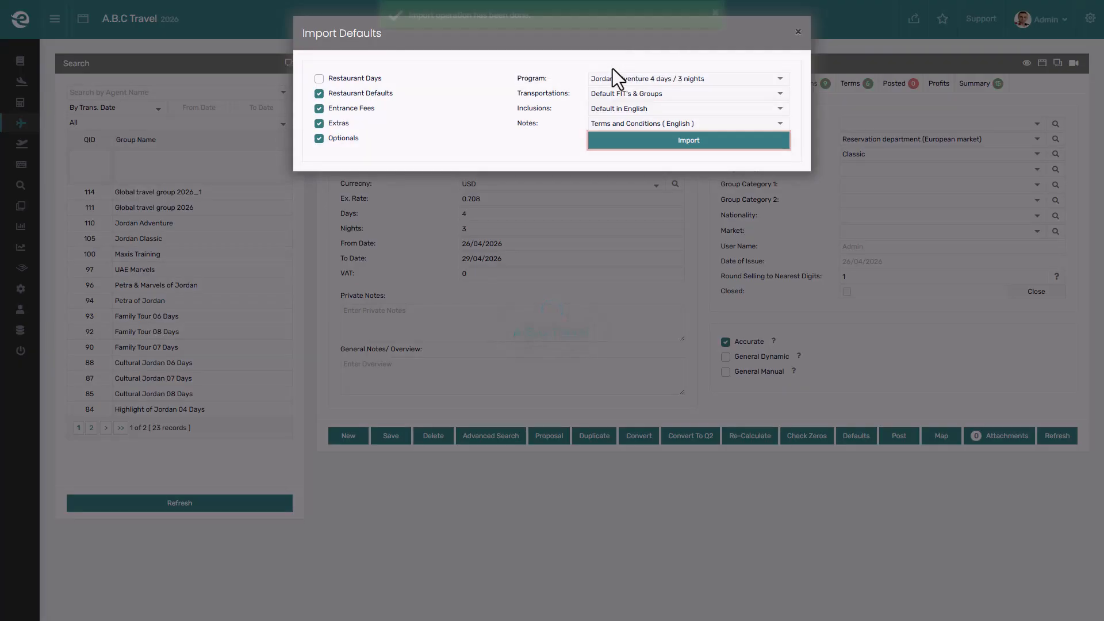
{"action": "left_click", "coordinate": [560, 210]}
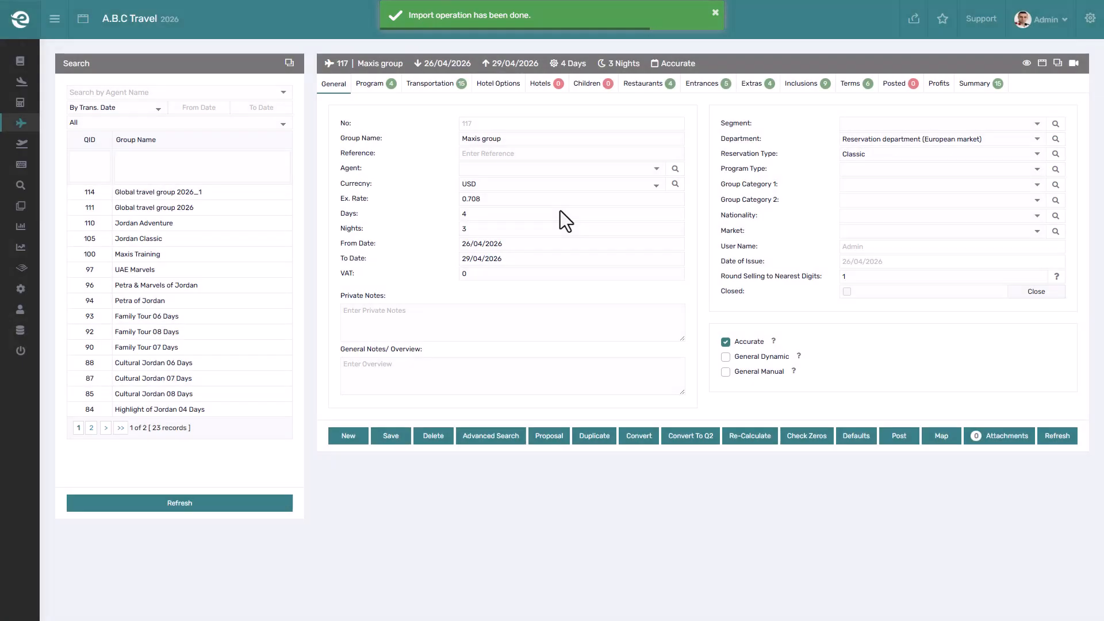
Step: Review the imported program, transportation, restaurants, entrances, extras, inclusions, terms and cost summary of the Maxis group quotation
{"action": "left_click", "coordinate": [373, 85]}
{"action": "left_click", "coordinate": [440, 88]}
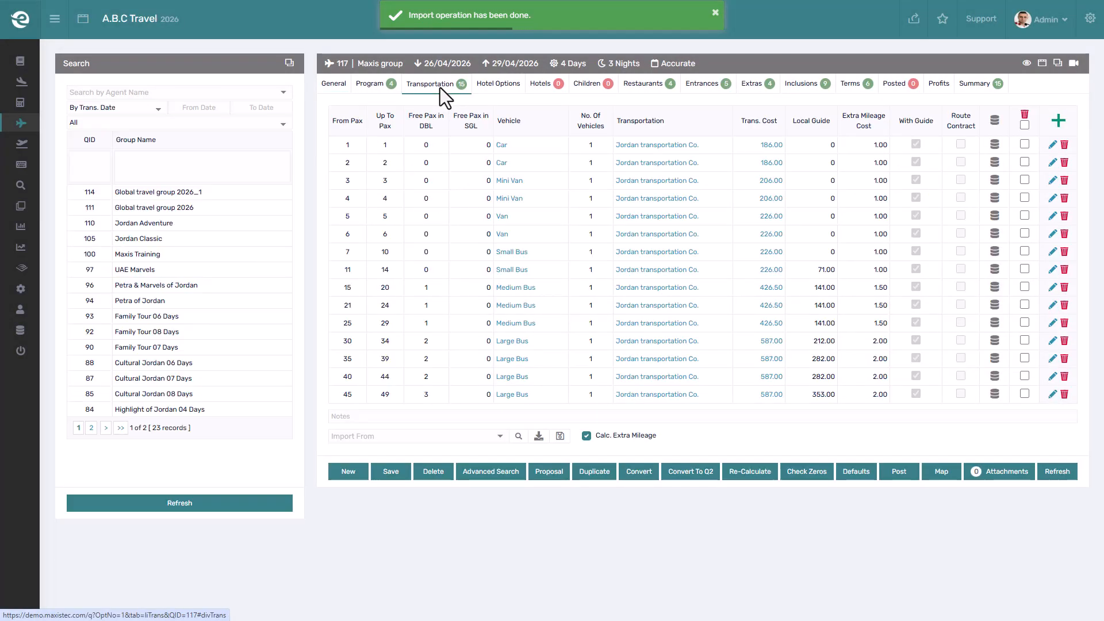
{"action": "left_click", "coordinate": [649, 91]}
{"action": "left_click", "coordinate": [703, 87]}
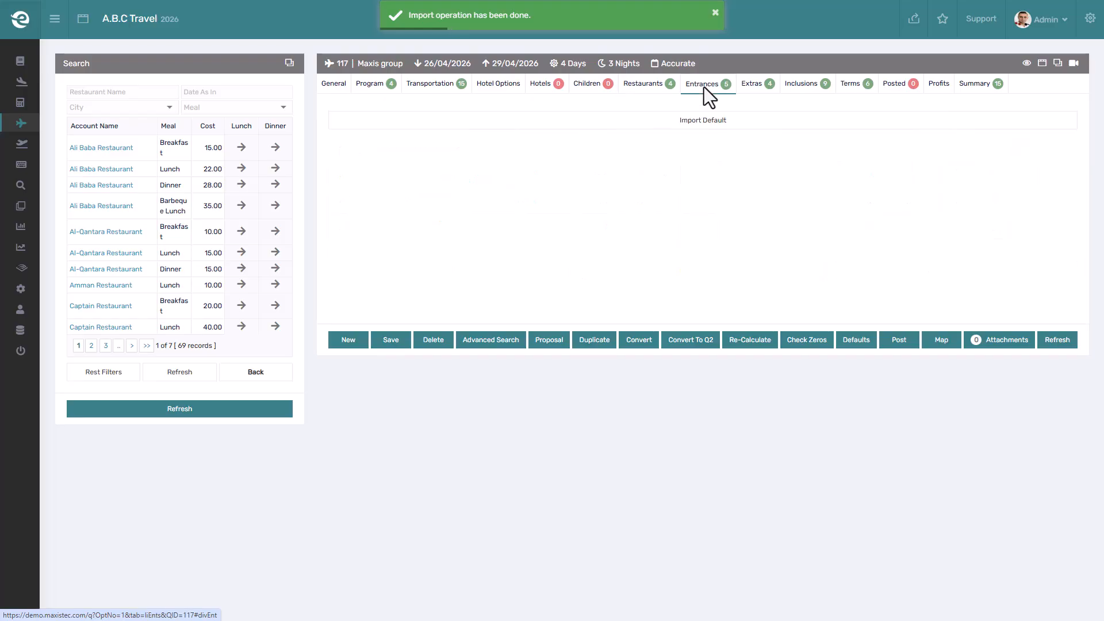
{"action": "left_click", "coordinate": [756, 86]}
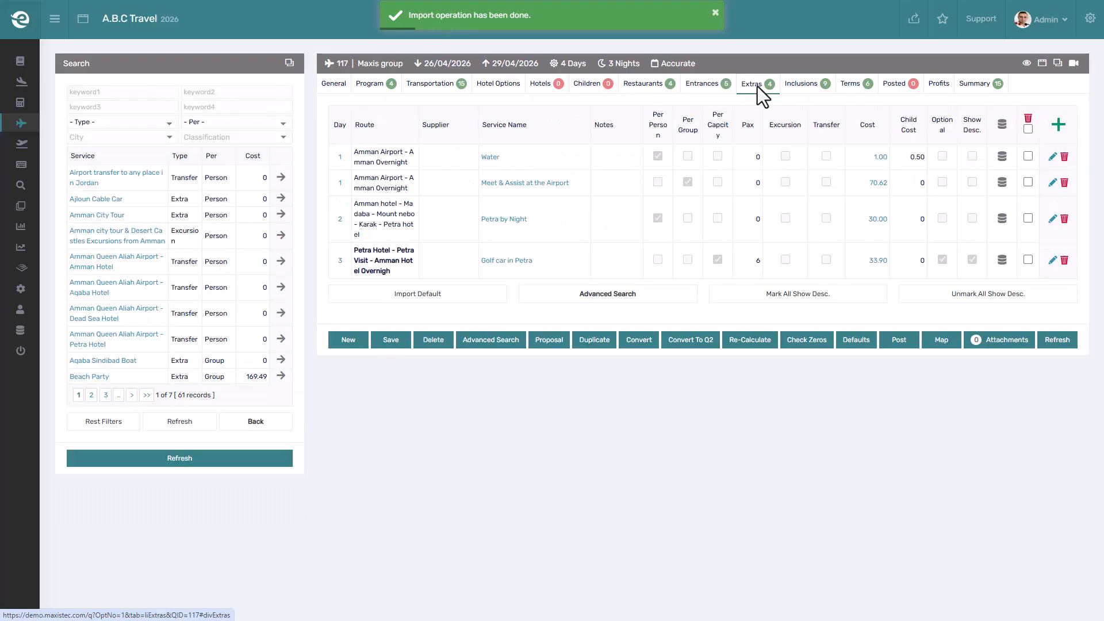
{"action": "left_click", "coordinate": [802, 84]}
{"action": "left_click", "coordinate": [854, 84]}
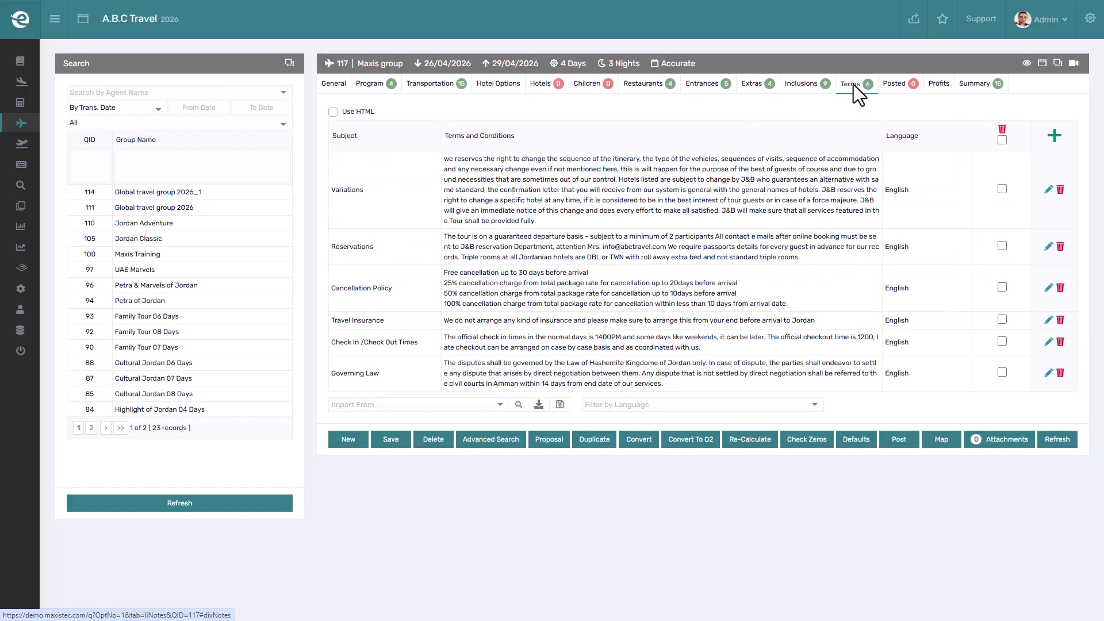
{"action": "left_click", "coordinate": [972, 84]}
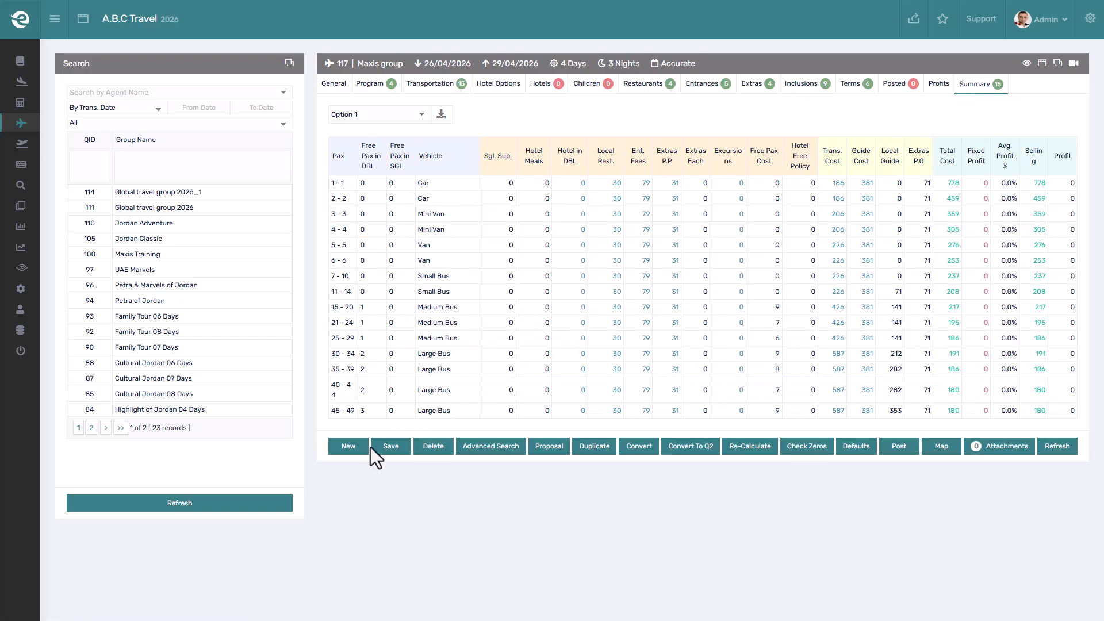
Step: Reopen the Global travel group 2026 quotation and start posting it with the group name Global - Maxis - May 2026
{"action": "left_click", "coordinate": [278, 503]}
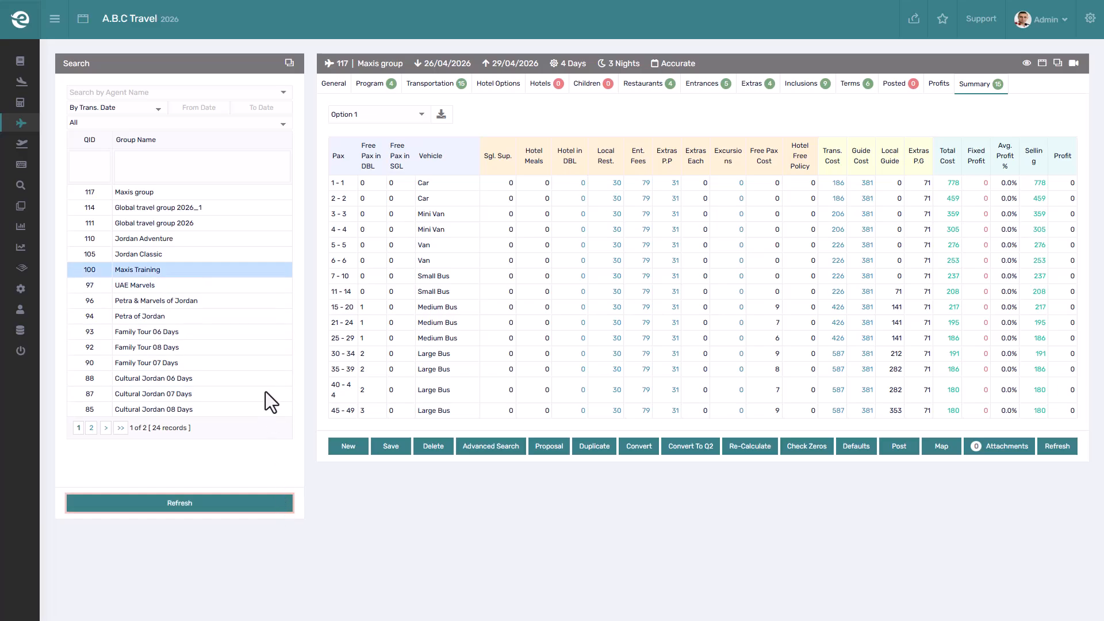
{"action": "left_click", "coordinate": [246, 226]}
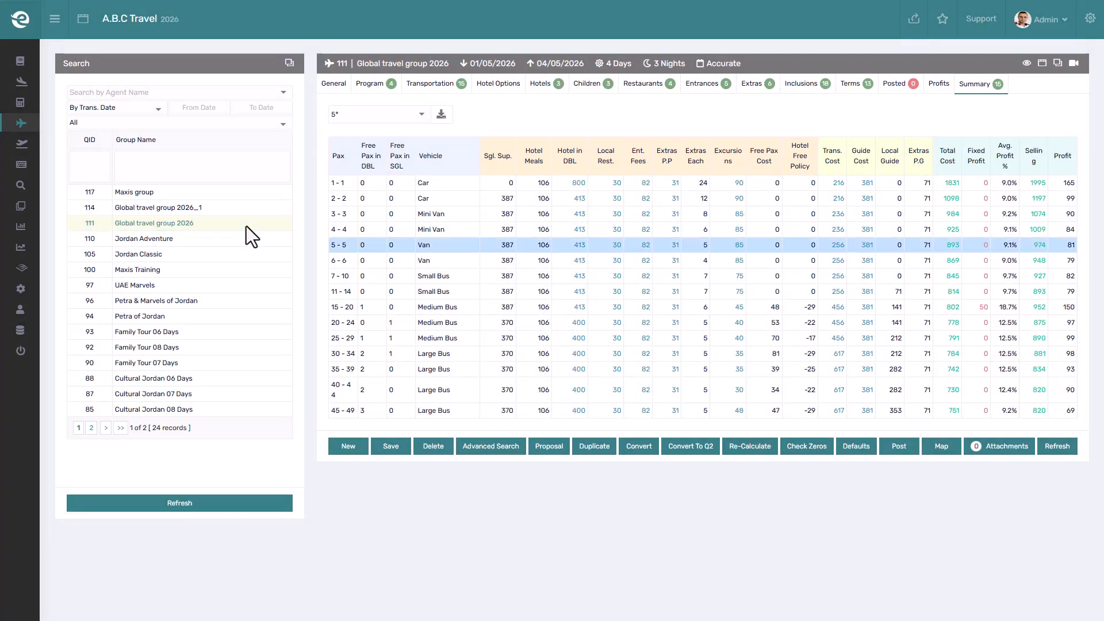
{"action": "left_click", "coordinate": [909, 446]}
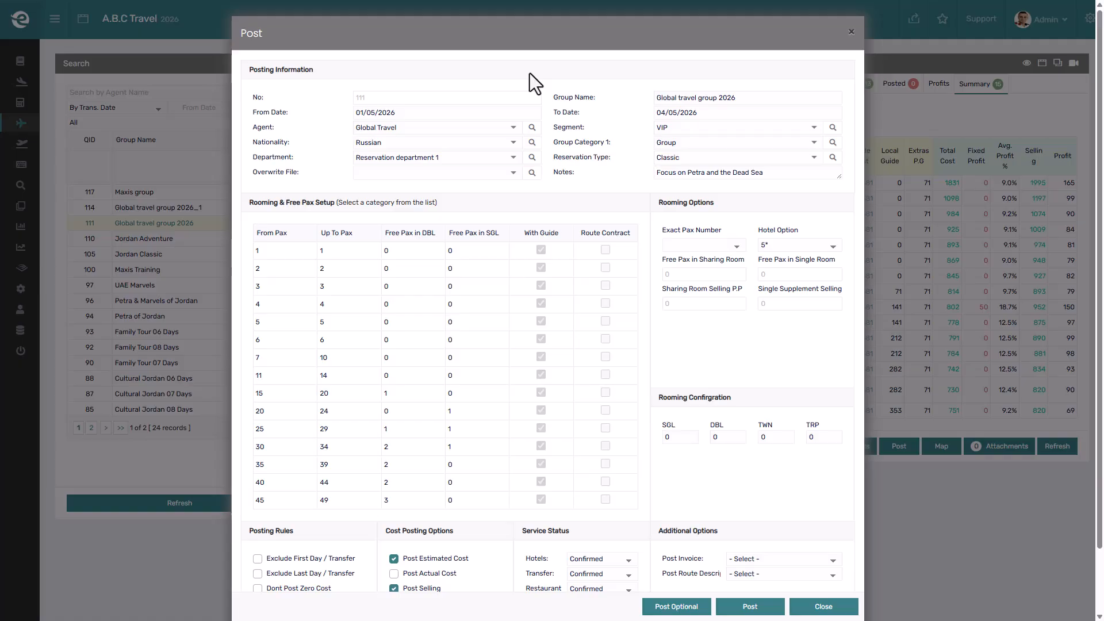
{"action": "triple_click", "coordinate": [737, 95]}
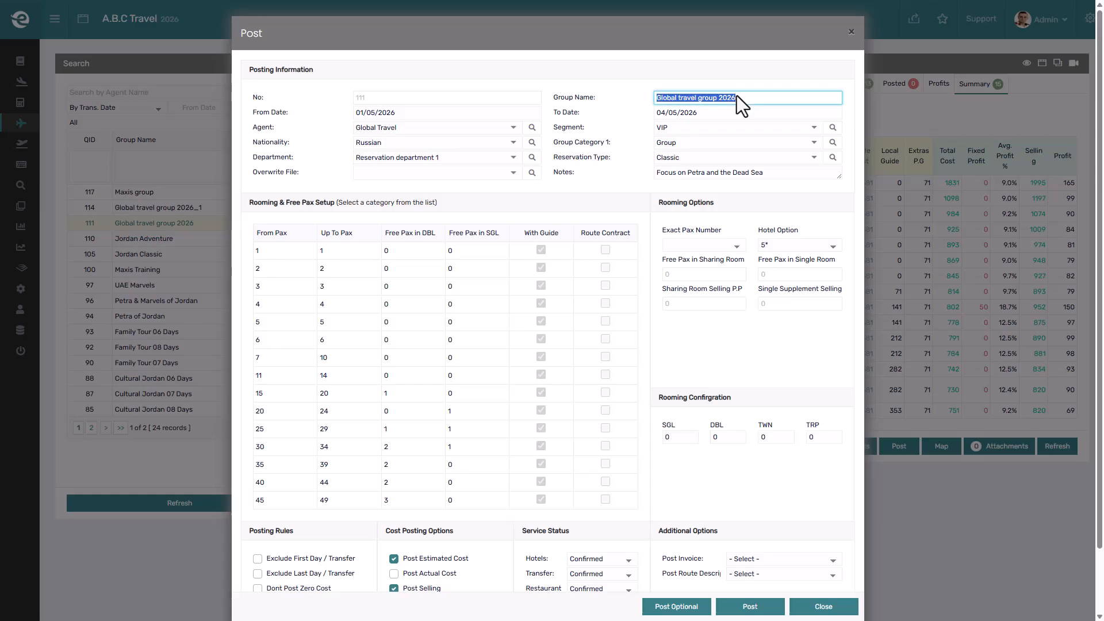
{"action": "type", "text": "Global - Maxis - May 20"}
{"action": "scroll", "coordinate": [737, 96], "scroll_direction": "down", "scroll_amount": 1}
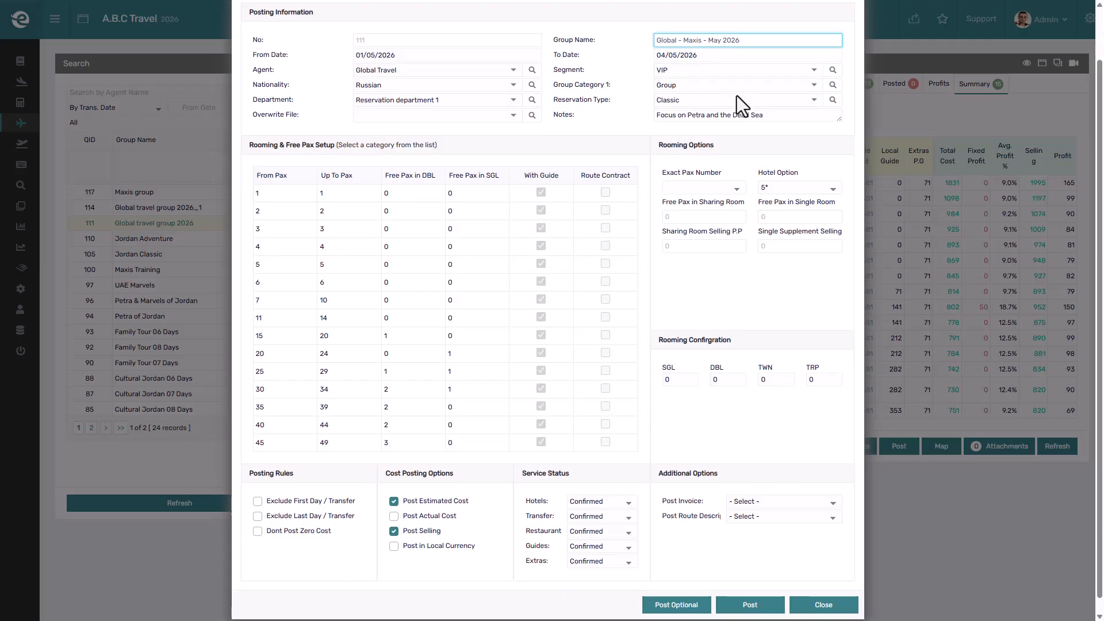
Step: Select the 20 to 24 pax category for posting and set the exact pax number to 22
{"action": "left_click", "coordinate": [451, 146]}
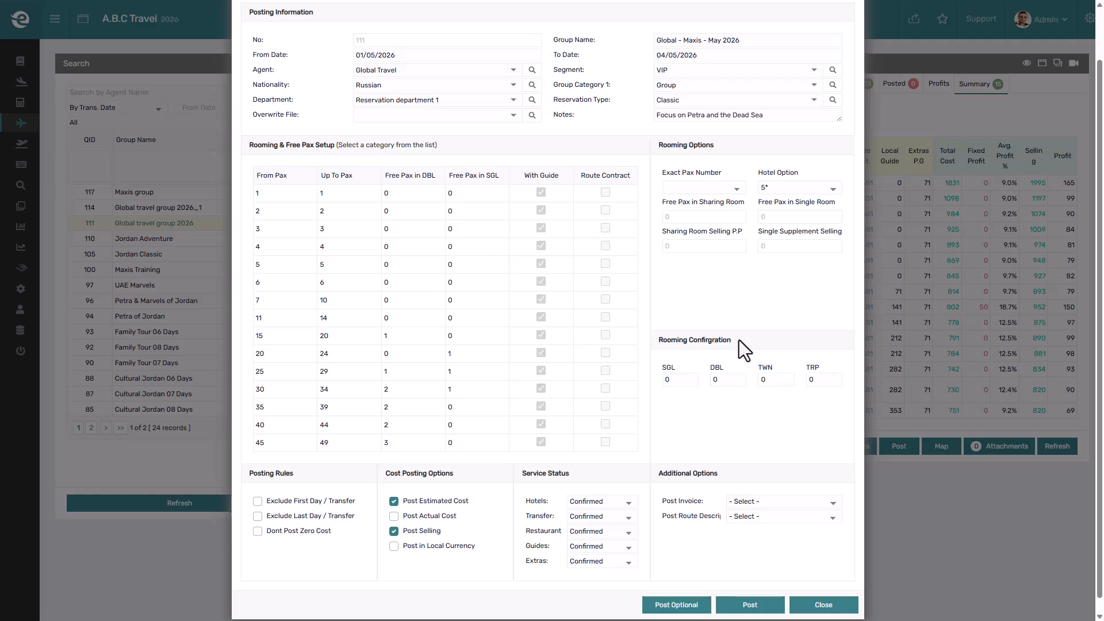
{"action": "left_click", "coordinate": [406, 356]}
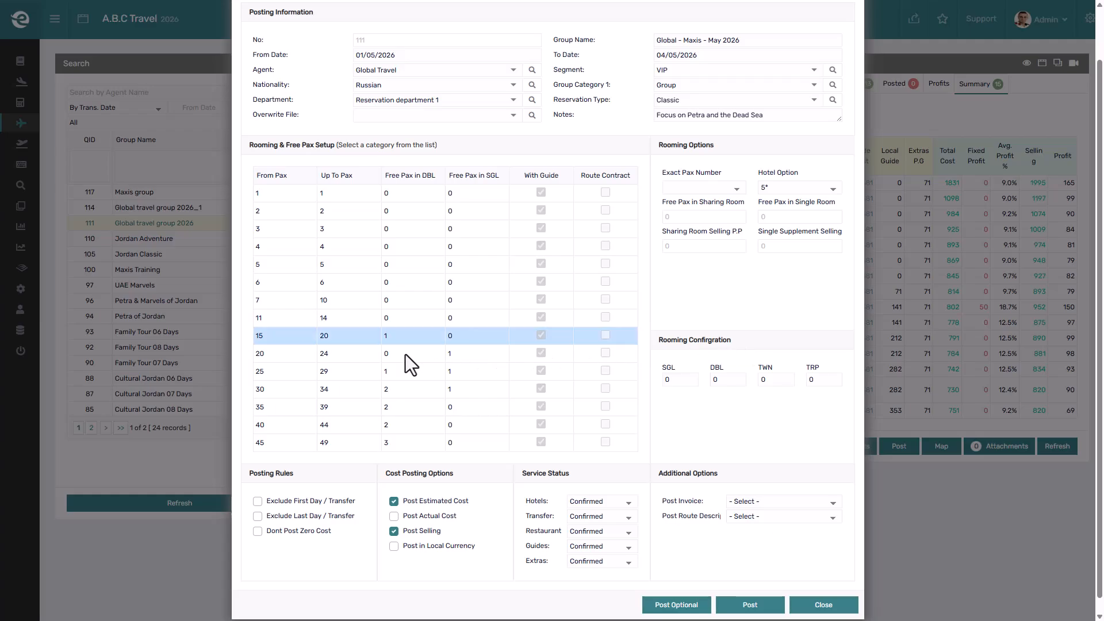
{"action": "left_click", "coordinate": [311, 360]}
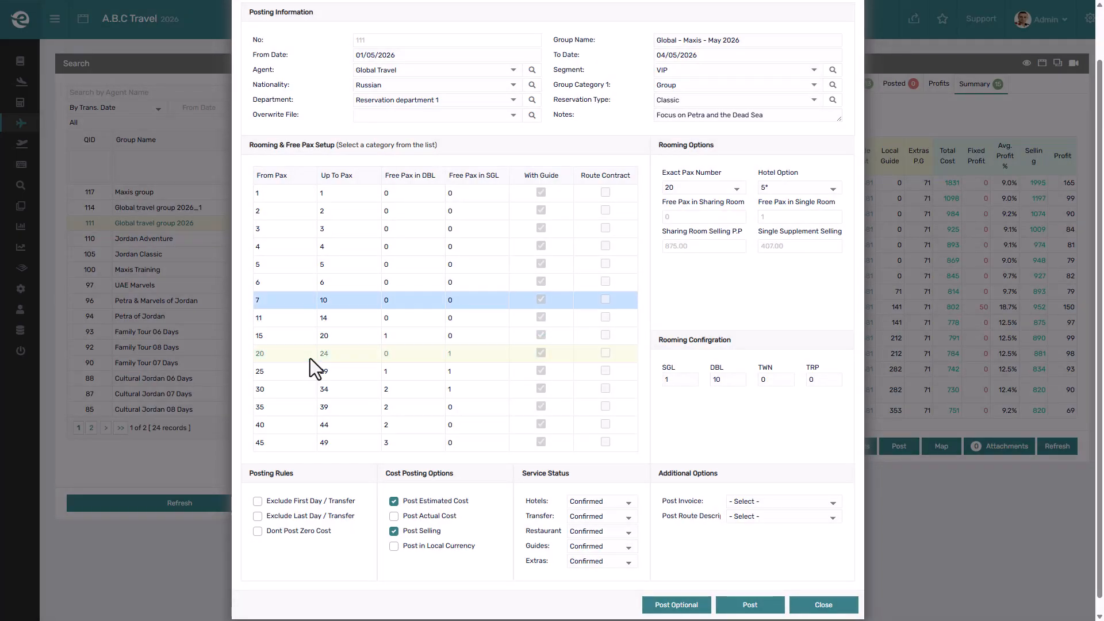
{"action": "left_click", "coordinate": [729, 187]}
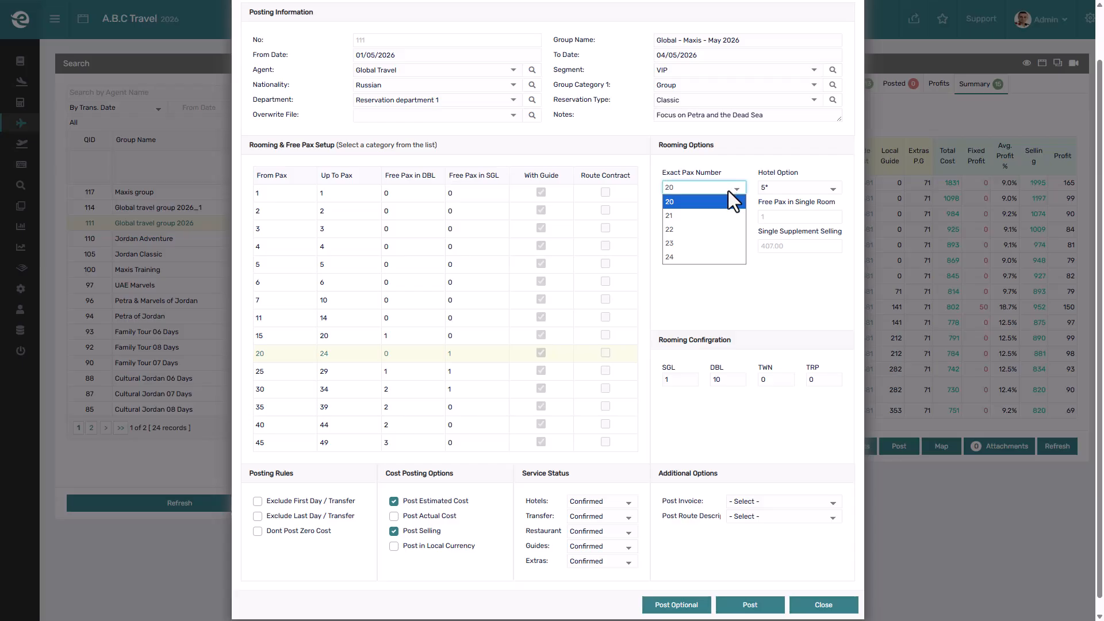
{"action": "left_click", "coordinate": [718, 231]}
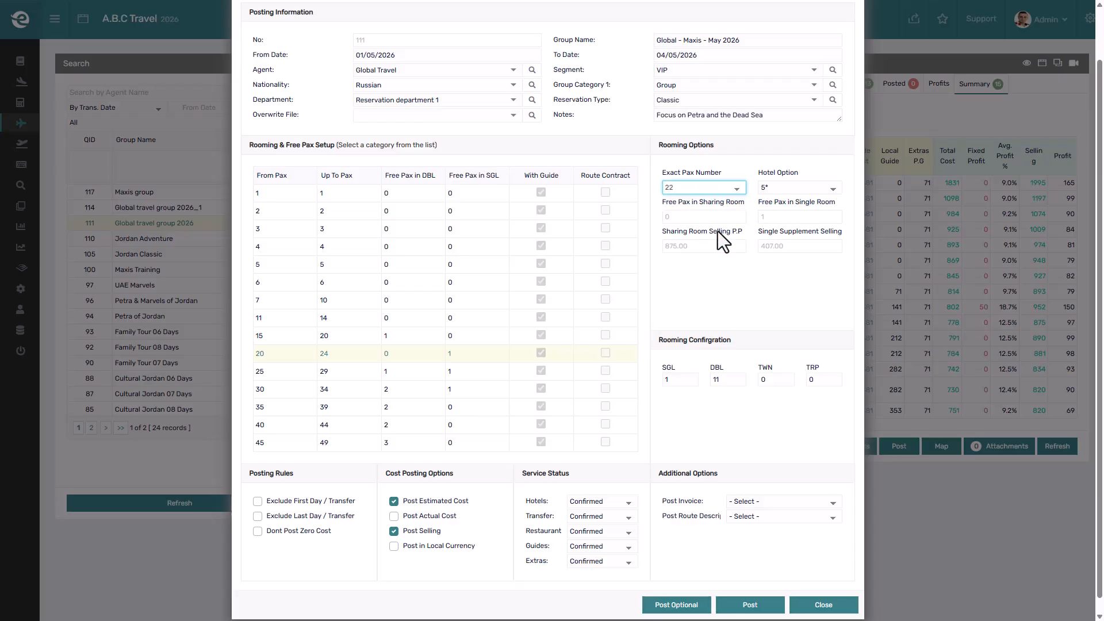
Step: Set the posting's hotel option to 4* and check the sharing room and single supplement selling prices
{"action": "left_click", "coordinate": [814, 190]}
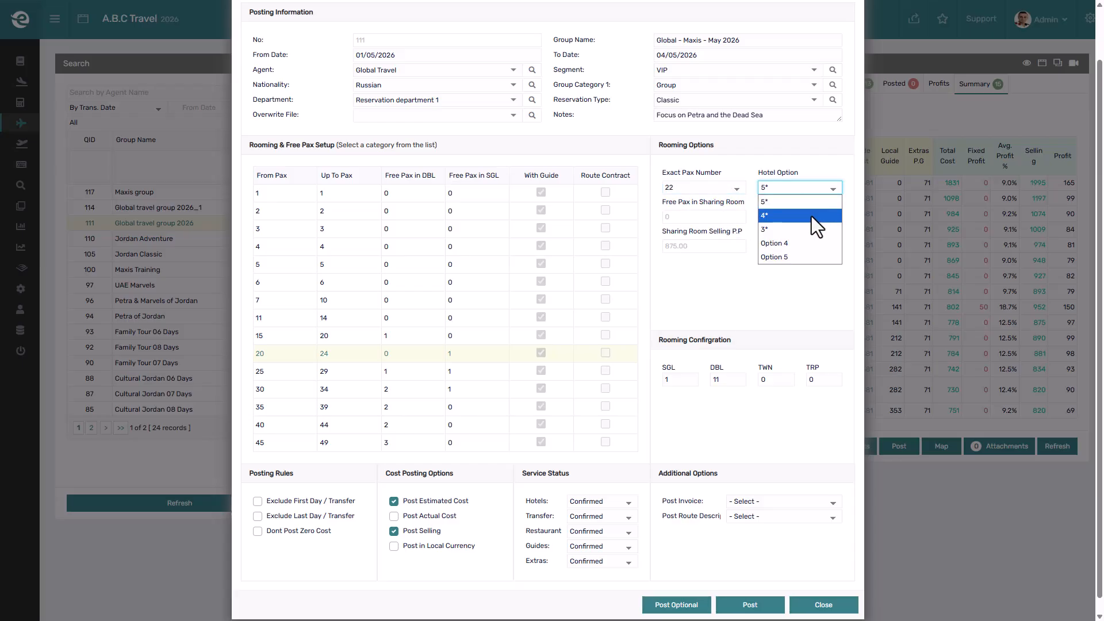
{"action": "left_click", "coordinate": [811, 217]}
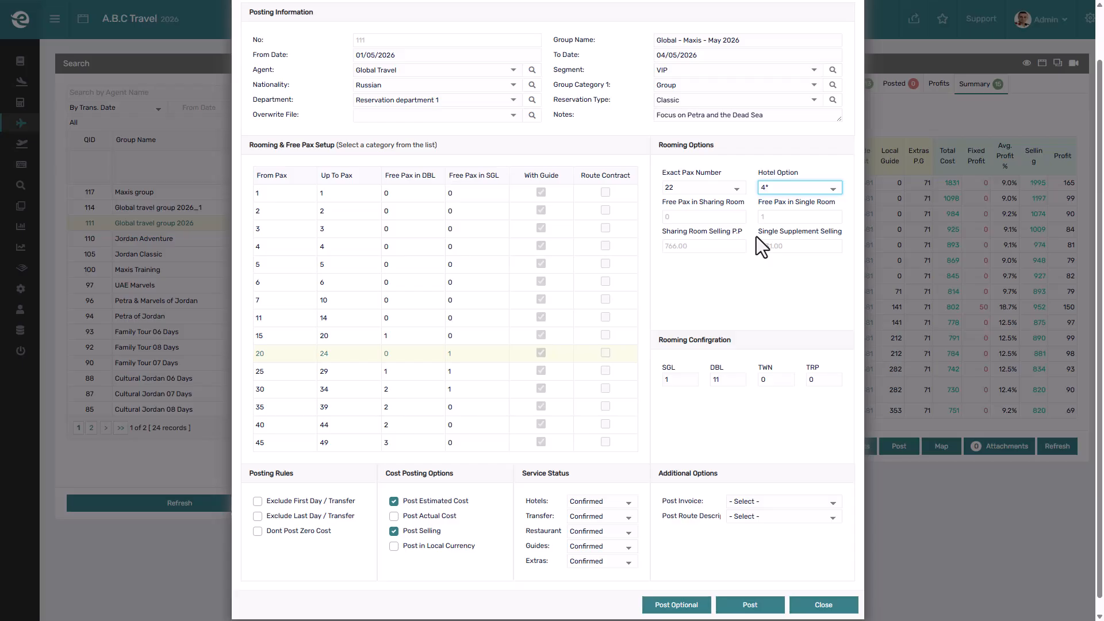
{"action": "left_click", "coordinate": [705, 248]}
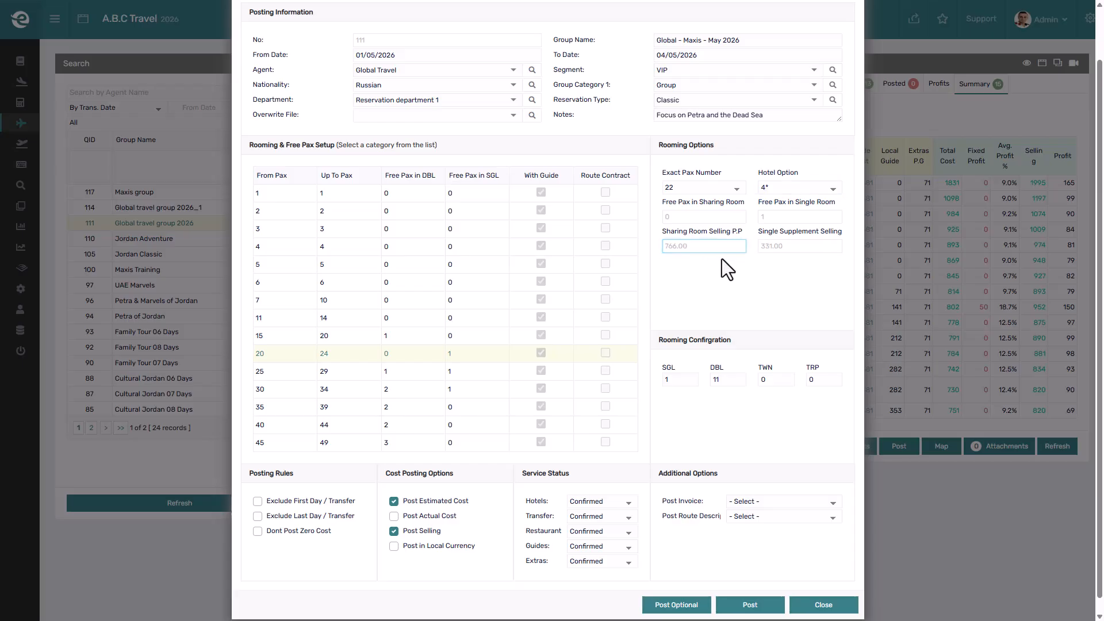
{"action": "left_click", "coordinate": [800, 248]}
{"action": "left_click", "coordinate": [784, 261]}
Step: Set the posting's rooming configuration to 2 single, 6 double, 2 twin and 2 triple rooms
{"action": "left_click", "coordinate": [674, 382]}
{"action": "key", "text": "Tab"}
{"action": "type", "text": "6"}
{"action": "key", "text": "Tab"}
{"action": "type", "text": "2"}
{"action": "key", "text": "Tab"}
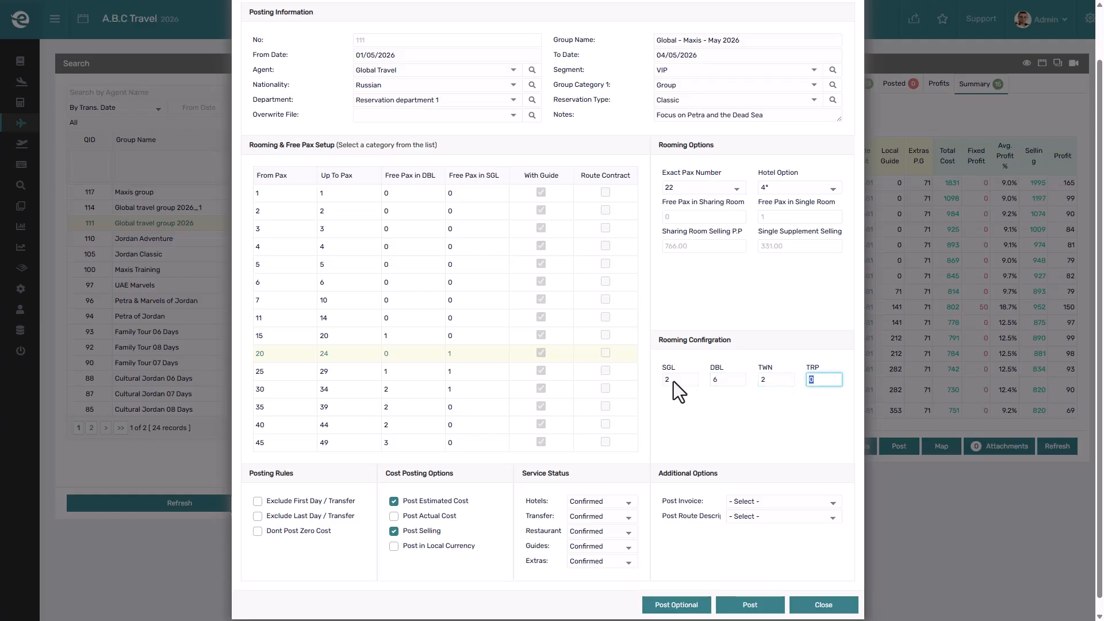
{"action": "type", "text": "2"}
{"action": "left_click", "coordinate": [684, 401]}
Step: Exclude the first and last day transfers and zero costs from posting, and also post actual cost and in local currency
{"action": "scroll", "coordinate": [685, 402], "scroll_direction": "down", "scroll_amount": 1}
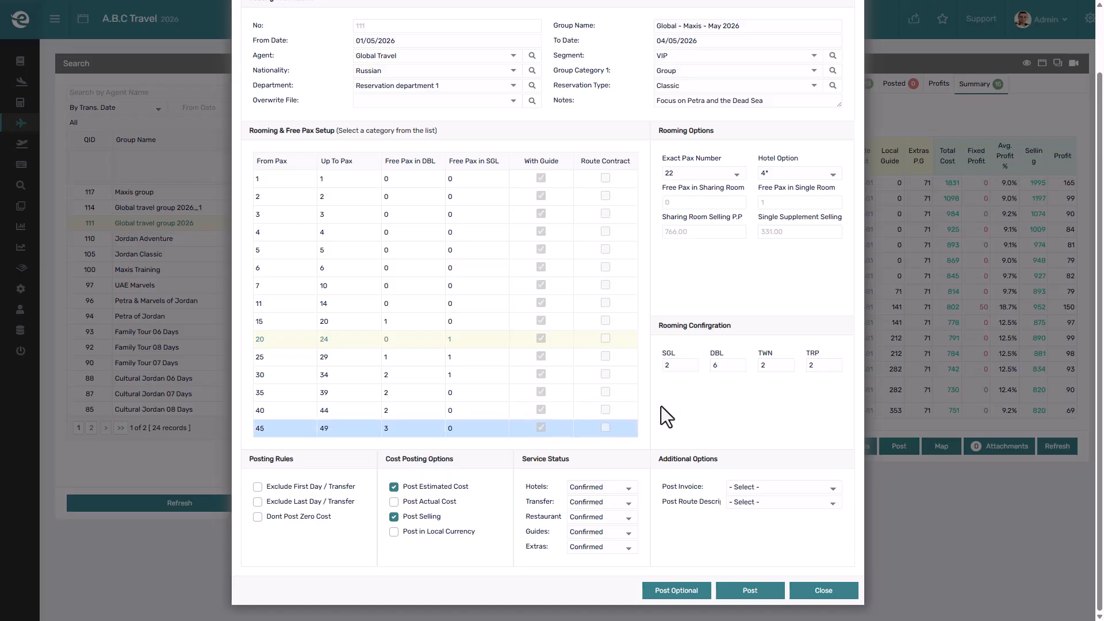
{"action": "left_click", "coordinate": [298, 488]}
{"action": "left_click", "coordinate": [296, 501]}
{"action": "left_click", "coordinate": [293, 519]}
{"action": "left_click", "coordinate": [431, 498]}
{"action": "left_click", "coordinate": [415, 533]}
Step: Post Global - Maxis - May 2026 and open the hotel reservations of the posted file
{"action": "left_click", "coordinate": [756, 594]}
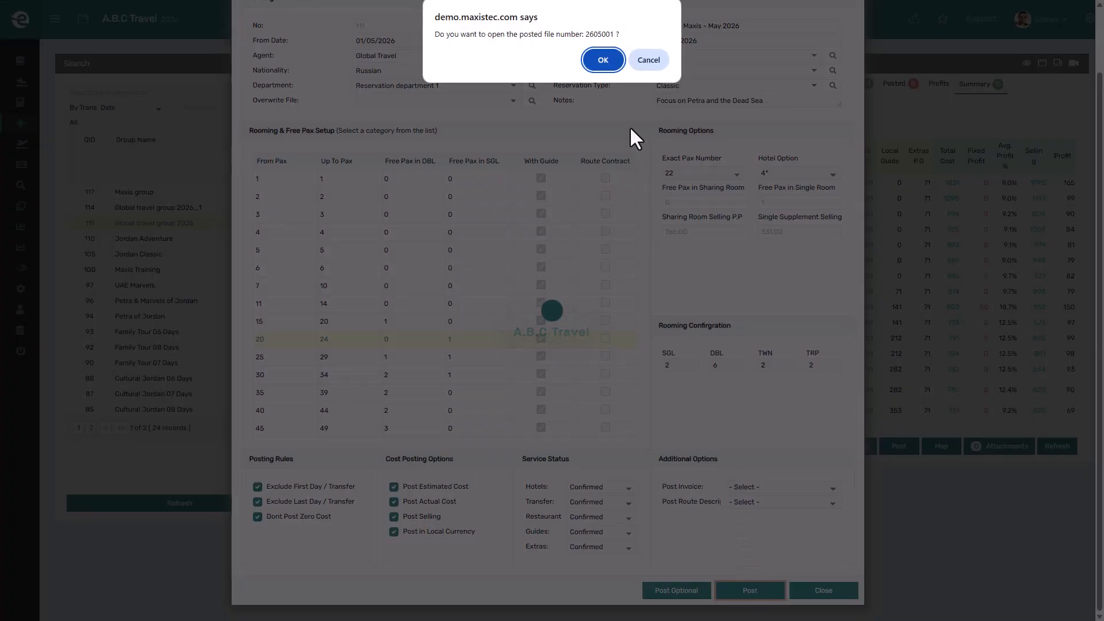
{"action": "left_click", "coordinate": [603, 60]}
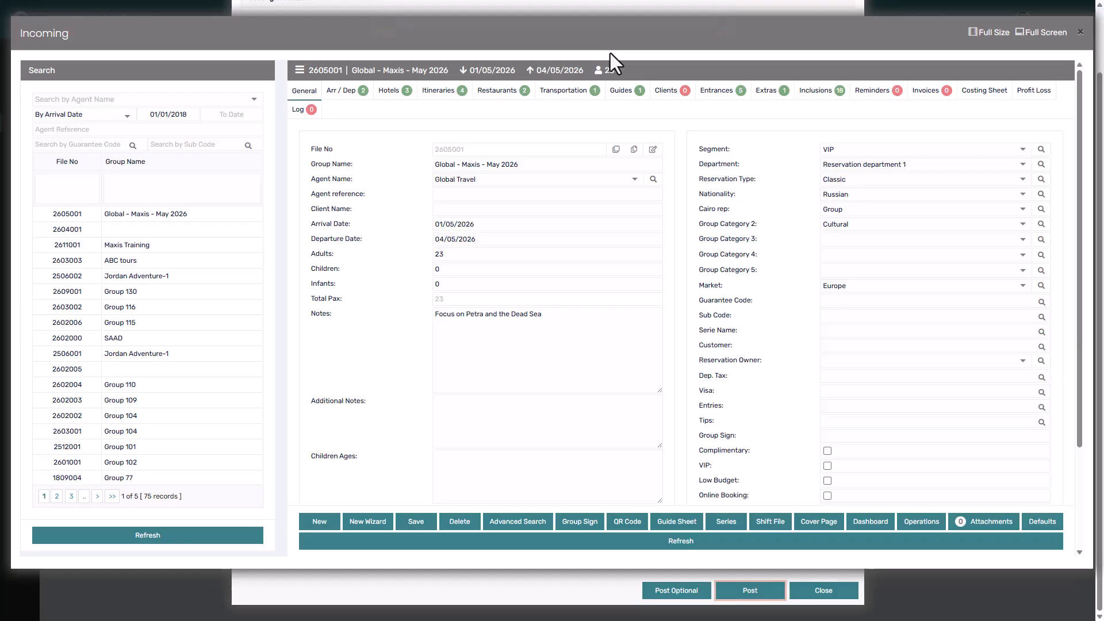
{"action": "left_click", "coordinate": [390, 90]}
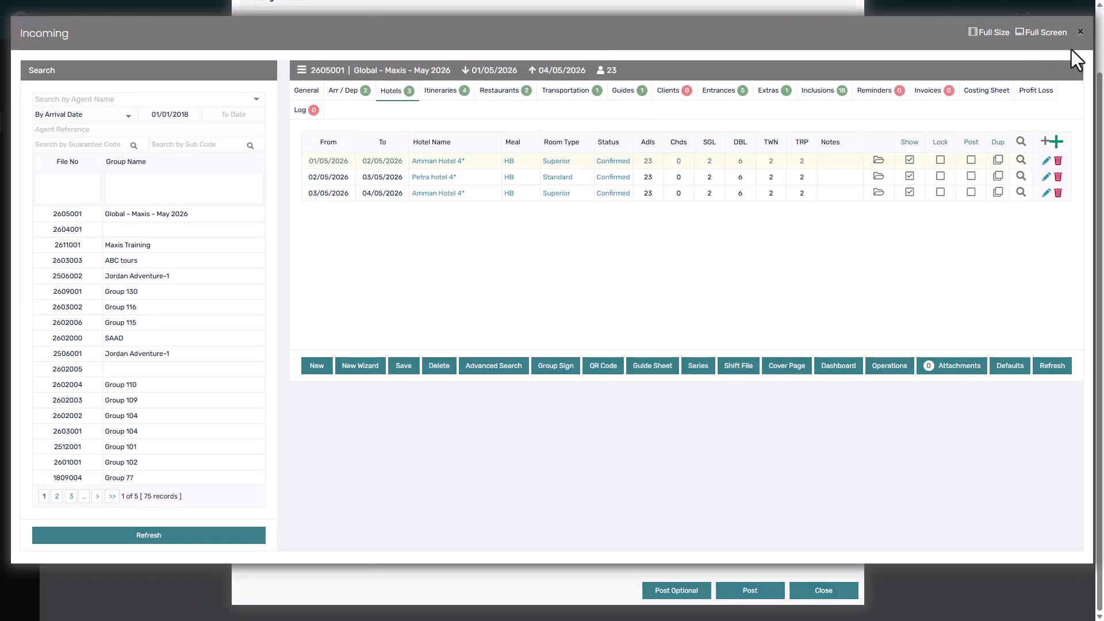
Step: Check the estimated cost, actual cost, selling price and currency of the Petra hotel 4* reservation
{"action": "left_click", "coordinate": [879, 177]}
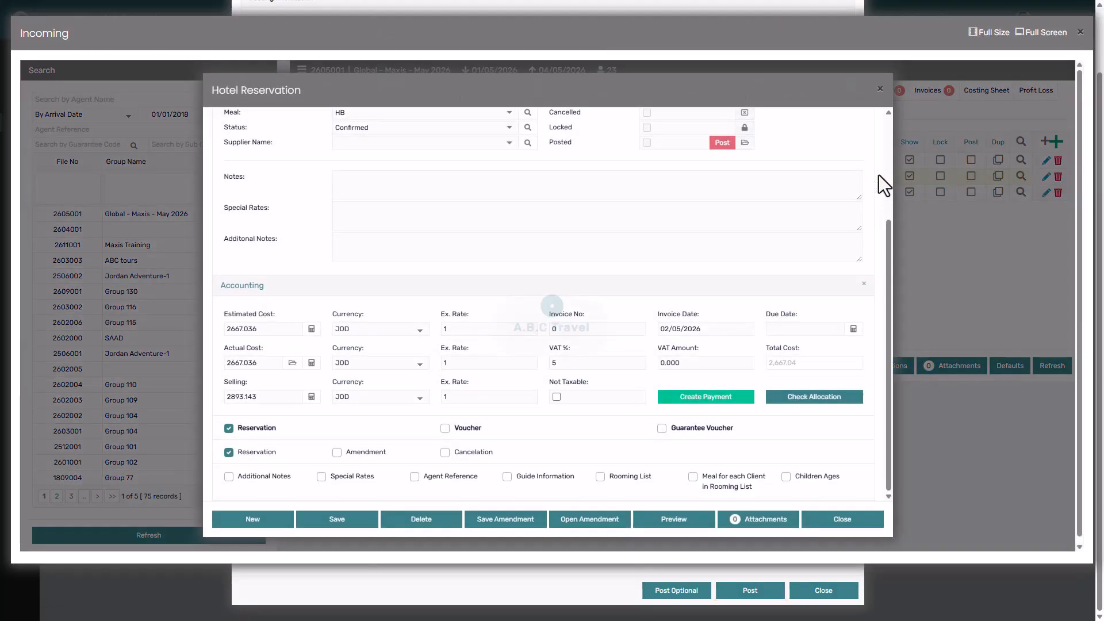
{"action": "left_click", "coordinate": [260, 331]}
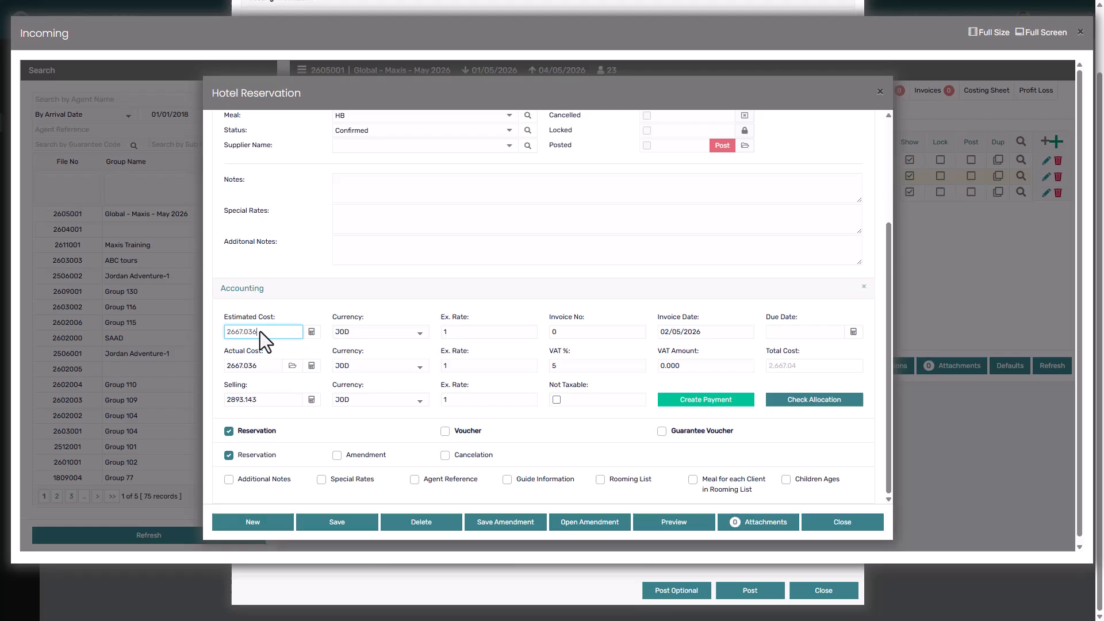
{"action": "left_click", "coordinate": [265, 366]}
{"action": "left_click", "coordinate": [260, 404]}
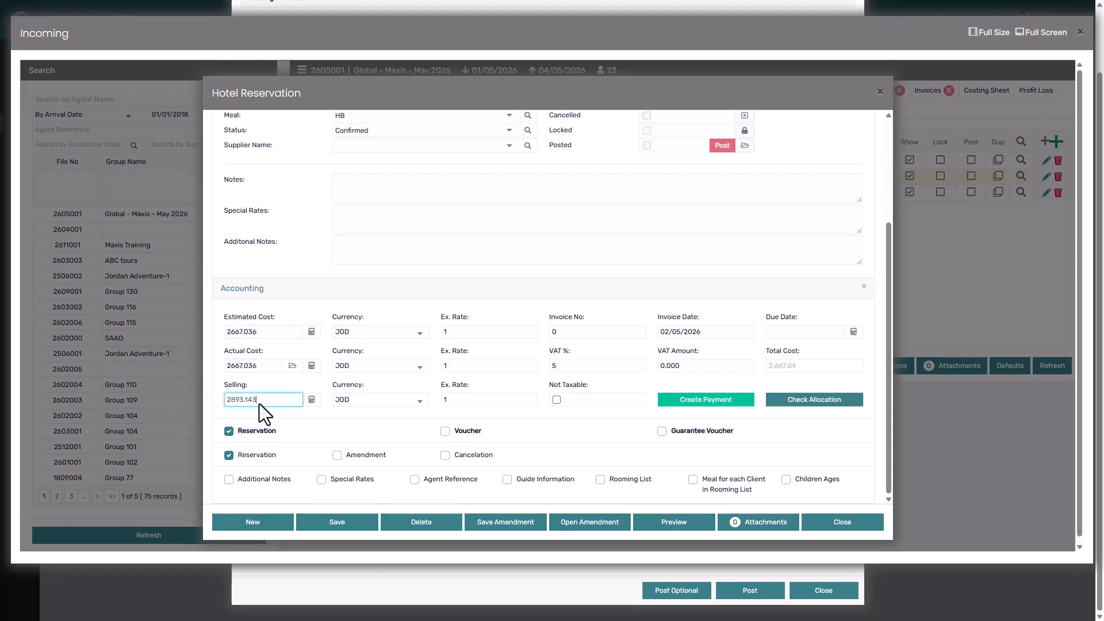
{"action": "left_click", "coordinate": [353, 400]}
{"action": "left_click", "coordinate": [353, 399]}
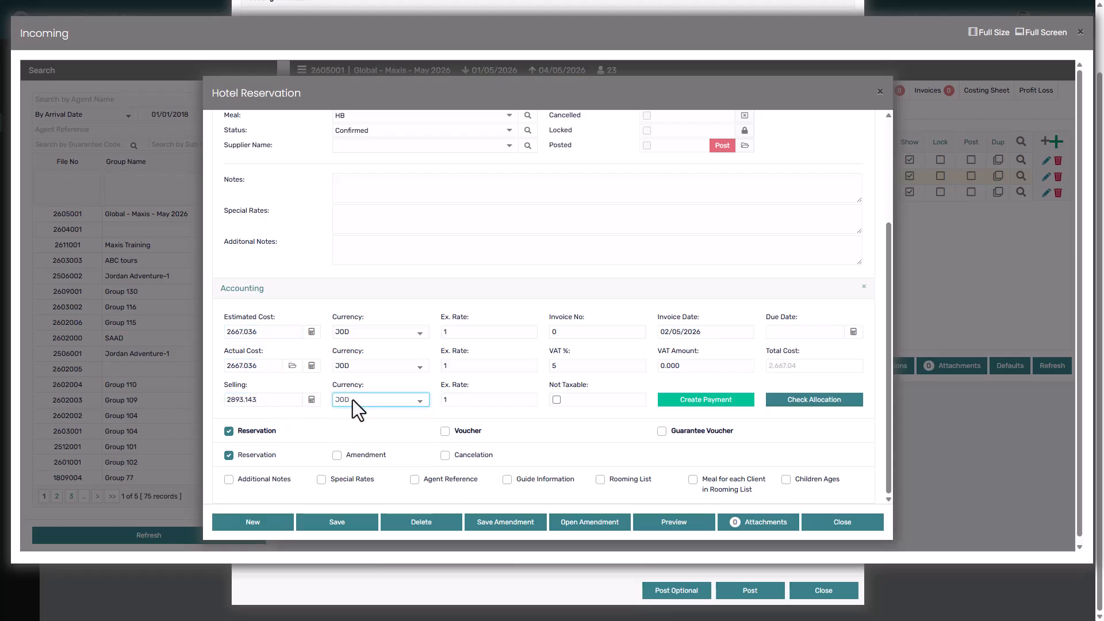
{"action": "left_click", "coordinate": [881, 91]}
Step: Check the estimated, actual and selling amounts of the 03/05/2026 Amman Hotel 4* reservation, and close the posted file
{"action": "left_click", "coordinate": [875, 194]}
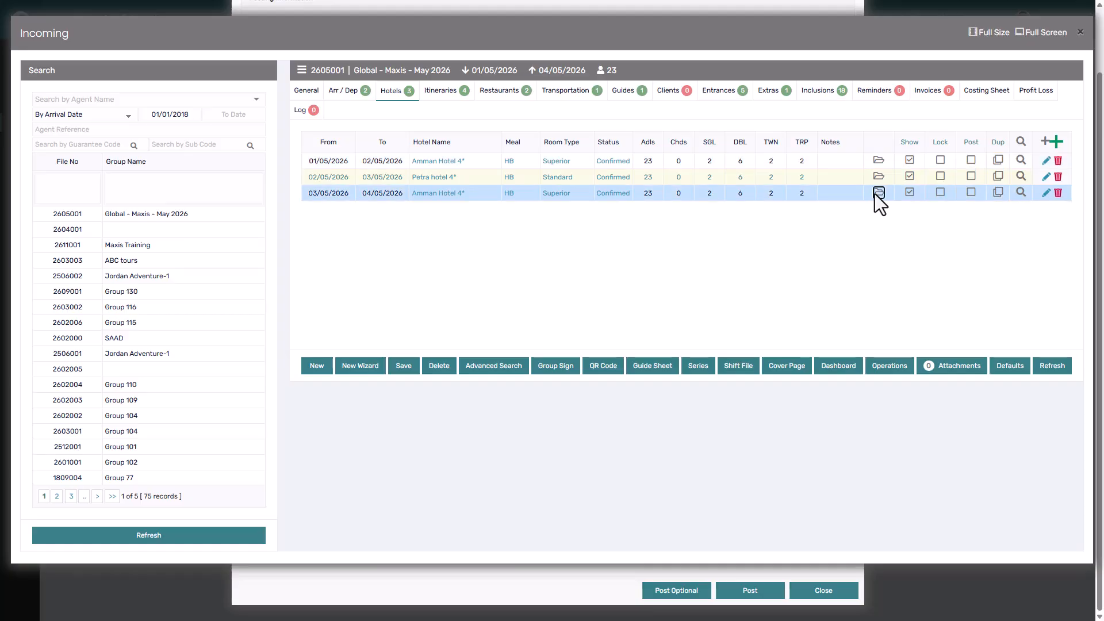
{"action": "left_click", "coordinate": [287, 331]}
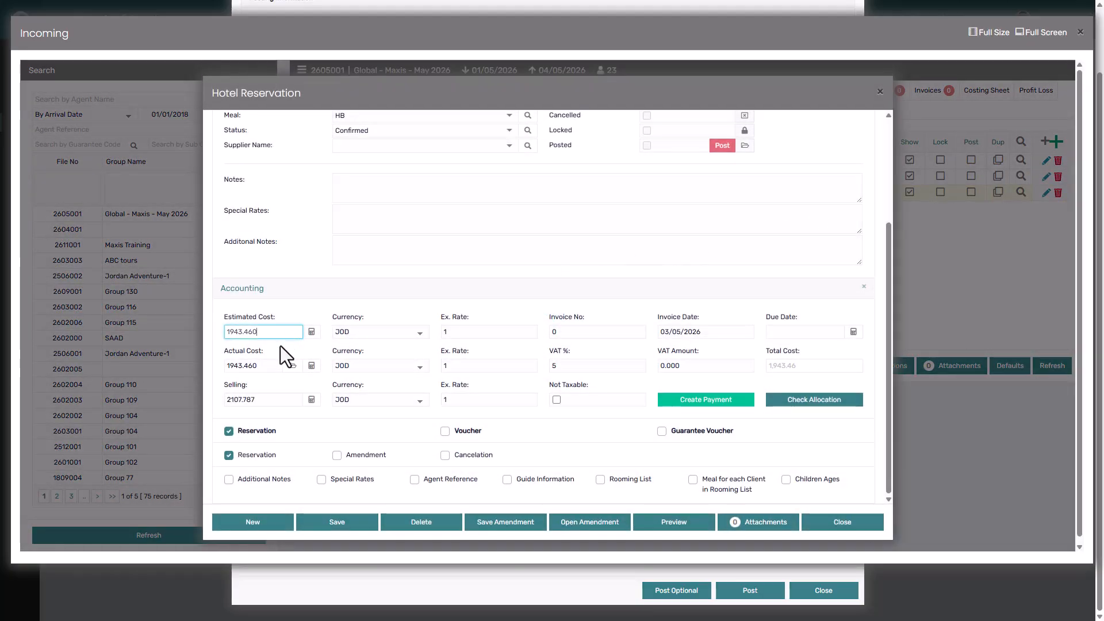
{"action": "left_click", "coordinate": [269, 367]}
{"action": "left_click", "coordinate": [265, 402]}
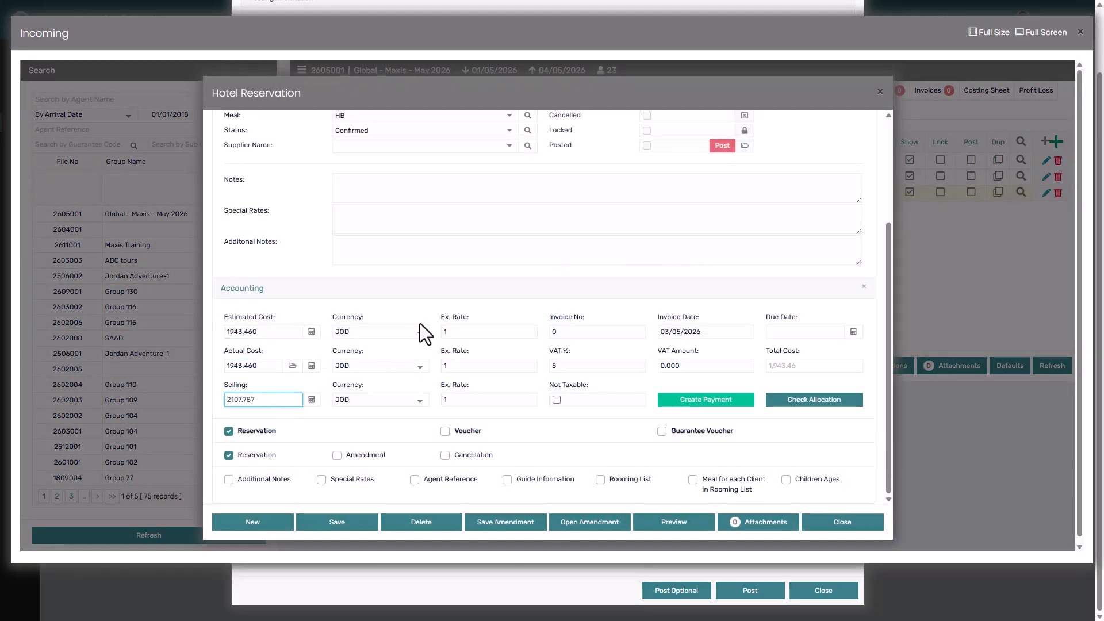
{"action": "left_click", "coordinate": [879, 91]}
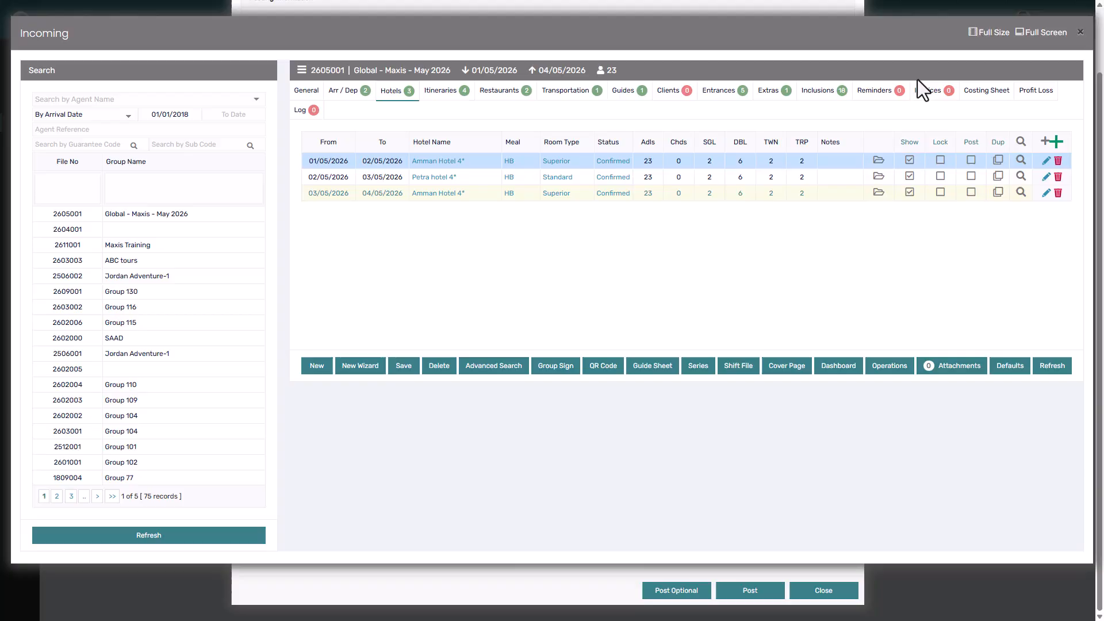
{"action": "left_click", "coordinate": [1081, 33]}
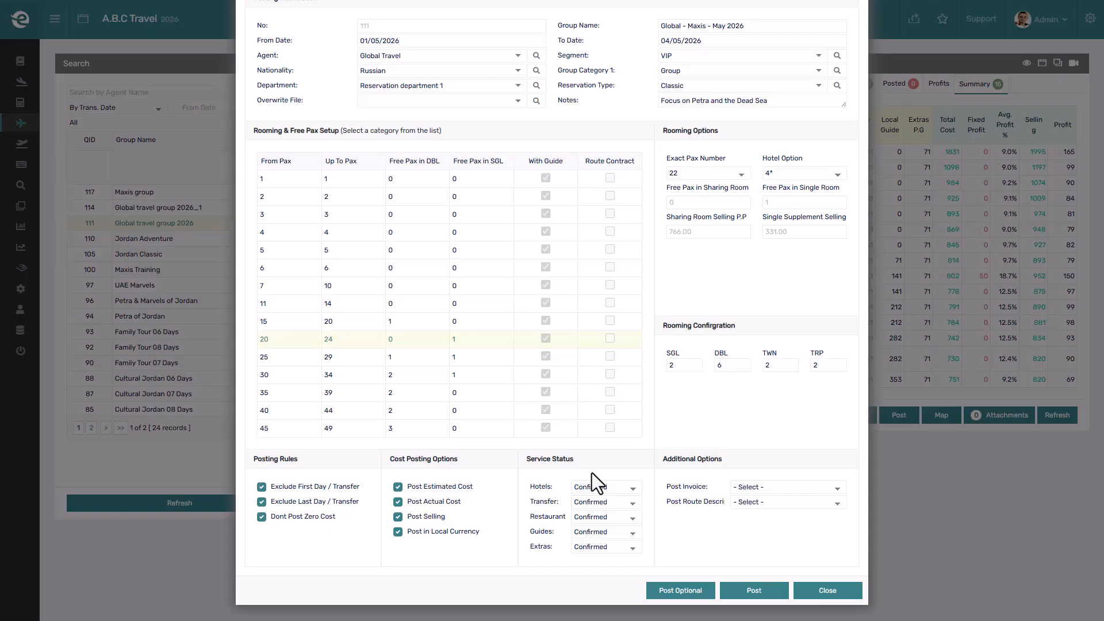
Step: Set the service status of hotels, transfer, restaurant, guides and extras to Requested
{"action": "left_click", "coordinate": [614, 487]}
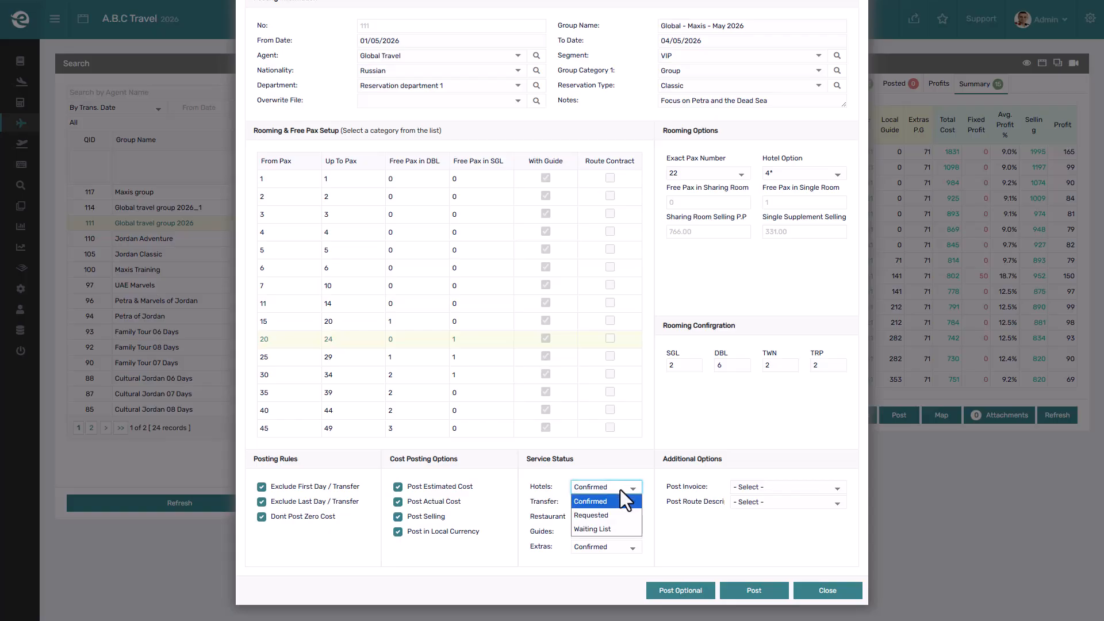
{"action": "left_click", "coordinate": [609, 513]}
{"action": "left_click", "coordinate": [609, 506]}
{"action": "left_click", "coordinate": [602, 525]}
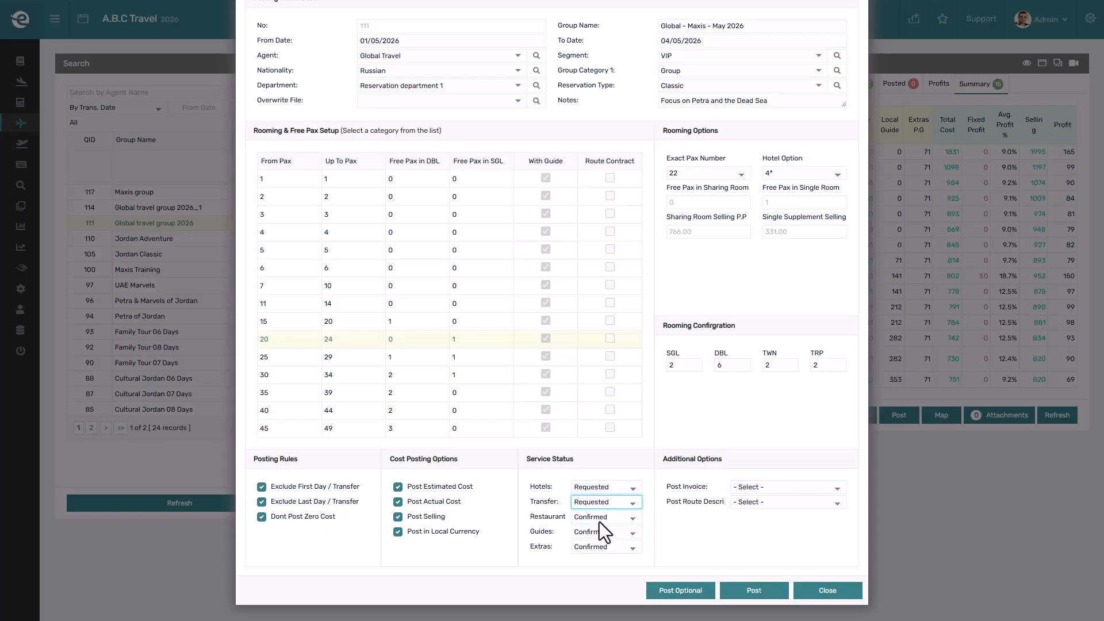
{"action": "left_click", "coordinate": [600, 520]}
{"action": "left_click", "coordinate": [595, 536]}
{"action": "left_click", "coordinate": [592, 535]}
{"action": "left_click", "coordinate": [590, 559]}
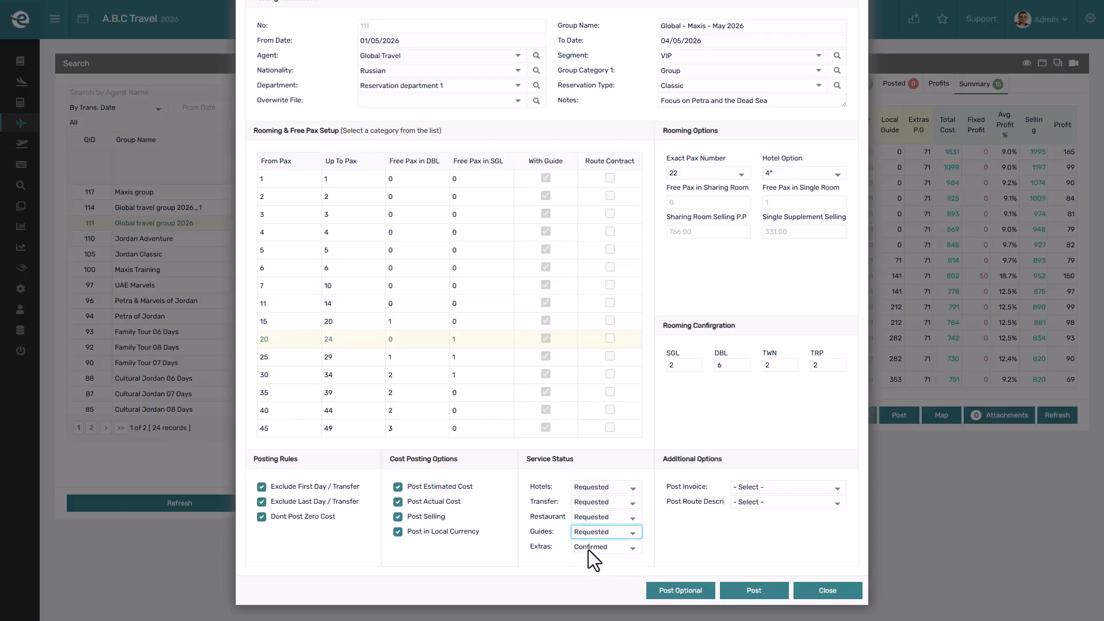
{"action": "left_click", "coordinate": [588, 548]}
{"action": "left_click", "coordinate": [590, 521]}
Step: Choose Proforma Invoice as the invoice to post and English for the posted route description
{"action": "left_click", "coordinate": [824, 488]}
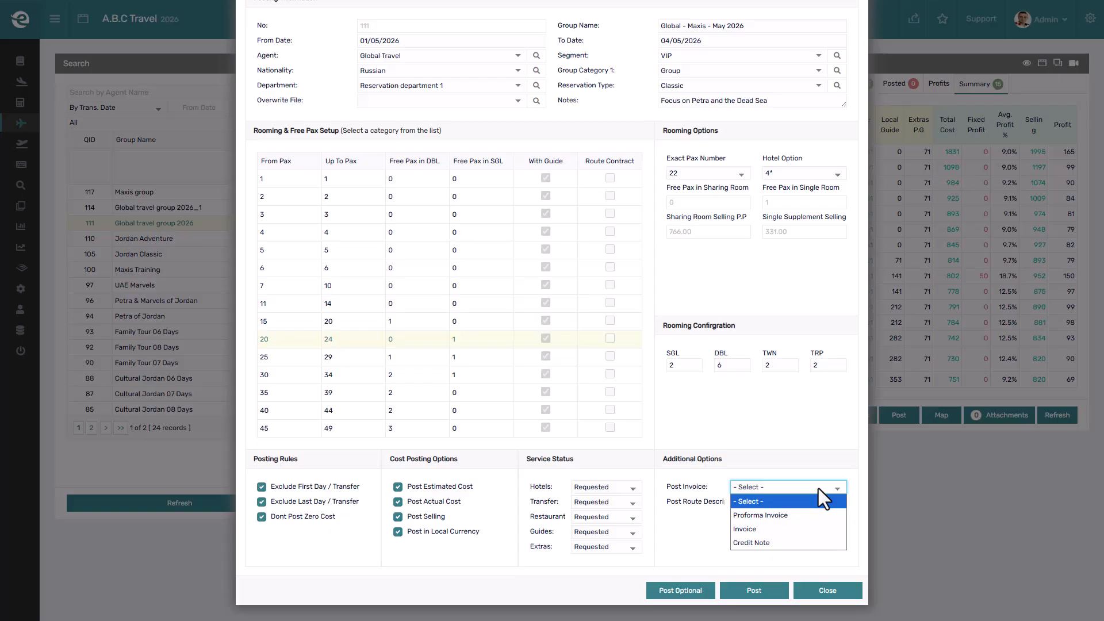
{"action": "key", "text": "Down"}
{"action": "key", "text": "Down"}
{"action": "key", "text": "Down"}
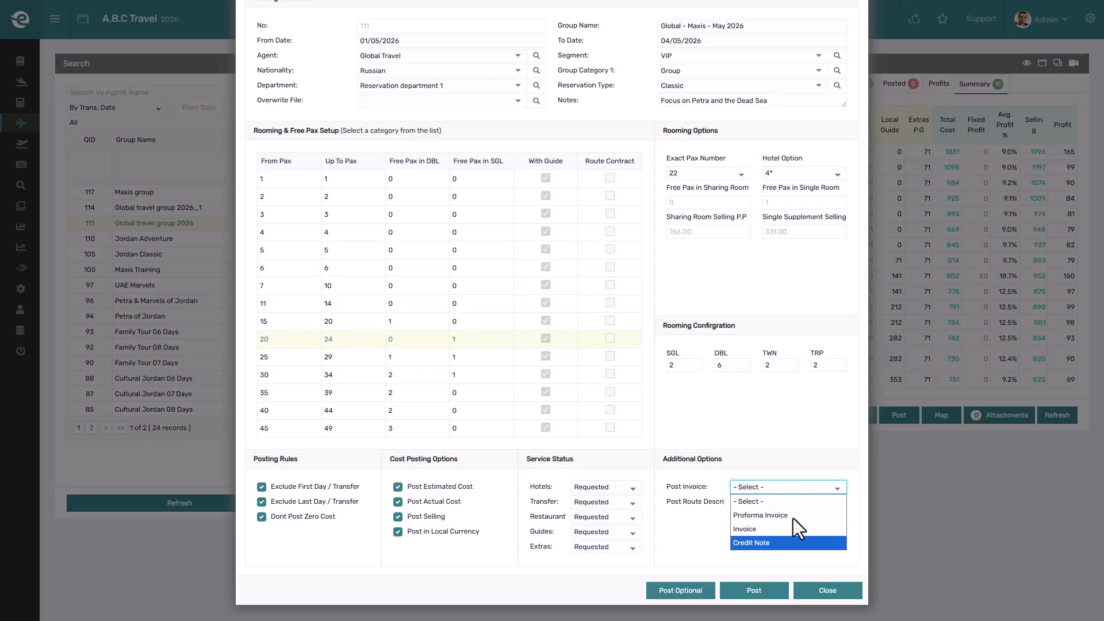
{"action": "key", "text": "Up"}
{"action": "key", "text": "Up"}
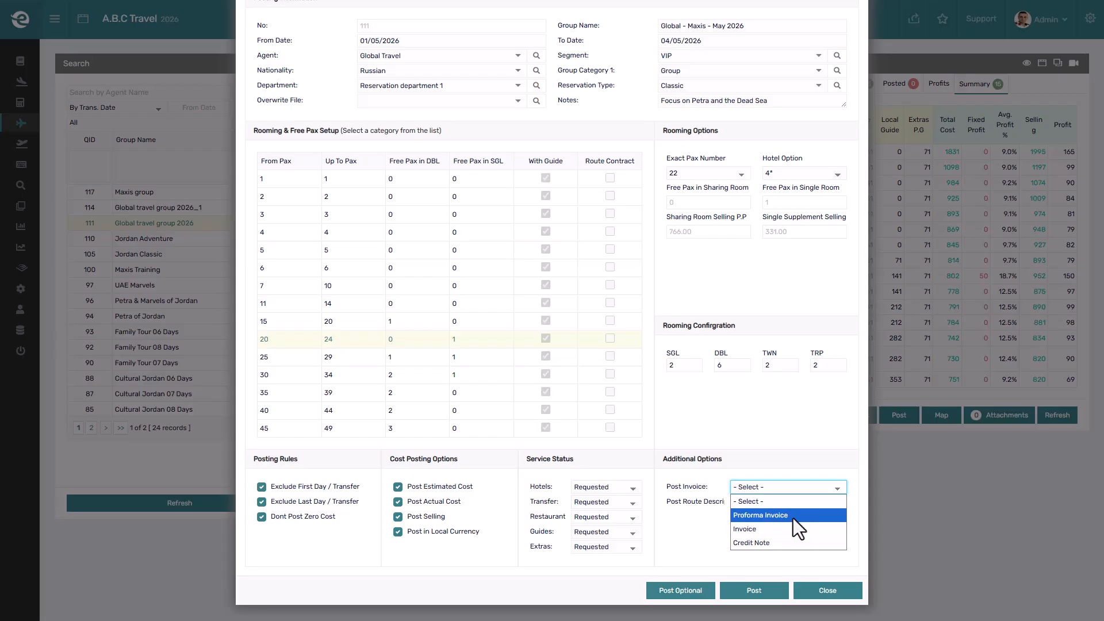
{"action": "key", "text": "Return"}
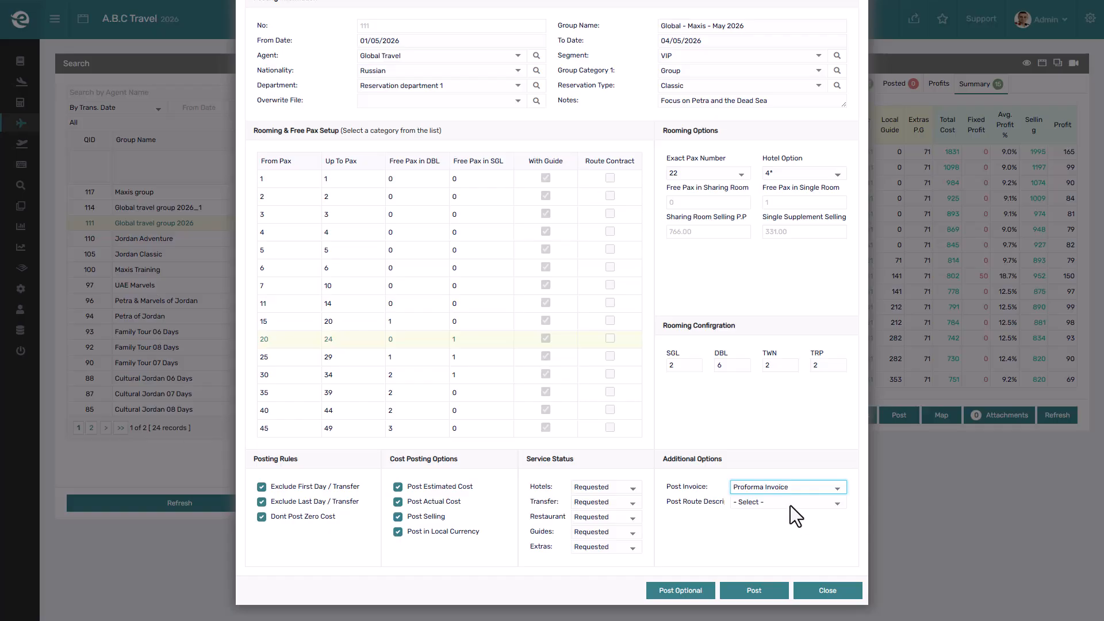
{"action": "left_click", "coordinate": [790, 504]}
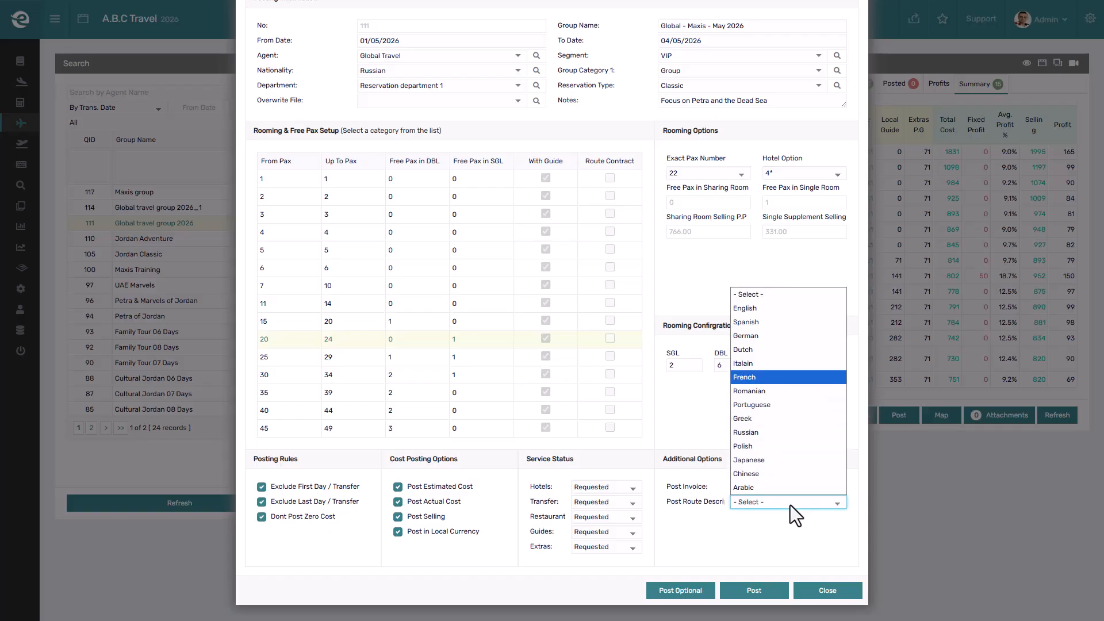
{"action": "left_click", "coordinate": [771, 312]}
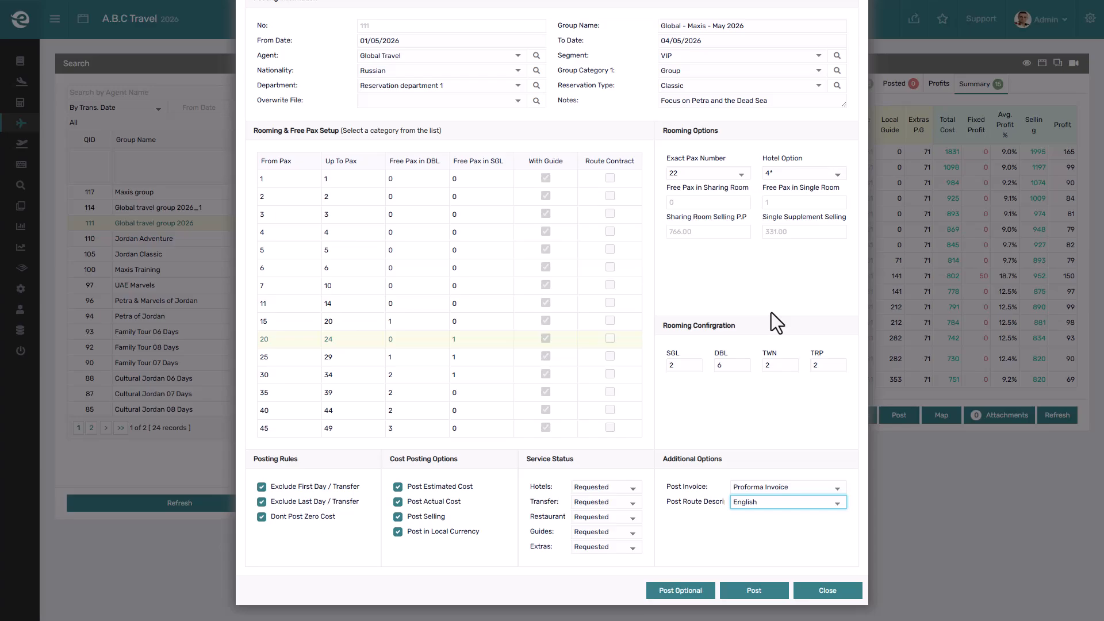
Step: Open the optional services for posting and save the day 4 Half Day Amman City Tour from Amman as marked to post
{"action": "left_click", "coordinate": [677, 589]}
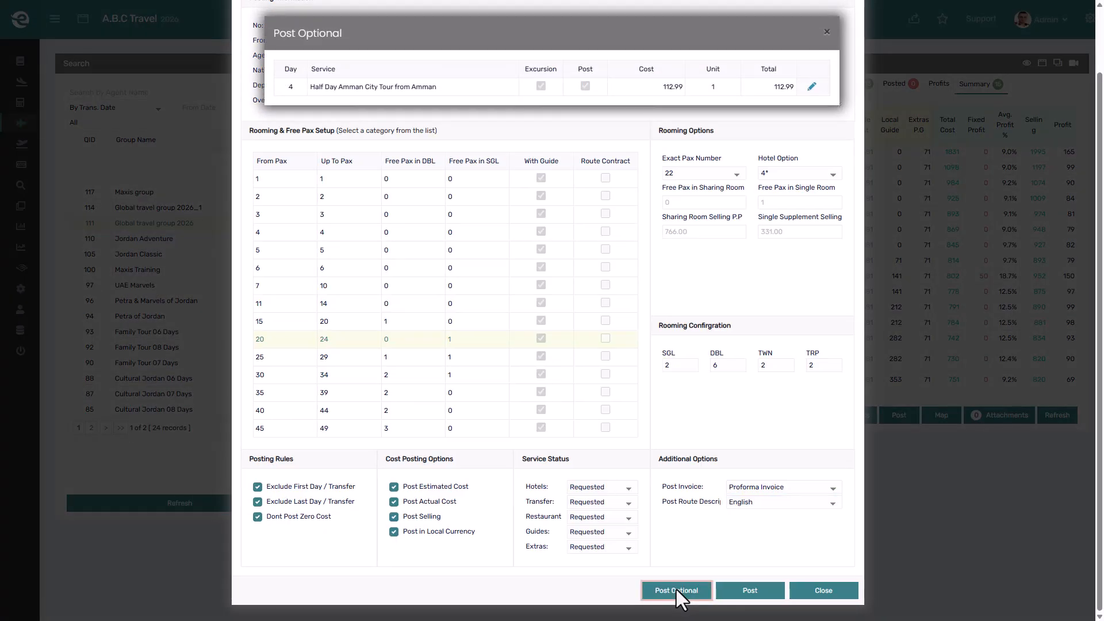
{"action": "left_click", "coordinate": [811, 87]}
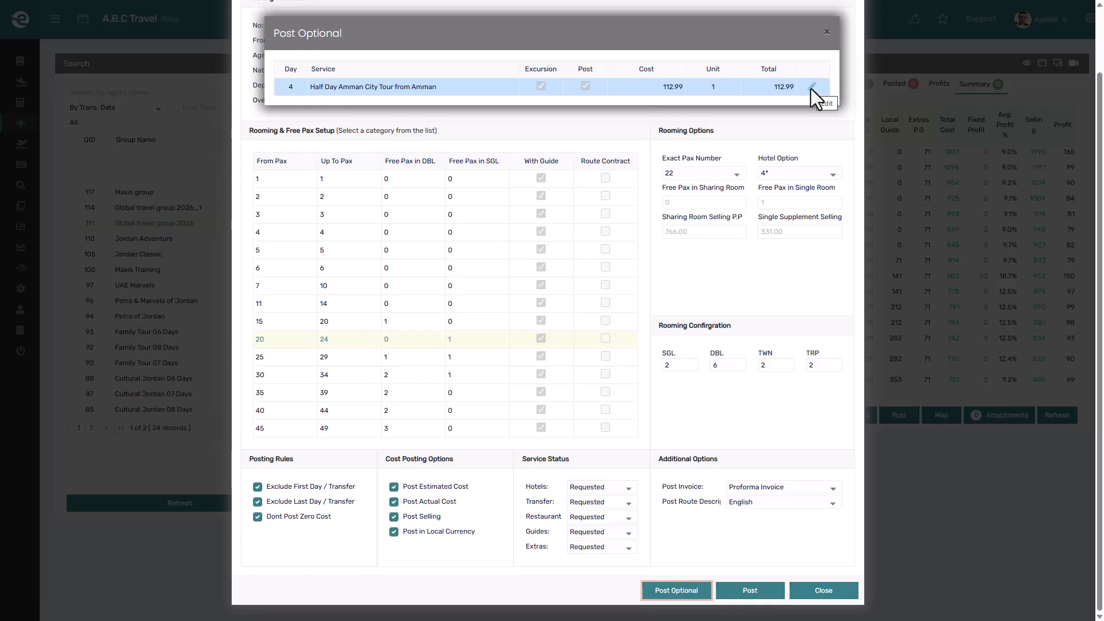
{"action": "left_click", "coordinate": [811, 87]}
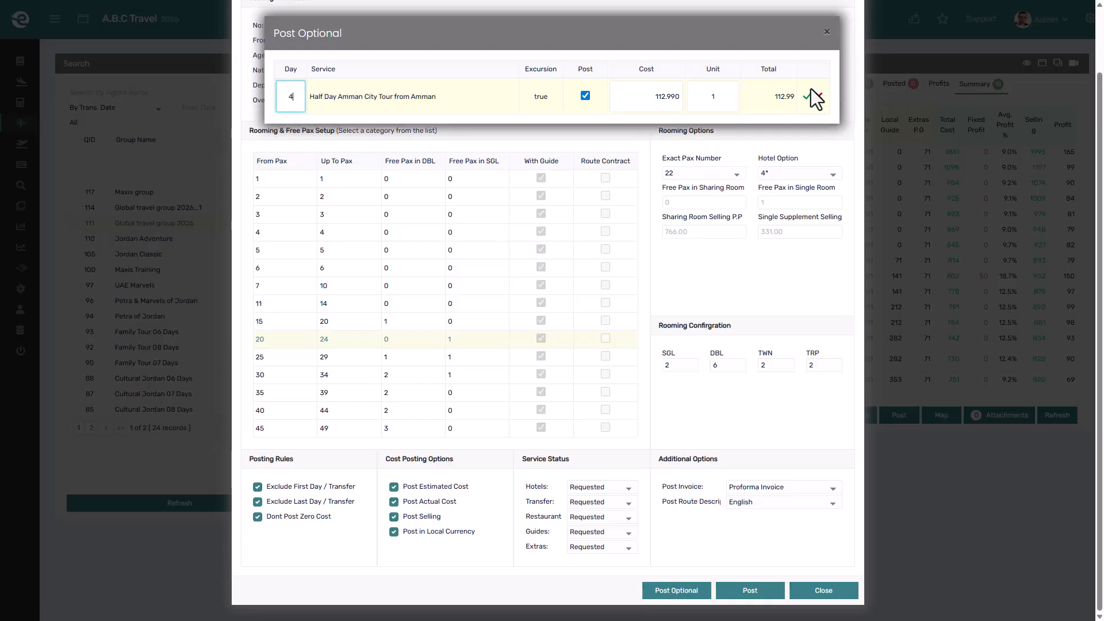
{"action": "left_click", "coordinate": [585, 97]}
{"action": "left_click", "coordinate": [586, 97]}
{"action": "left_click", "coordinate": [806, 97]}
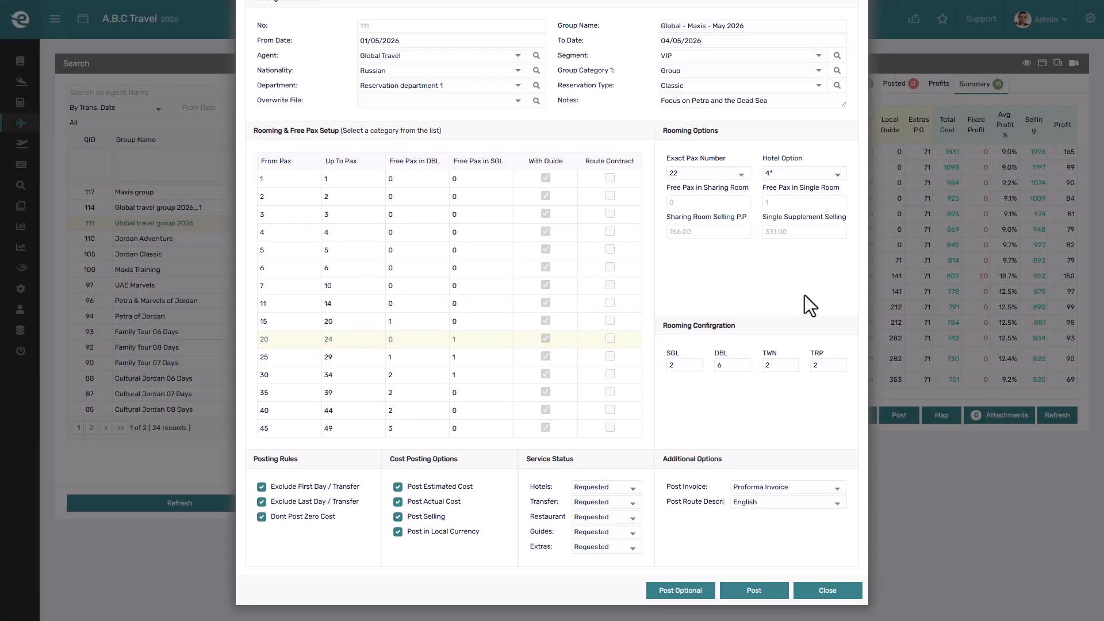
Step: Post the group again and review the new file's arrivals and departures, hotels, itineraries, restaurants and guides
{"action": "left_click", "coordinate": [751, 588]}
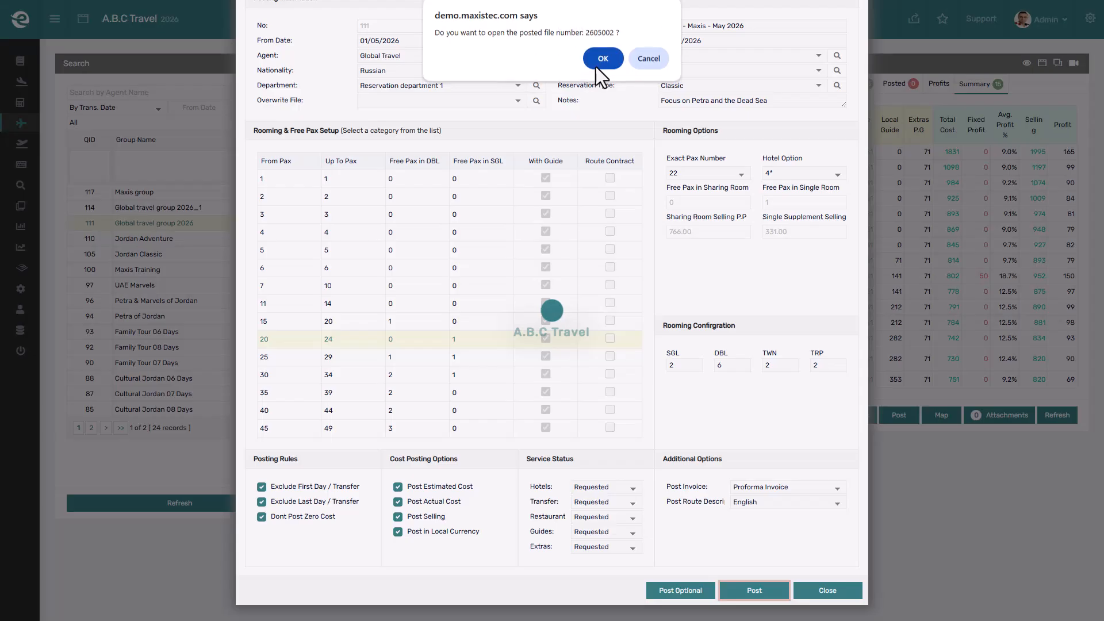
{"action": "left_click", "coordinate": [597, 65]}
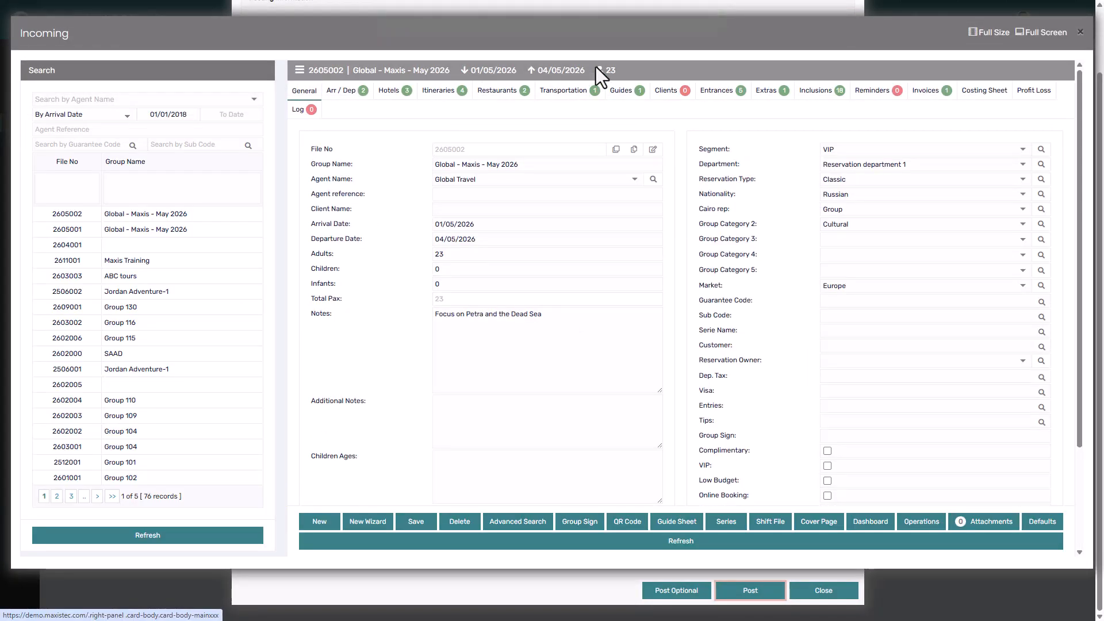
{"action": "left_click", "coordinate": [346, 90]}
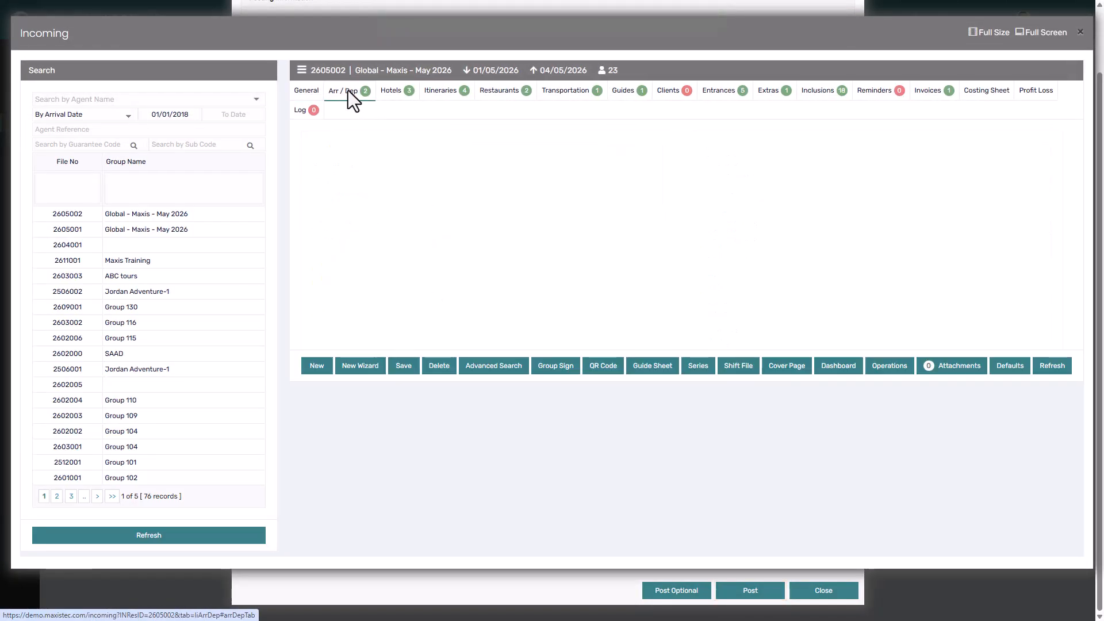
{"action": "left_click", "coordinate": [391, 92]}
{"action": "left_click", "coordinate": [444, 93]}
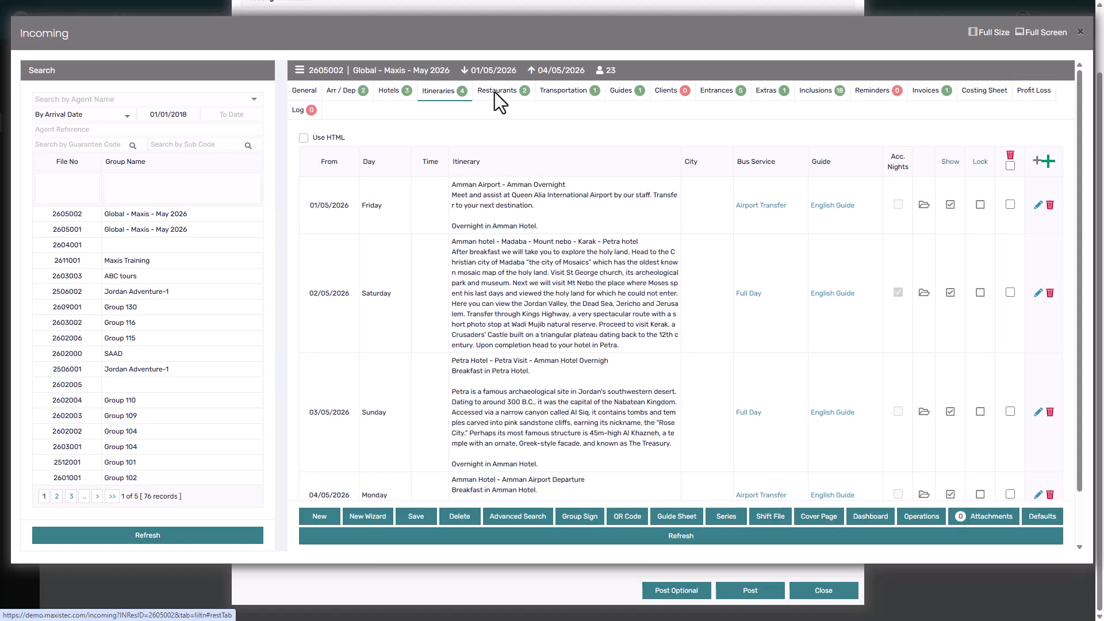
{"action": "left_click", "coordinate": [495, 93]}
{"action": "left_click", "coordinate": [612, 91]}
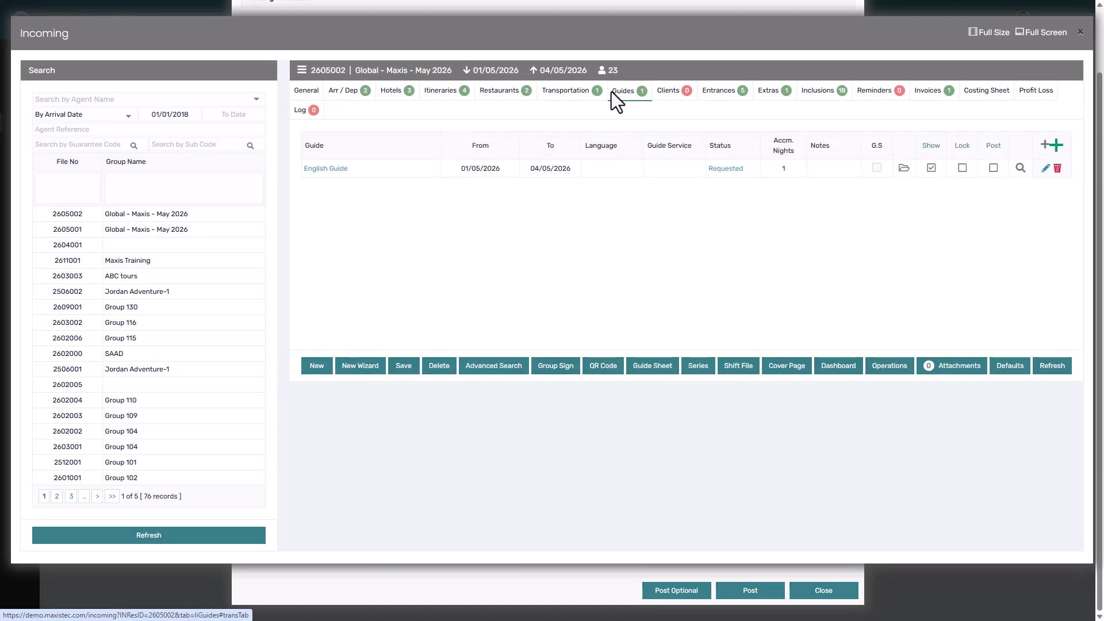
Step: Check the source quotation number in the posted file's general information
{"action": "left_click", "coordinate": [309, 93]}
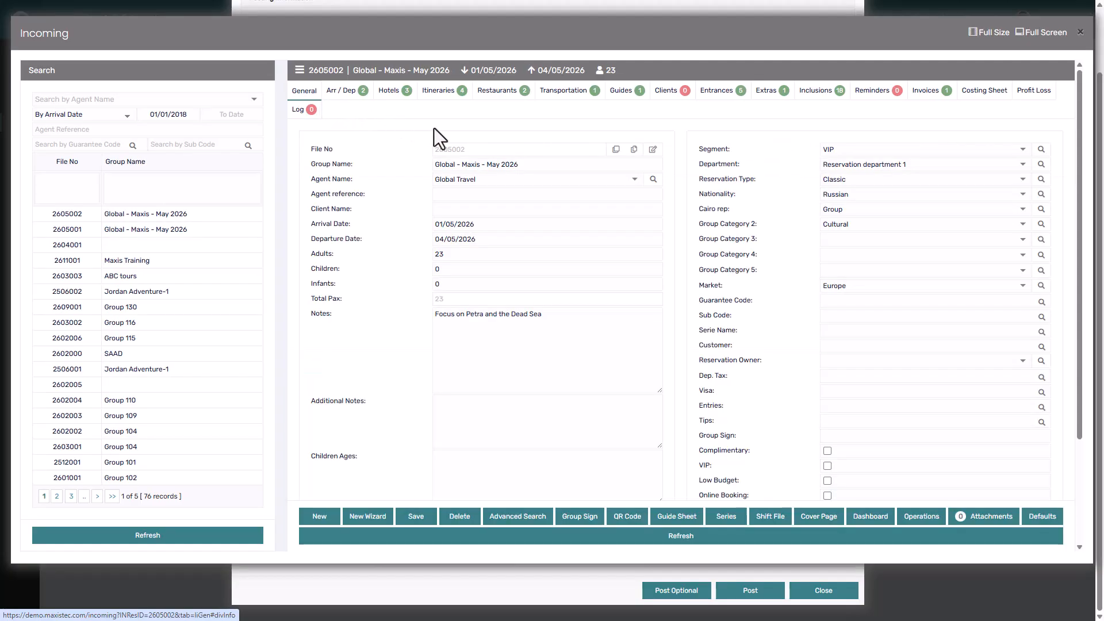
{"action": "scroll", "coordinate": [759, 215], "scroll_direction": "down", "scroll_amount": 3}
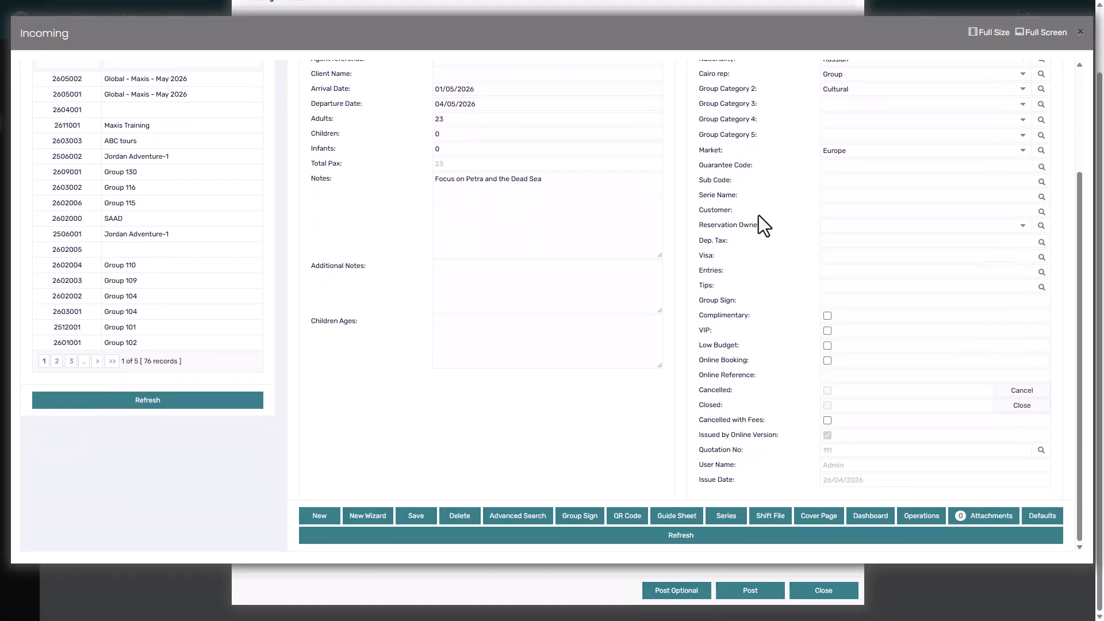
{"action": "double_click", "coordinate": [854, 455]}
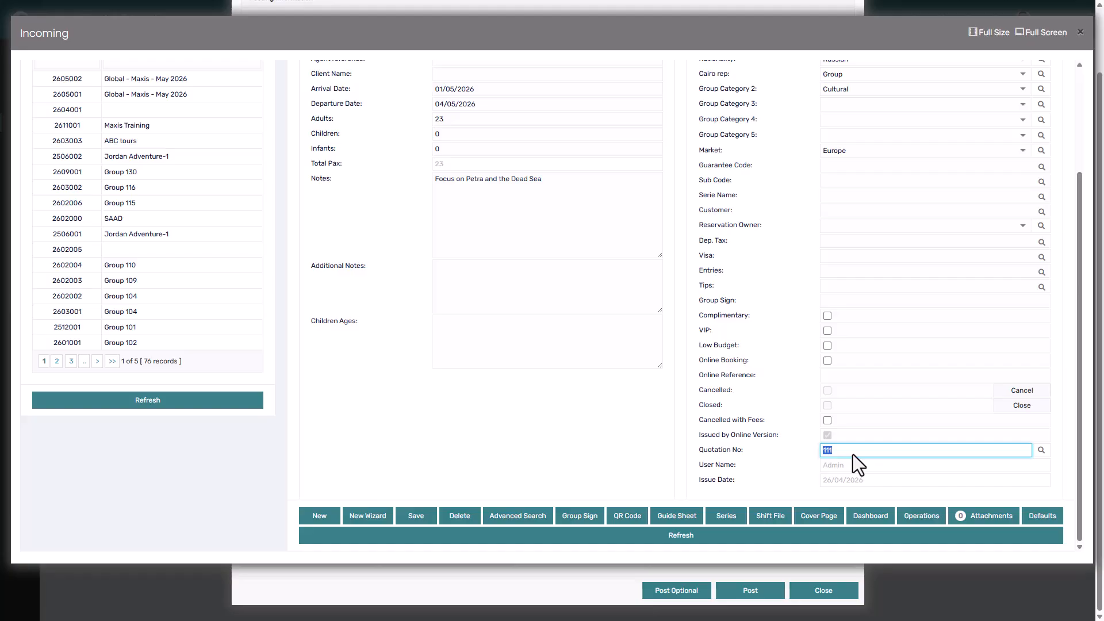
Step: Return from the posted file and posting settings to the quotation and review its posted files and route map
{"action": "left_click", "coordinate": [930, 568]}
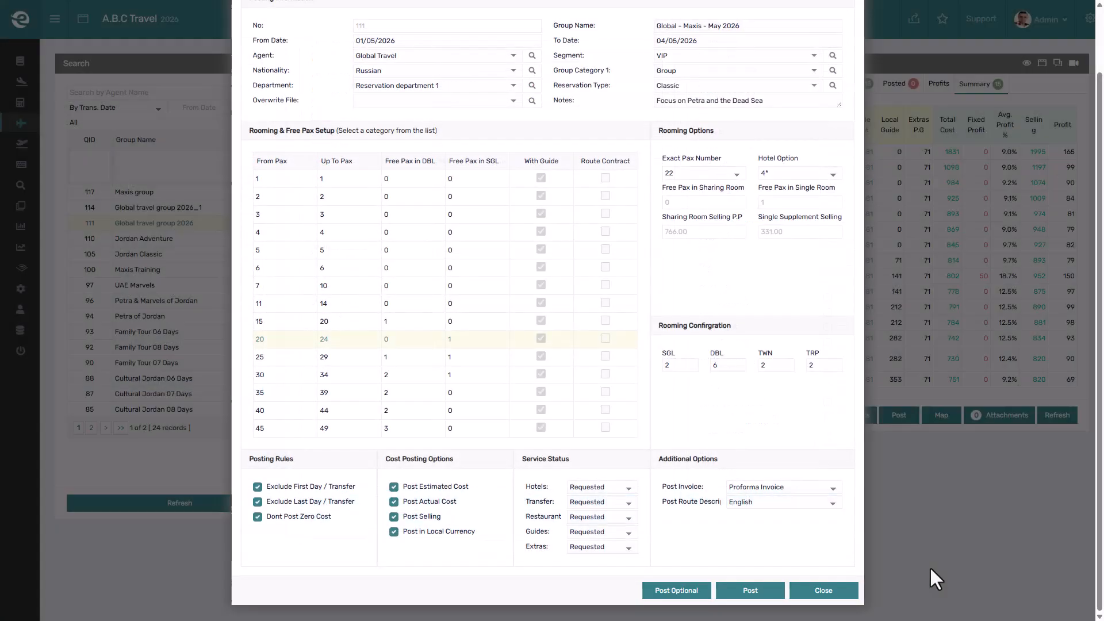
{"action": "left_click", "coordinate": [838, 591]}
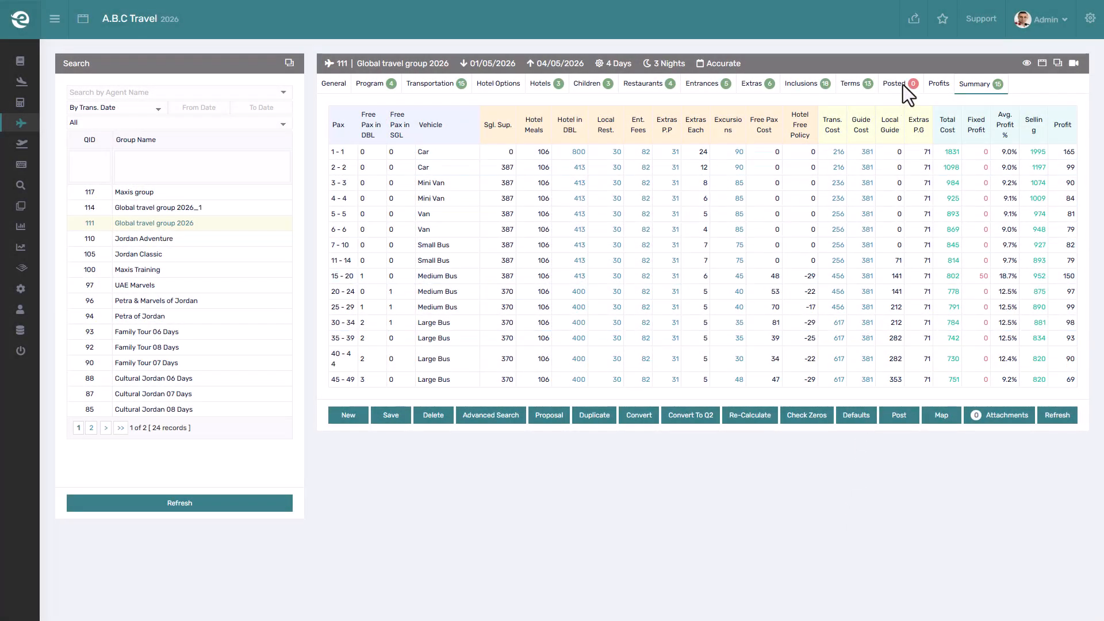
{"action": "left_click", "coordinate": [901, 83]}
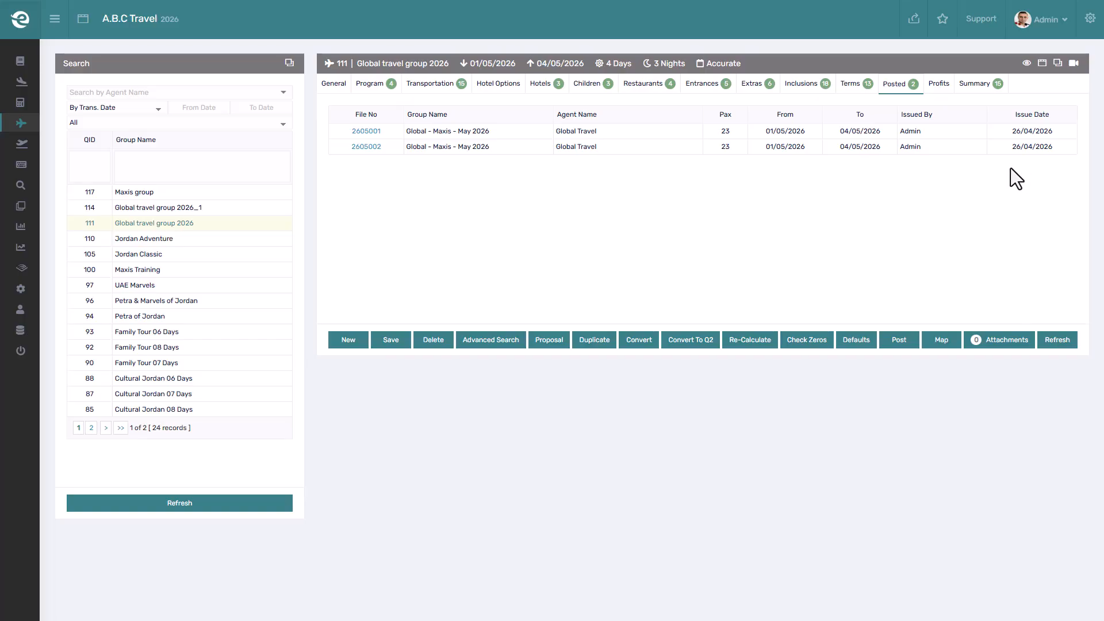
{"action": "left_click", "coordinate": [935, 340]}
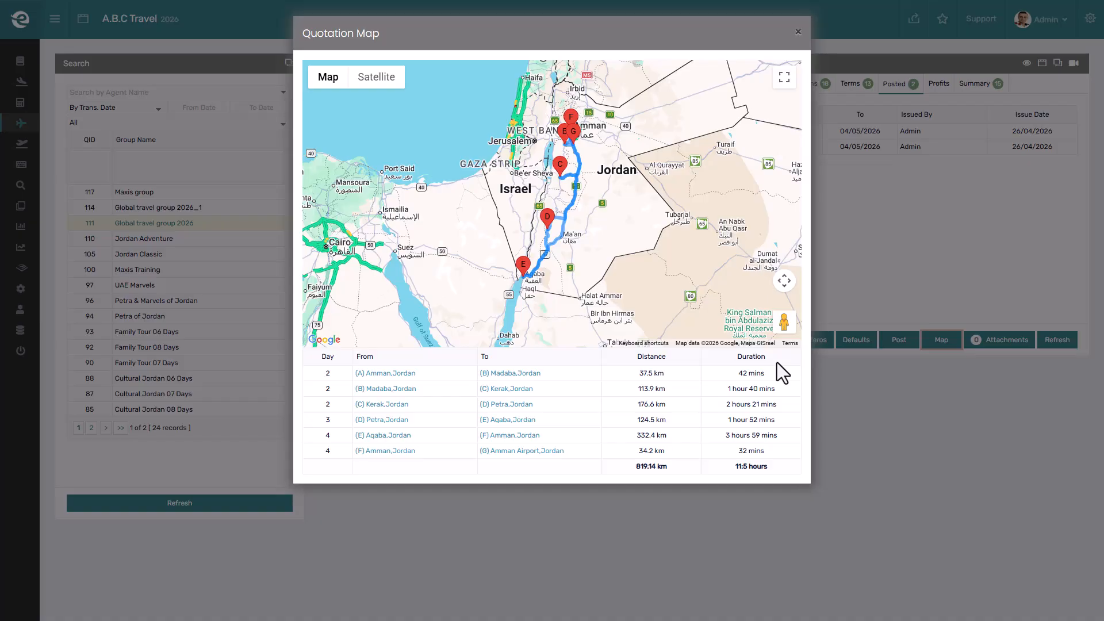
{"action": "left_click", "coordinate": [903, 291]}
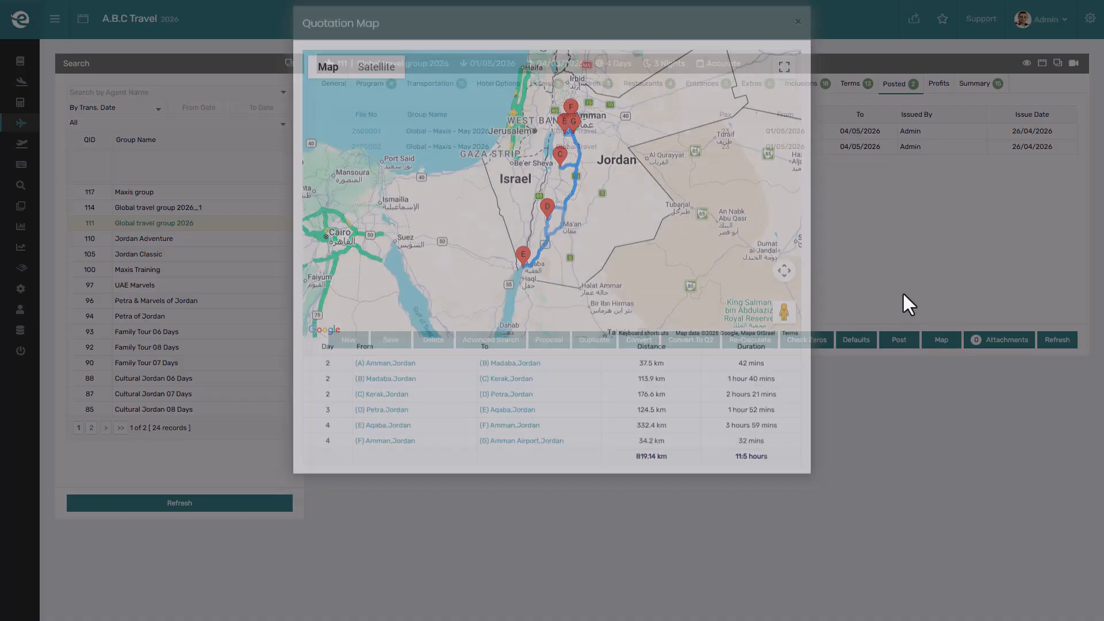
Step: Attach the Word document Amman hotel special rates 2026 to the quotation with image compression off, and refresh the quotation page
{"action": "left_click", "coordinate": [996, 340]}
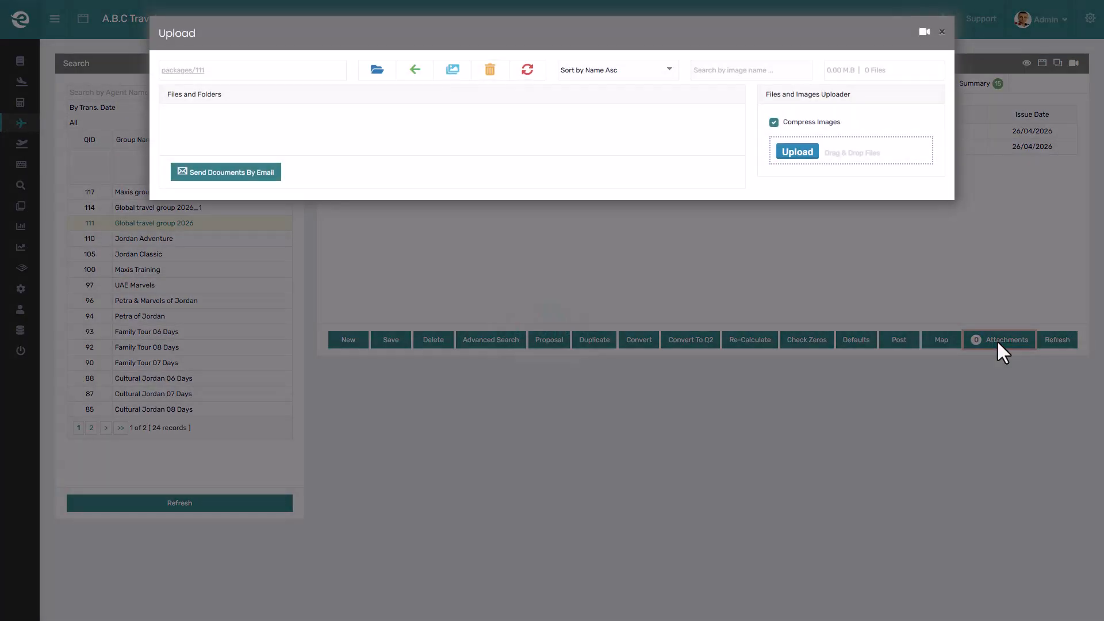
{"action": "left_click", "coordinate": [813, 125]}
{"action": "left_click", "coordinate": [809, 154]}
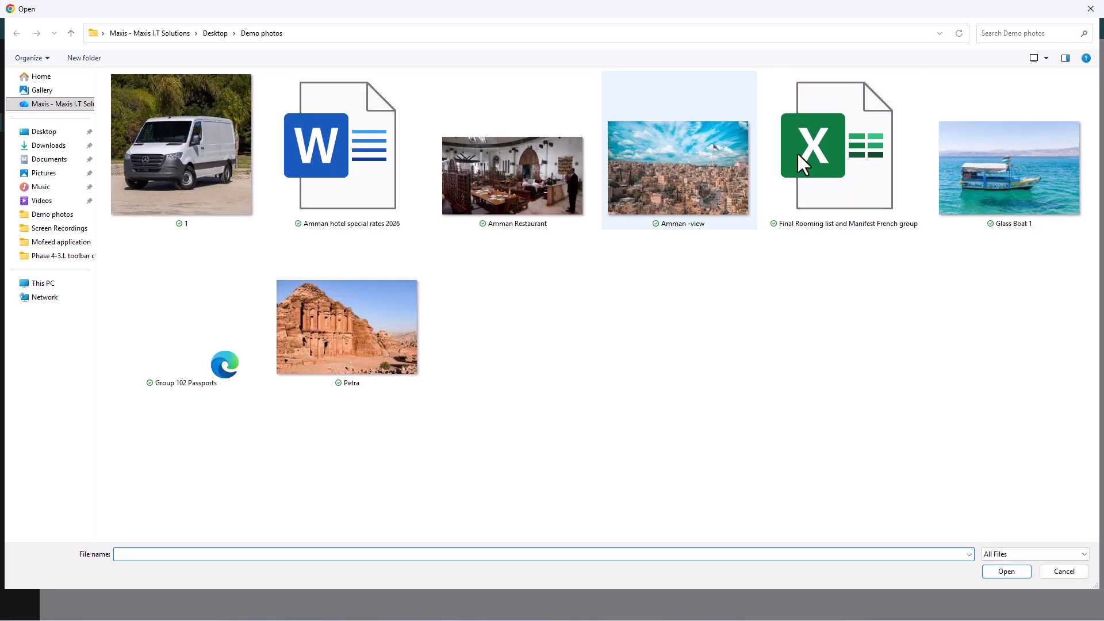
{"action": "left_click", "coordinate": [360, 169]}
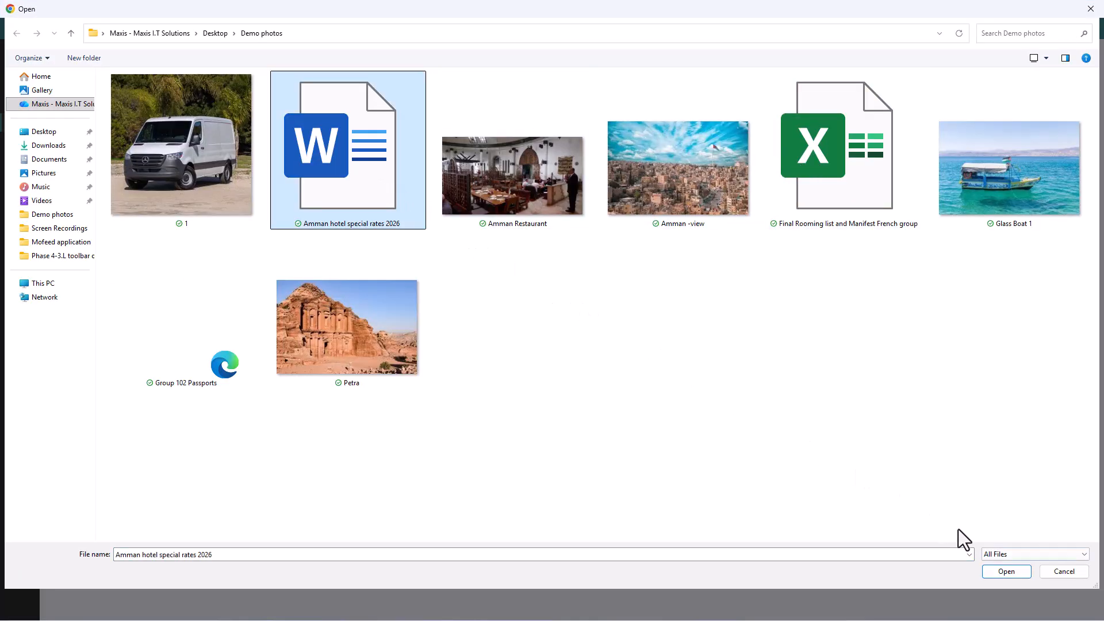
{"action": "left_click", "coordinate": [1026, 570]}
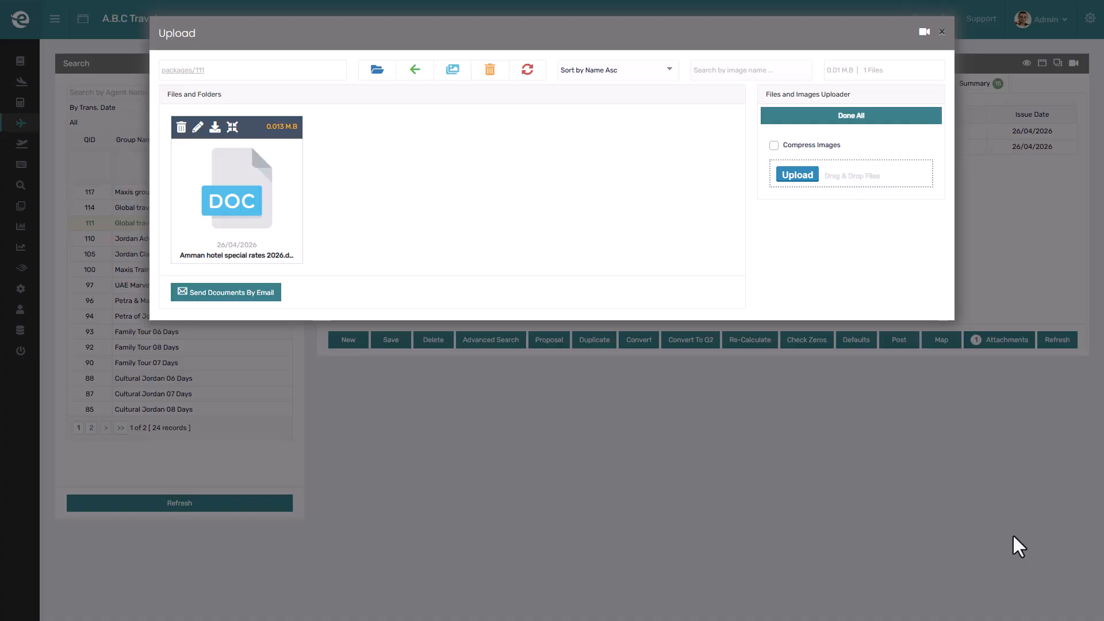
{"action": "left_click", "coordinate": [861, 119]}
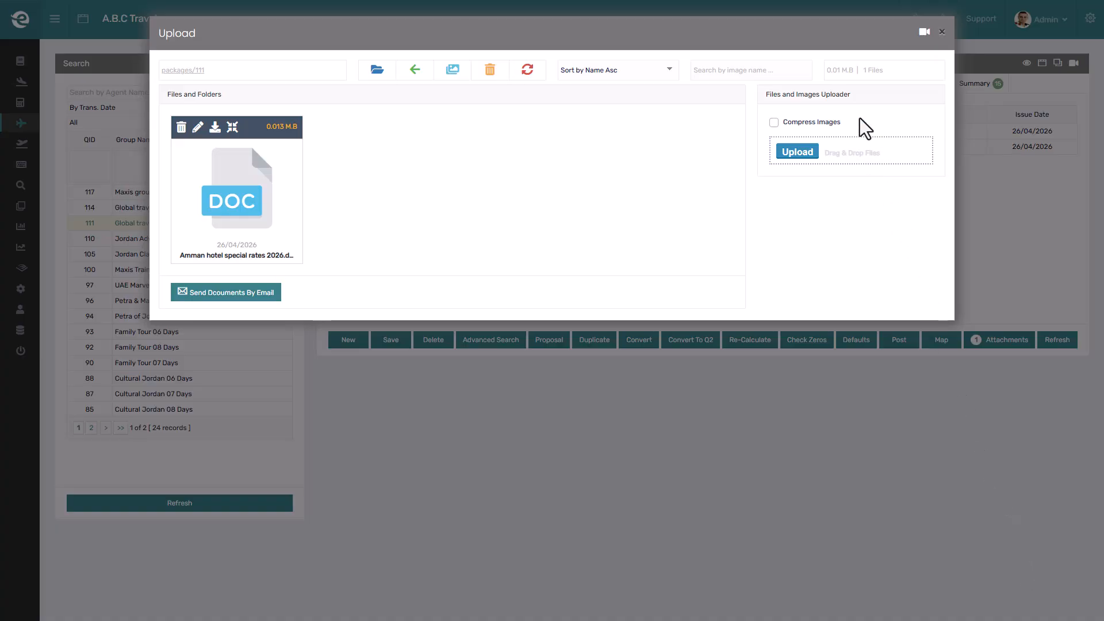
{"action": "left_click", "coordinate": [370, 328]}
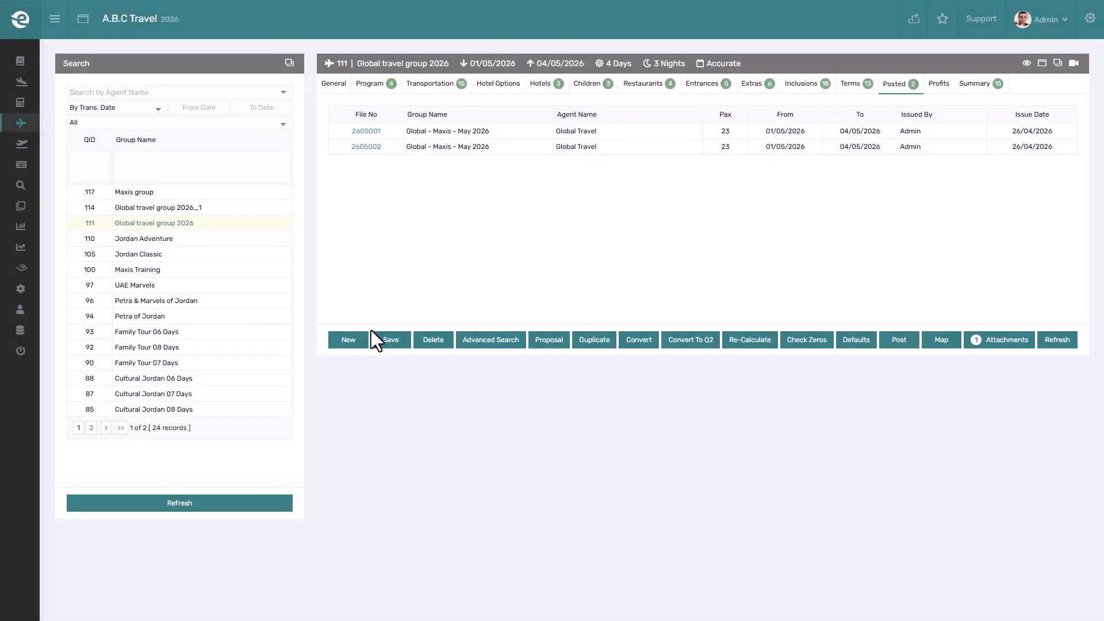
{"action": "left_click", "coordinate": [1060, 343]}
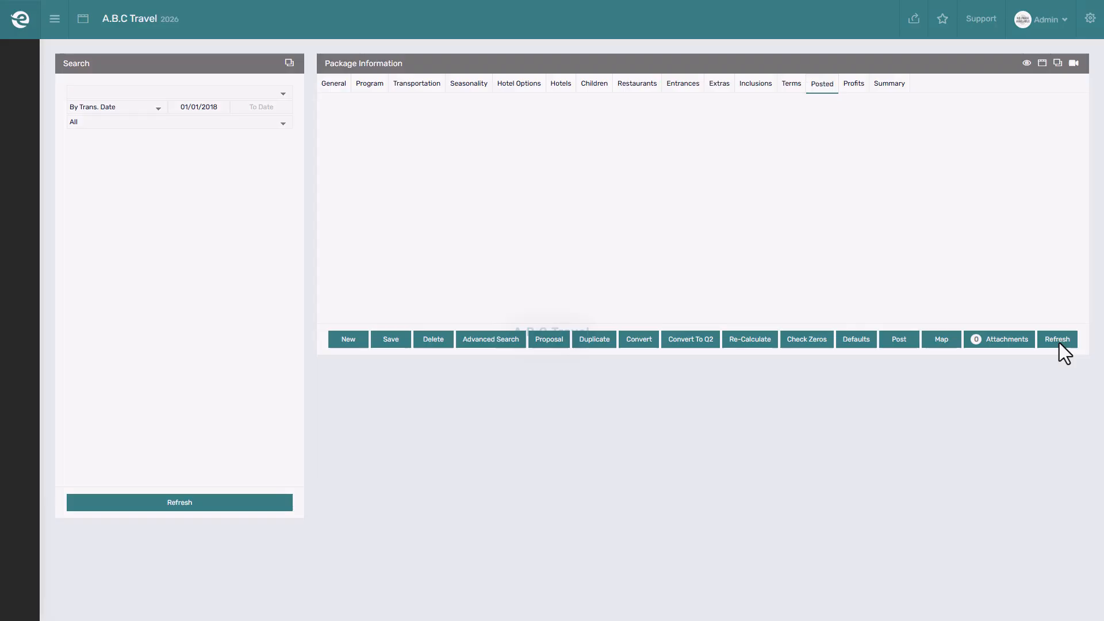